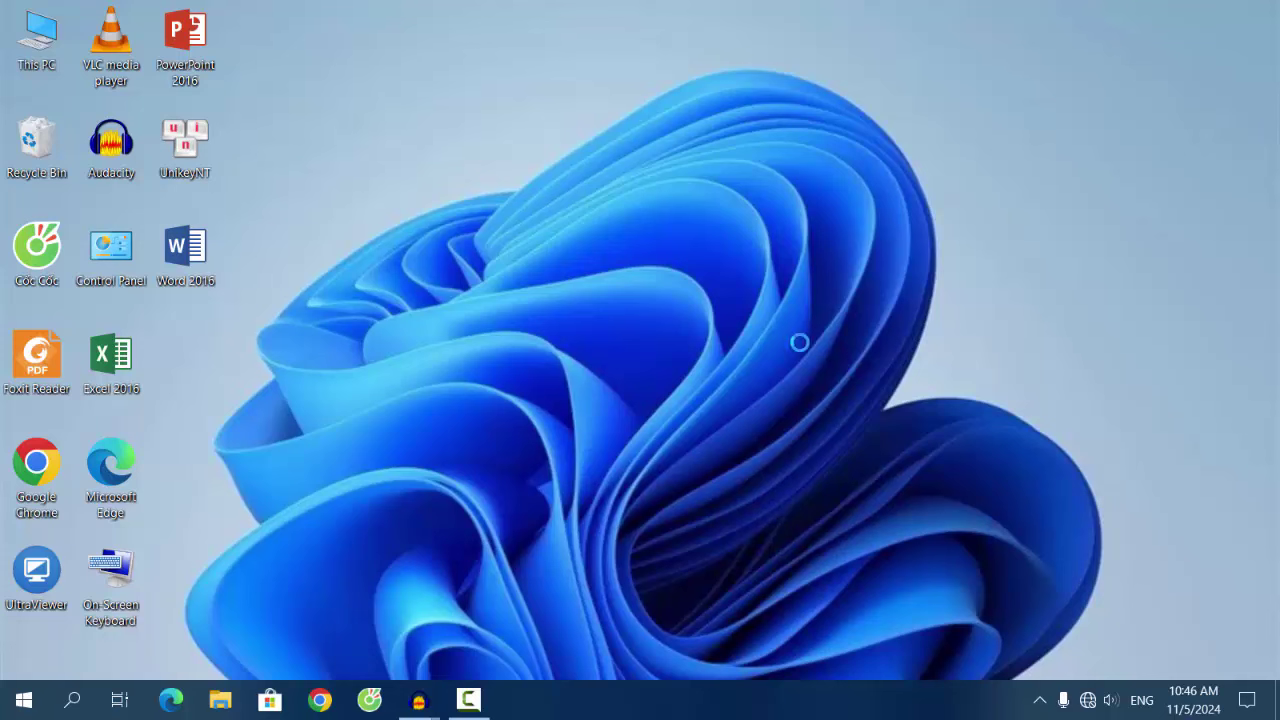
Refresh the Windows desktop, then launch Excel 2016 from its desktop icon
right_click(669, 349)
click(627, 356)
right_click(627, 356)
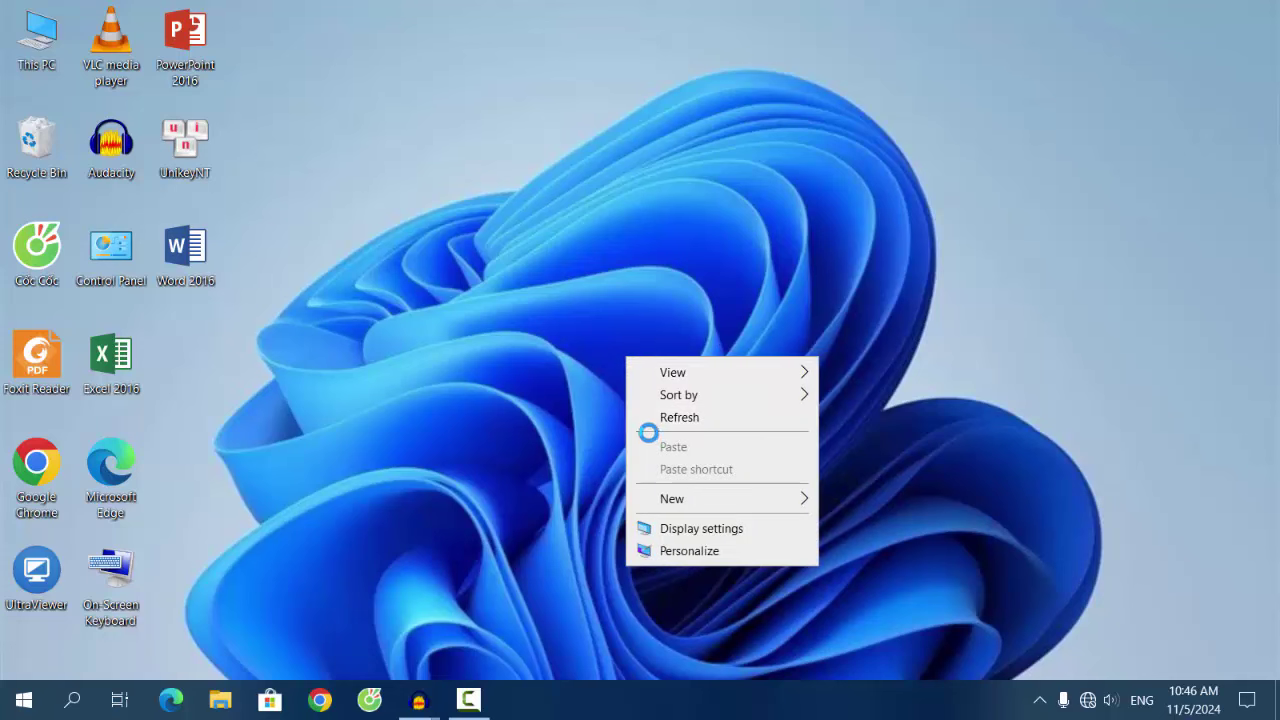
click(648, 420)
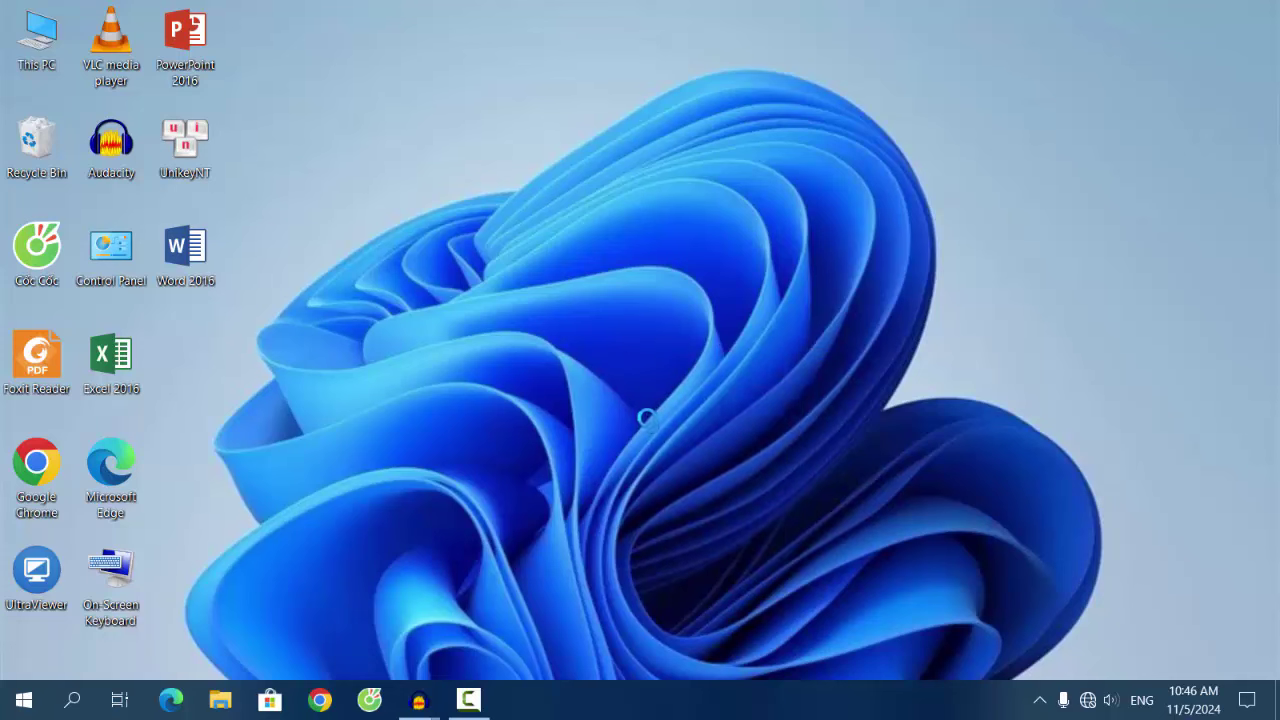
double_click(111, 356)
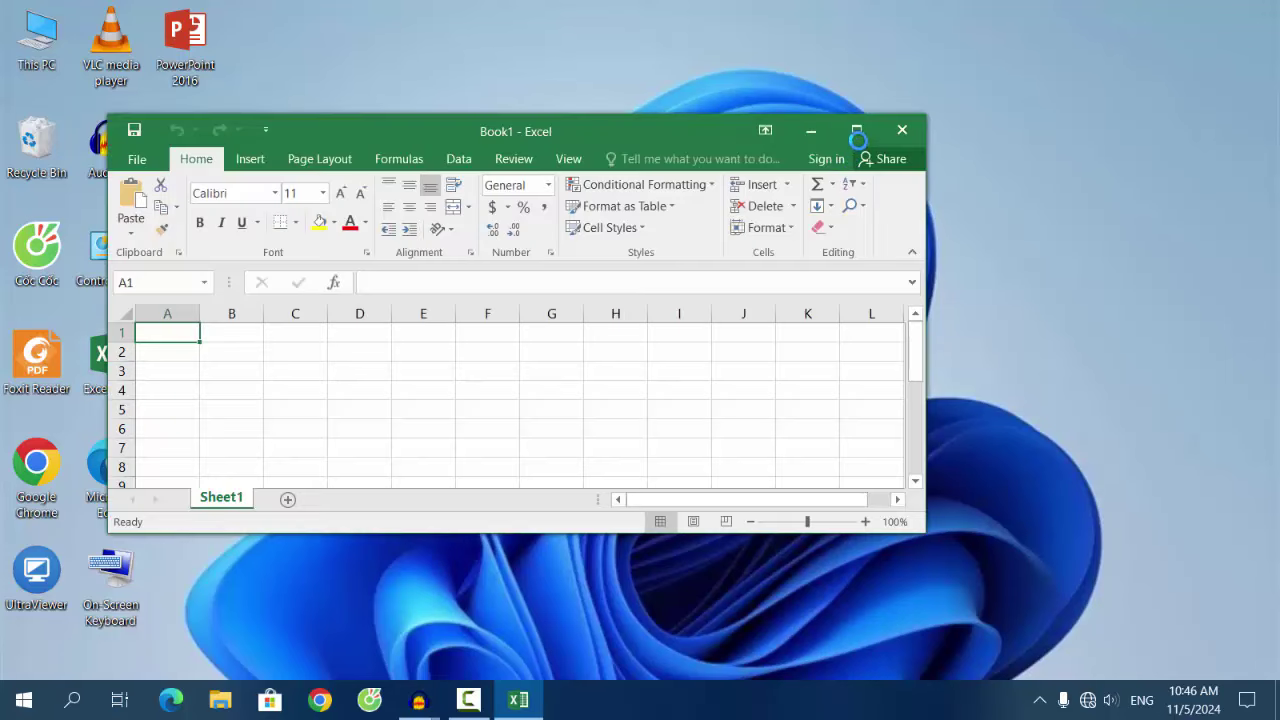
Maximize the workbook and browse the View, Review, Home, Insert, Page Layout and Formulas tabs
click(856, 130)
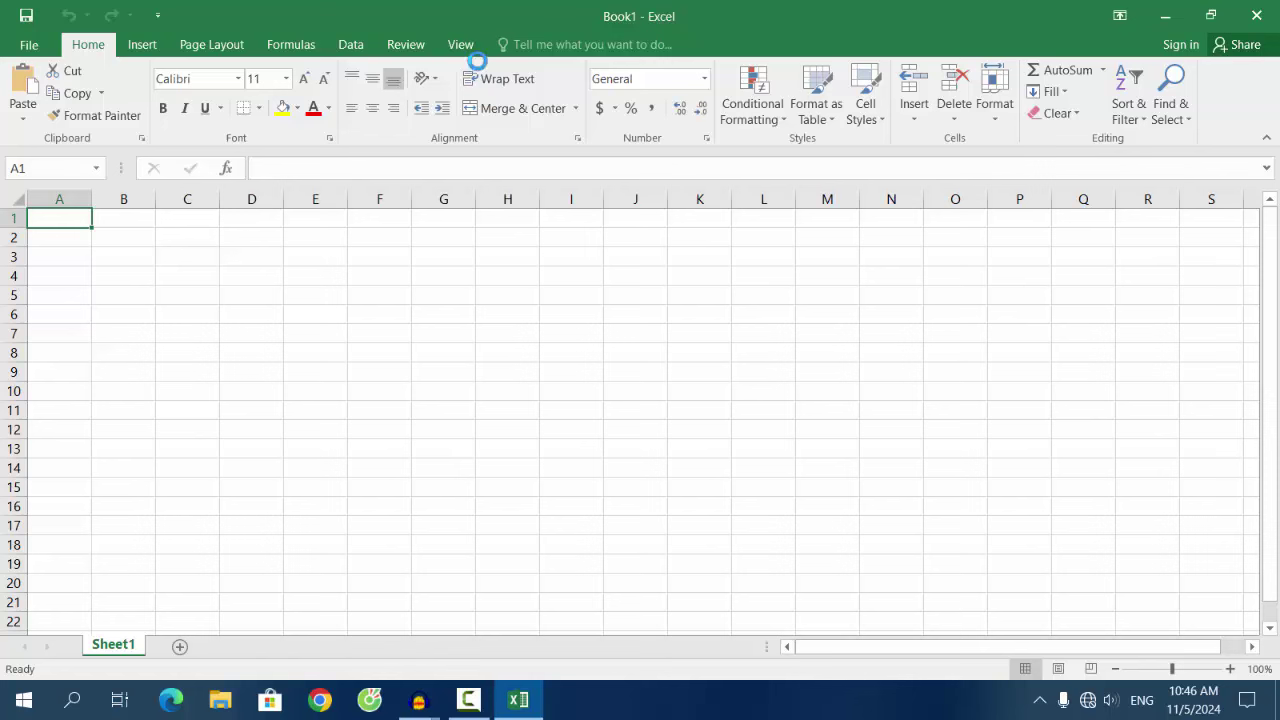
click(461, 45)
click(458, 45)
click(407, 45)
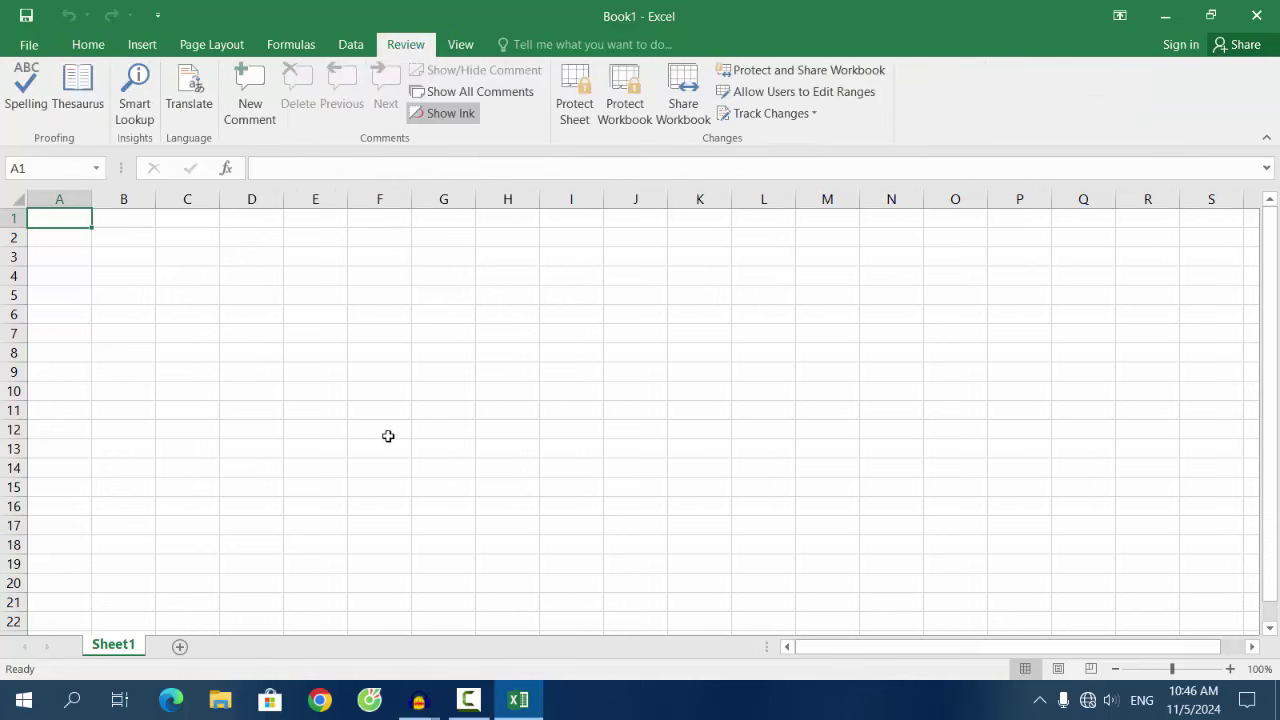
click(88, 45)
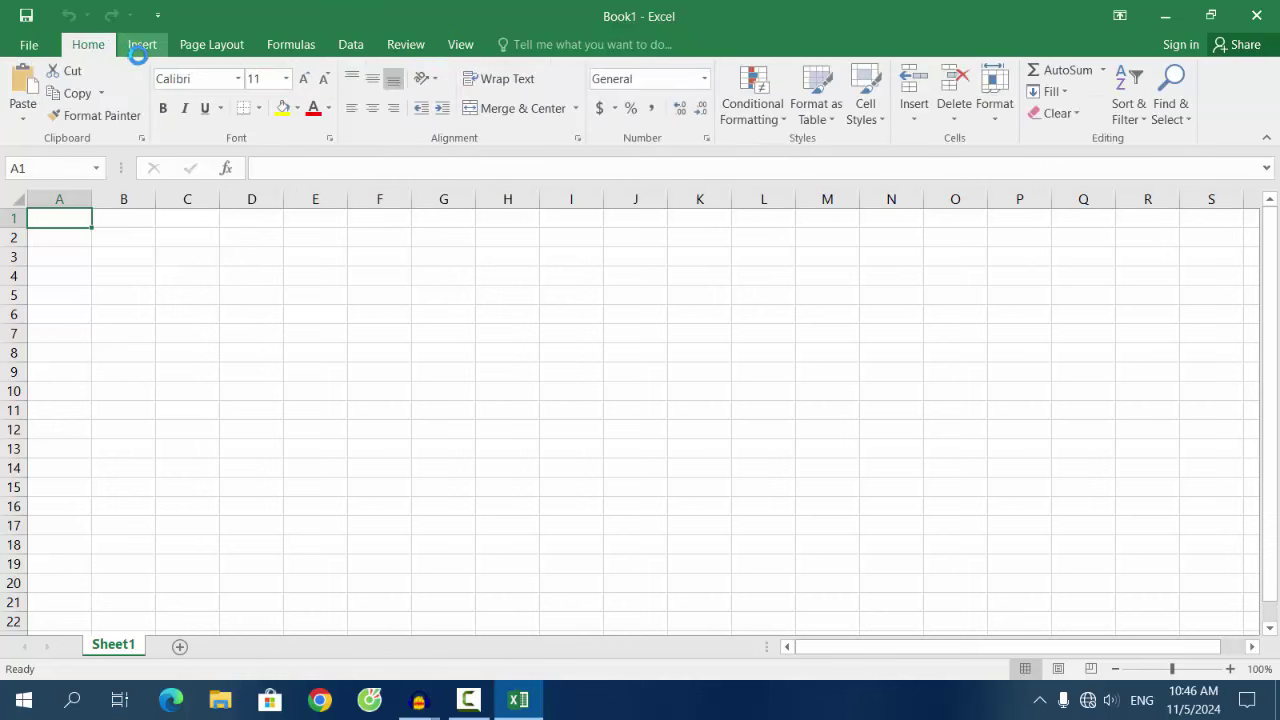
click(140, 45)
click(205, 45)
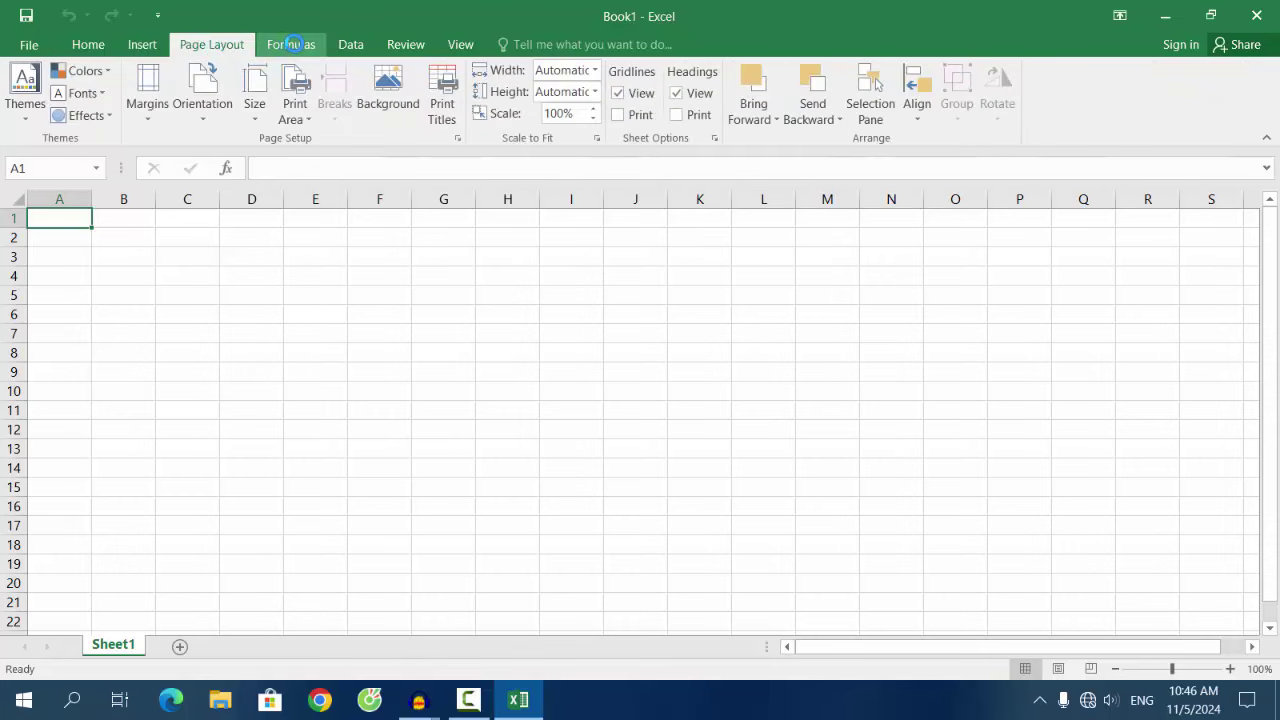
click(291, 44)
Cycle through the Data, Review, View, Formulas and Page Layout tabs, then close Excel
click(350, 45)
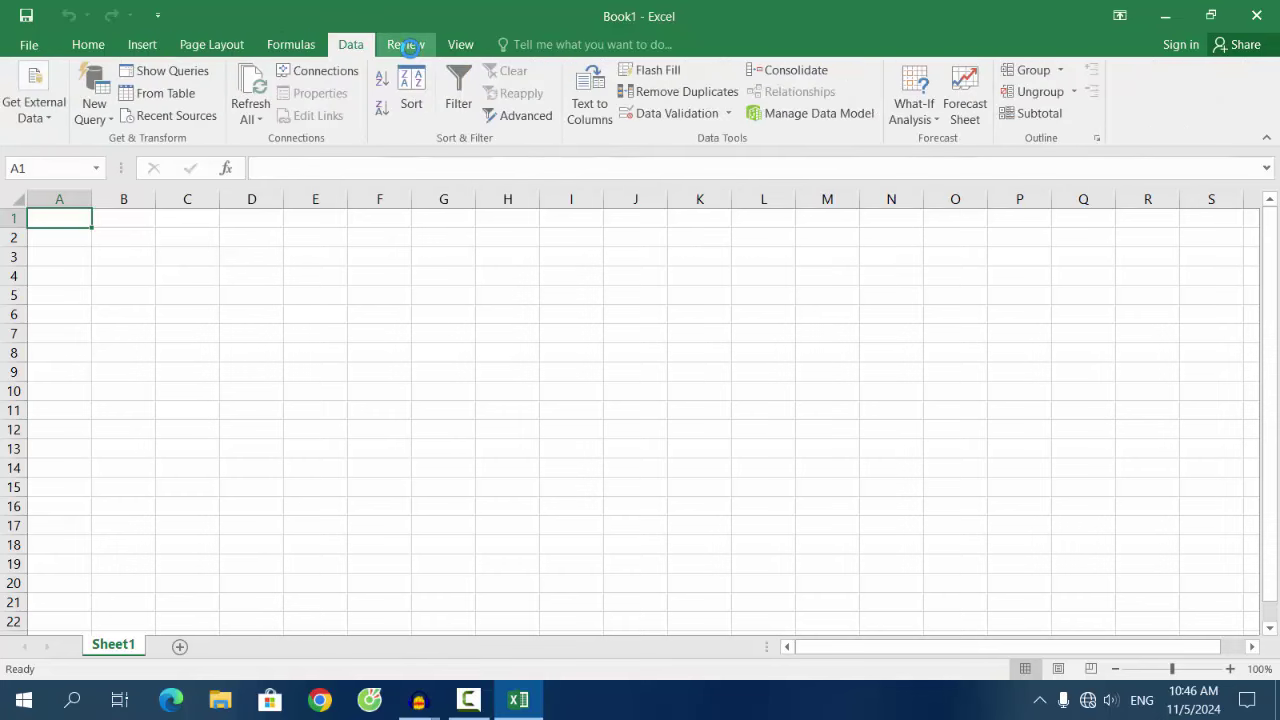
click(406, 45)
click(462, 45)
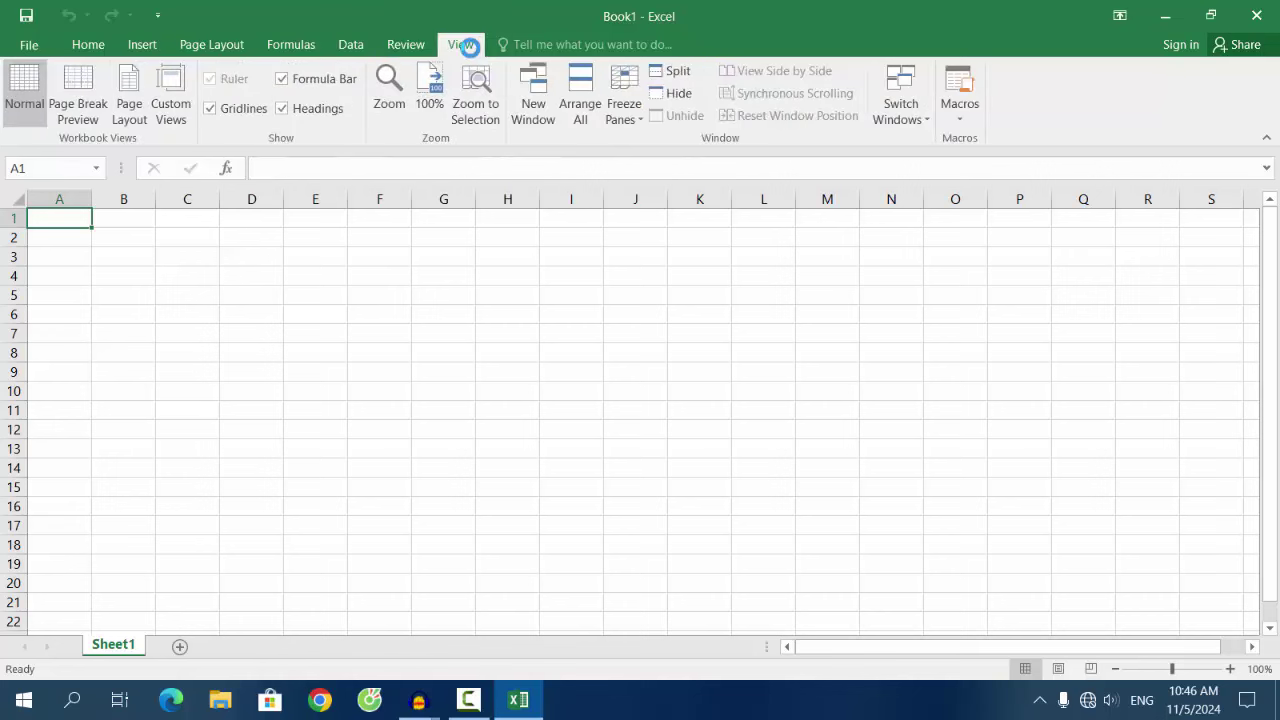
click(406, 45)
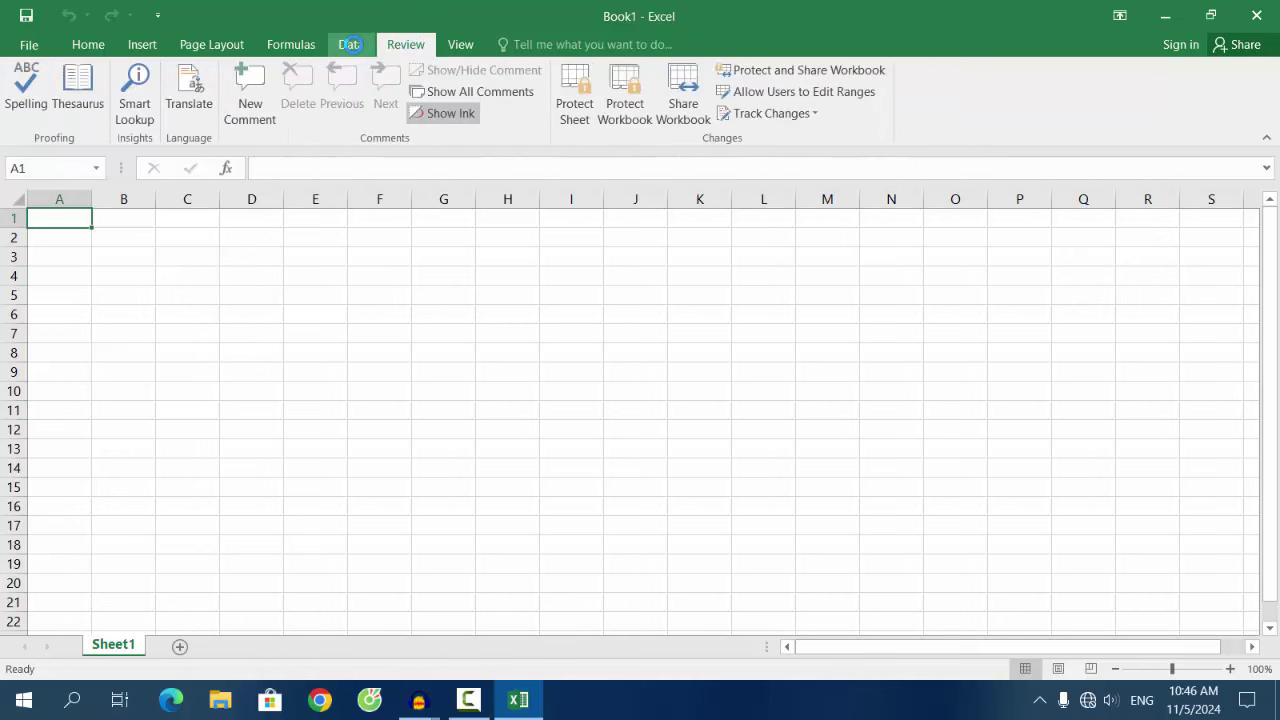
click(350, 44)
click(299, 45)
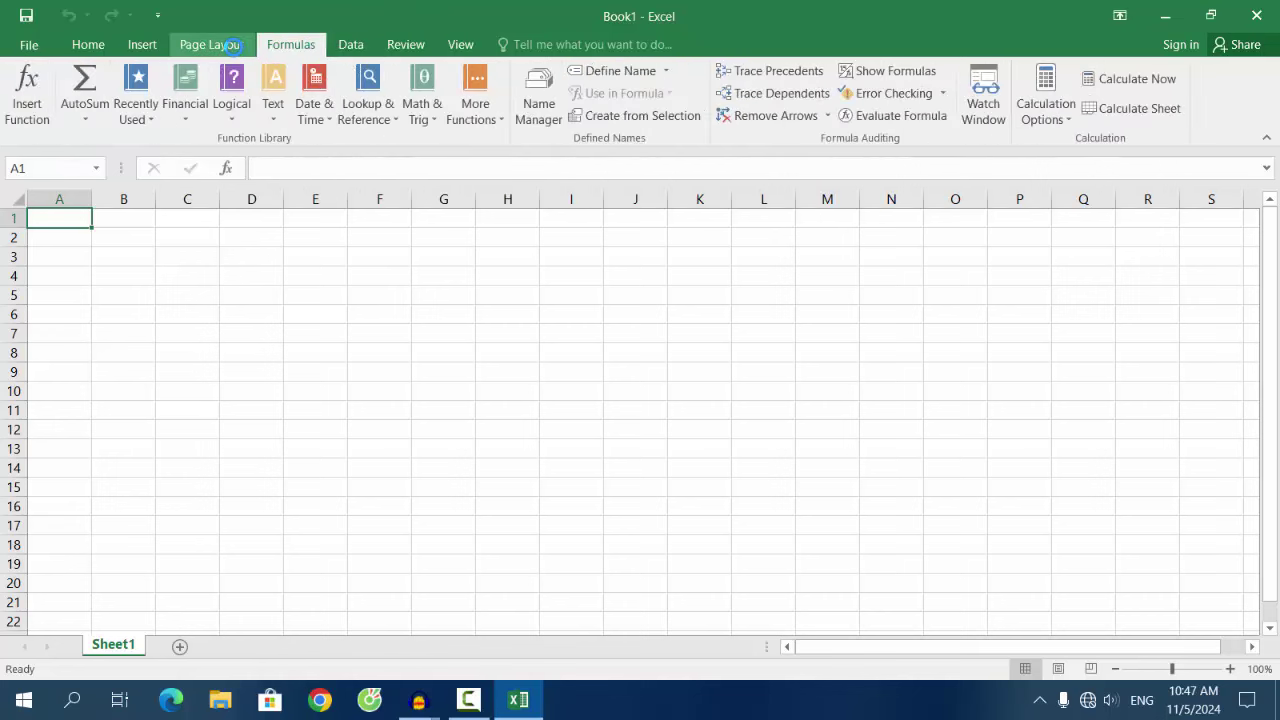
click(232, 45)
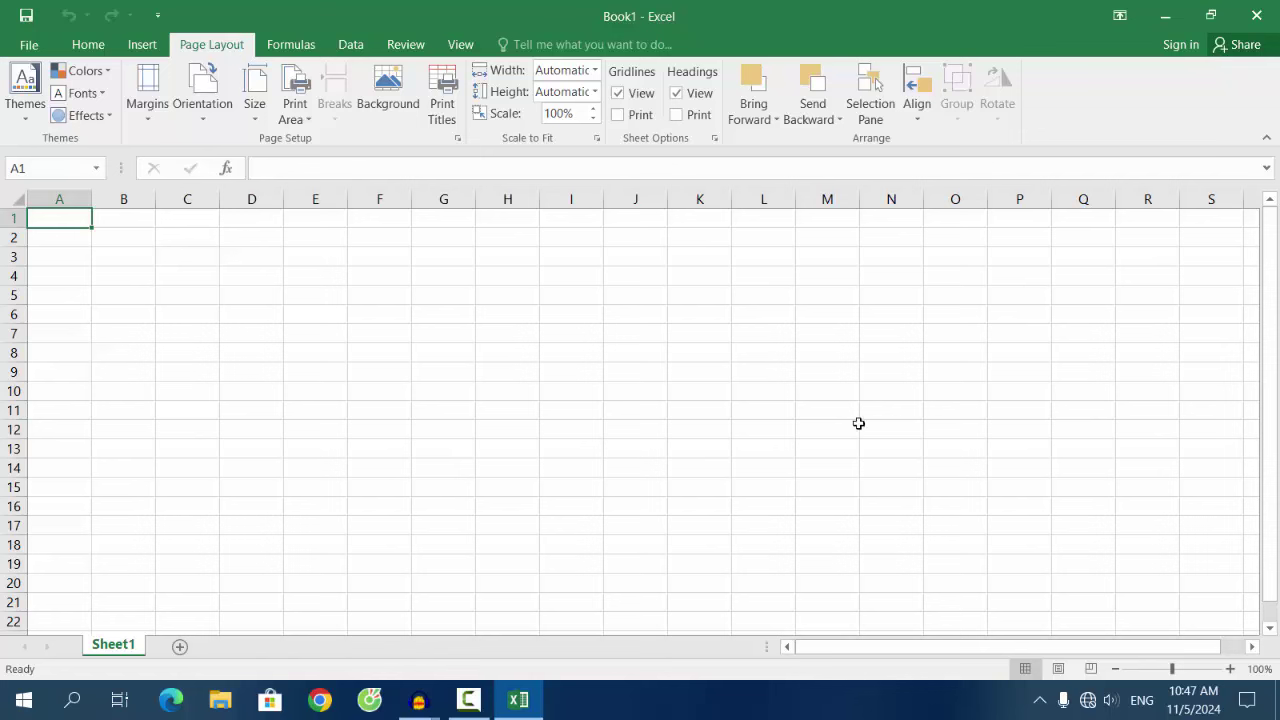
click(1256, 15)
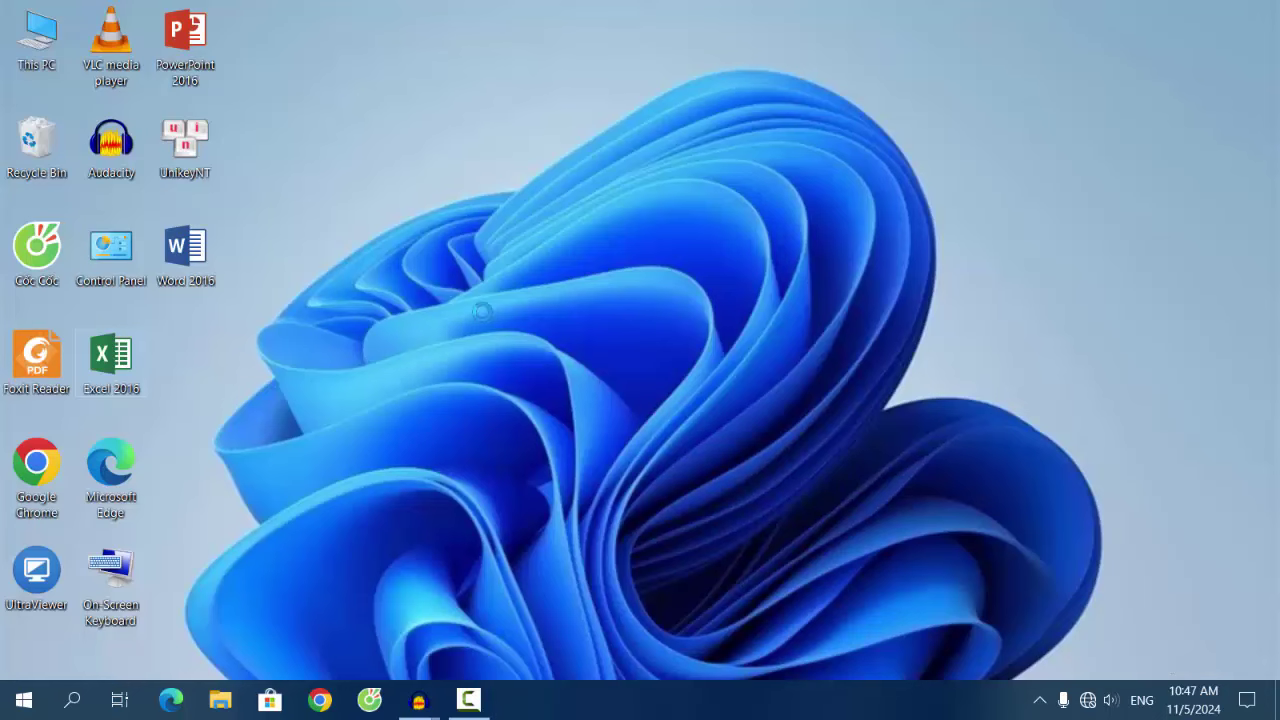
Refresh the Windows desktop twice from its shortcut menu
right_click(443, 261)
click(482, 325)
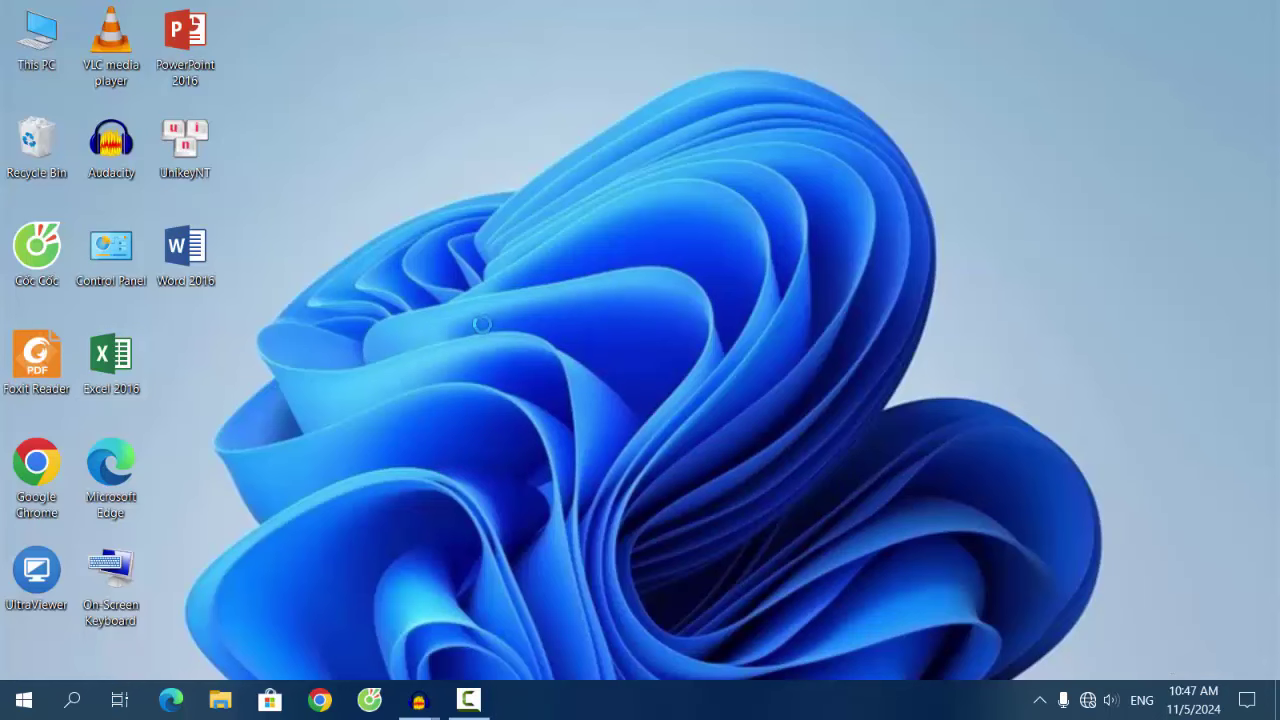
right_click(460, 251)
click(481, 312)
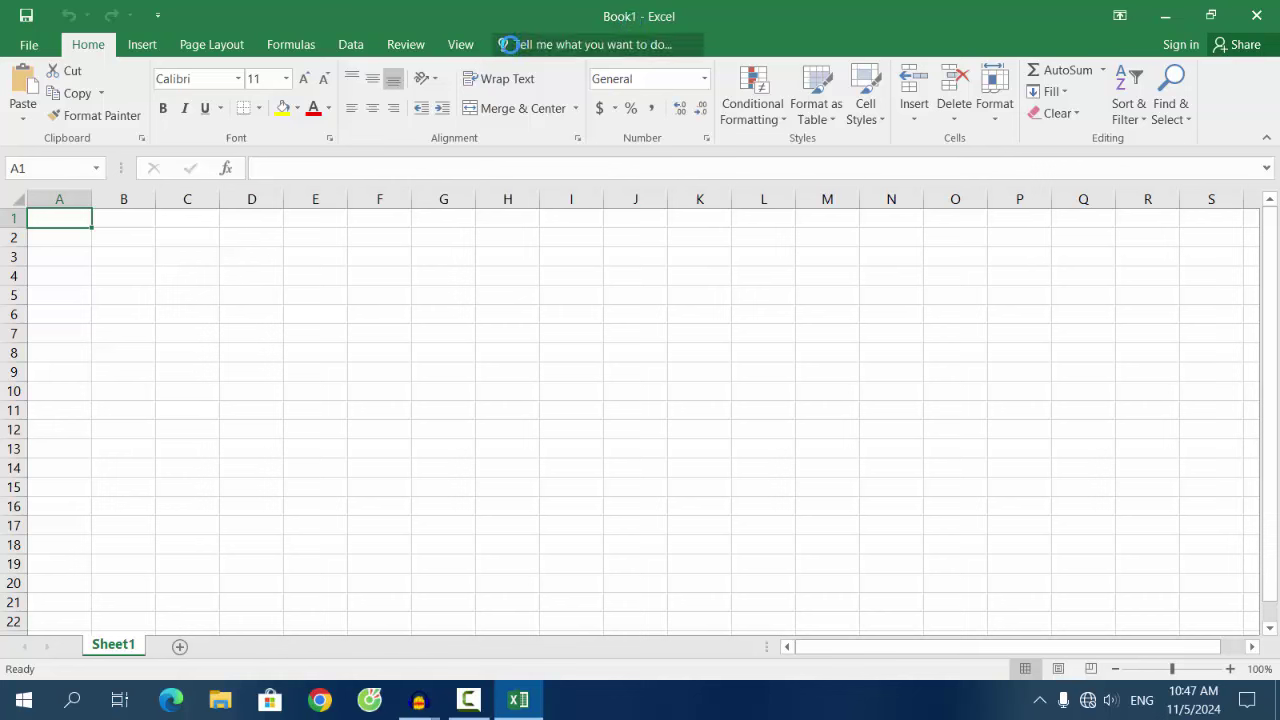
Browse the View, Review, Data, Formulas, Page Layout and Home tabs, ending on Insert
click(457, 48)
click(408, 50)
click(357, 50)
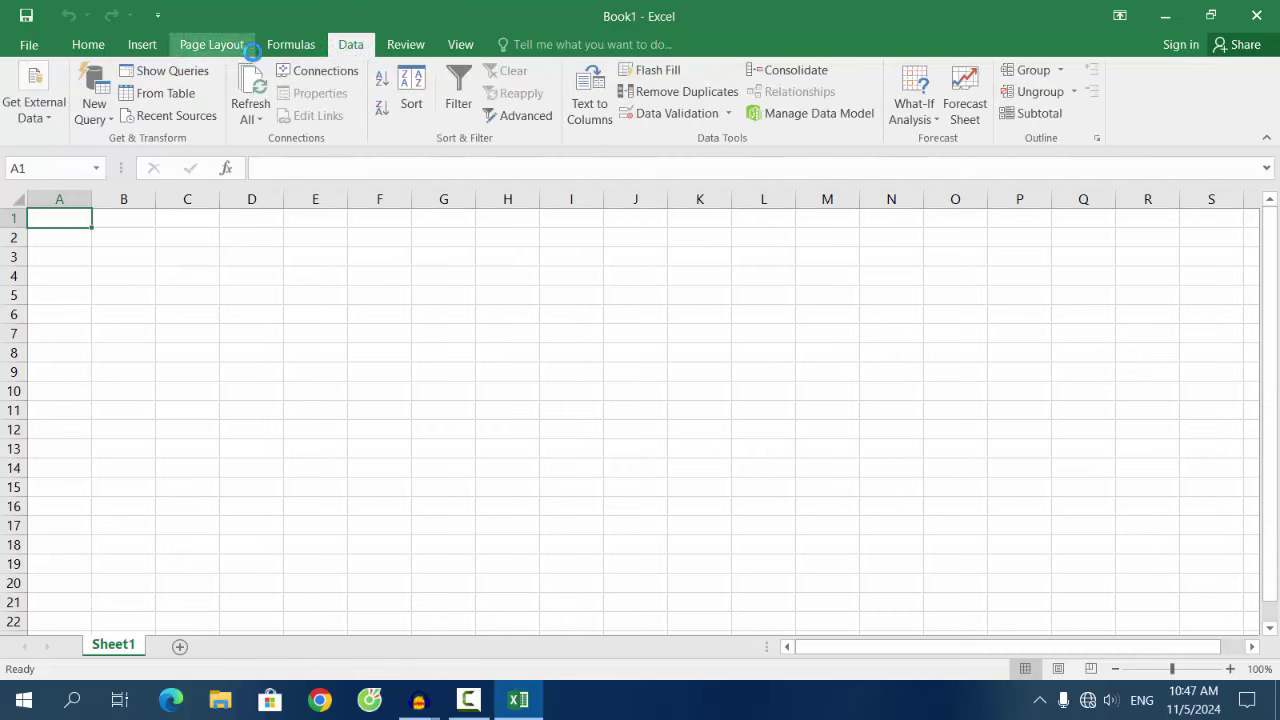
click(290, 46)
click(212, 45)
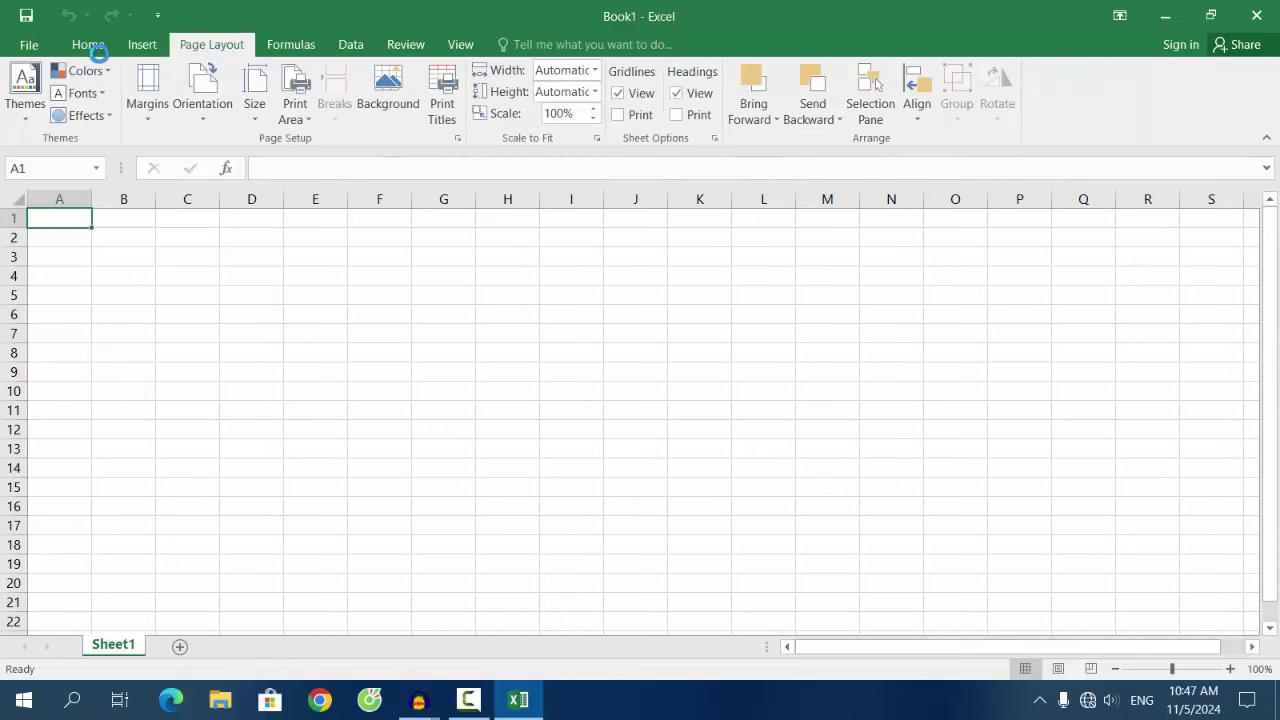
click(90, 45)
click(141, 46)
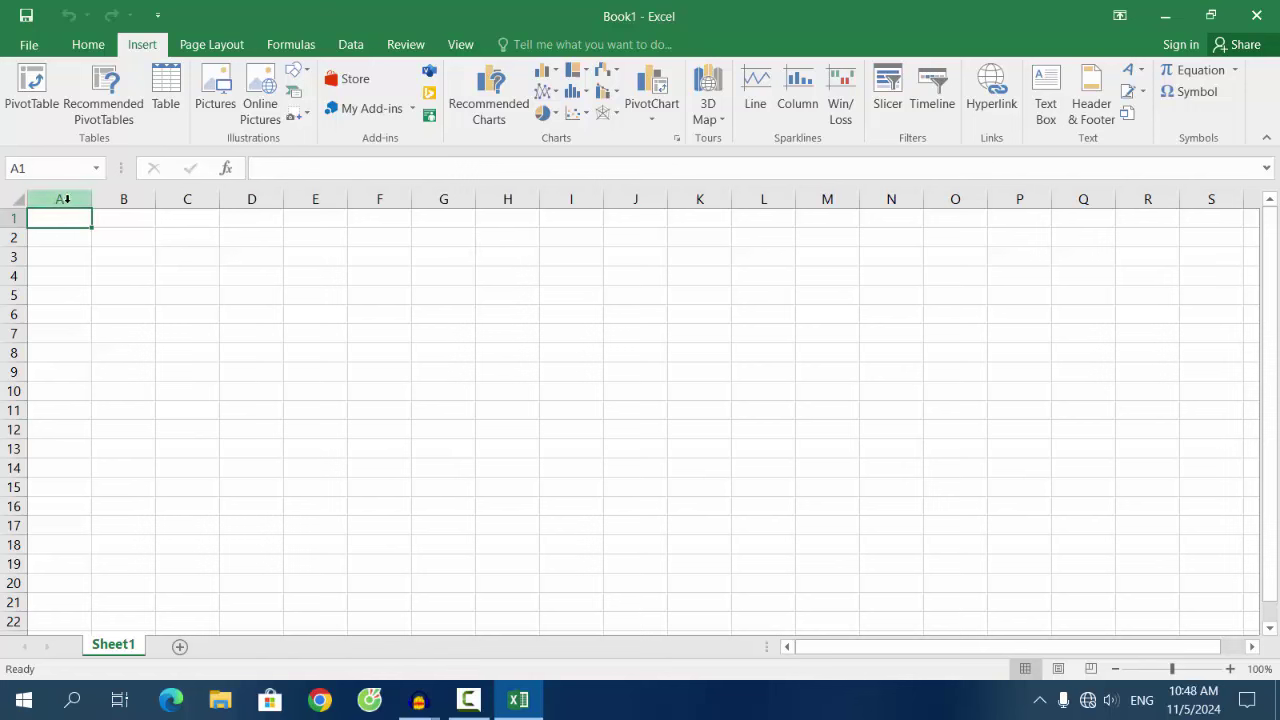
drag(60, 203, 267, 206)
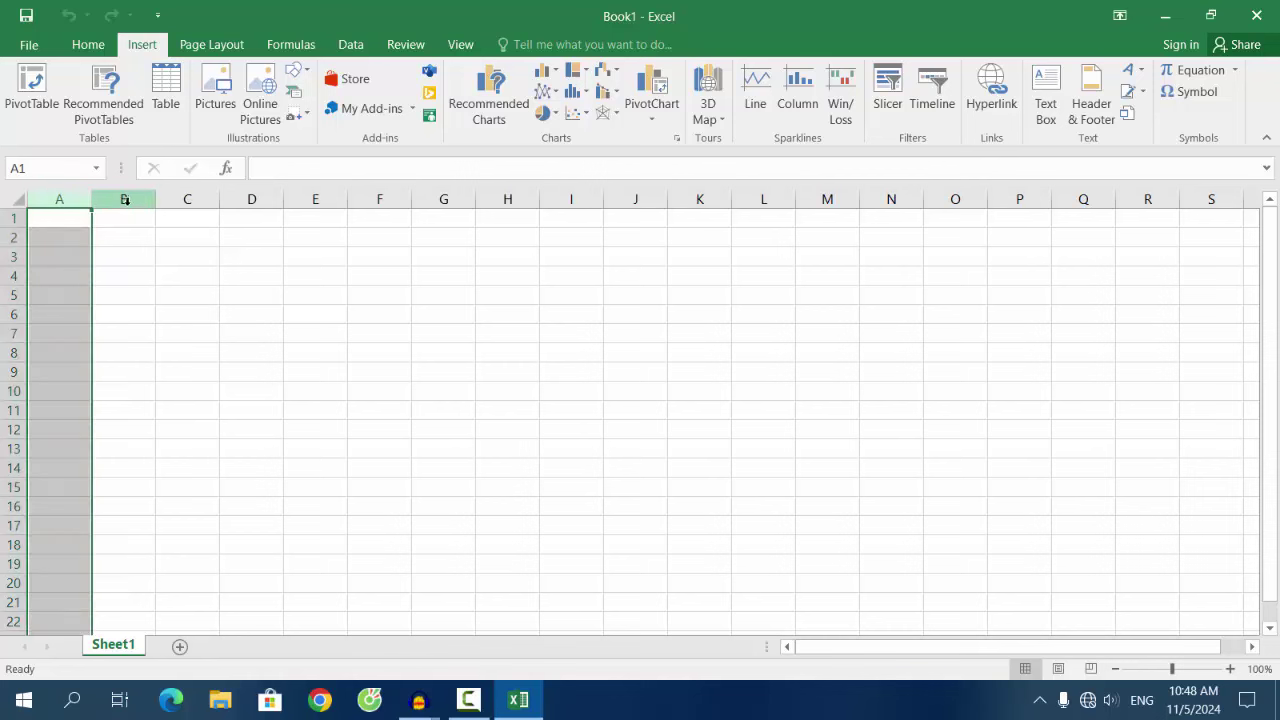
click(315, 200)
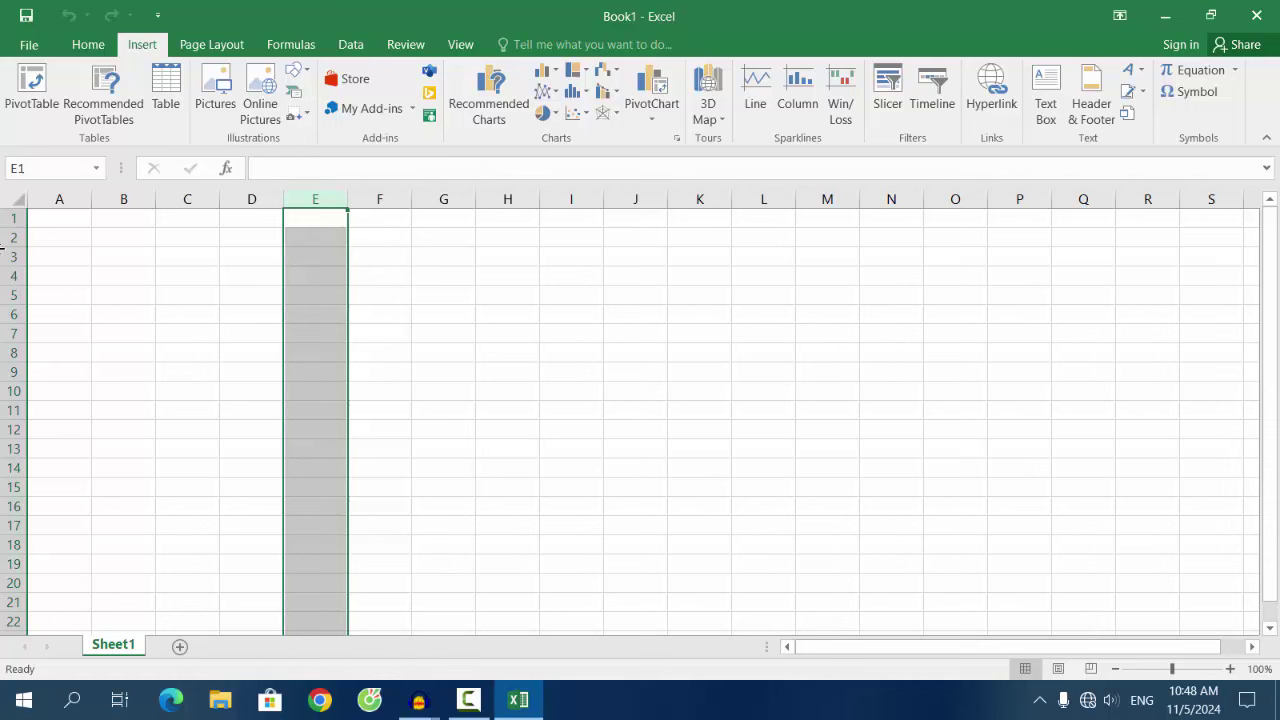
click(10, 218)
click(12, 237)
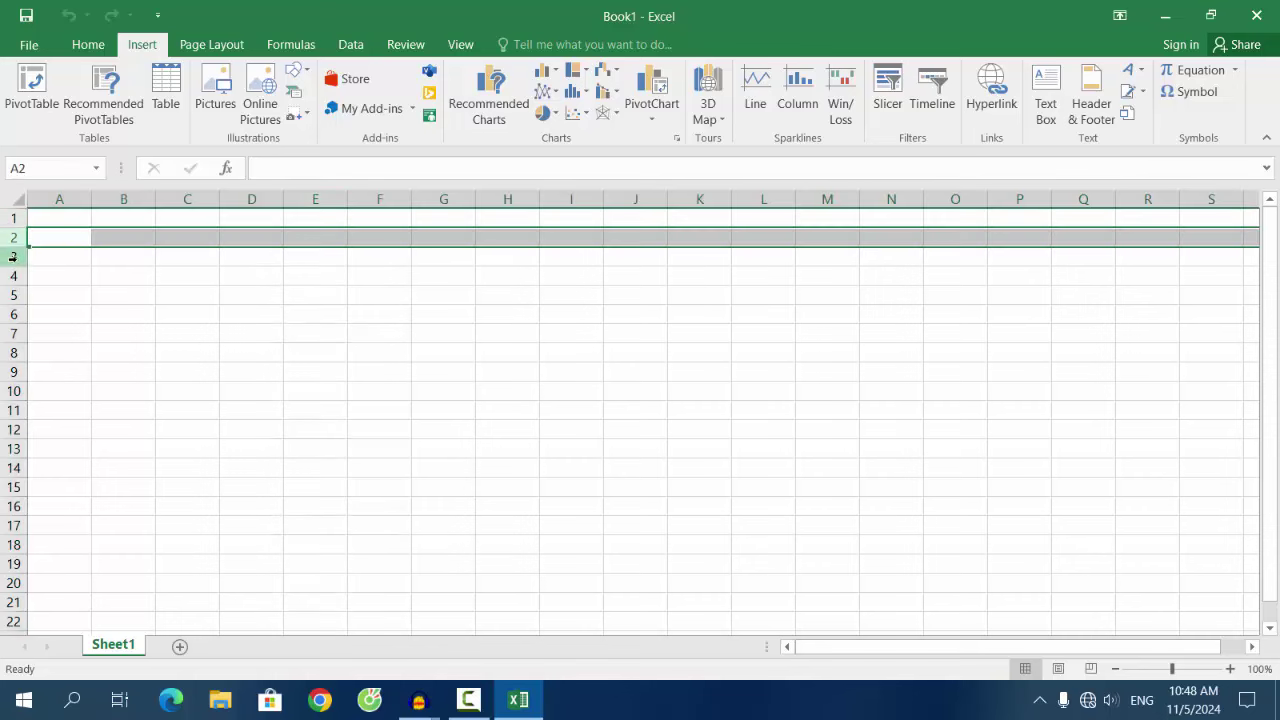
click(13, 256)
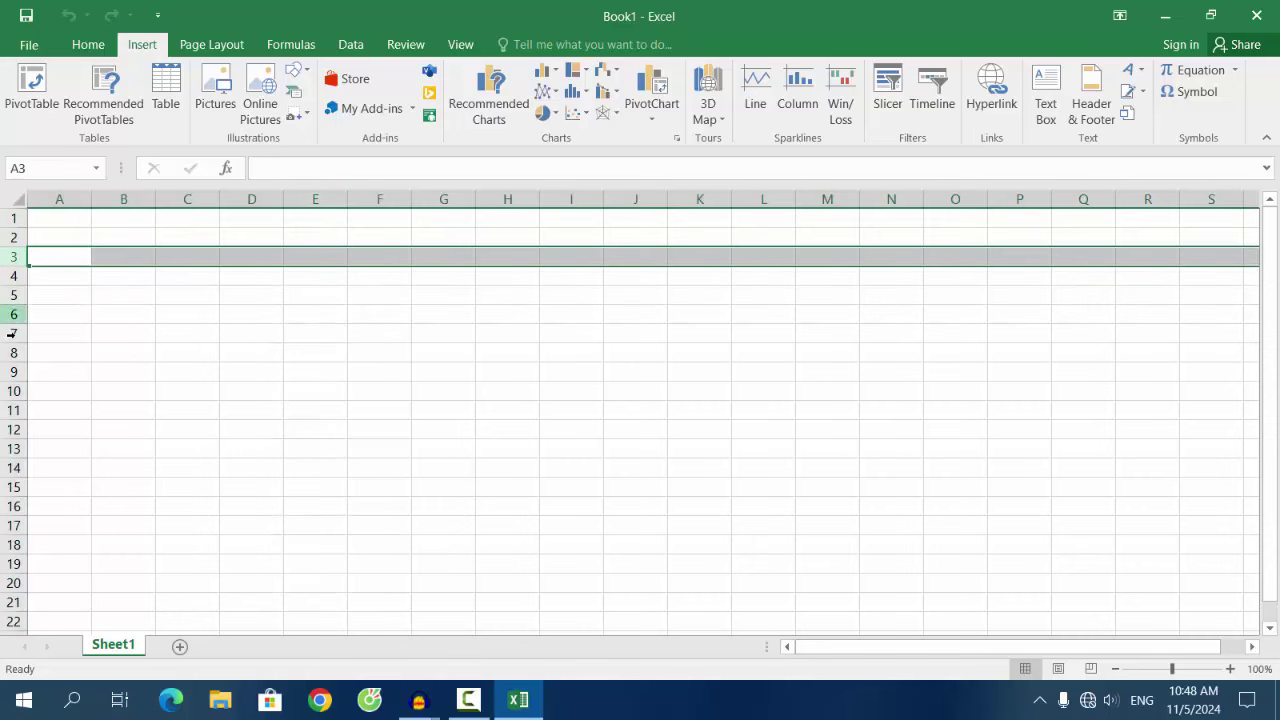
click(507, 401)
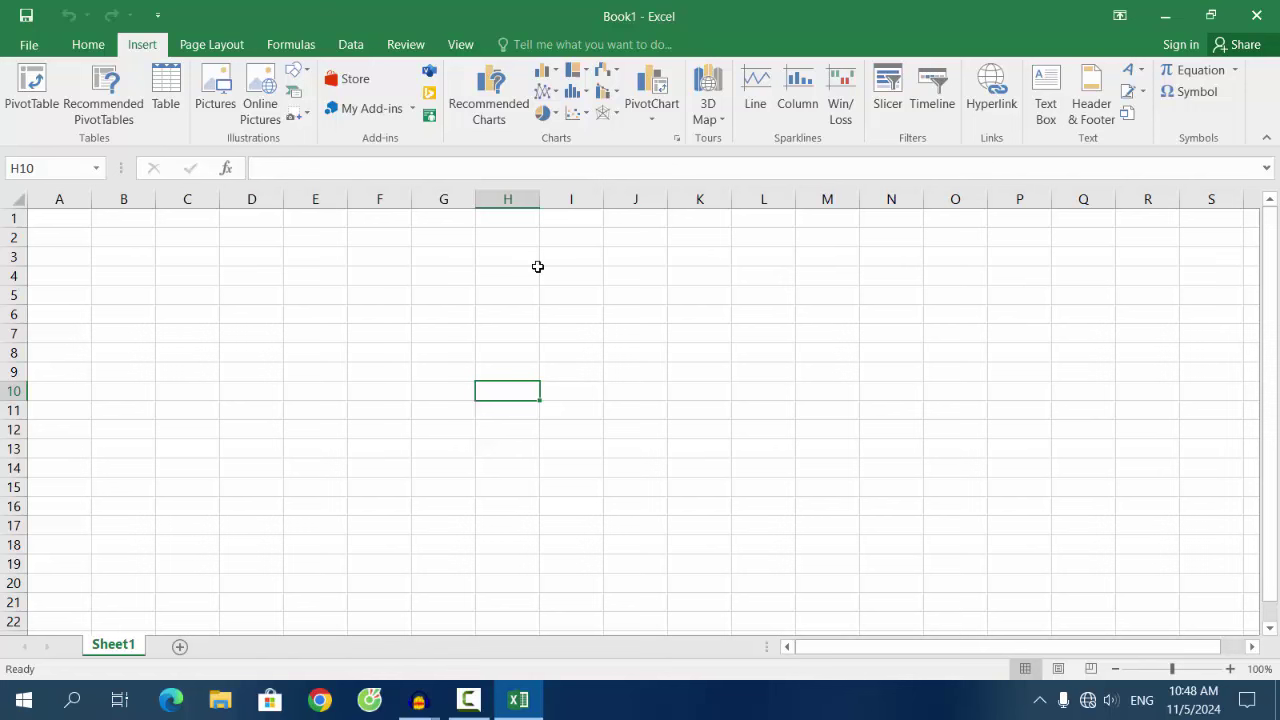
click(118, 279)
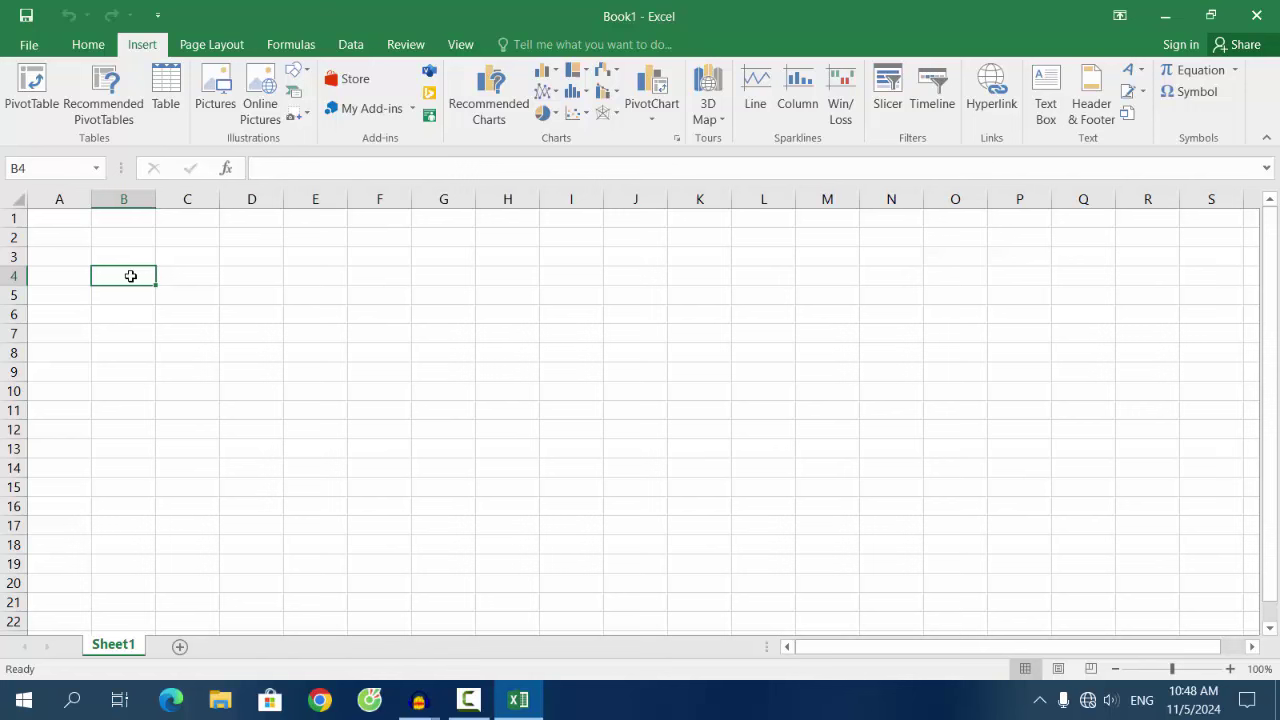
Apply All Borders to the range B4:I15 to form an empty table grid
mouse_move(130, 276)
mouse_down()
mouse_move(486, 275)
mouse_move(554, 289)
mouse_move(554, 464)
mouse_move(540, 466)
mouse_move(566, 471)
mouse_move(563, 483)
mouse_move(548, 471)
mouse_up()
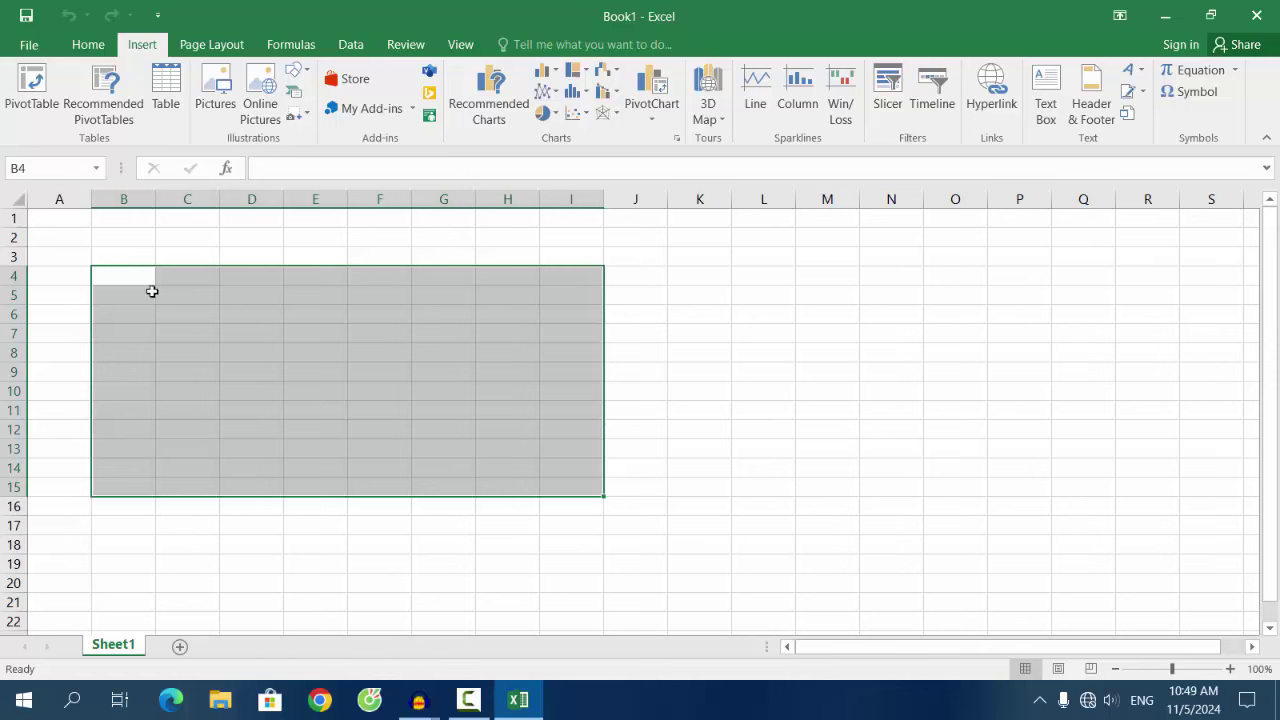
click(67, 62)
click(87, 45)
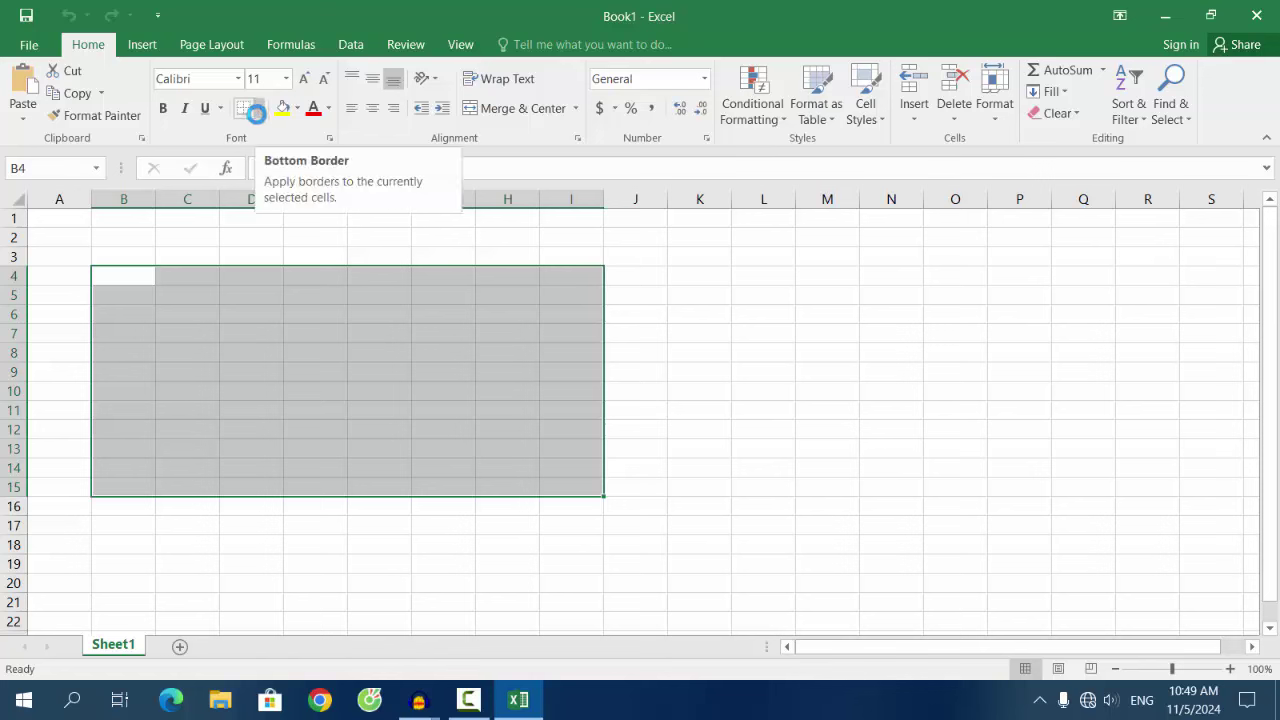
click(258, 110)
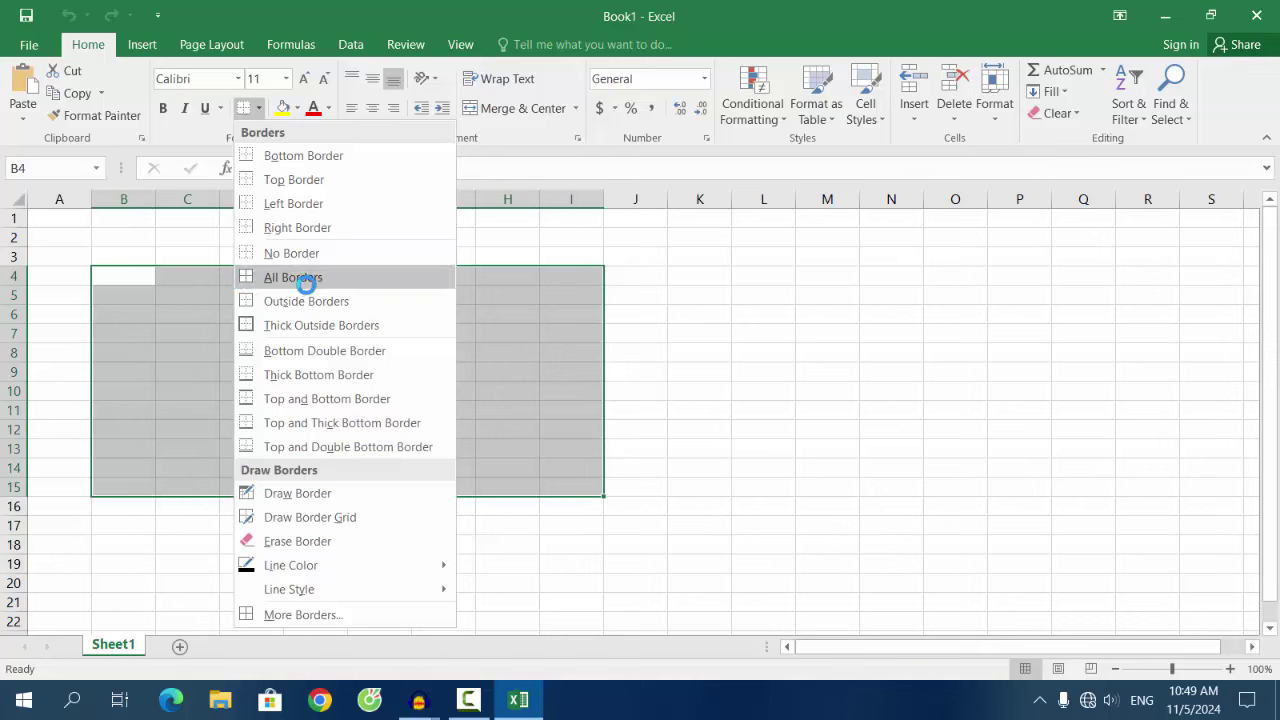
click(306, 284)
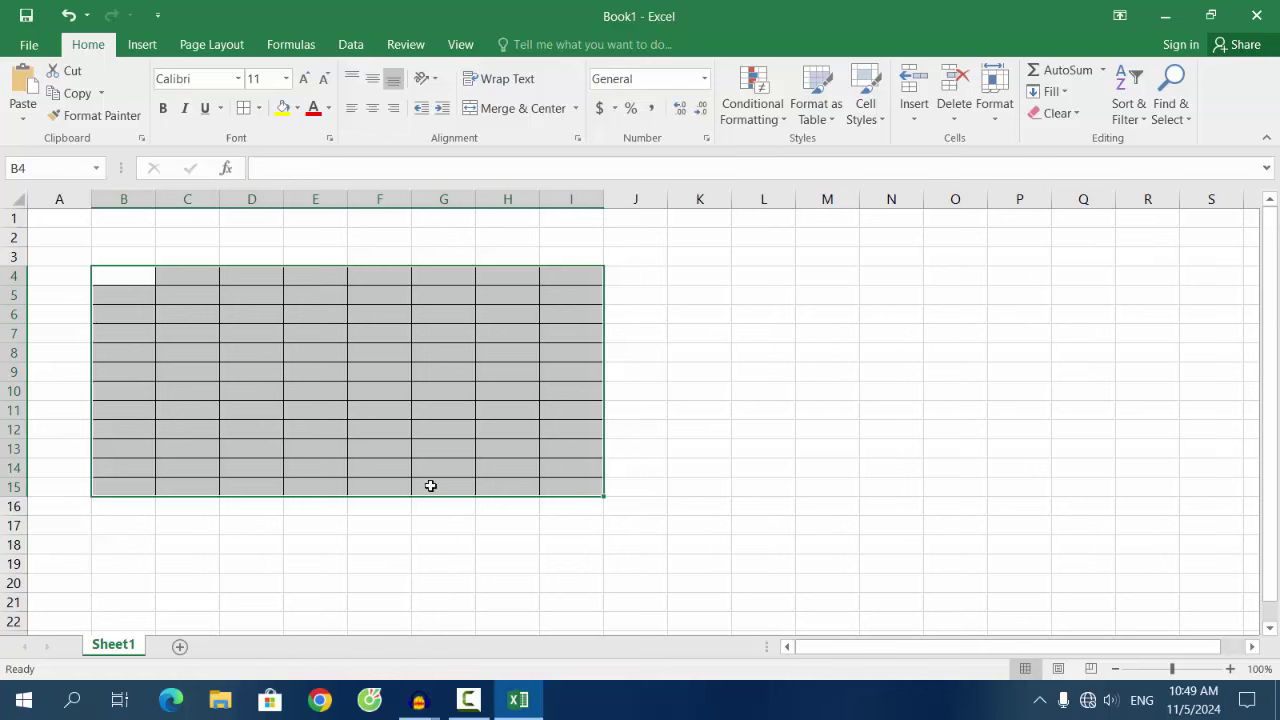
click(568, 484)
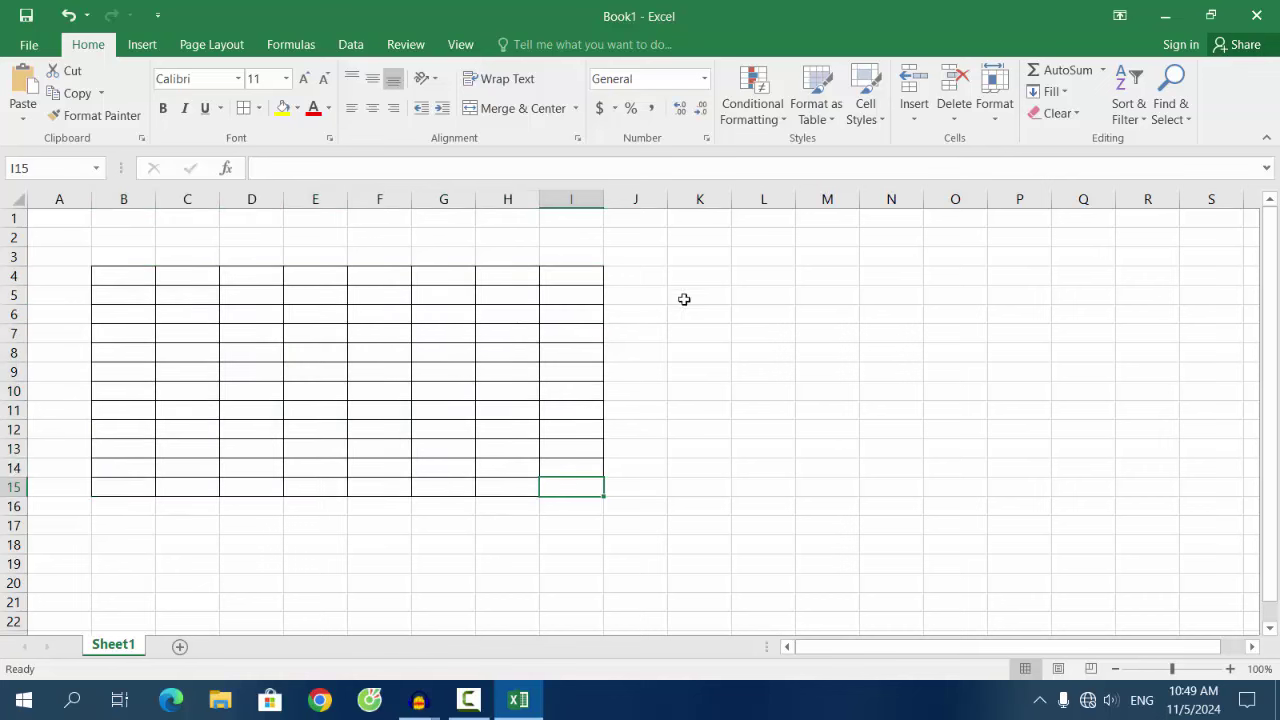
drag(118, 275, 532, 280)
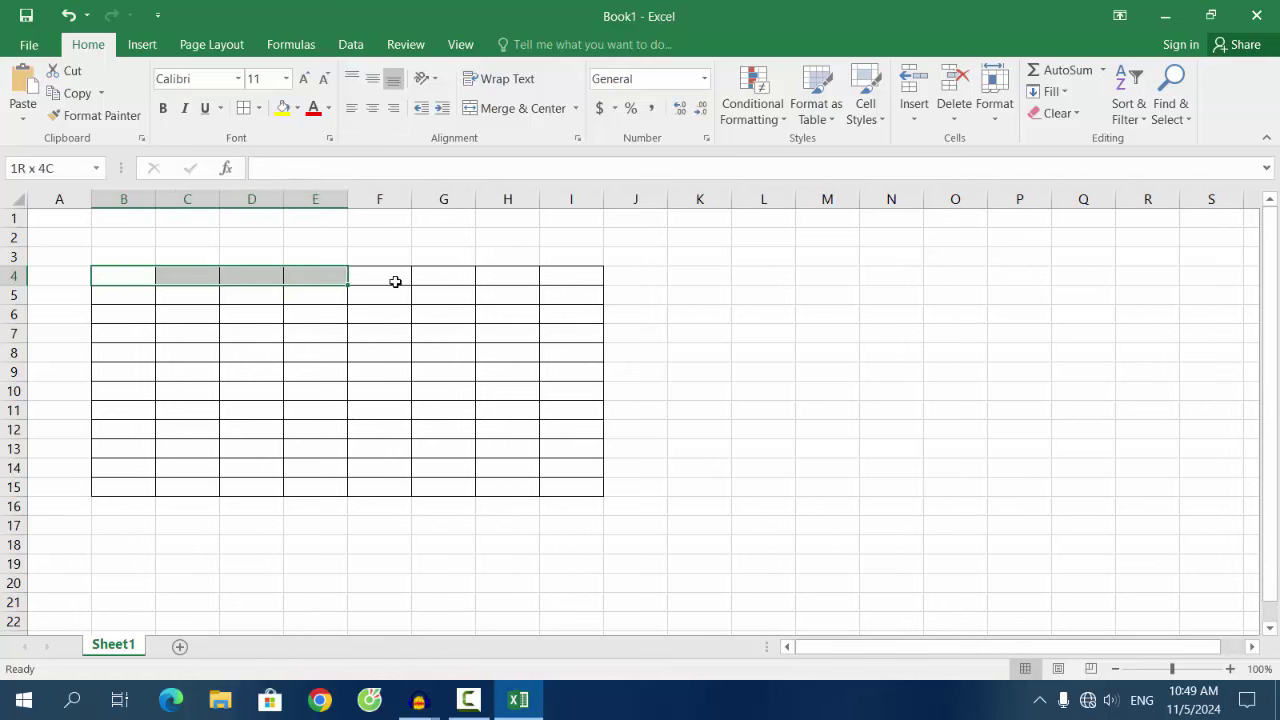
click(126, 269)
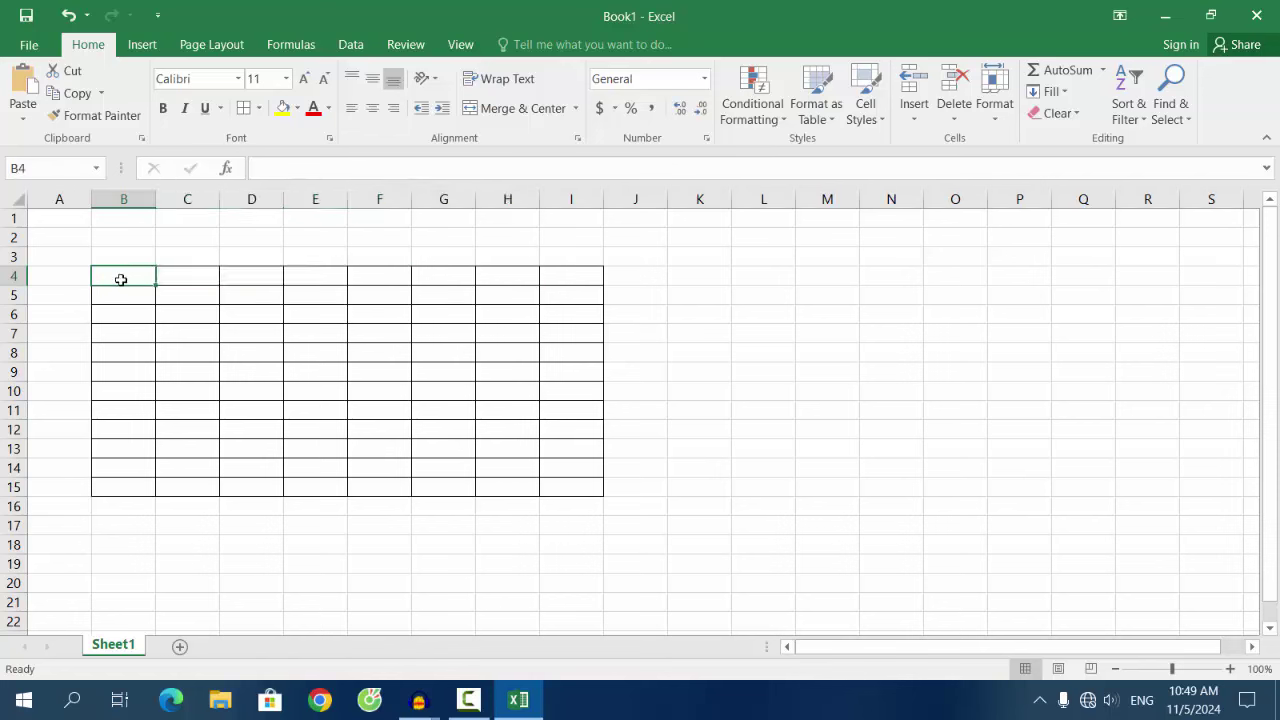
Give the bordered table range a light green theme fill colour
drag(151, 281, 566, 491)
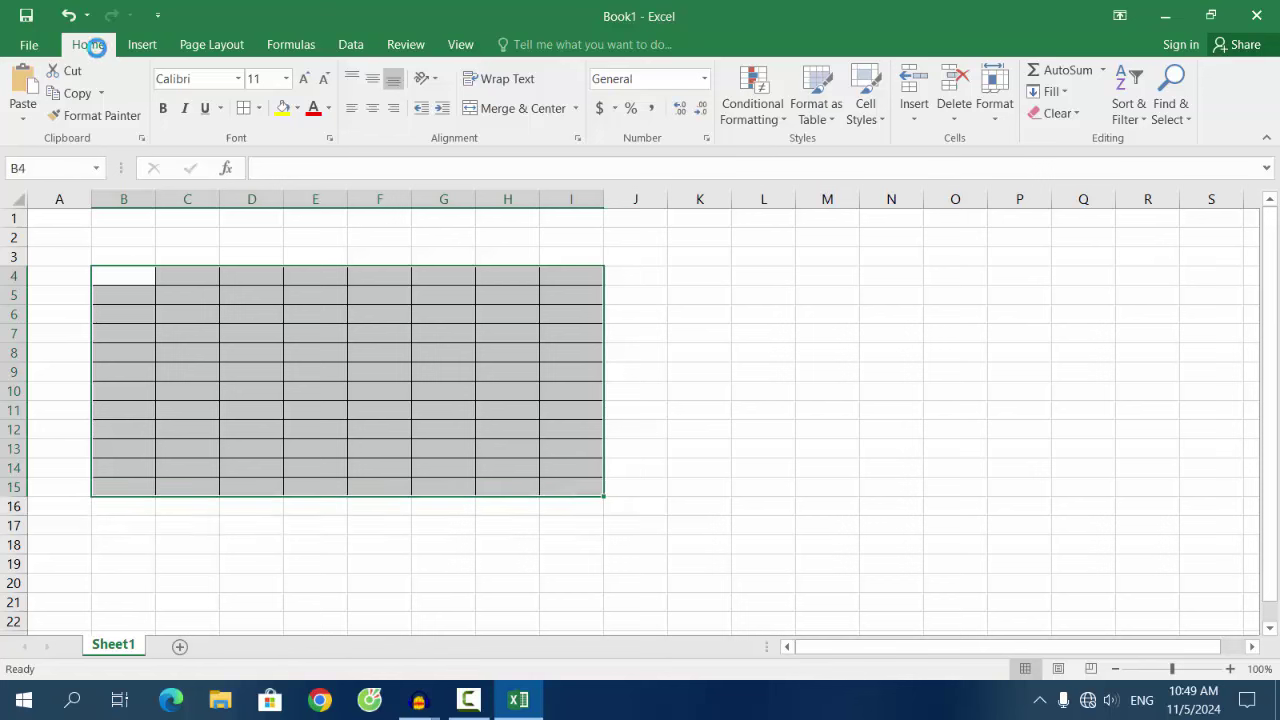
click(291, 109)
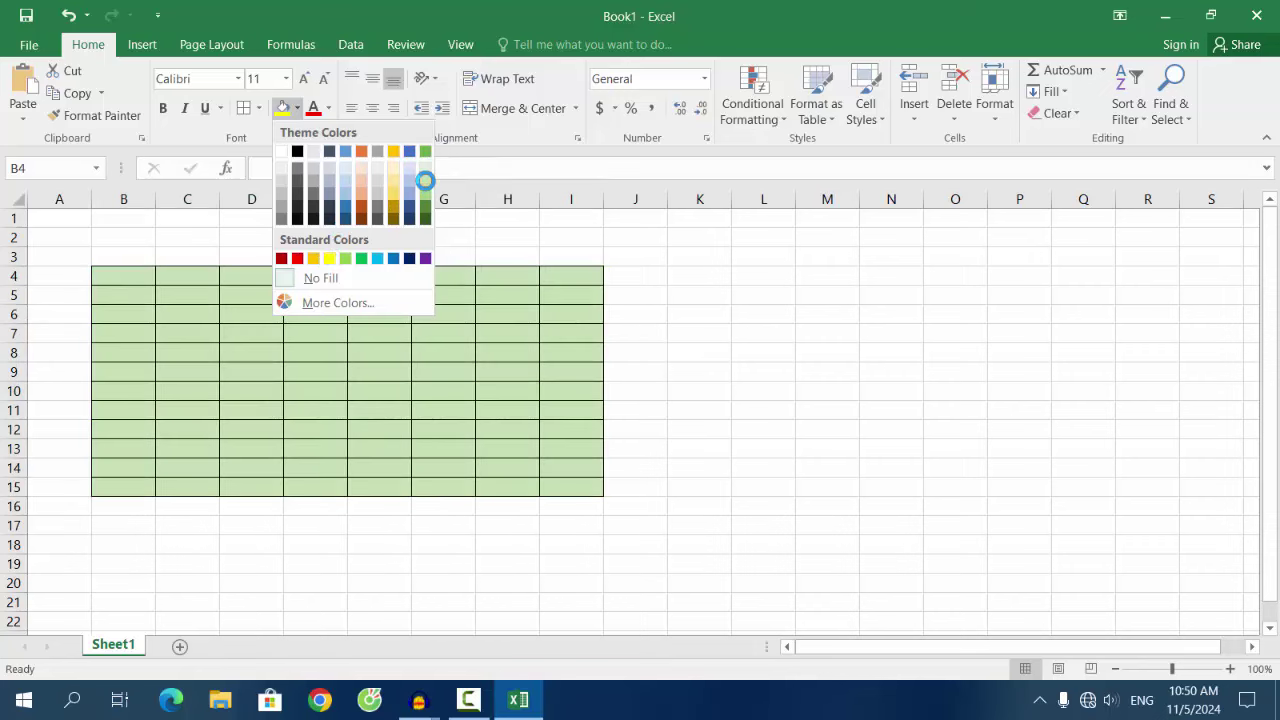
click(427, 183)
click(634, 406)
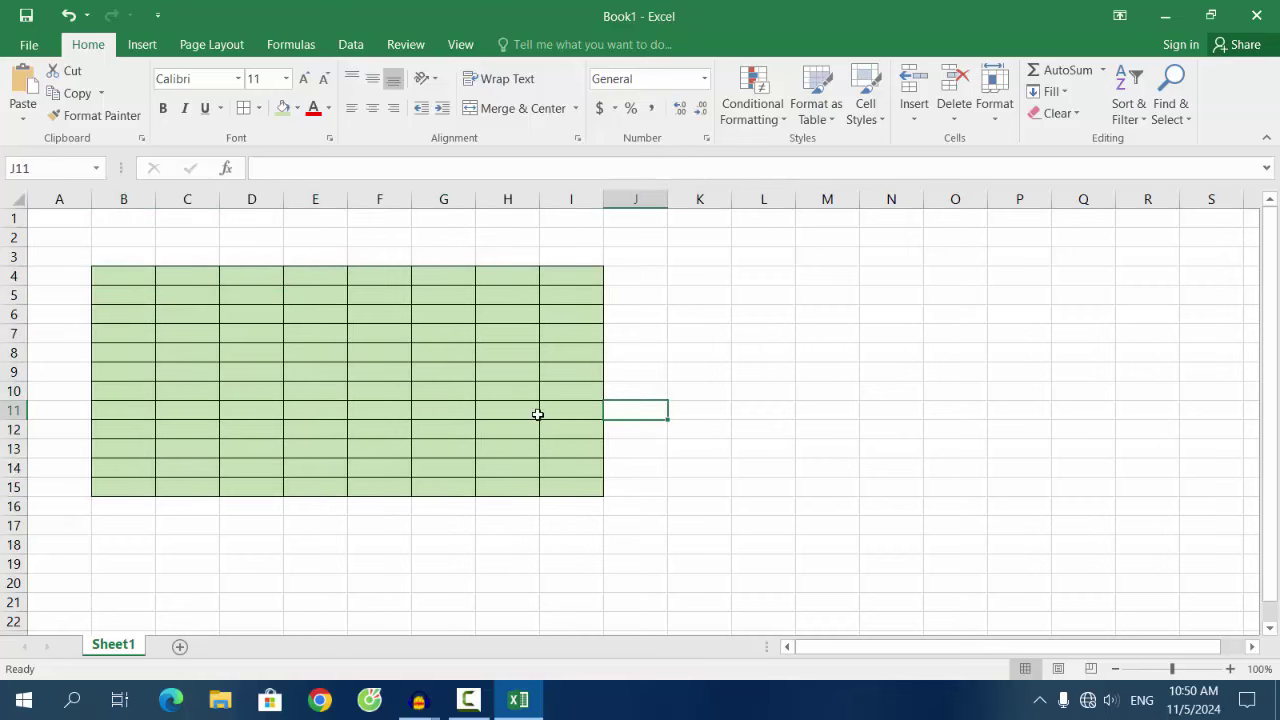
Enter the headers STT in B4 and Họ và tên in C4
click(109, 280)
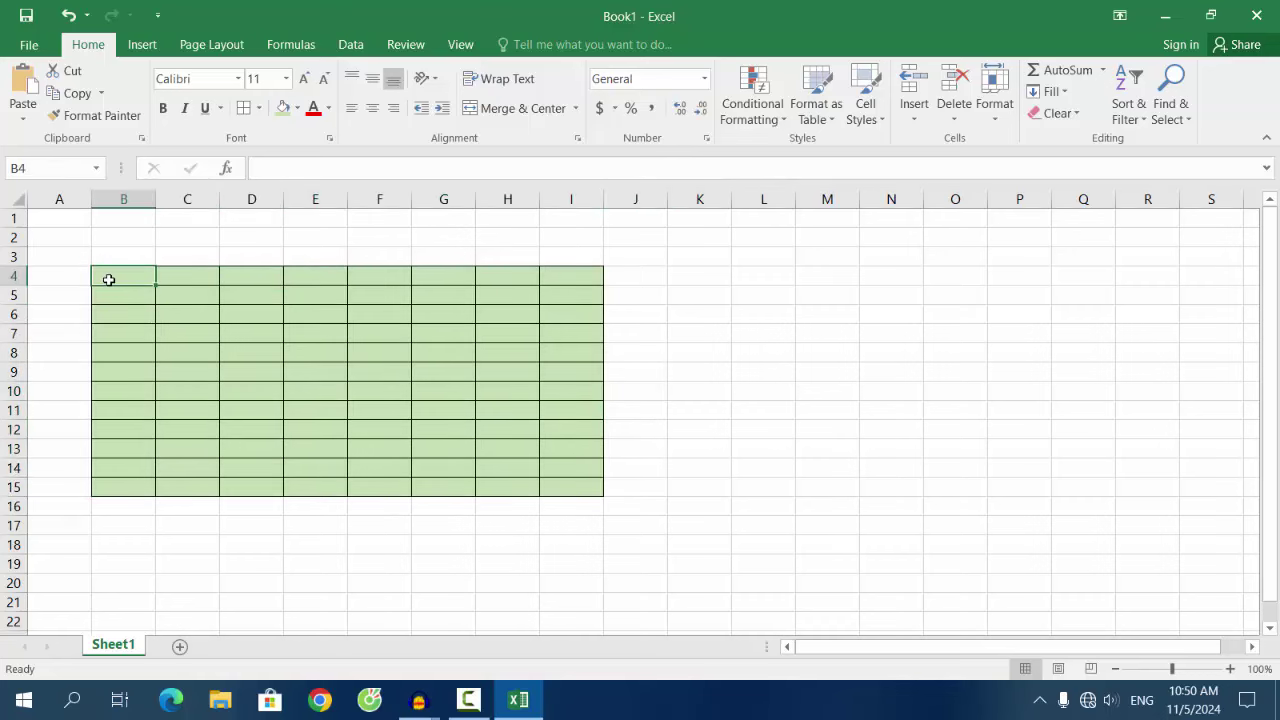
text(STT)
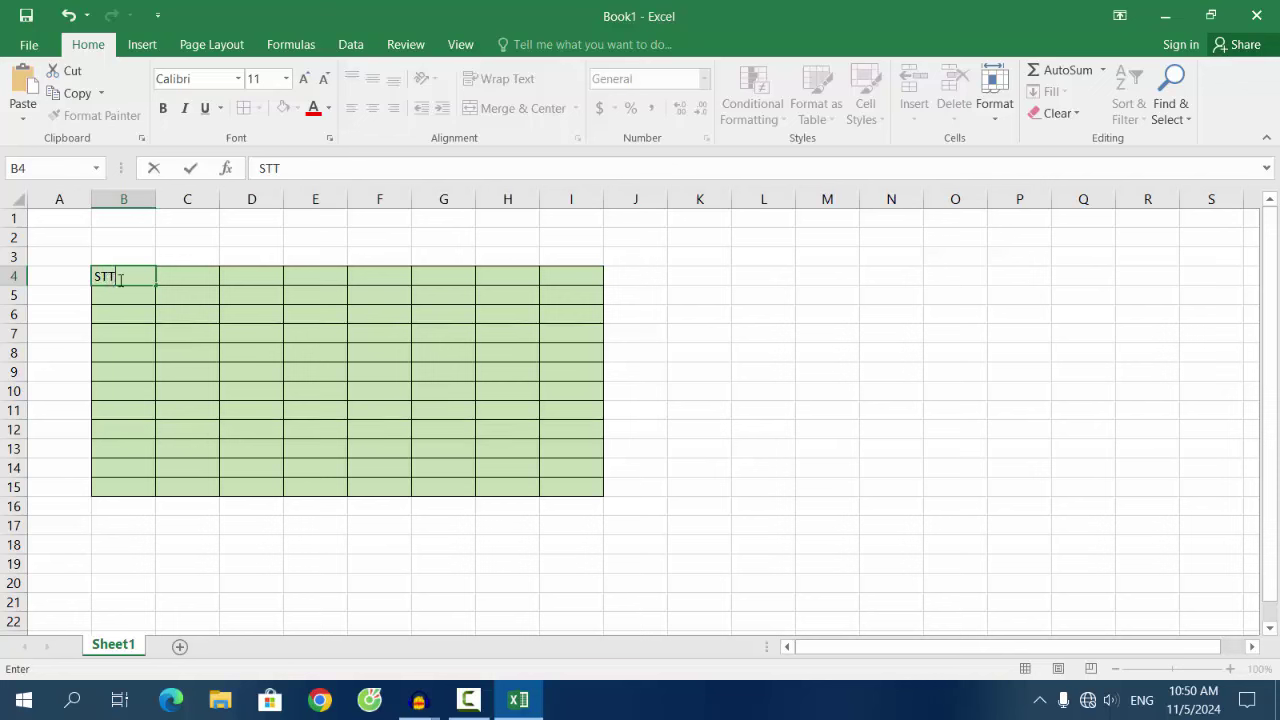
click(175, 278)
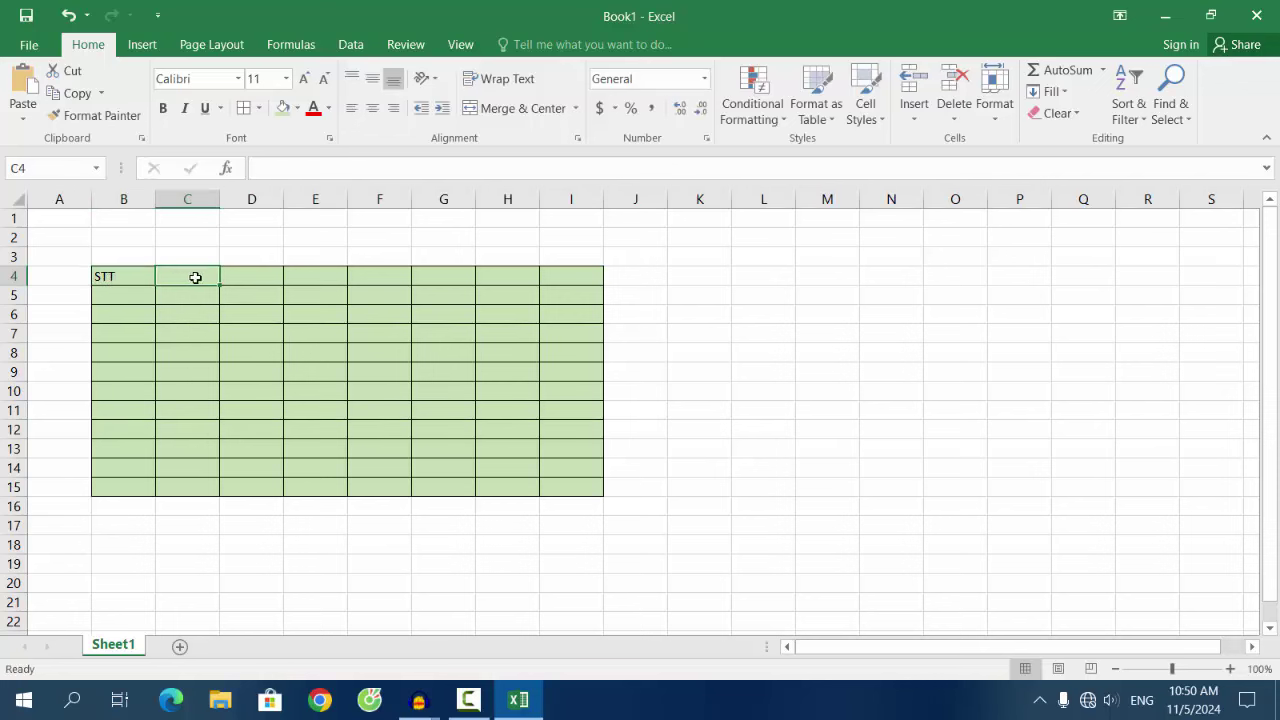
click(122, 307)
click(177, 277)
text(g)
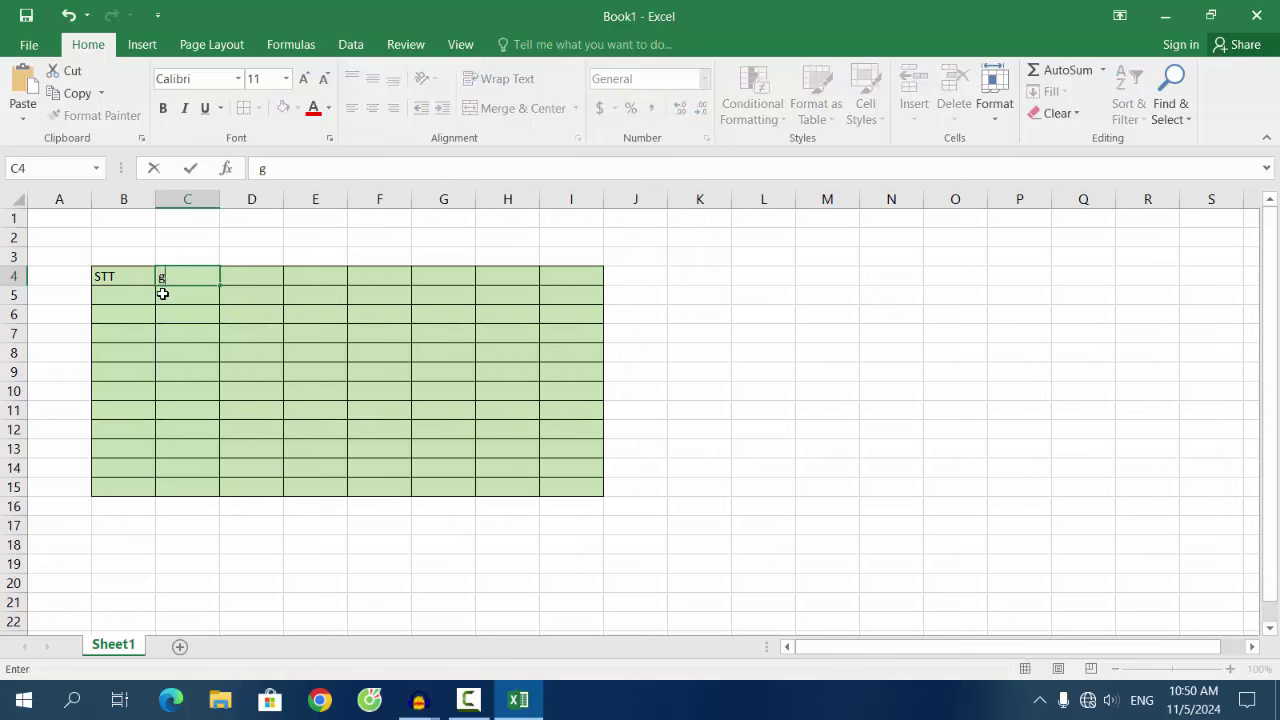
text(j)
key(BackSpace)
text(HO)
key(BackSpace)
text(tên)
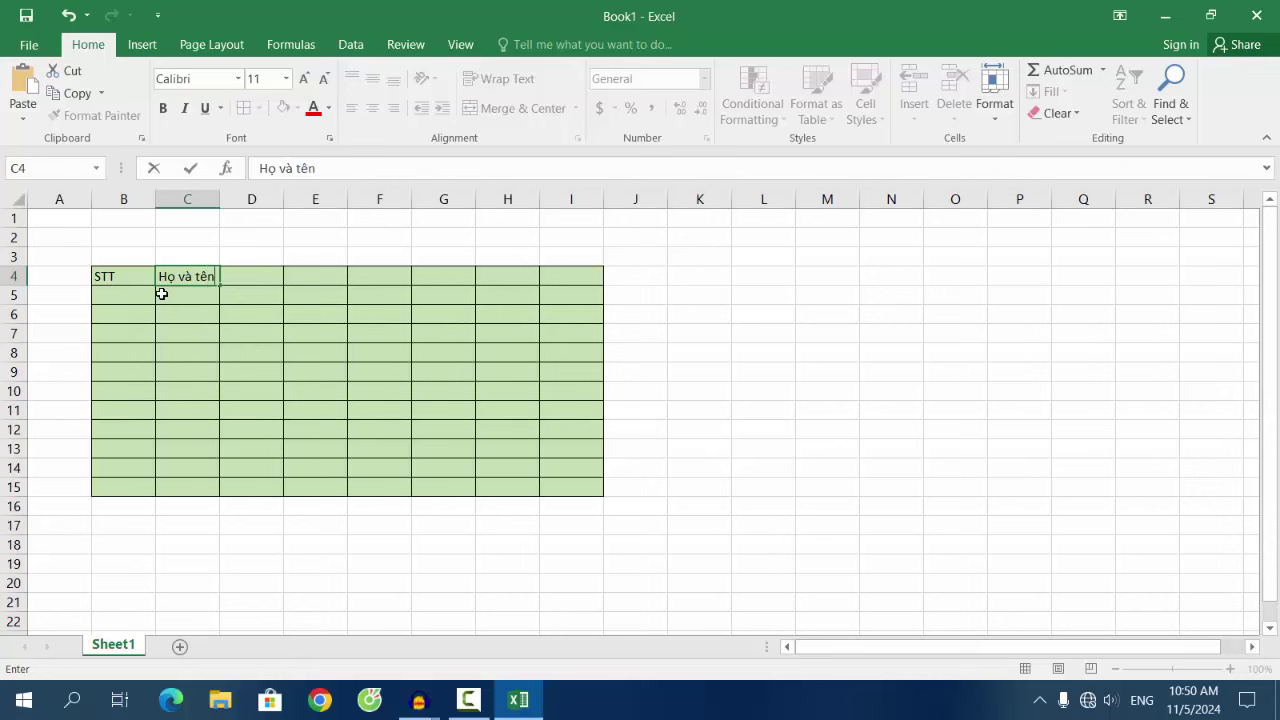
click(254, 283)
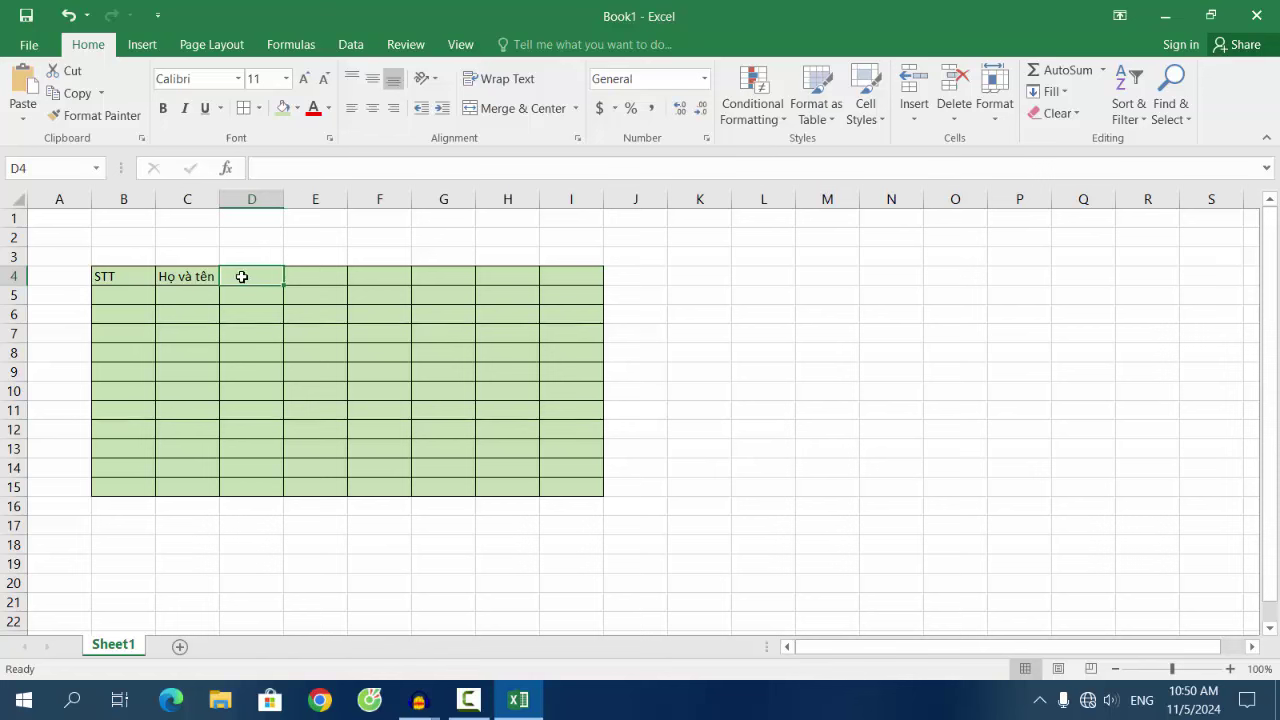
Enter Điểm HKI in D4, Điểm HKII in E4 and Điểm TB in F4
text(HKI)
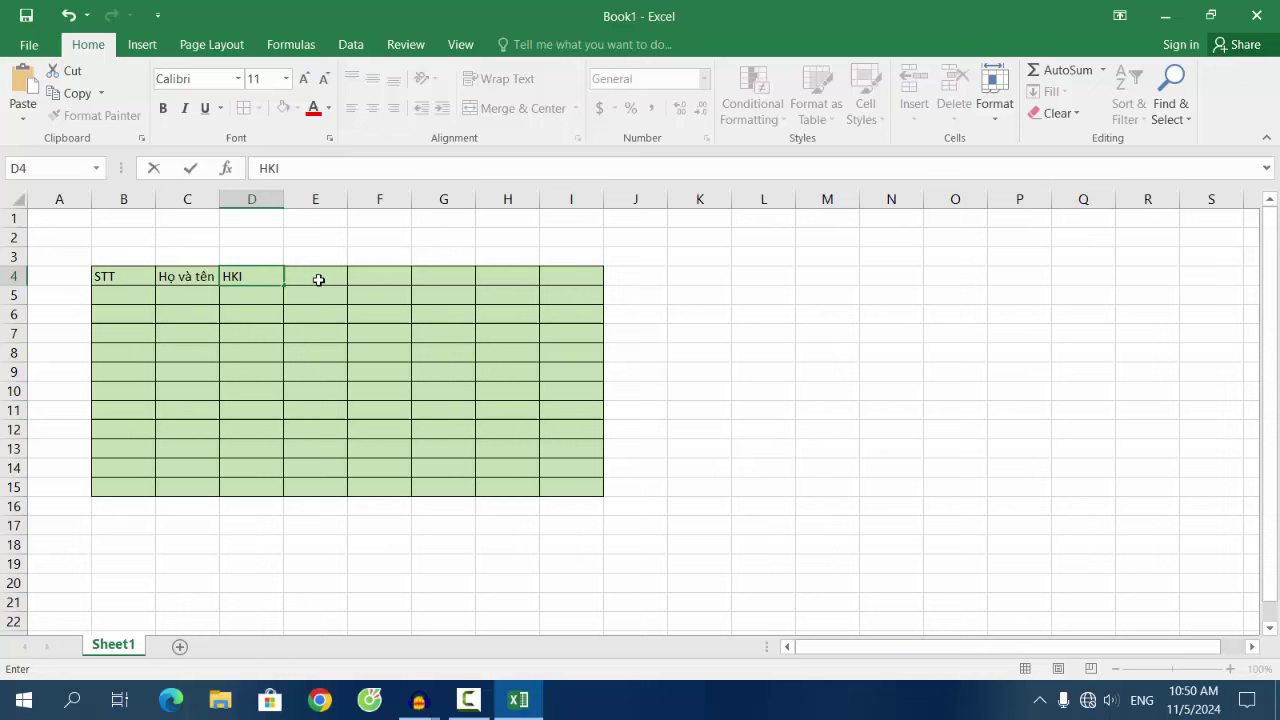
click(316, 279)
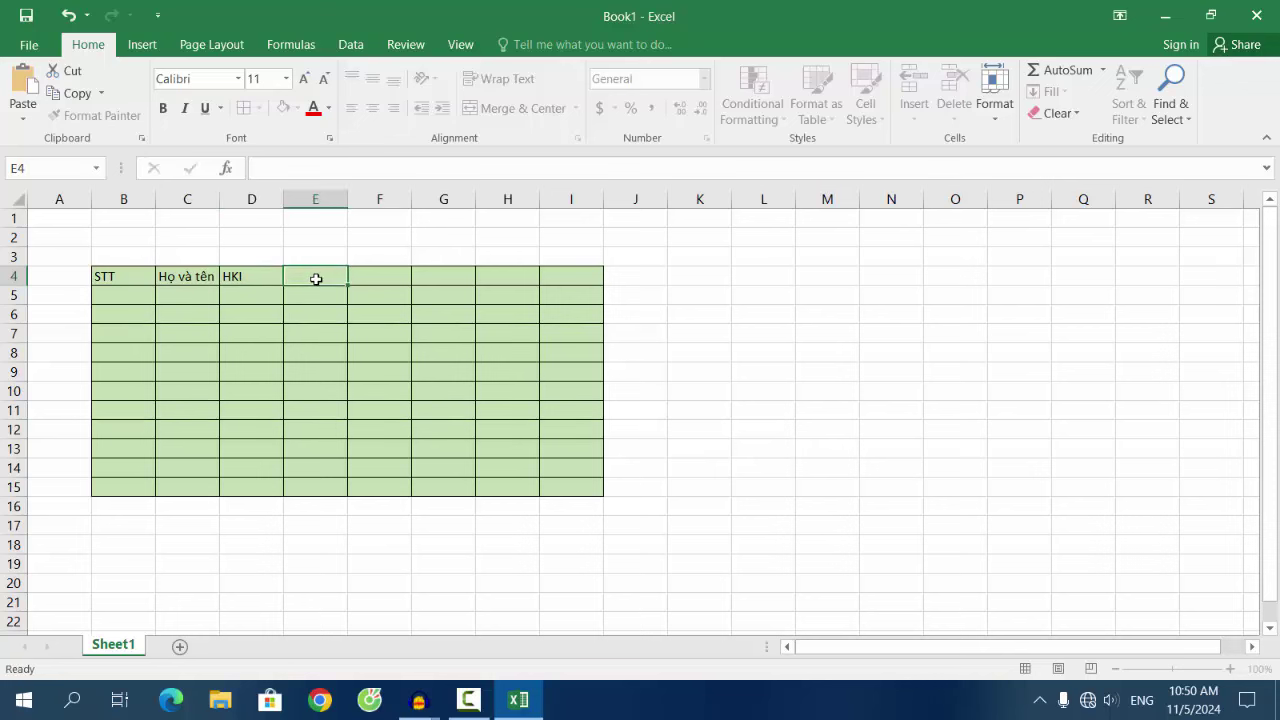
text(HKII)
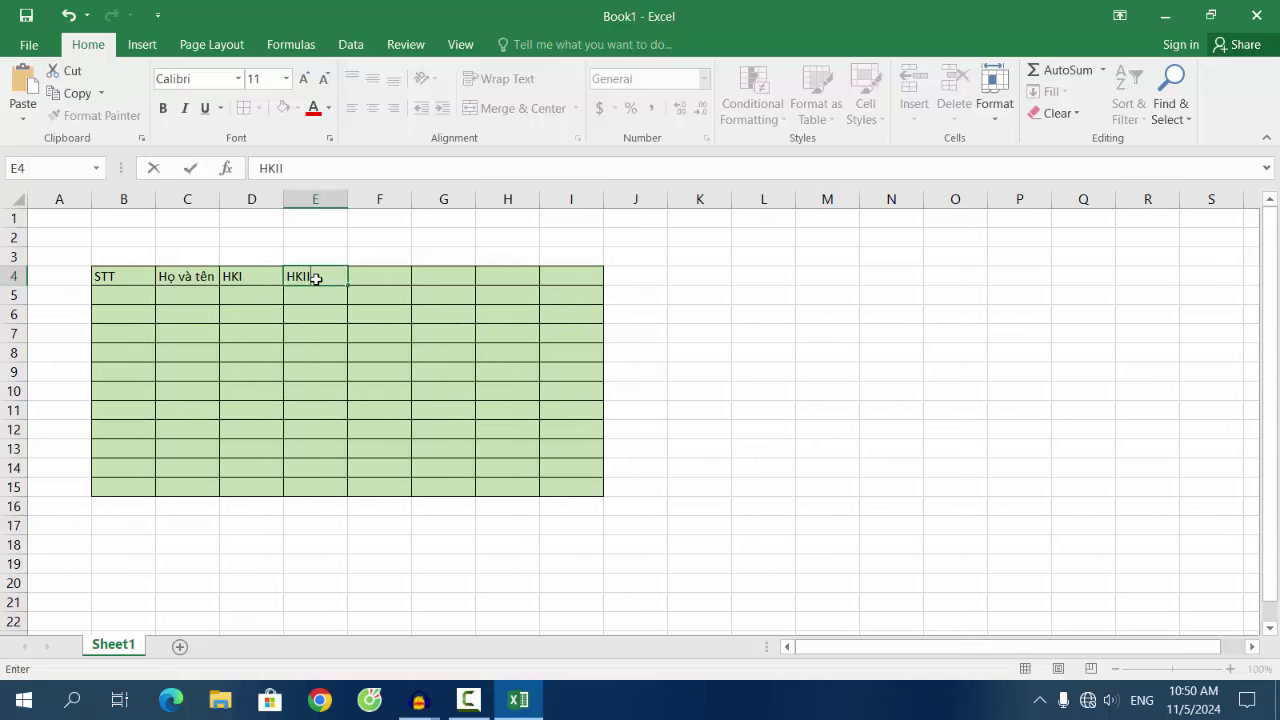
click(228, 279)
double_click(228, 279)
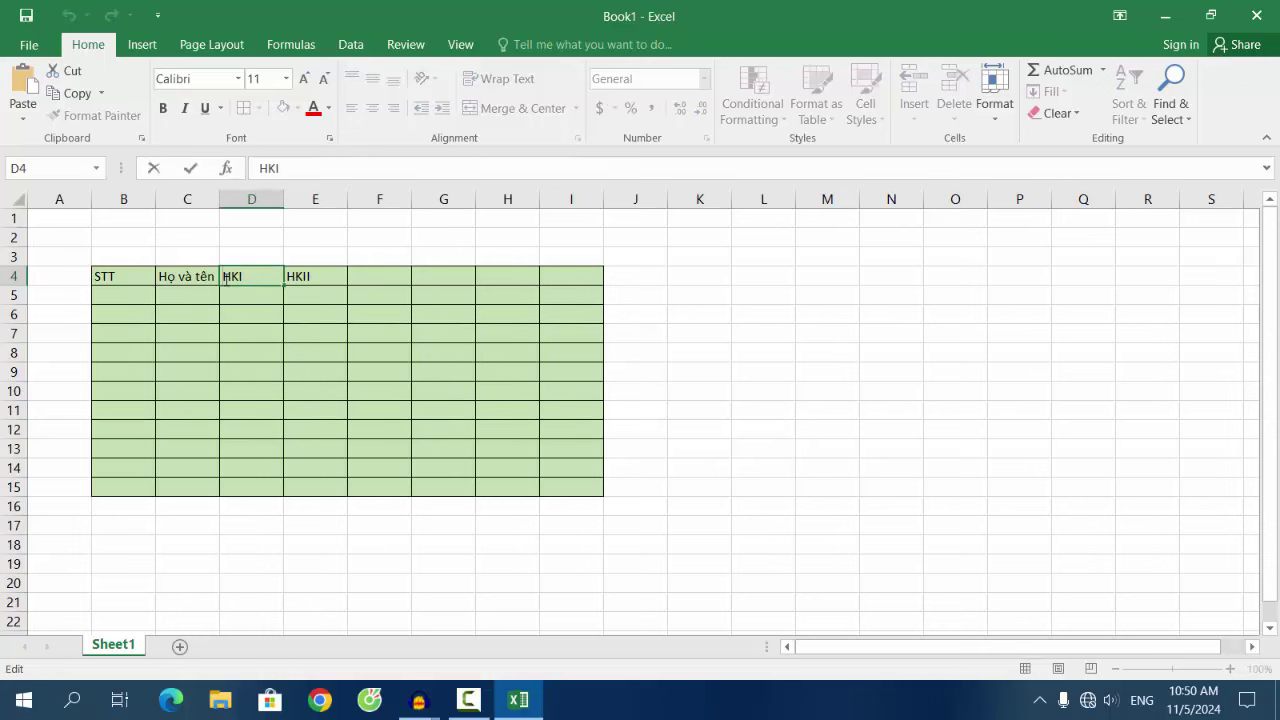
text(Điemr)
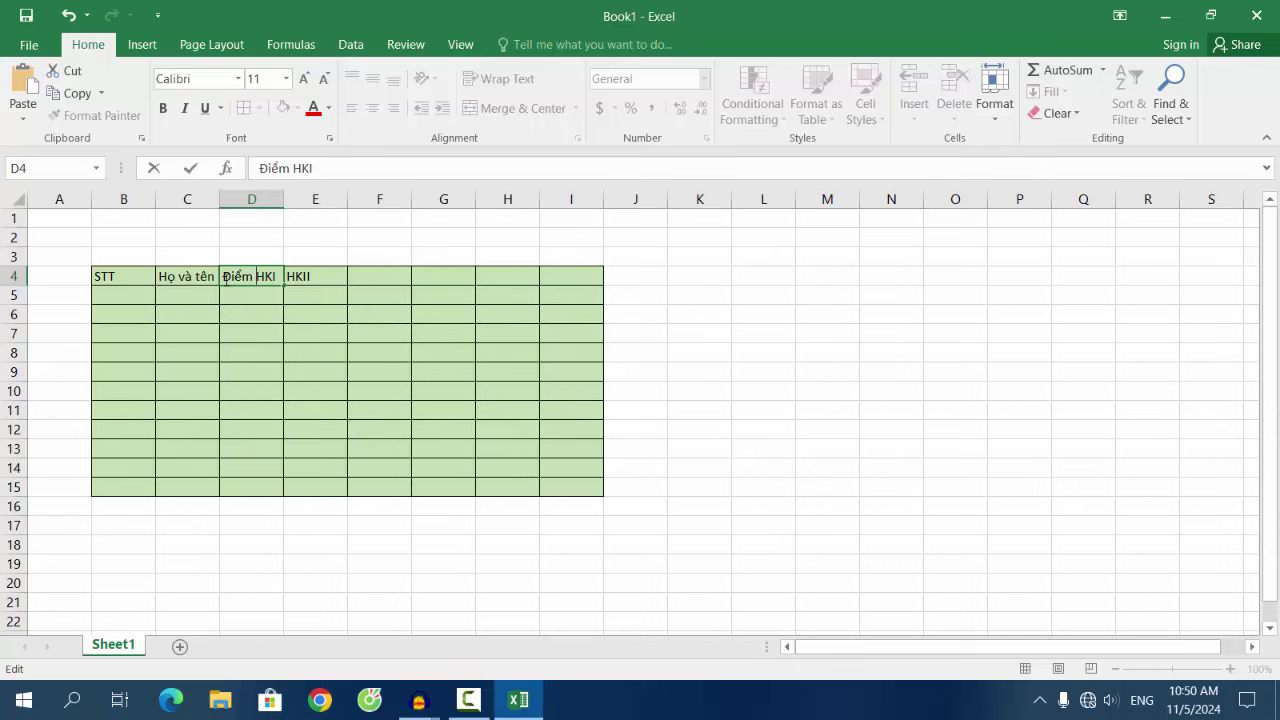
click(289, 279)
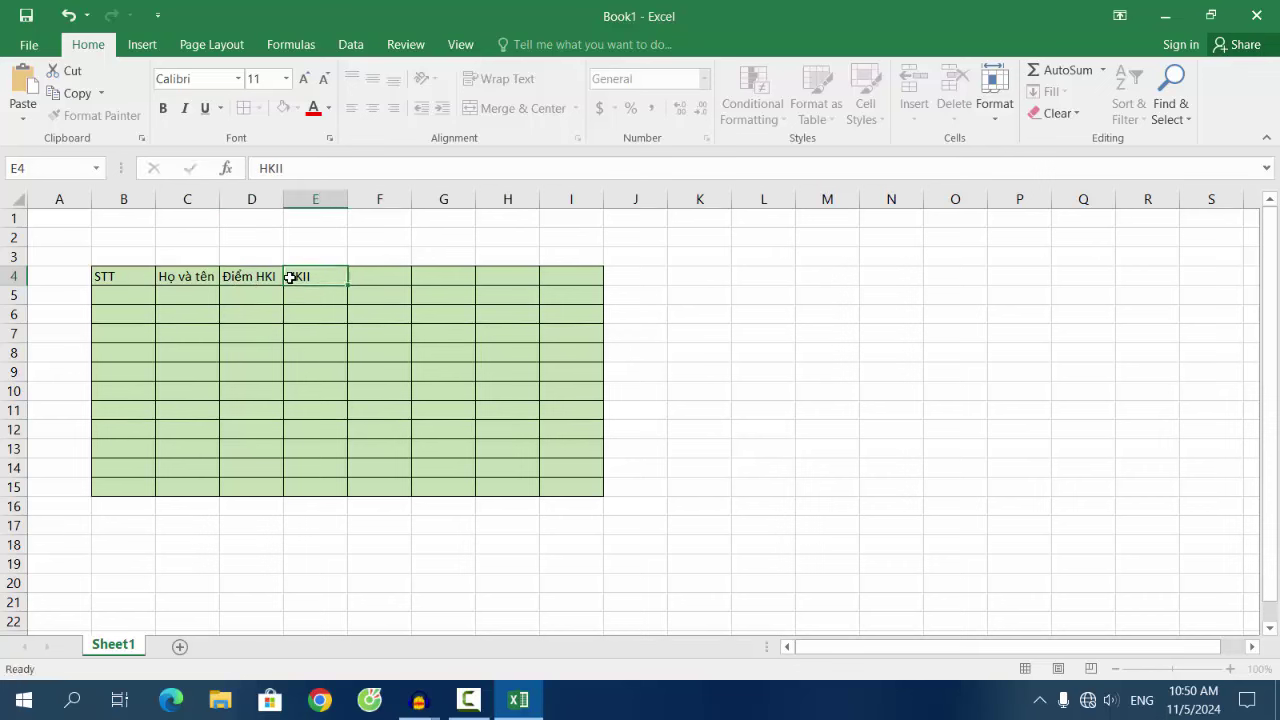
double_click(287, 281)
text(ddiem)
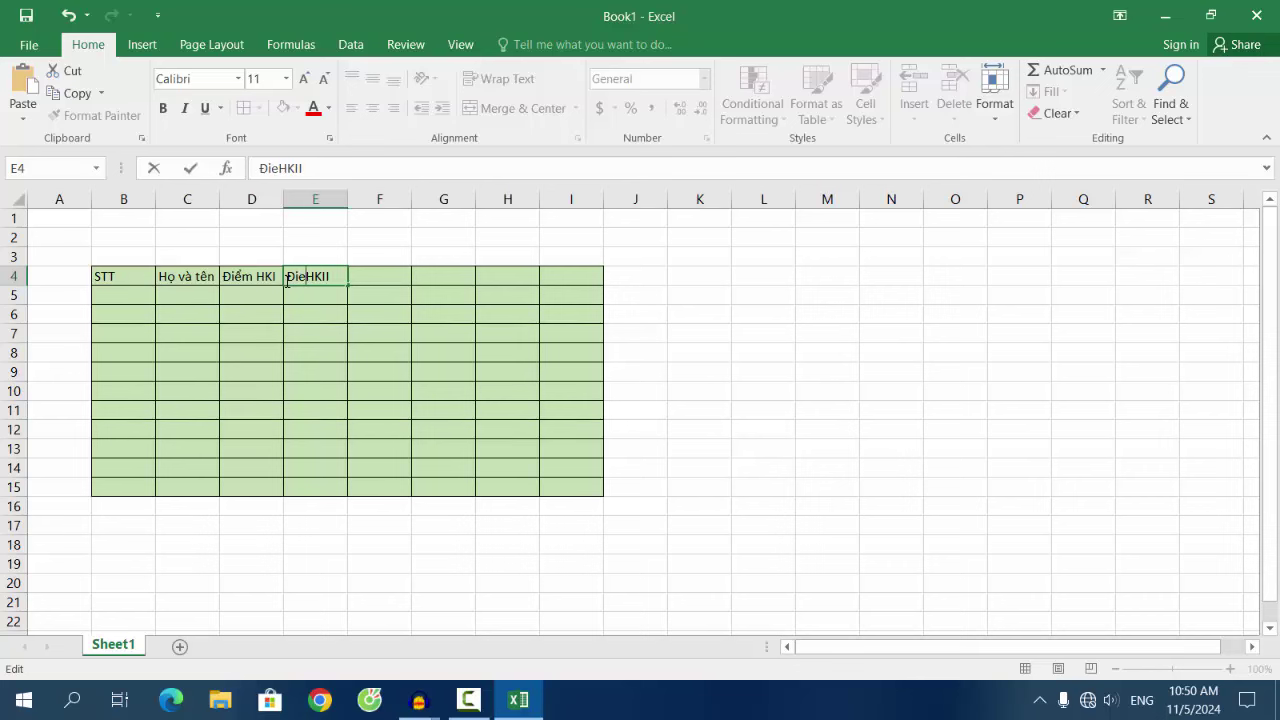
text(er)
click(369, 277)
text(Đi)
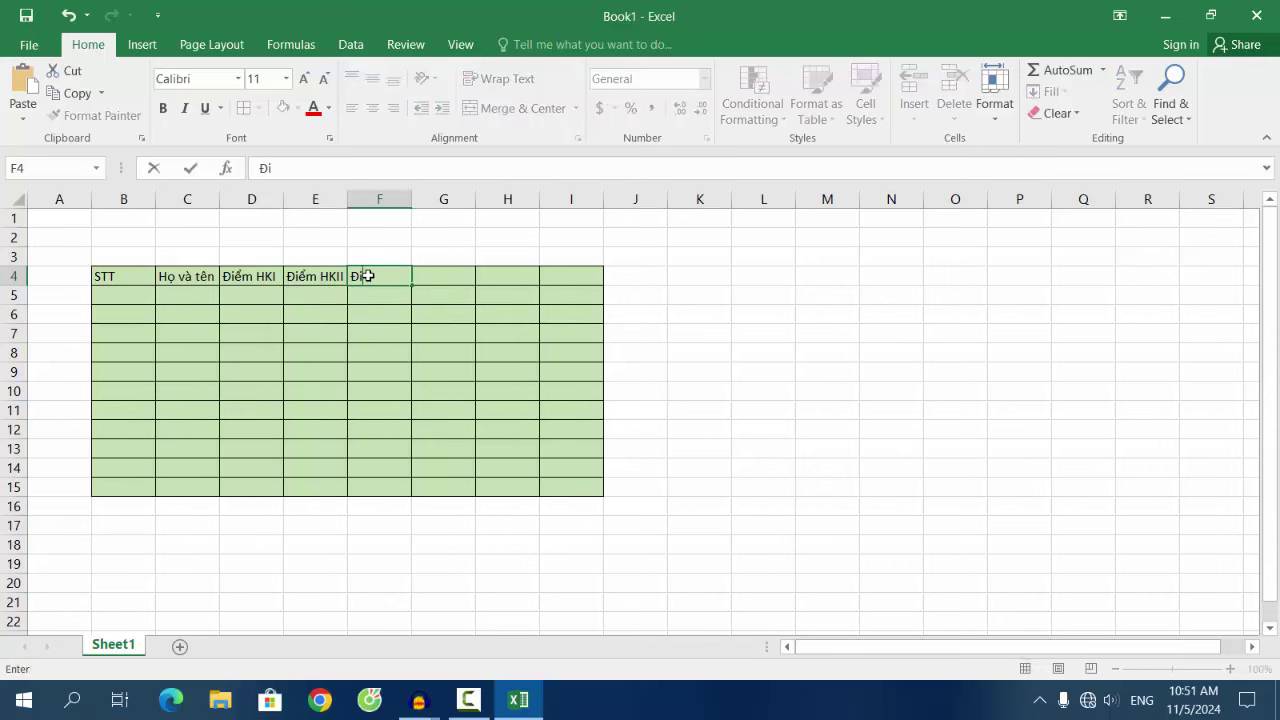
text(ểm)
text( TB)
Commit the Điểm TB header and look over the header row B4:I4
click(259, 300)
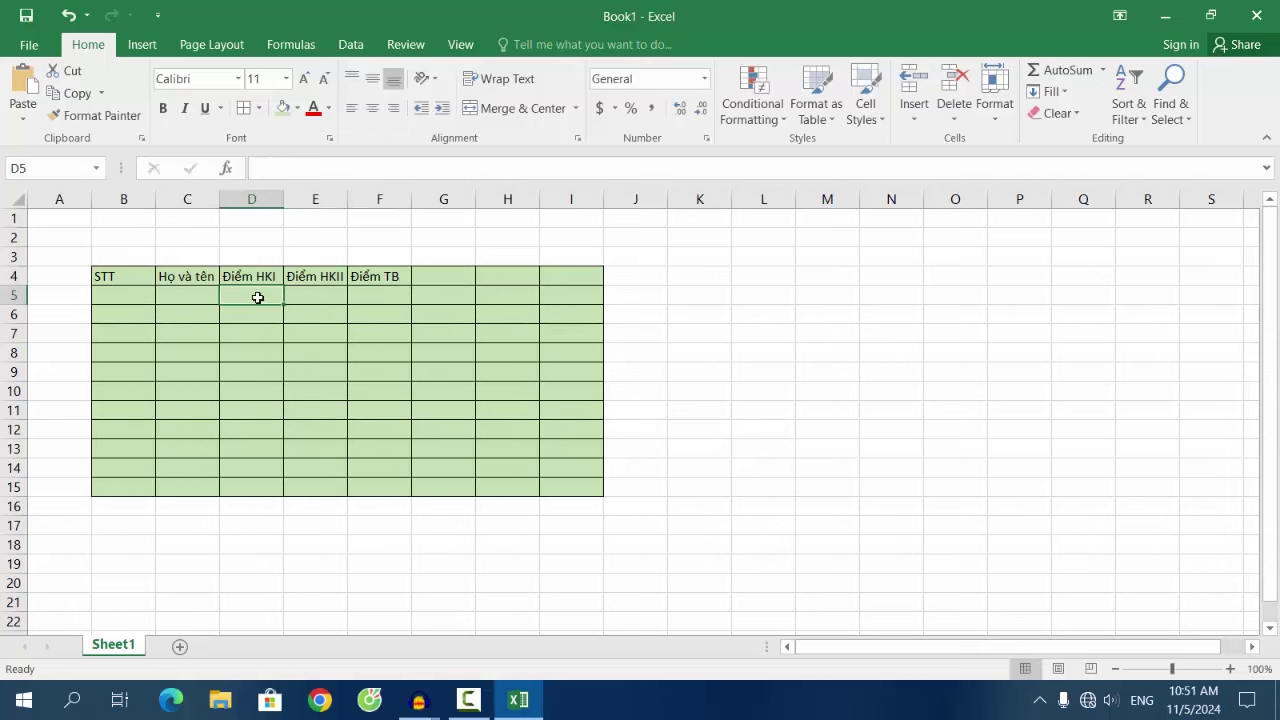
click(190, 297)
click(136, 297)
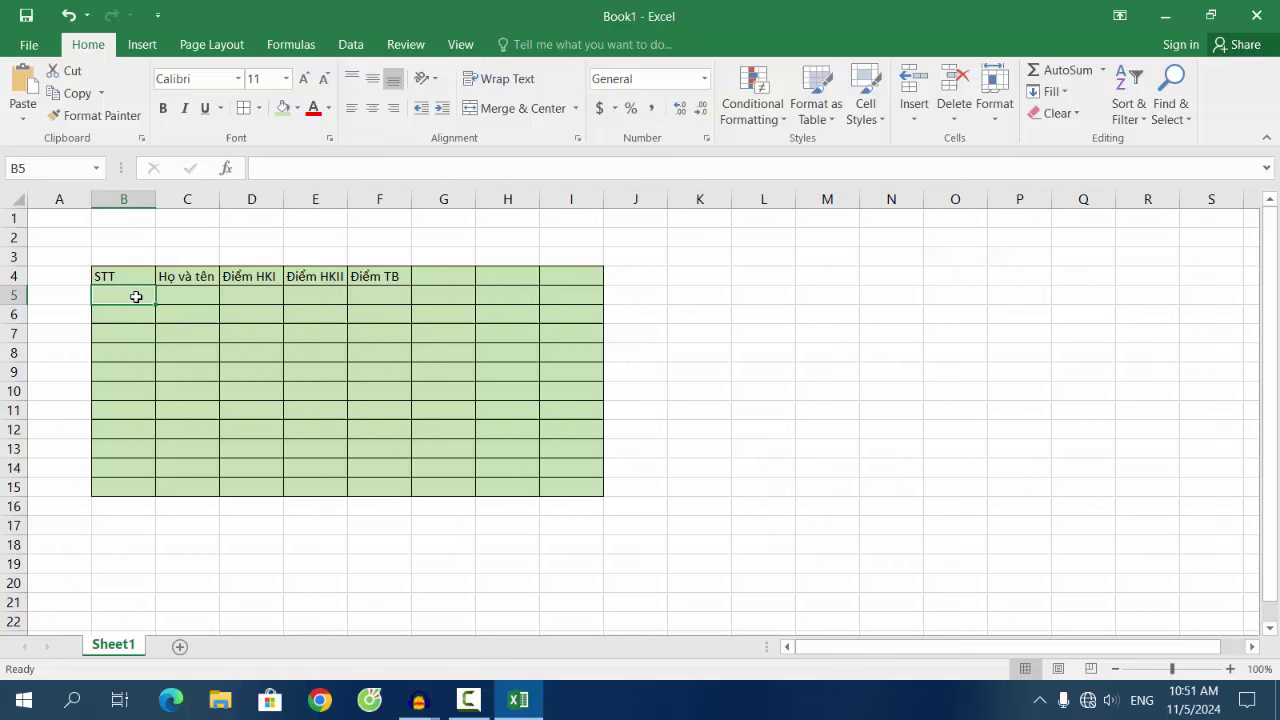
click(202, 296)
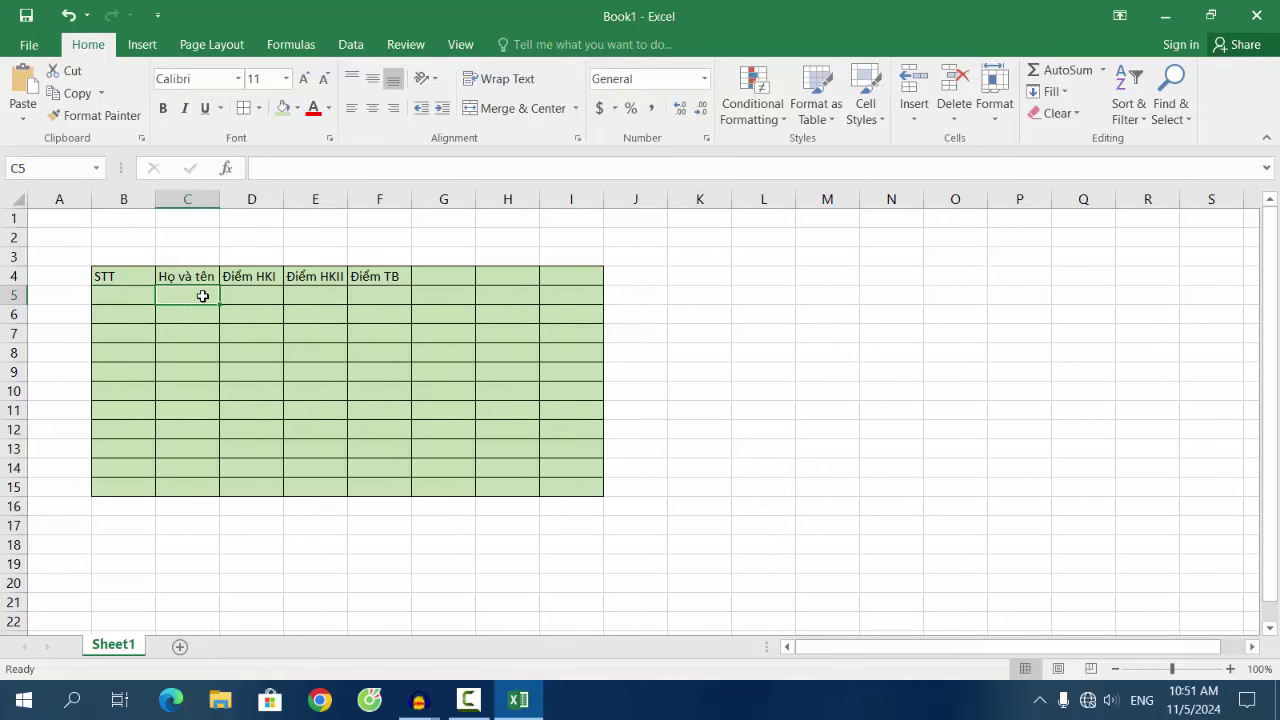
click(398, 292)
click(114, 300)
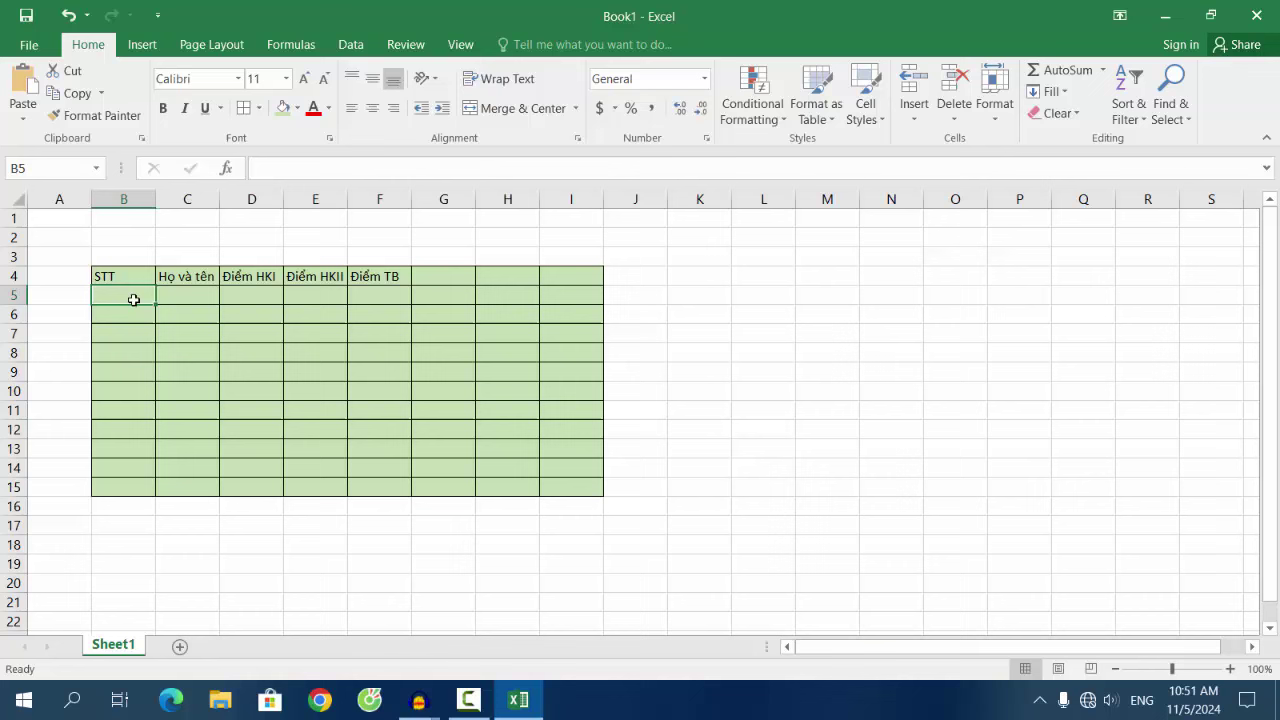
click(128, 316)
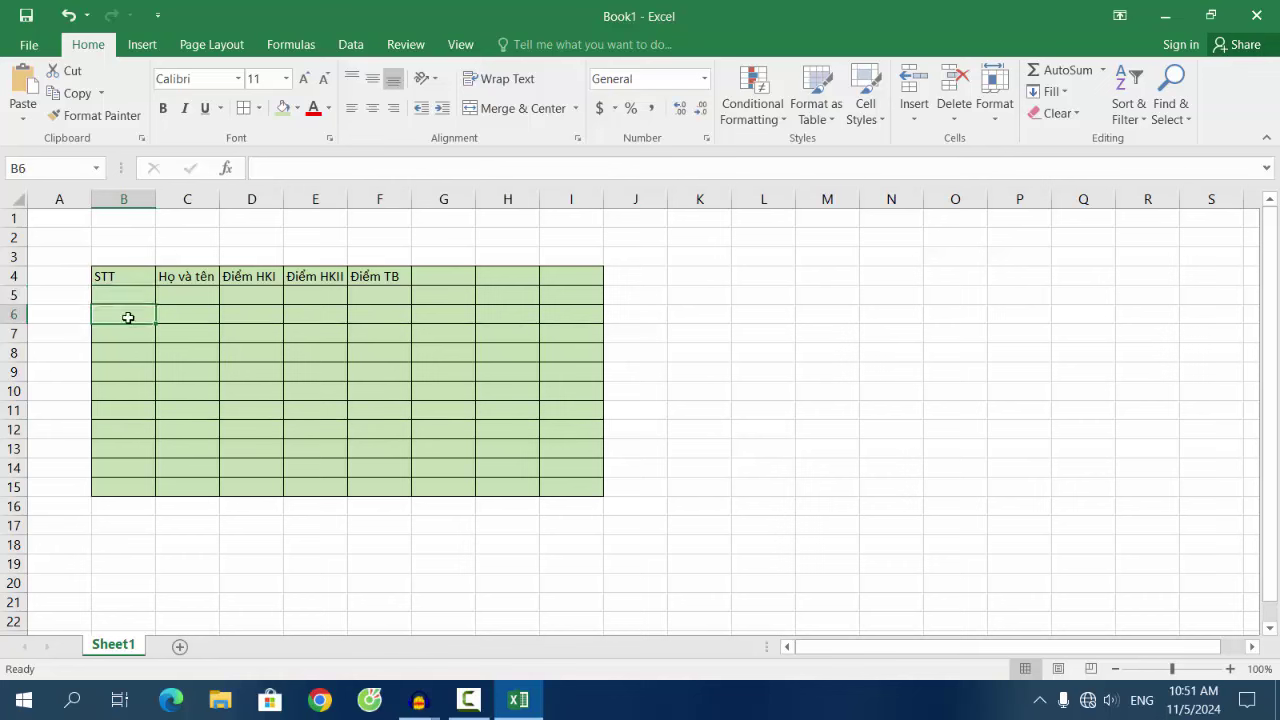
click(116, 296)
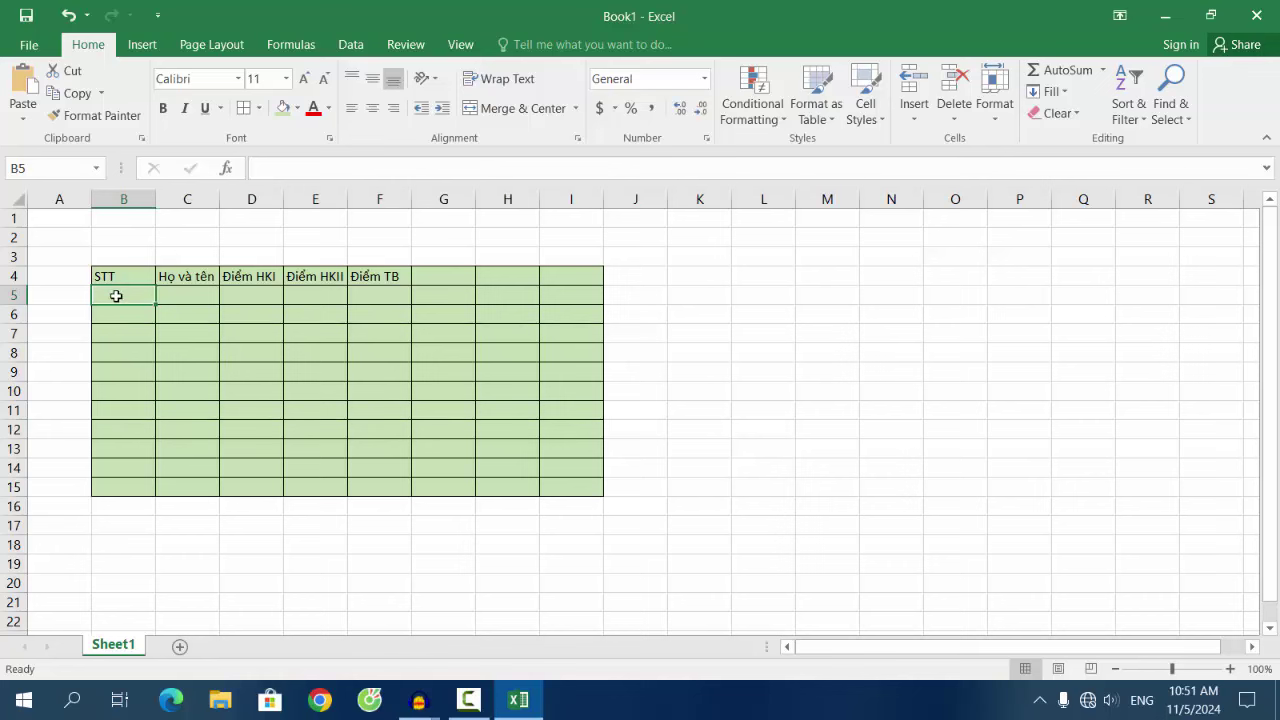
click(123, 310)
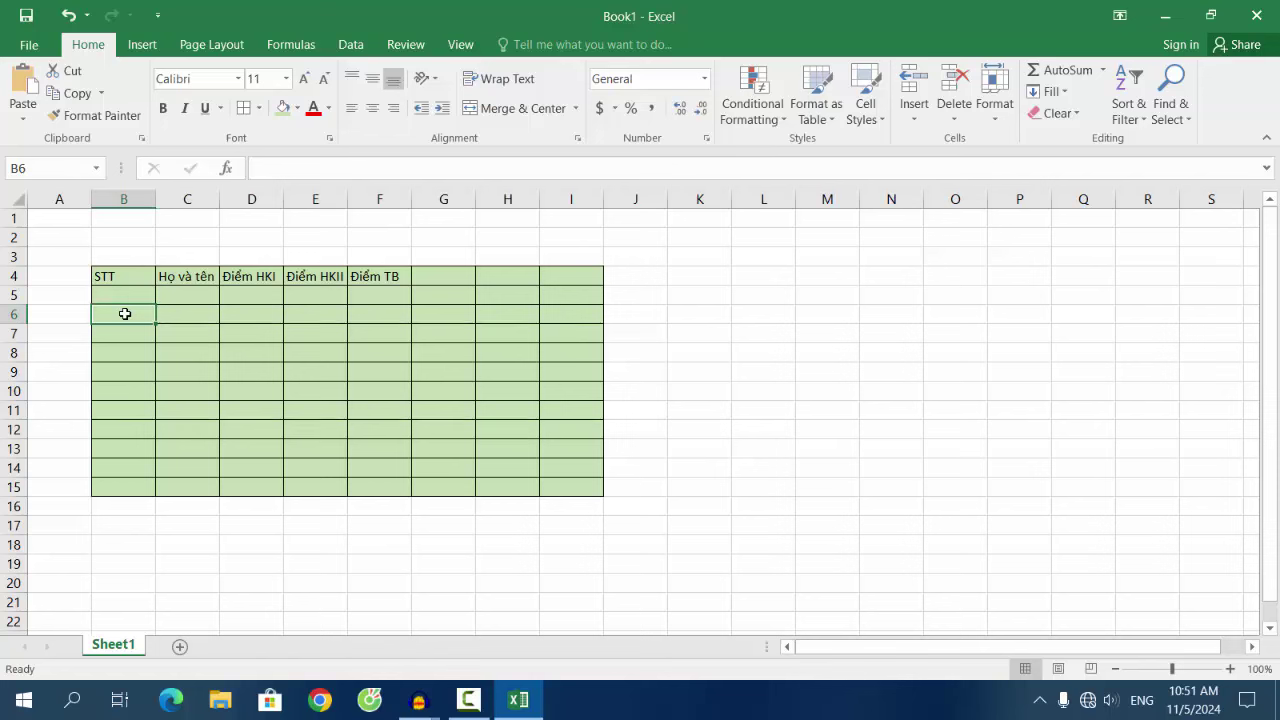
click(130, 340)
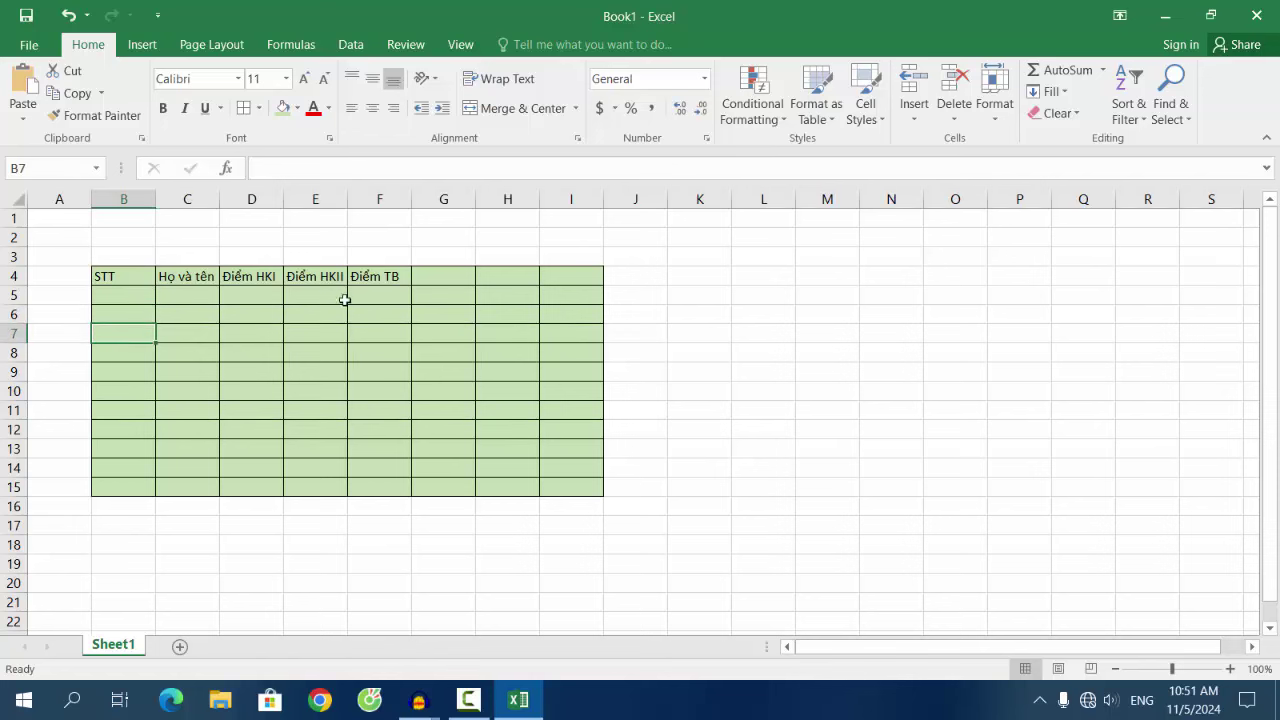
drag(119, 277, 583, 319)
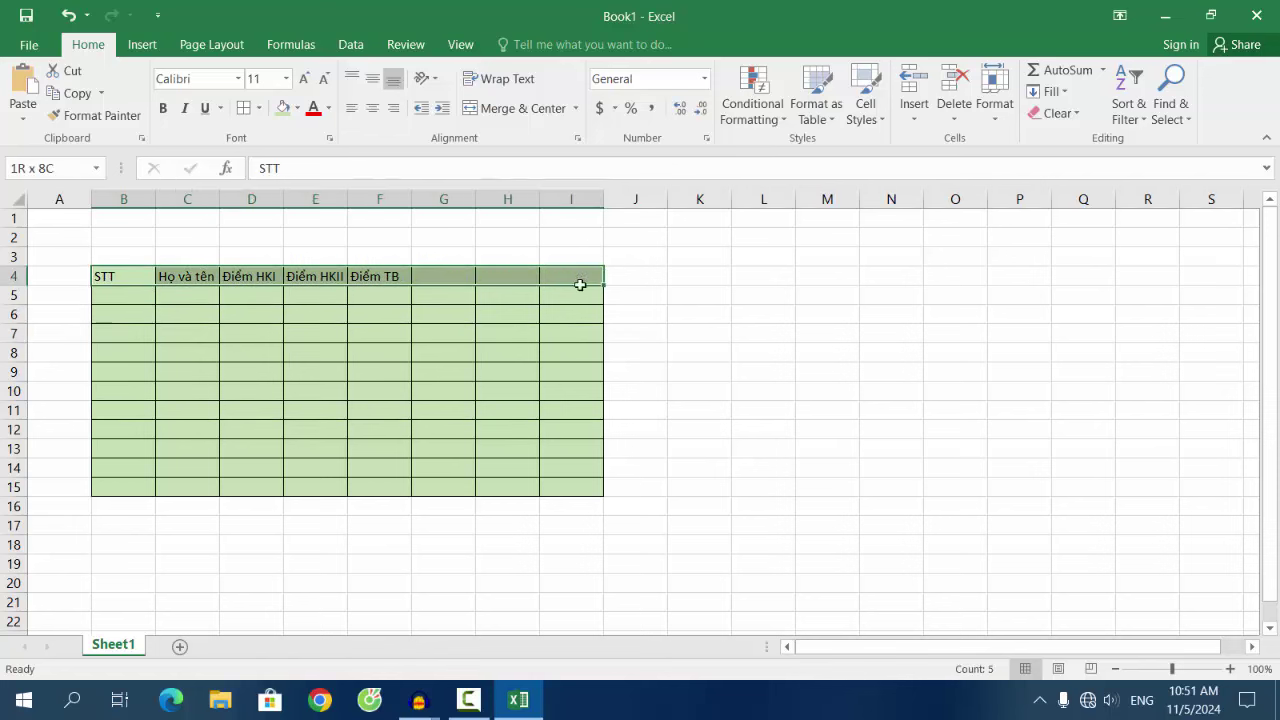
drag(583, 319, 592, 275)
click(119, 298)
click(126, 282)
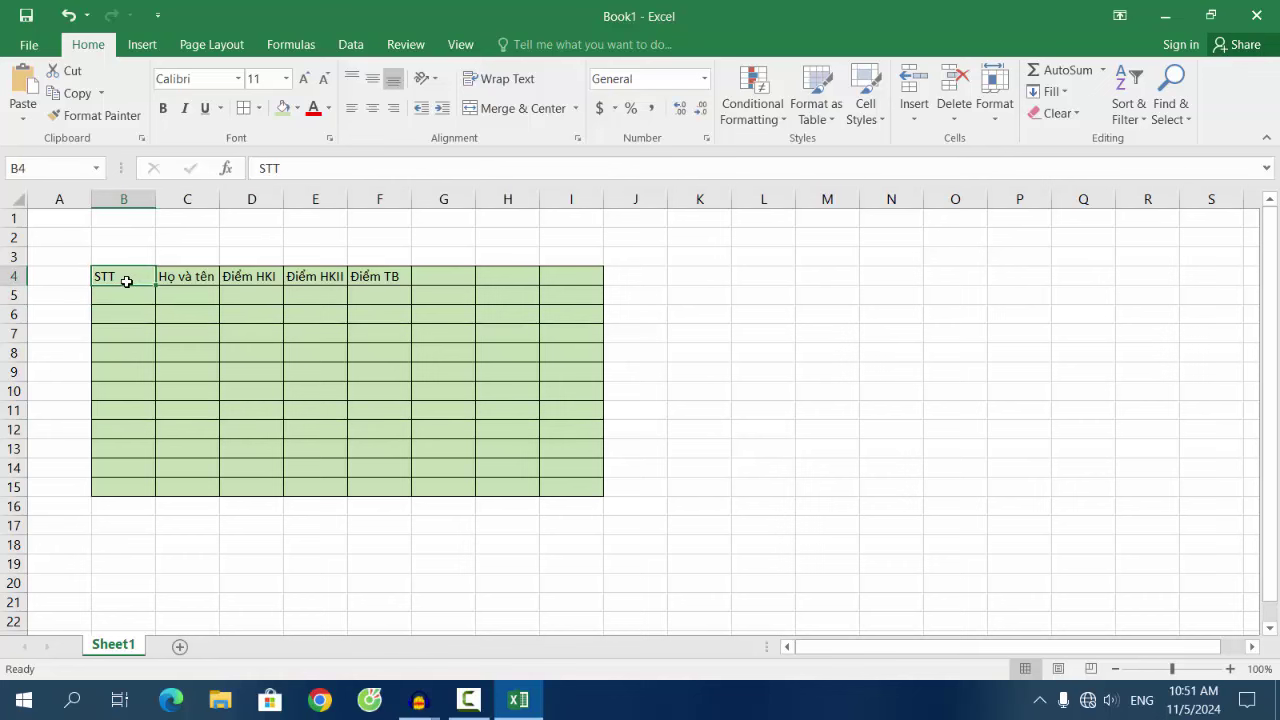
Replace the C4 header Họ và tên with Môn học
click(167, 278)
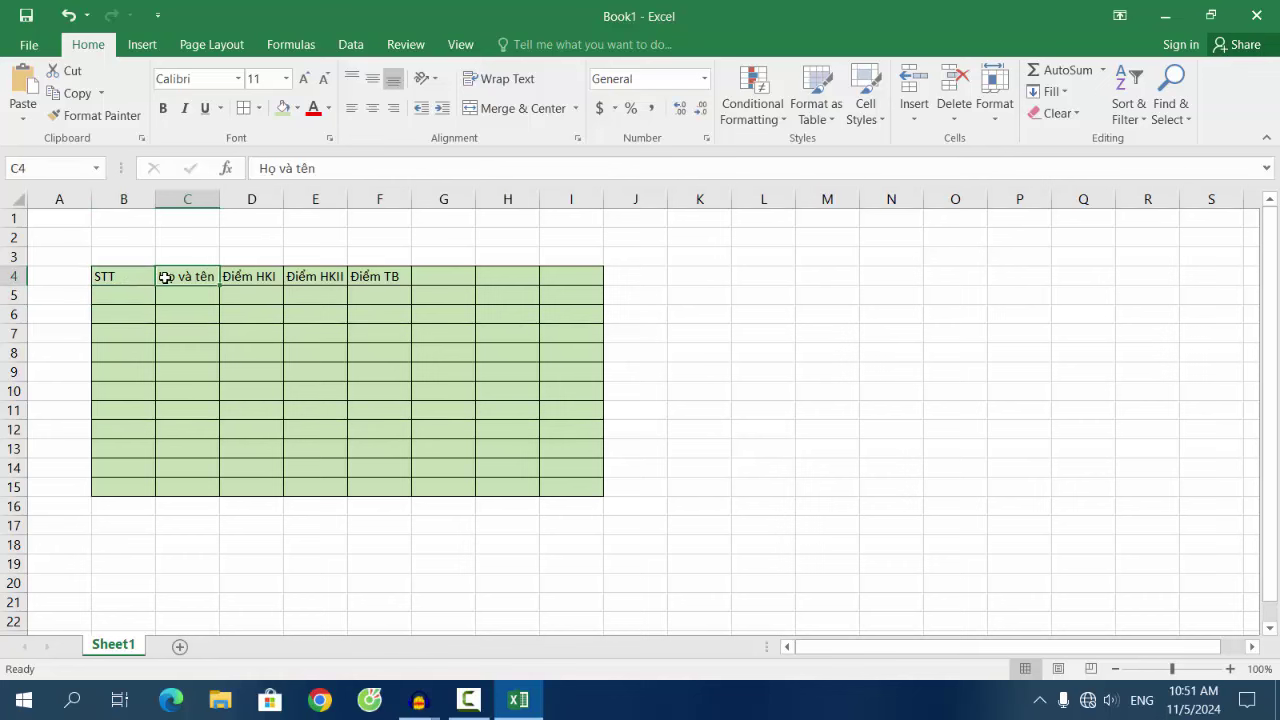
key(Delete)
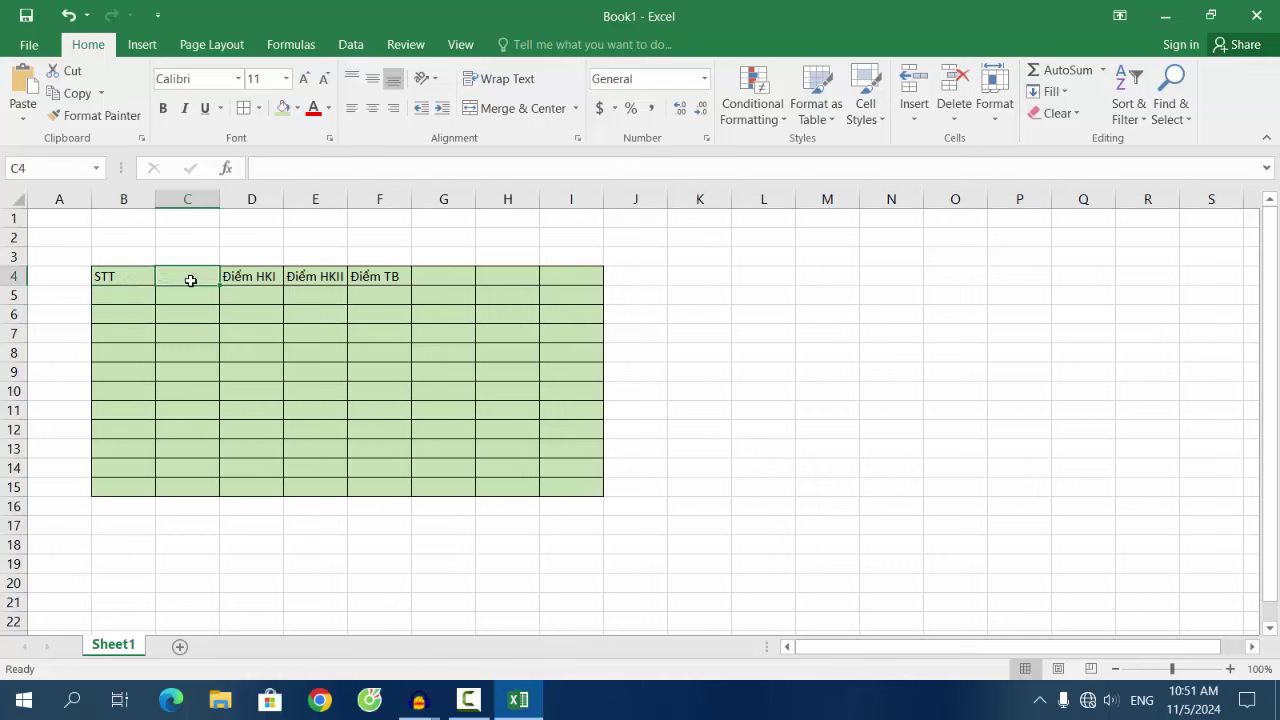
text(Mo)
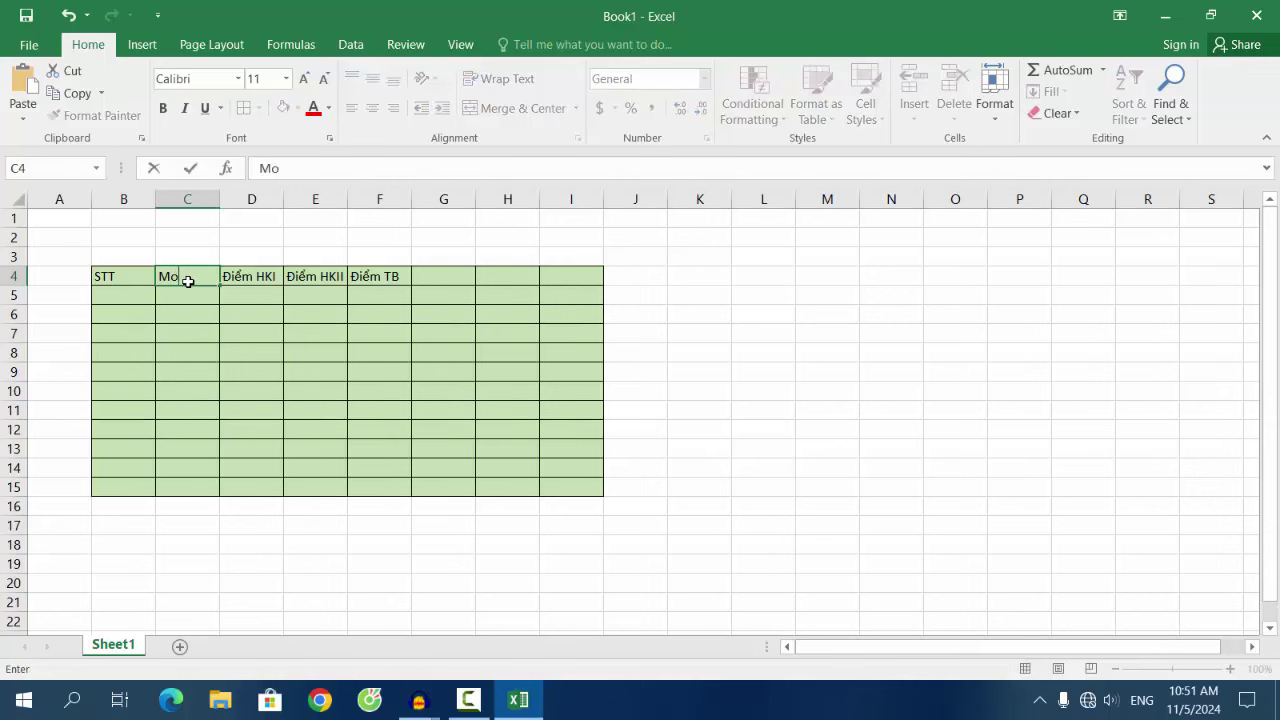
text( học)
click(108, 277)
click(113, 298)
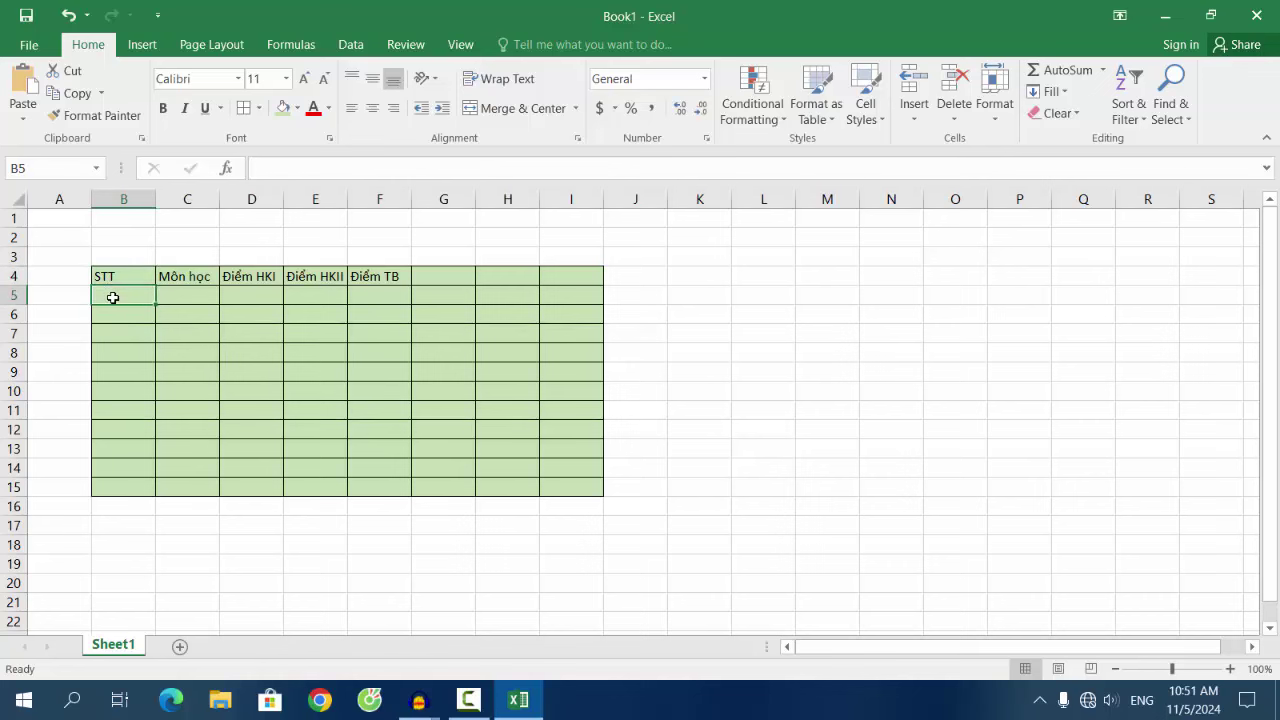
Enter 1 and 2 in B5:B6 and fill the series down to B15 (1–11)
text(1)
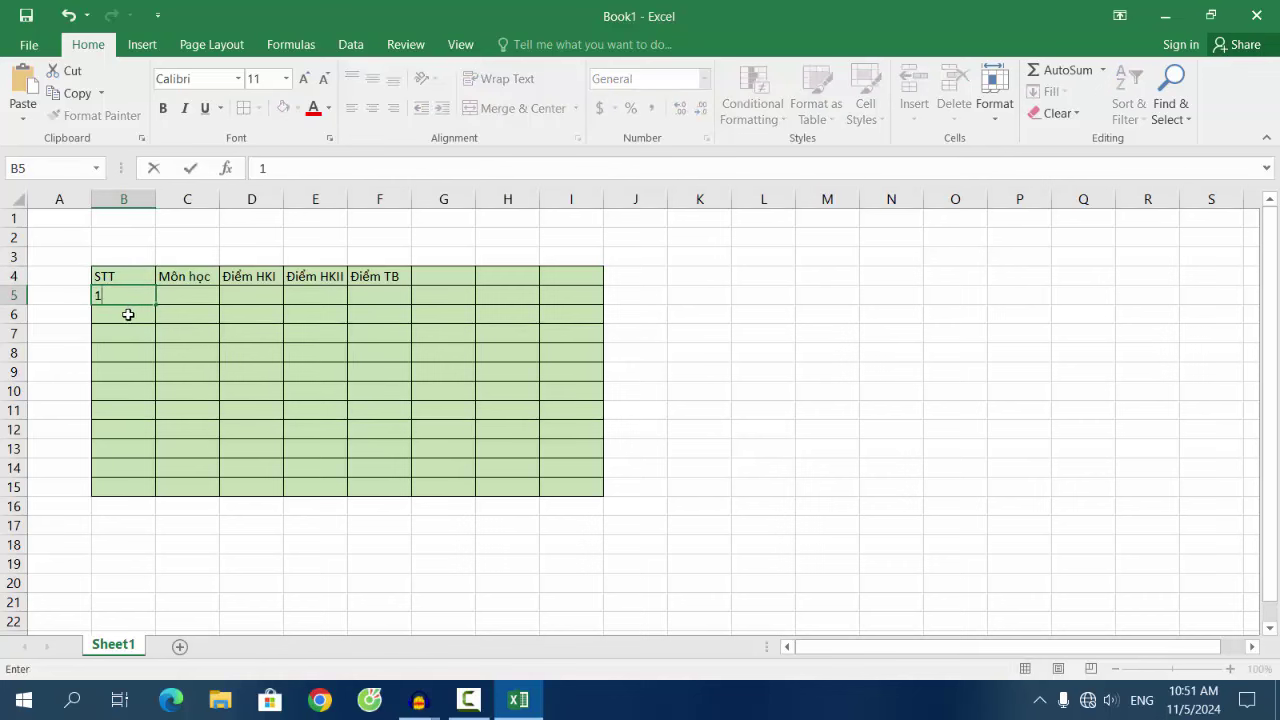
click(128, 314)
text(2)
click(132, 326)
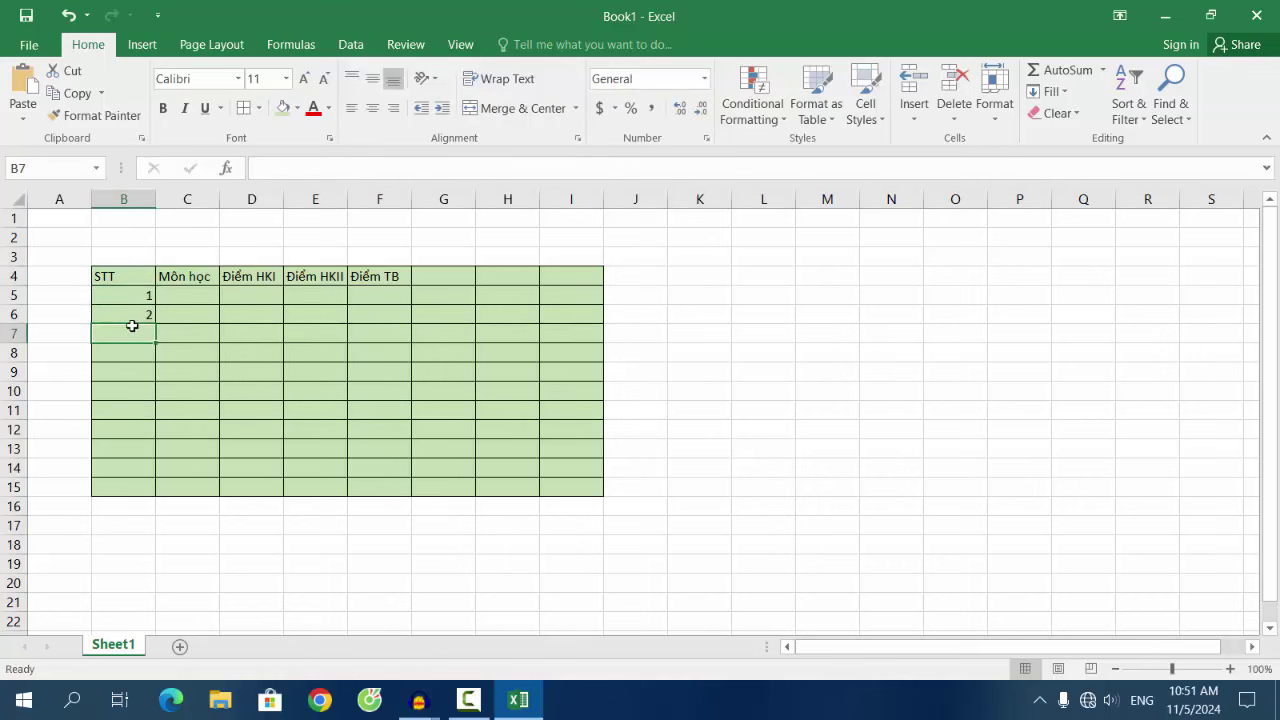
click(131, 316)
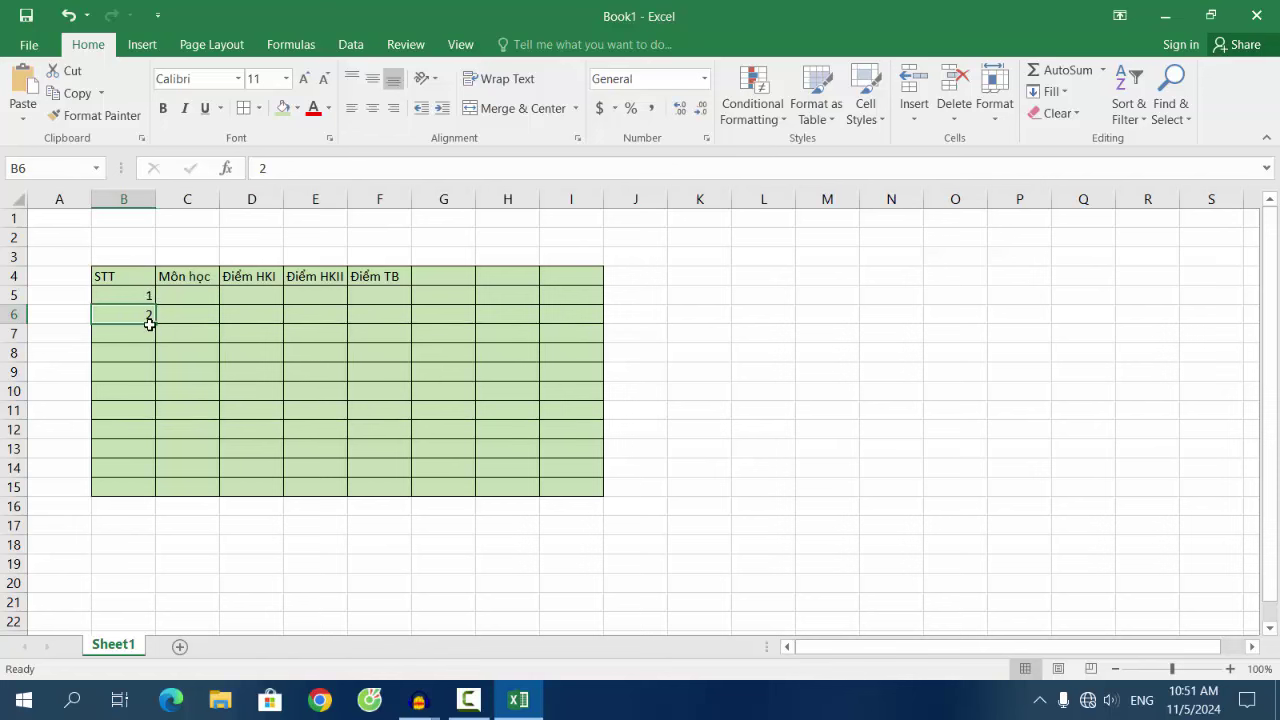
drag(125, 295, 140, 314)
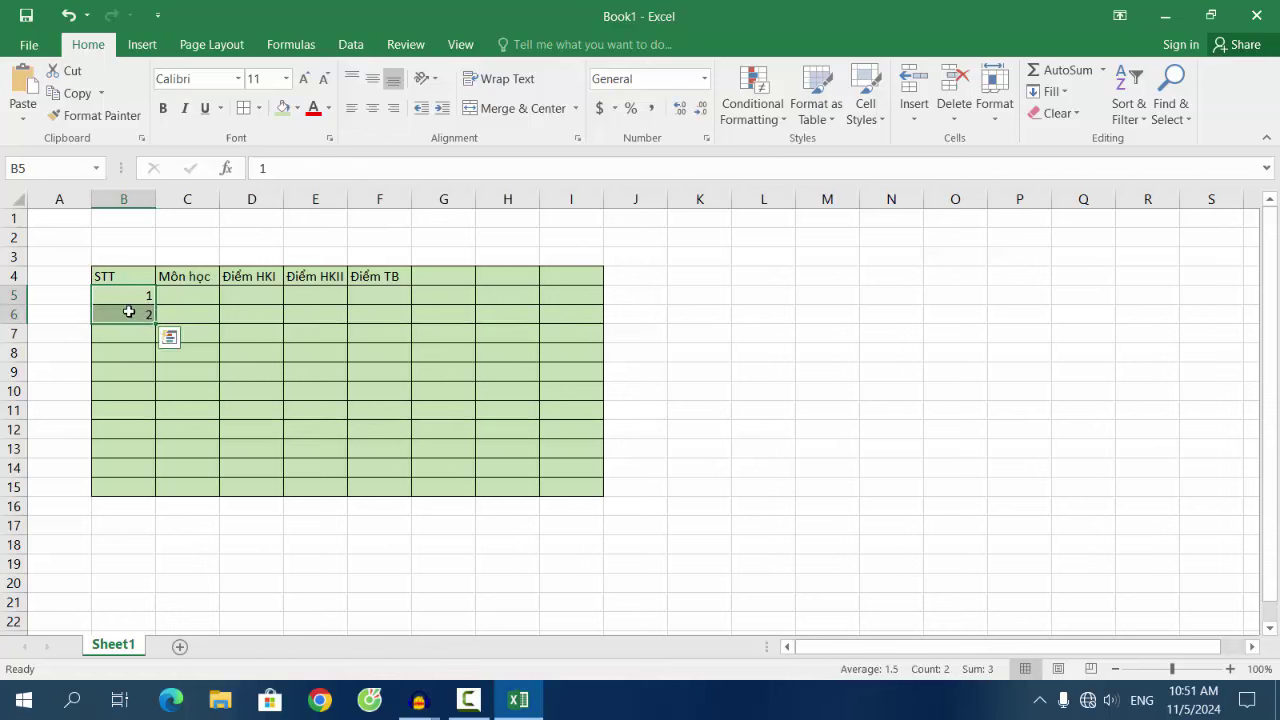
click(127, 298)
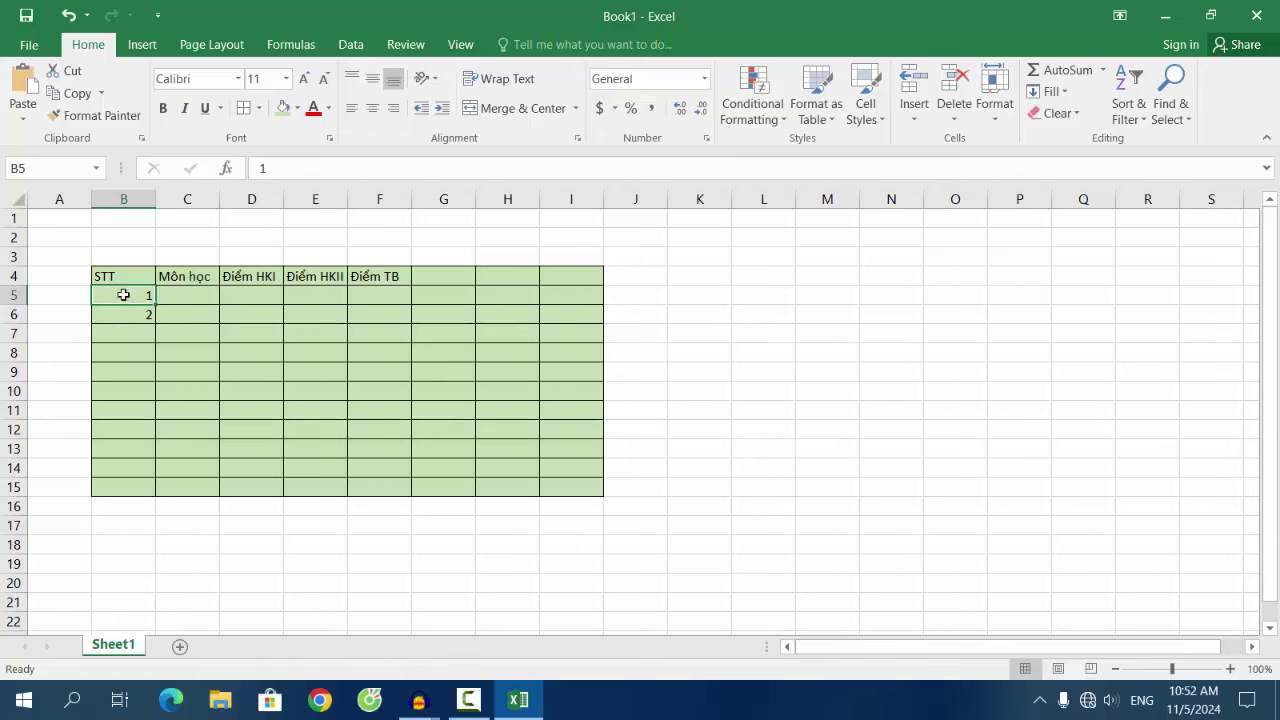
drag(122, 296, 110, 312)
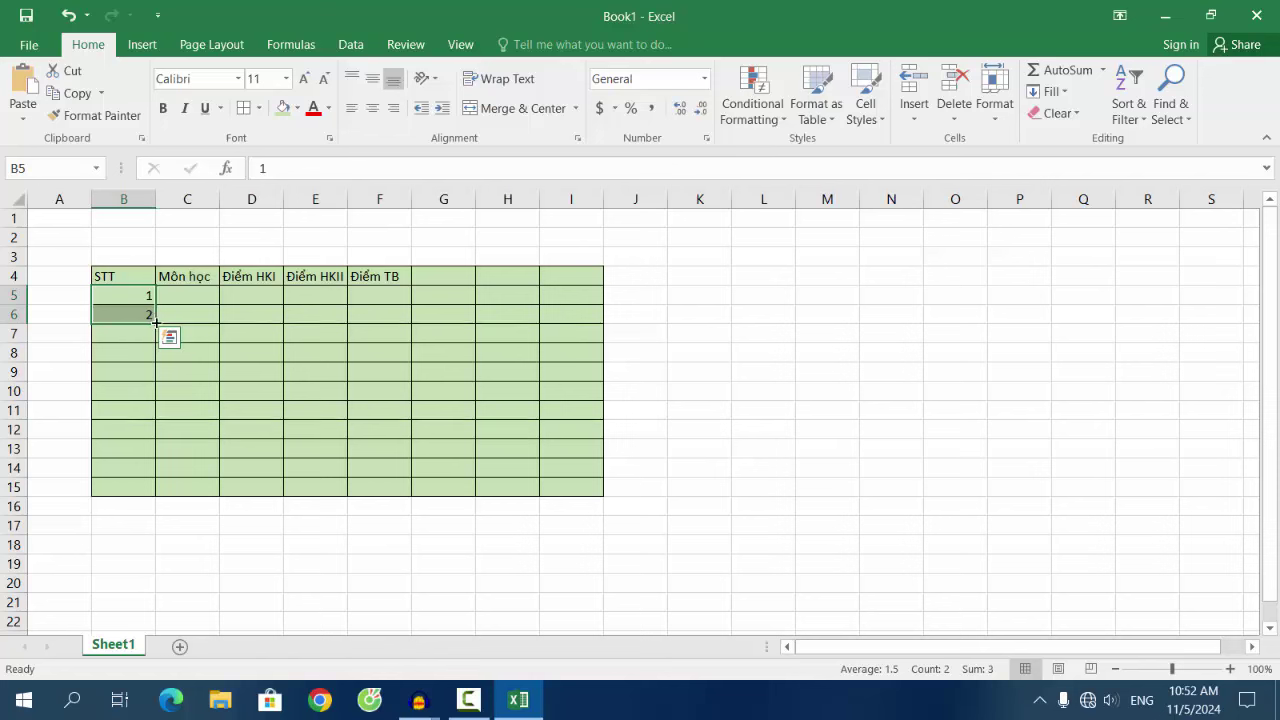
drag(156, 325, 152, 493)
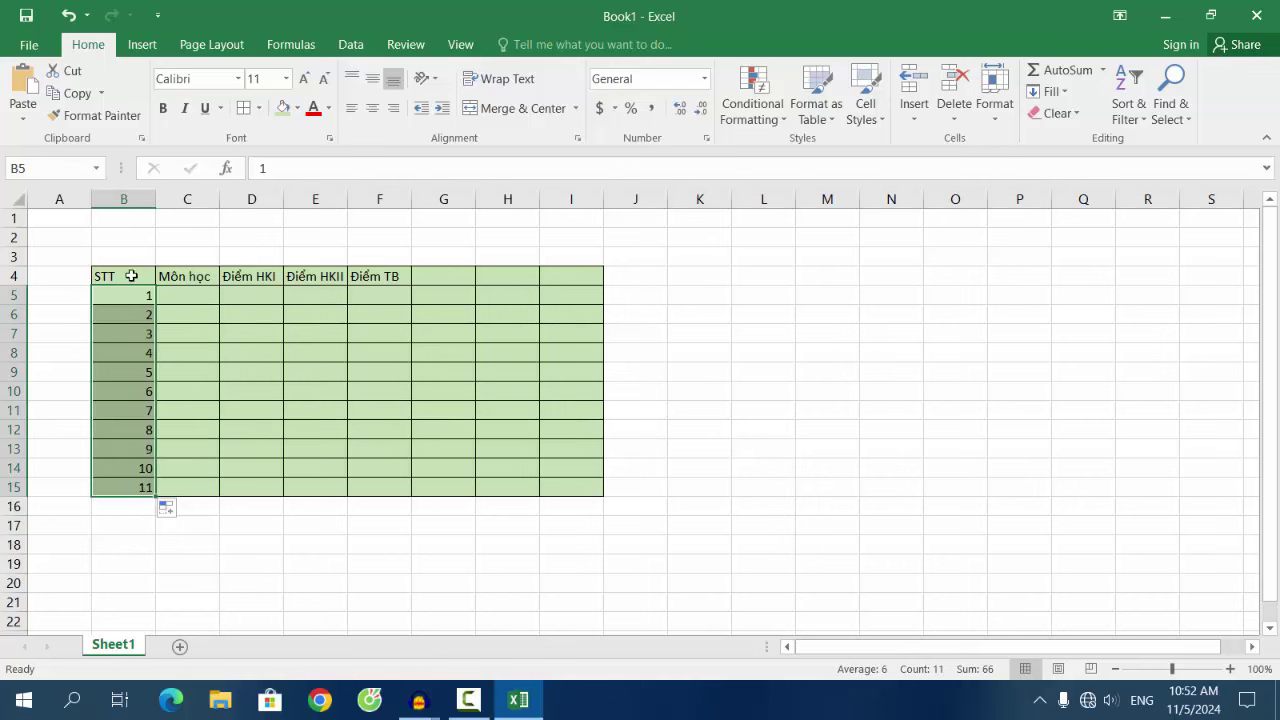
drag(129, 277, 134, 485)
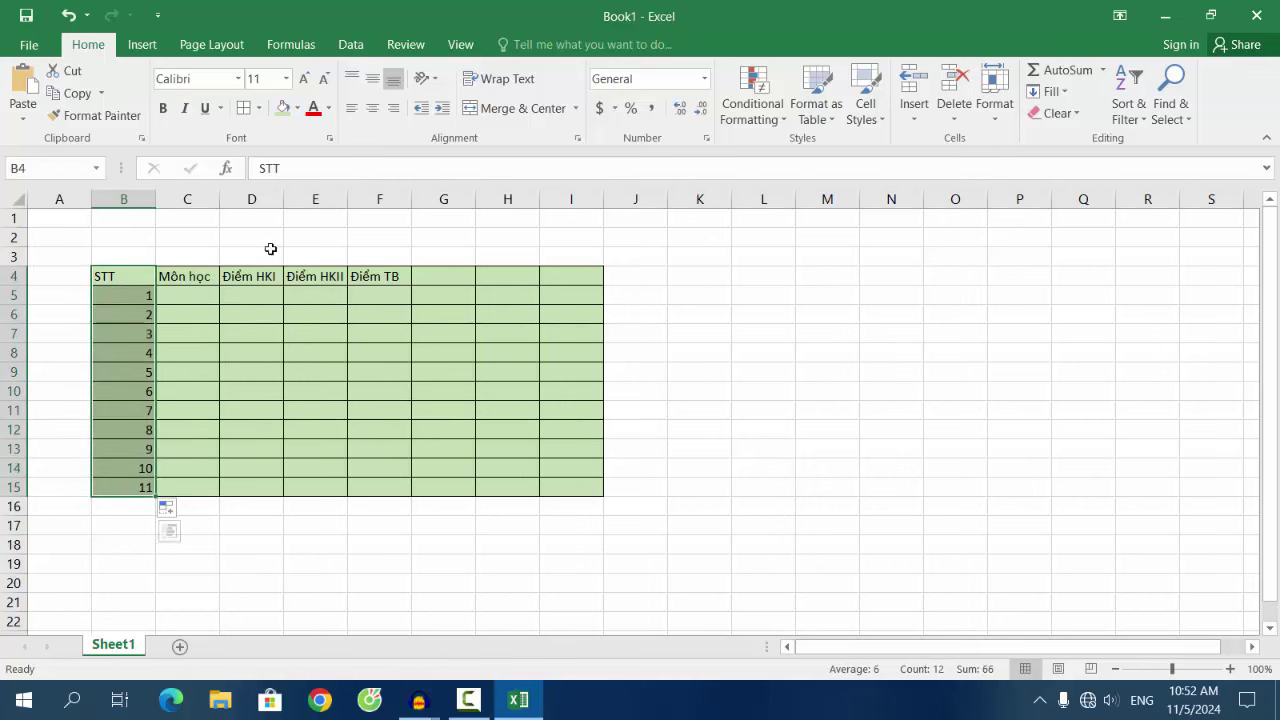
Centre the STT column and resize columns C to F to fit their headers
click(374, 112)
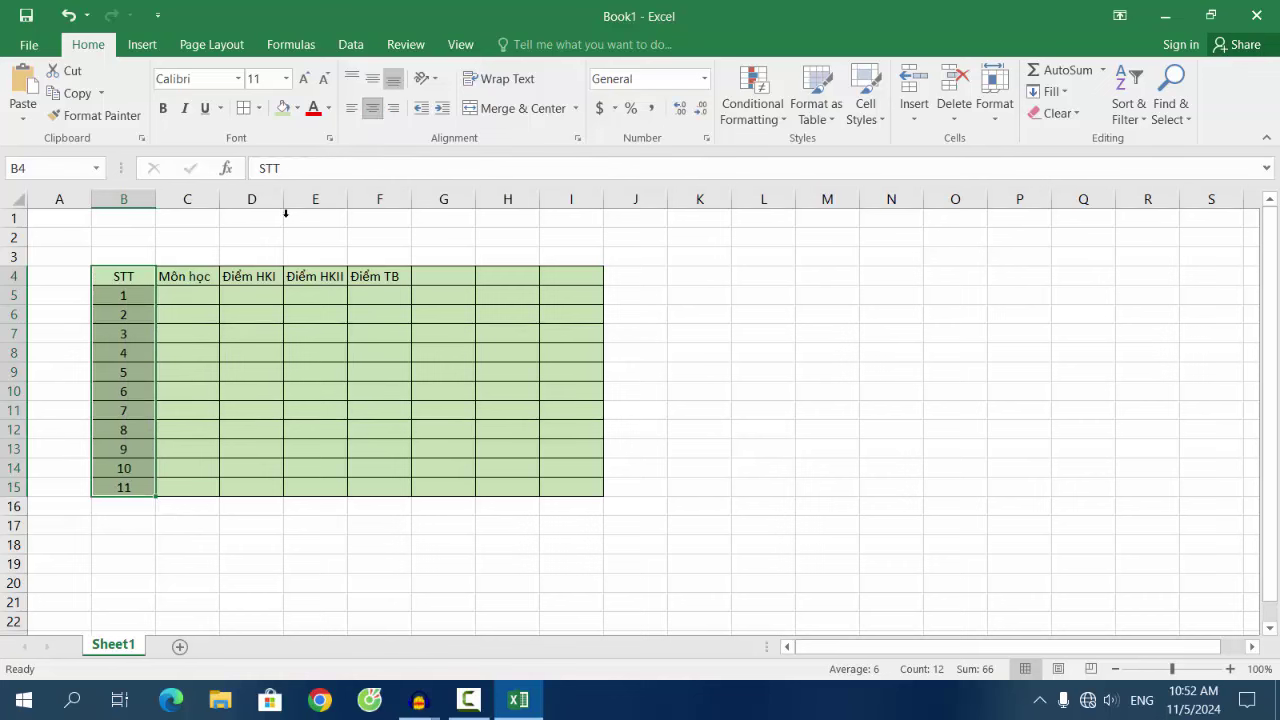
click(191, 294)
drag(215, 201, 231, 199)
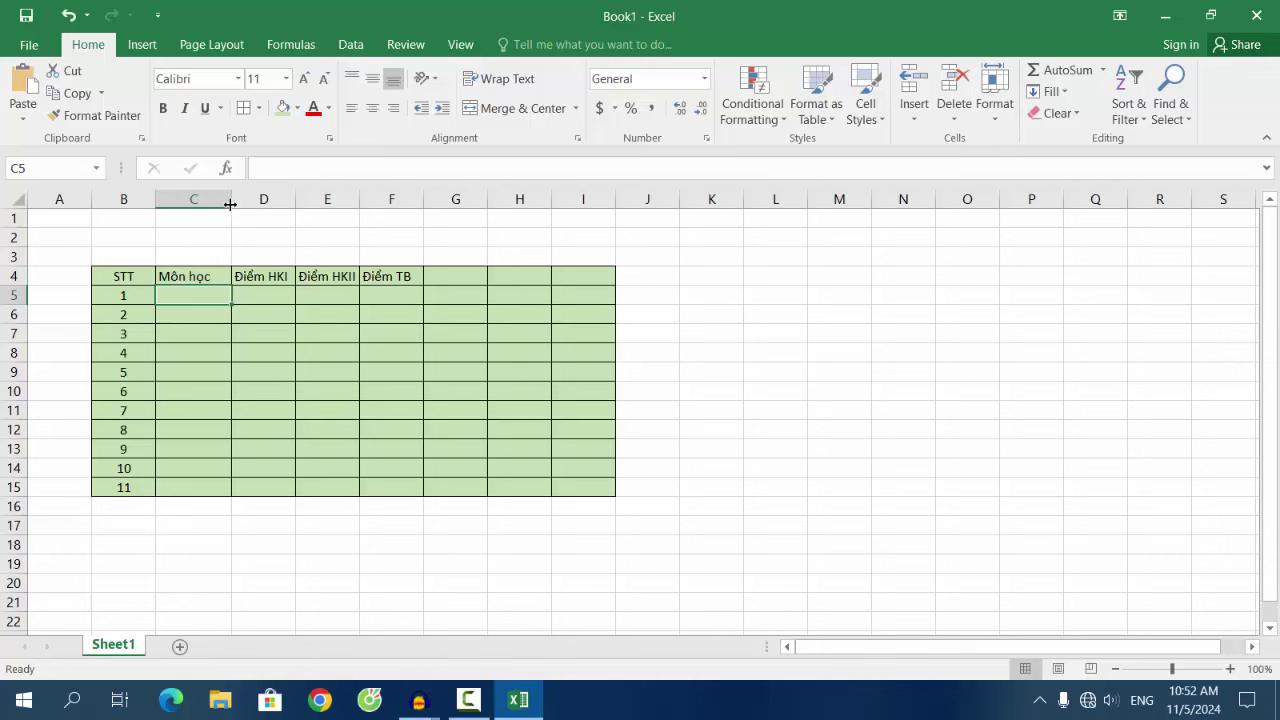
drag(232, 200, 461, 199)
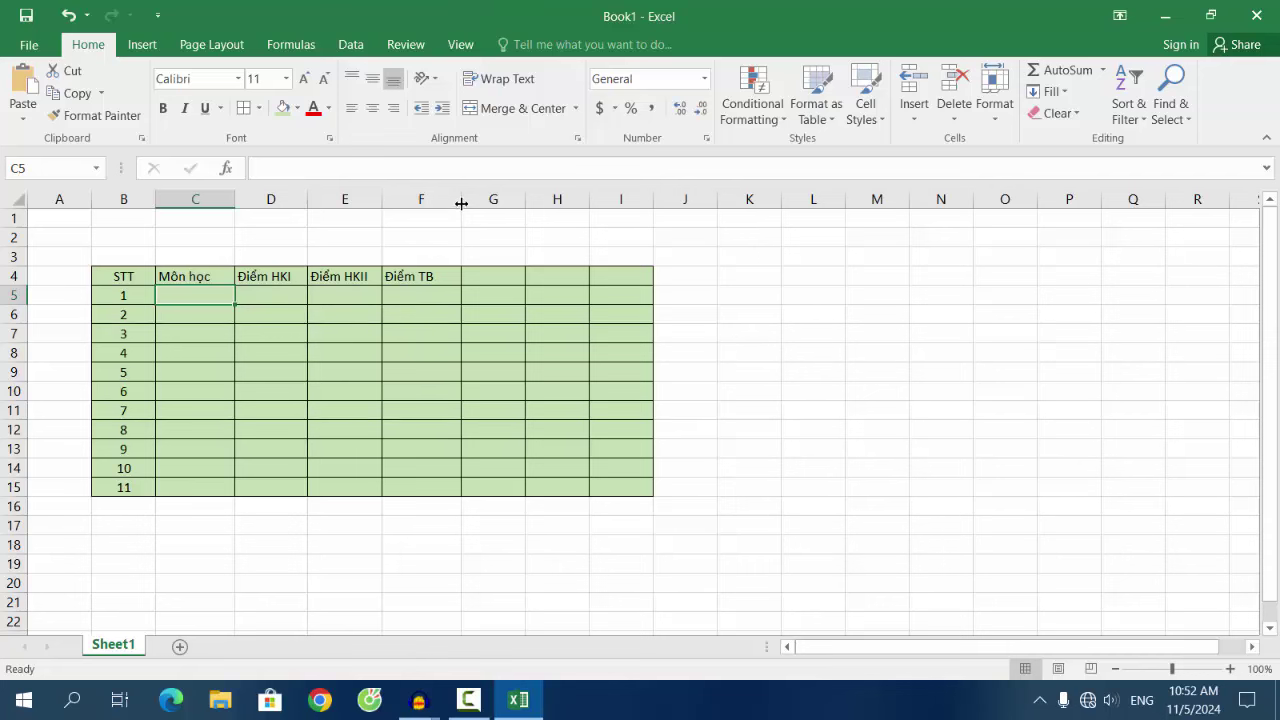
drag(461, 199, 456, 199)
Centre the five header labels in B4:F4
drag(109, 277, 420, 276)
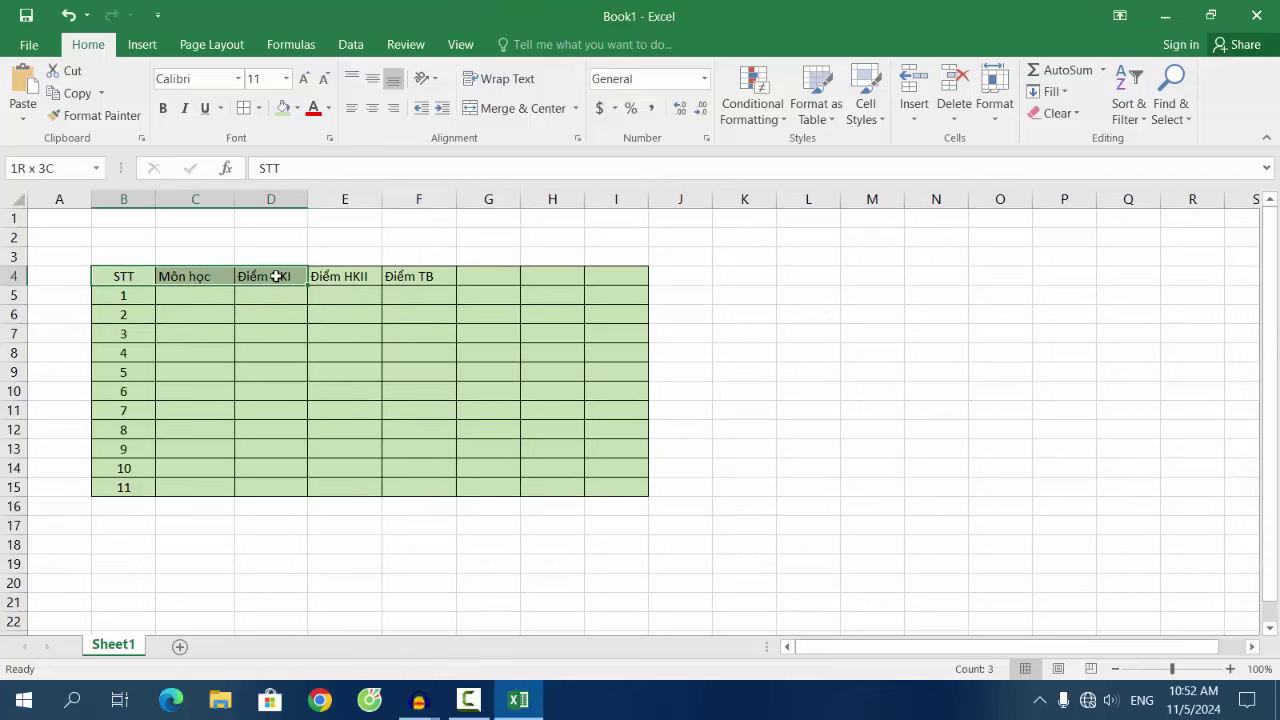
click(372, 109)
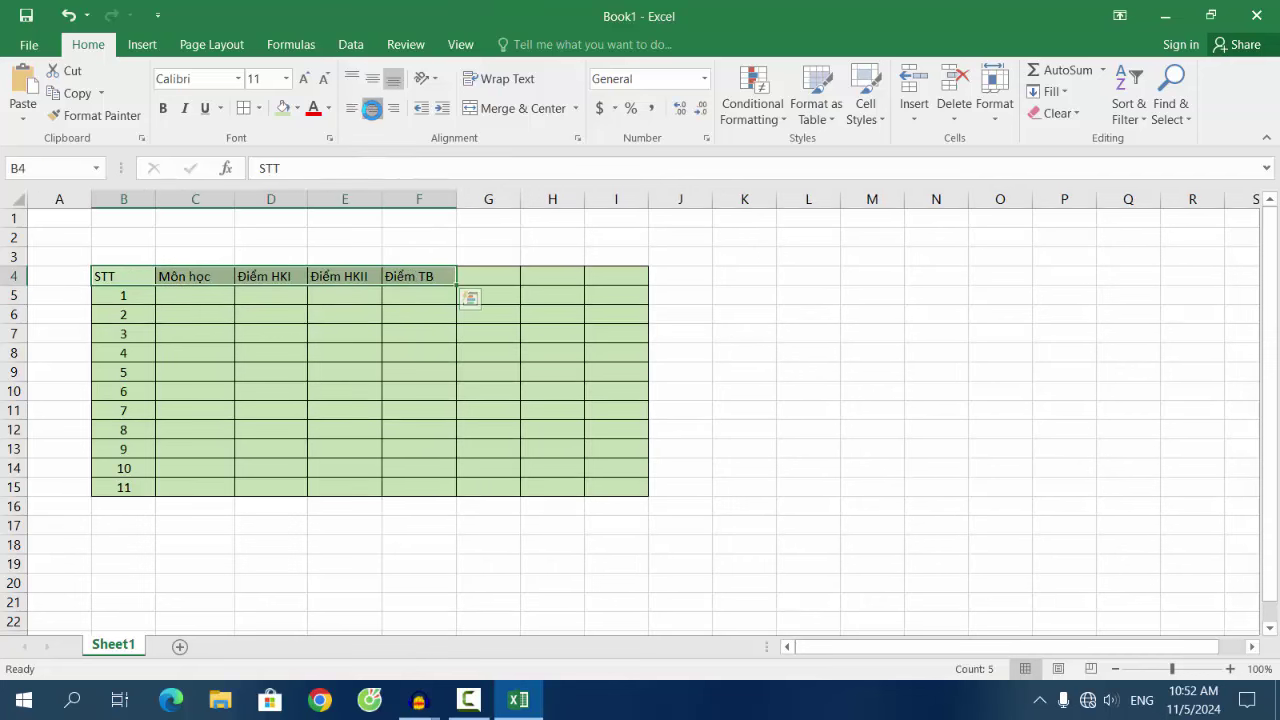
click(372, 109)
click(312, 297)
click(185, 297)
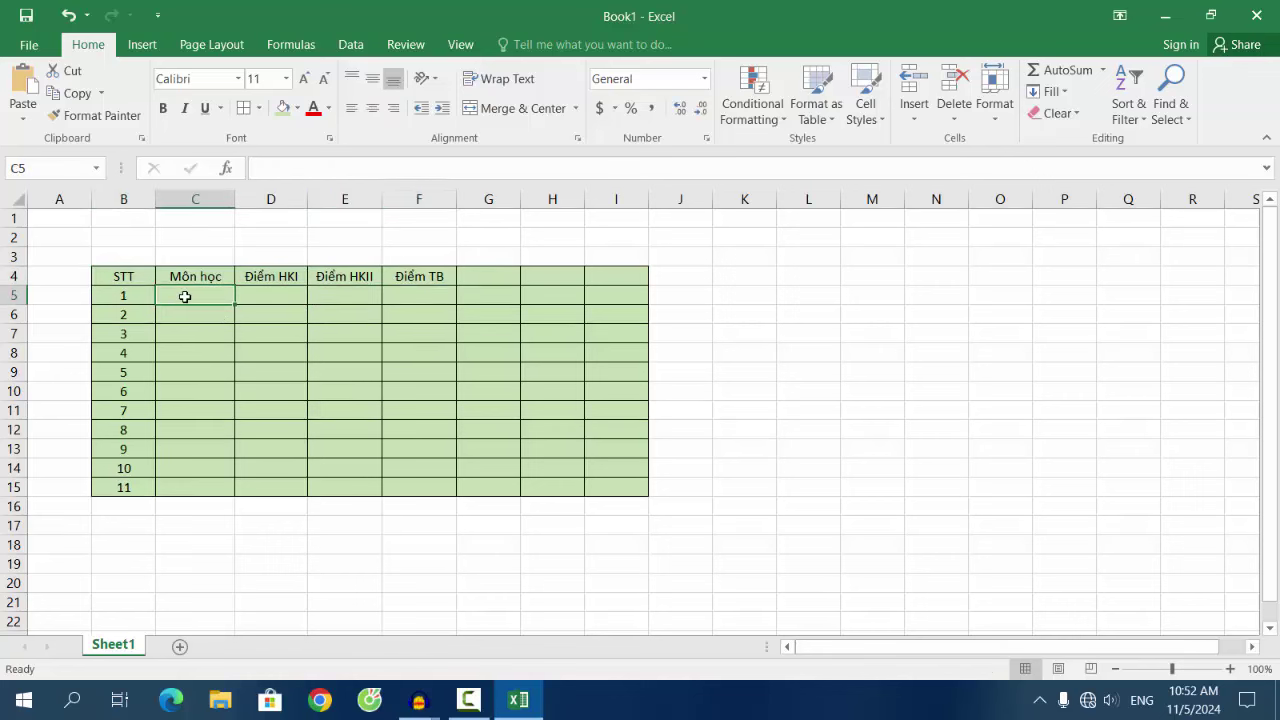
Enter the subjects Toán, Lí, Hóa, Văn, Sử and Địa into C5:C10
text(Toán)
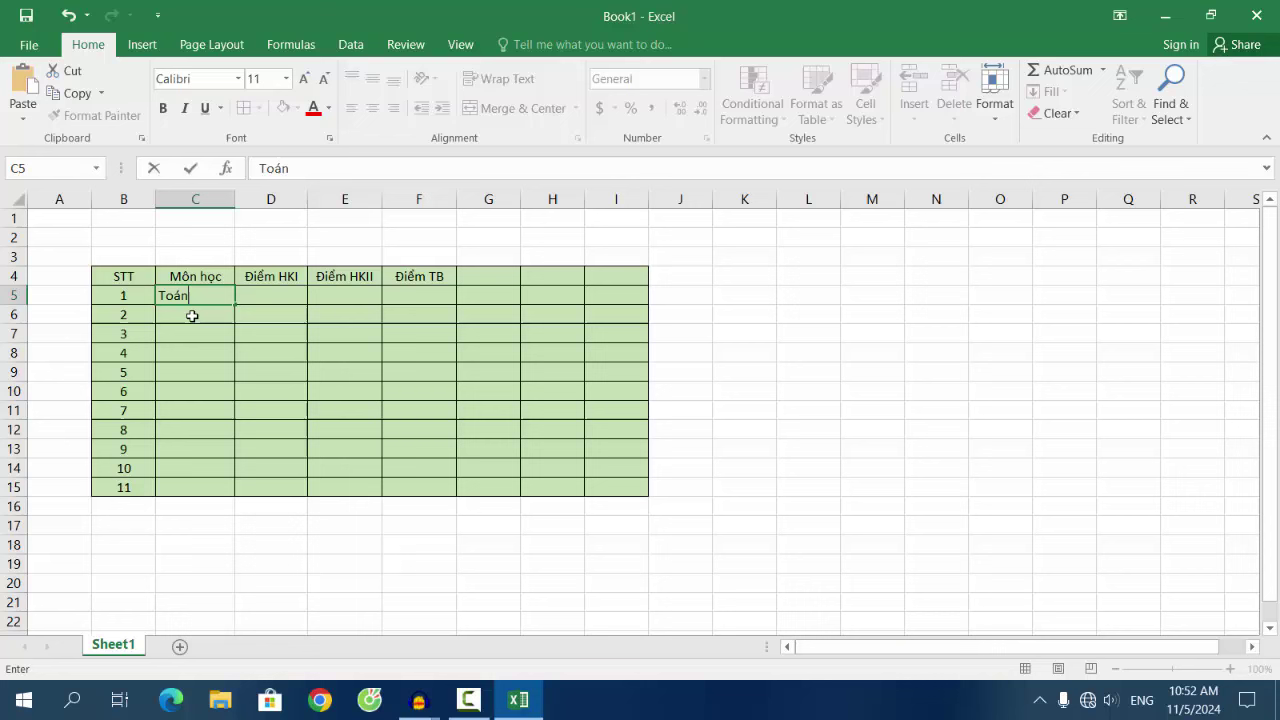
click(191, 316)
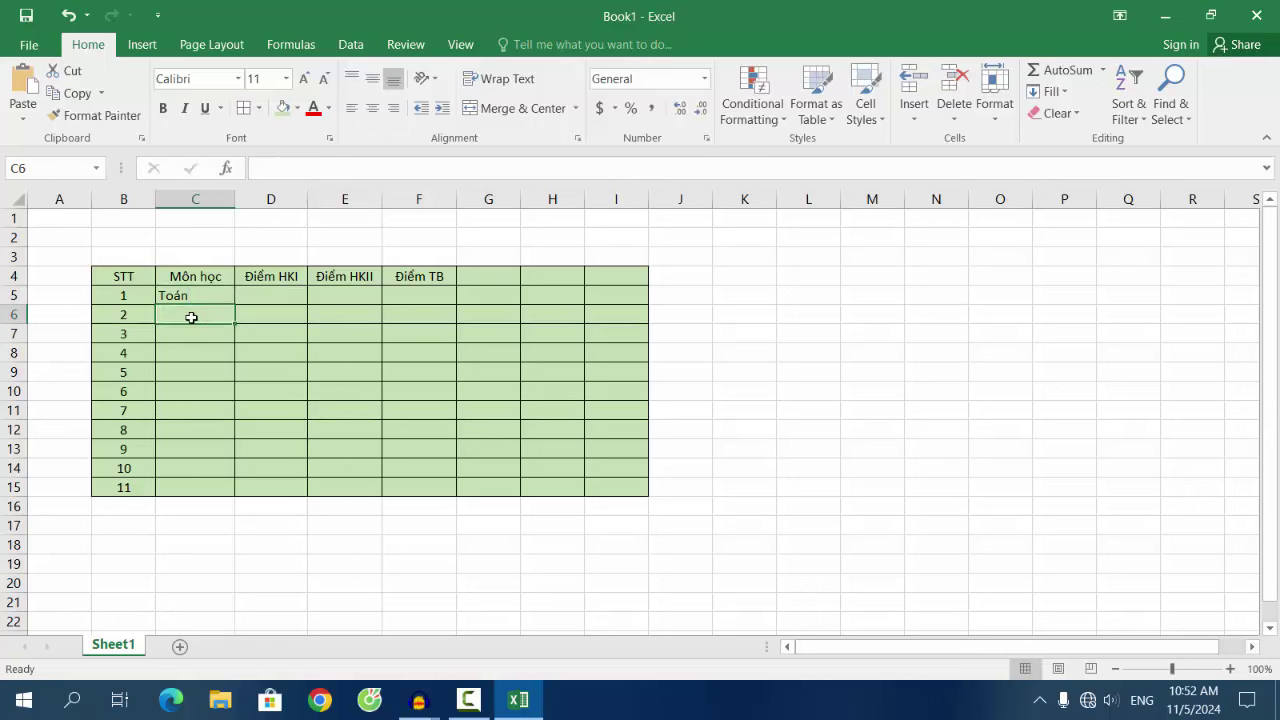
text(Li)
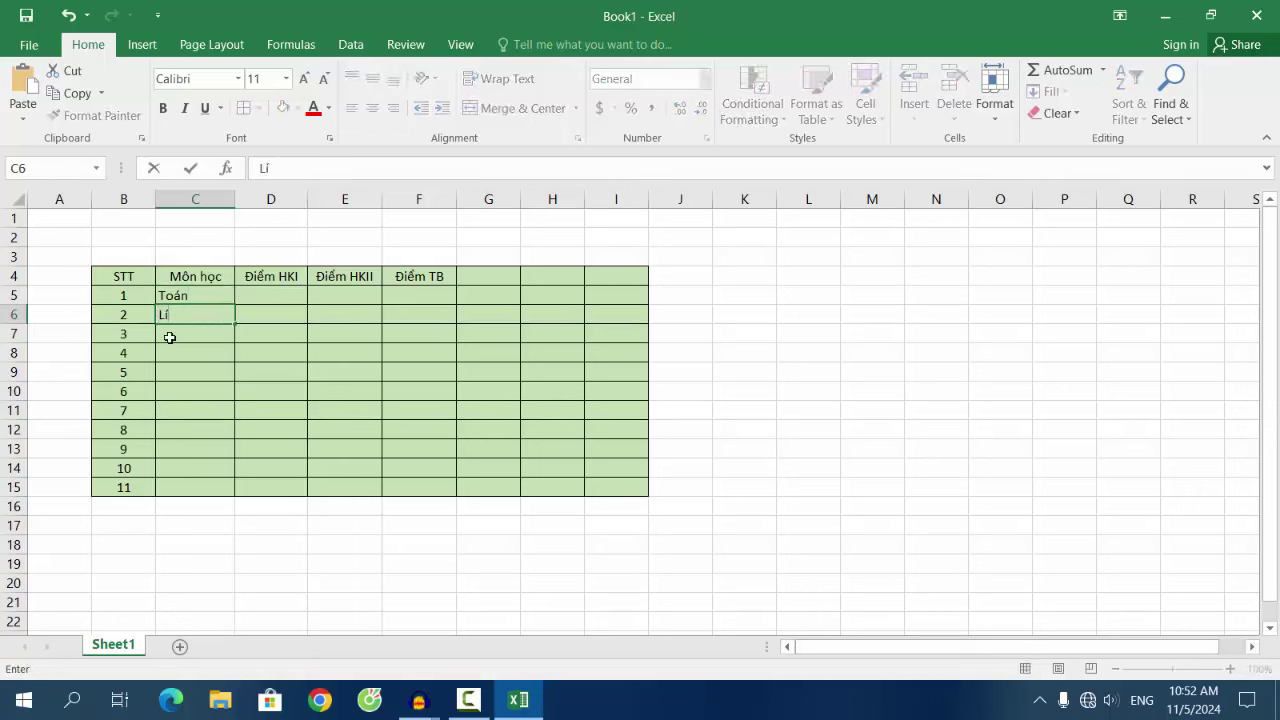
click(191, 338)
text(H)
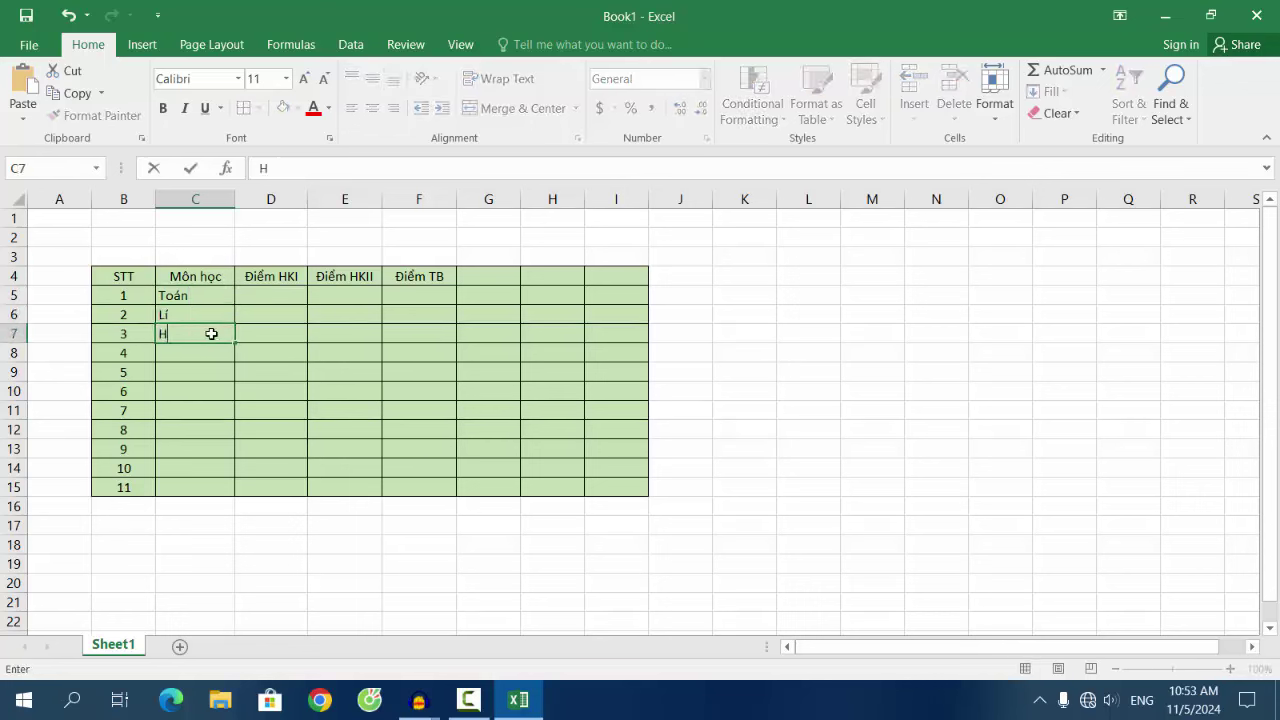
text(óa)
click(188, 355)
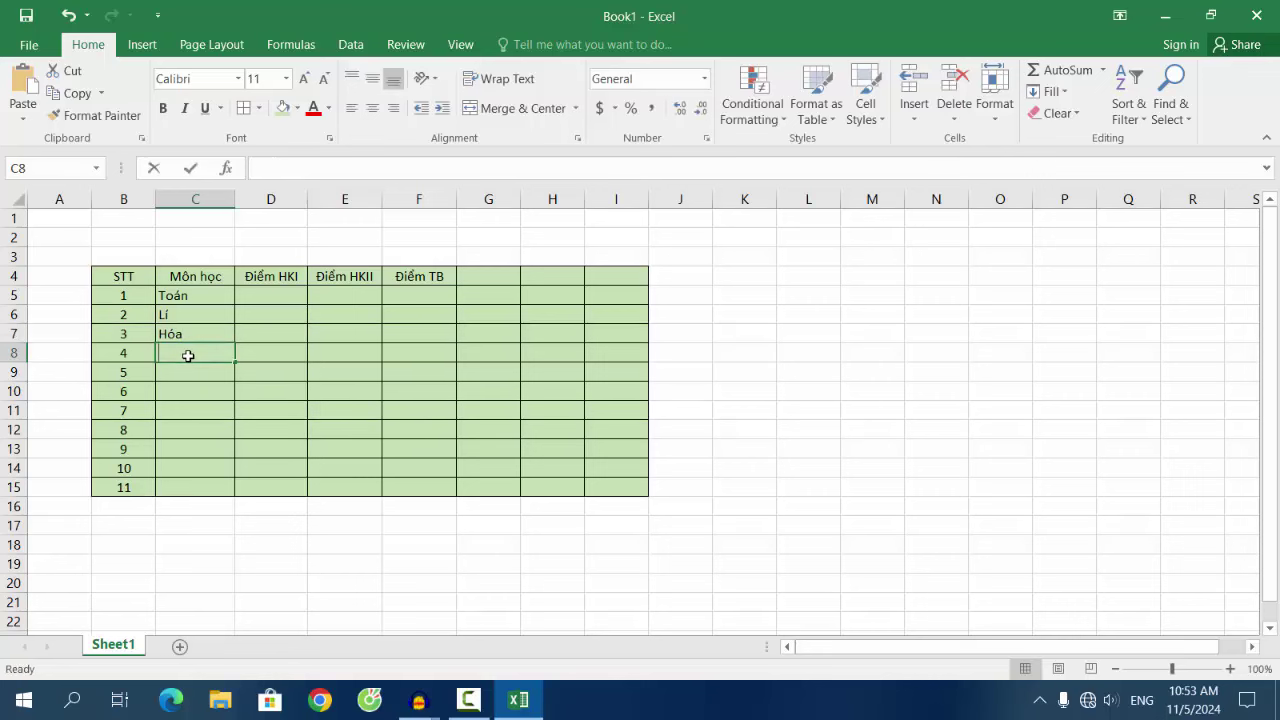
text(Văn)
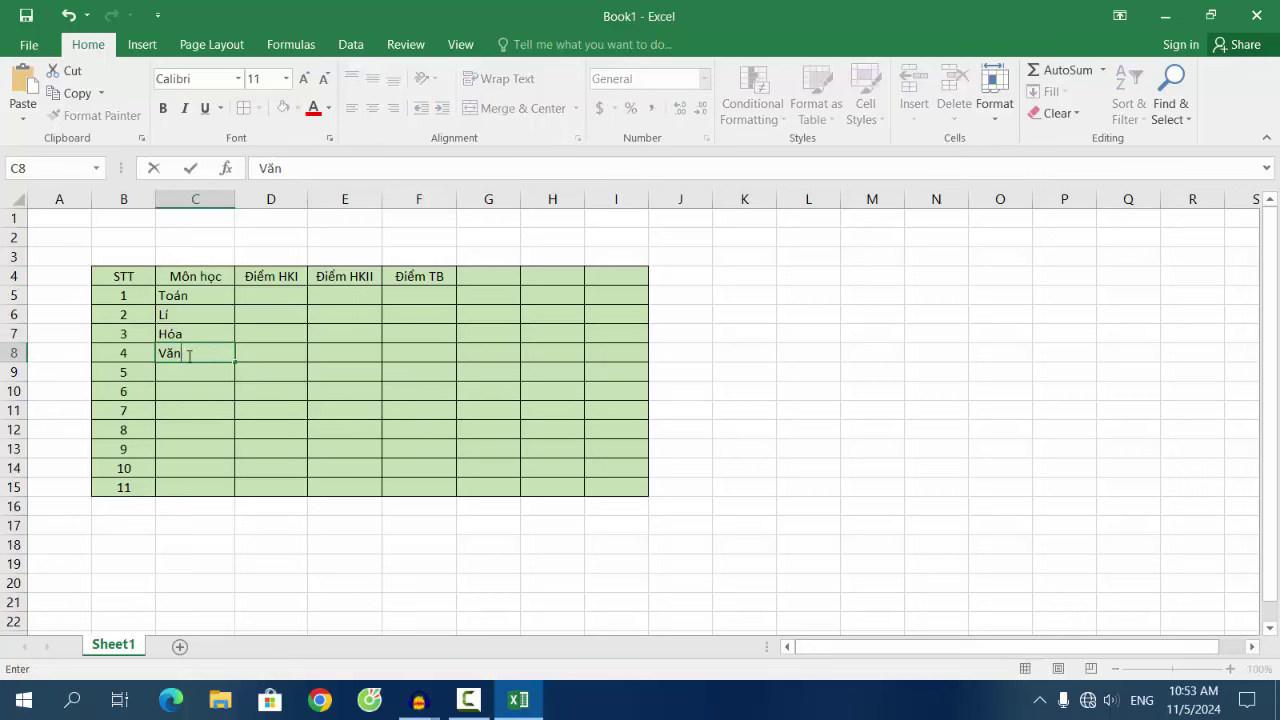
click(188, 376)
text(ư)
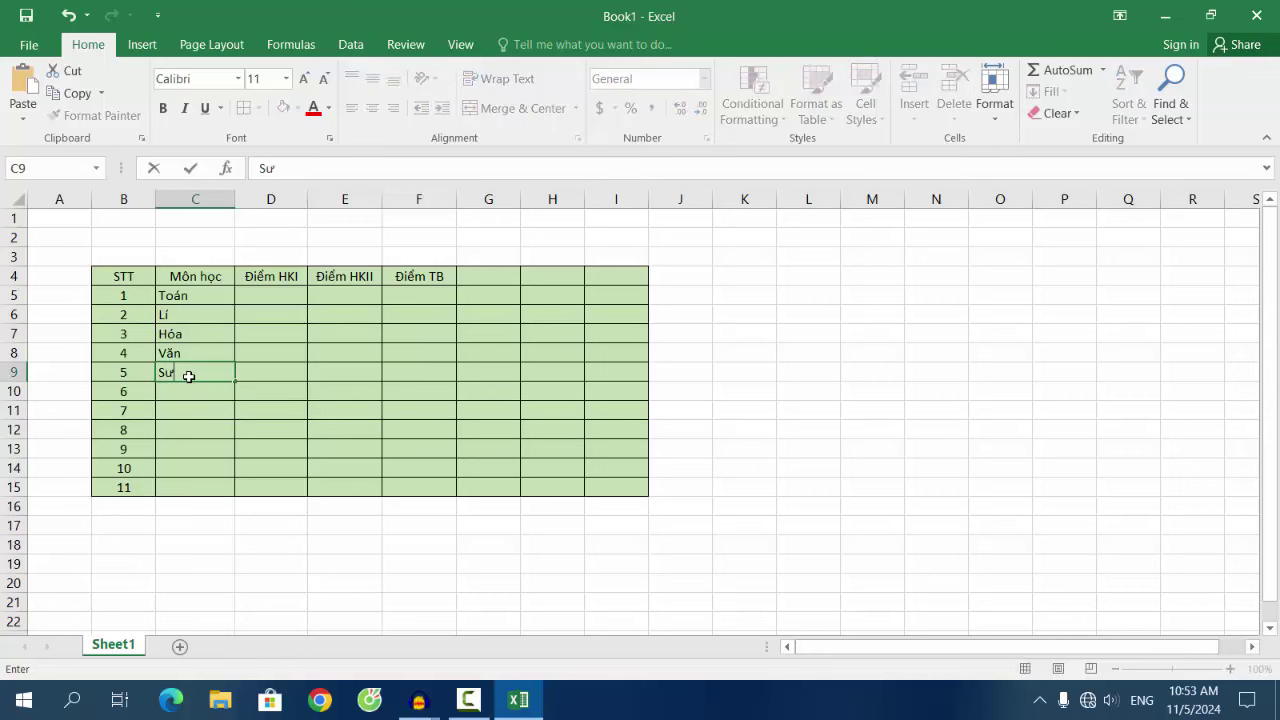
key(Return)
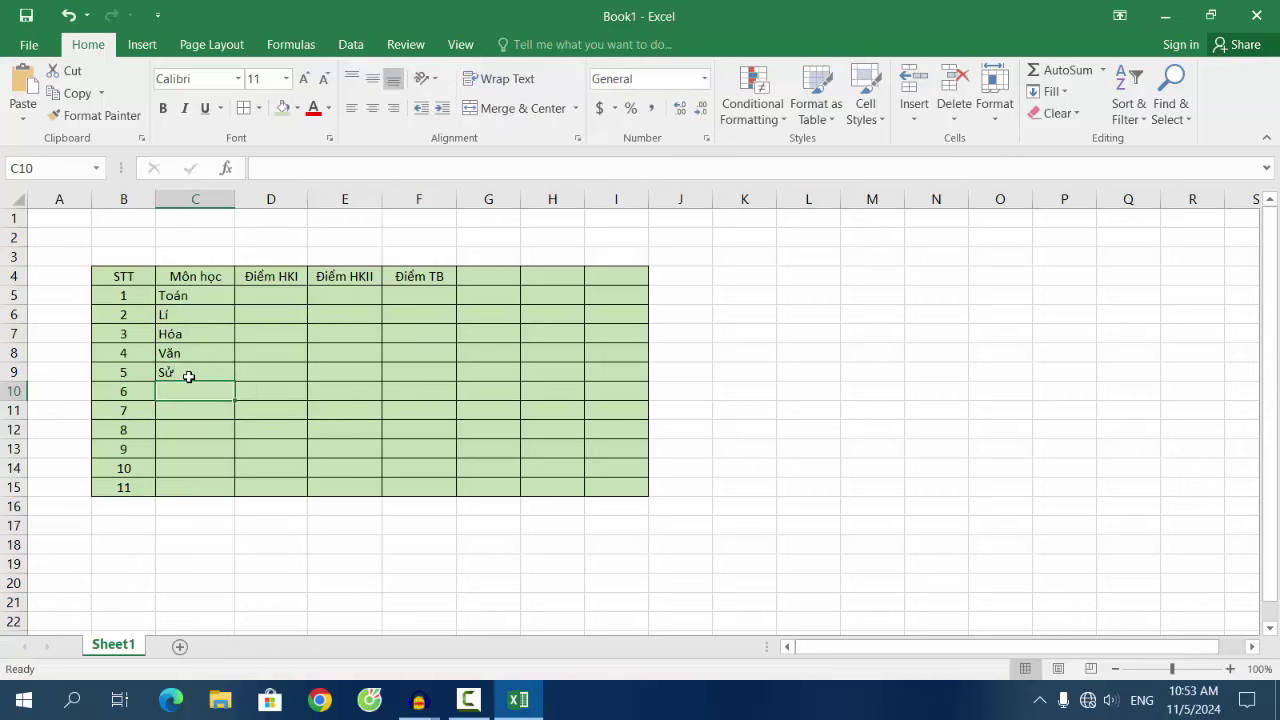
text(Đia)
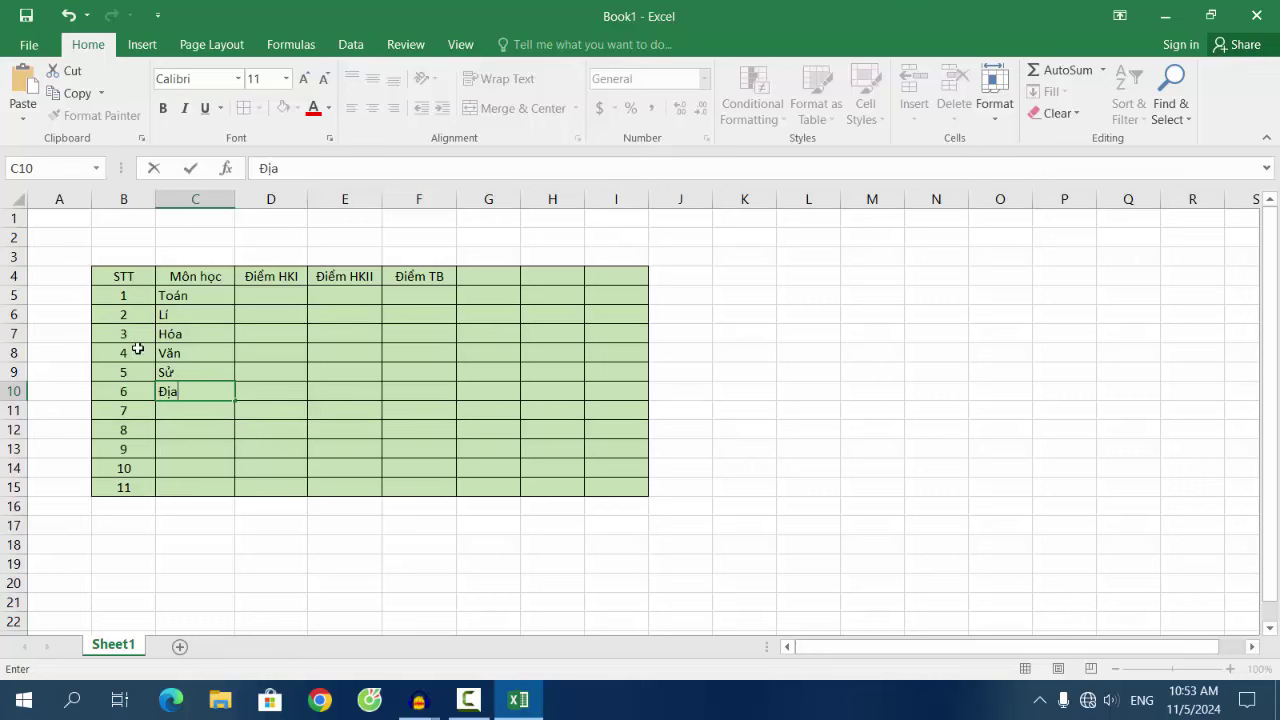
click(202, 430)
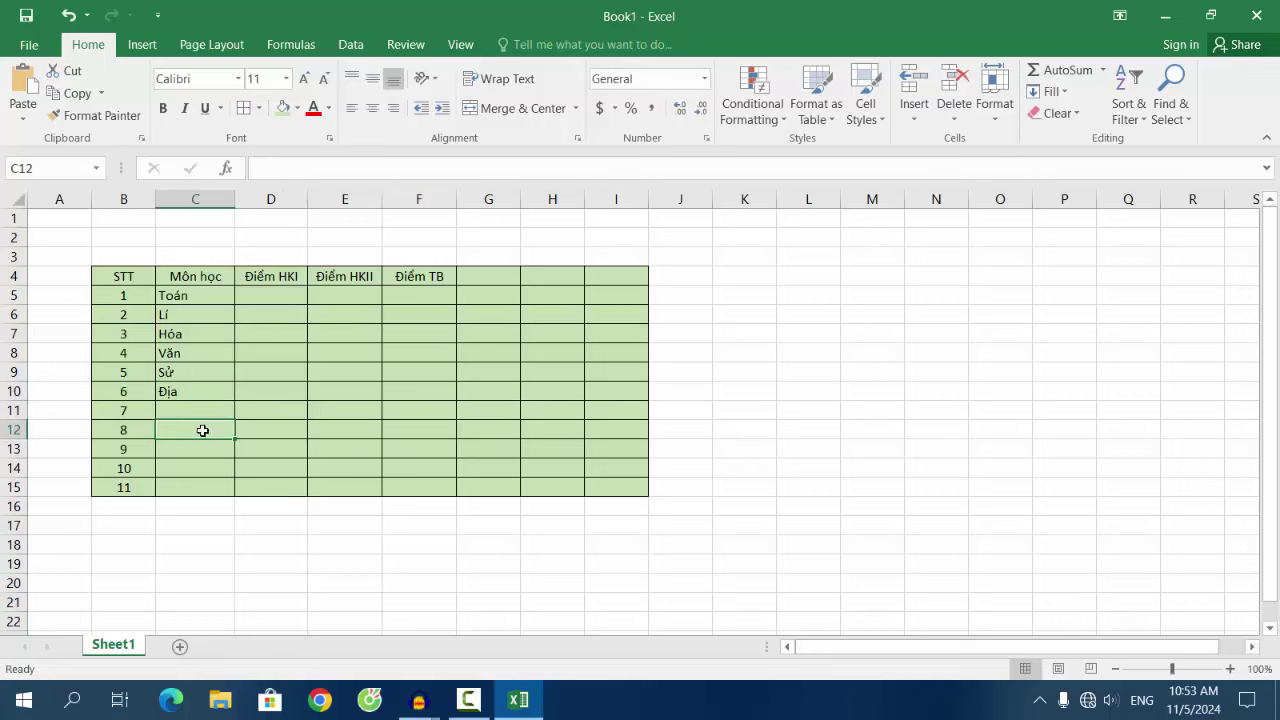
Select the empty columns G and H to the right of the table
click(484, 289)
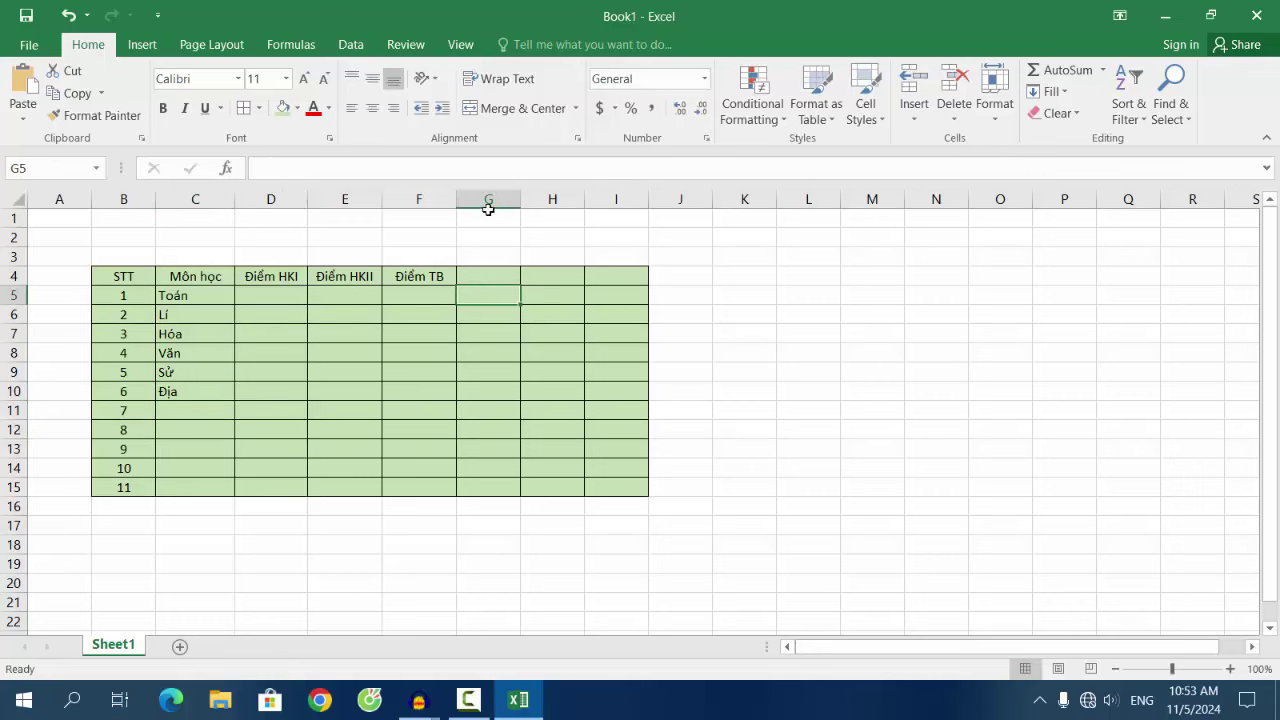
click(488, 204)
click(552, 200)
click(616, 218)
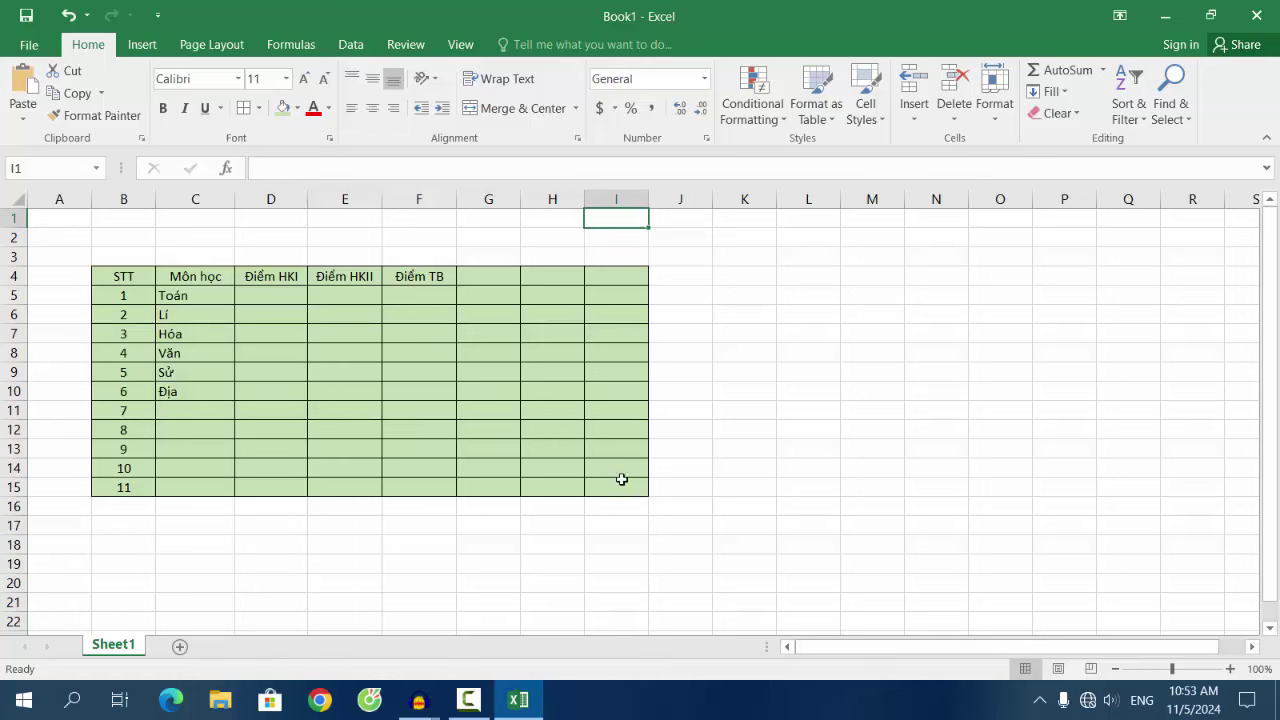
Delete the empty cells G4:I15, shifting the remaining cells left
click(477, 282)
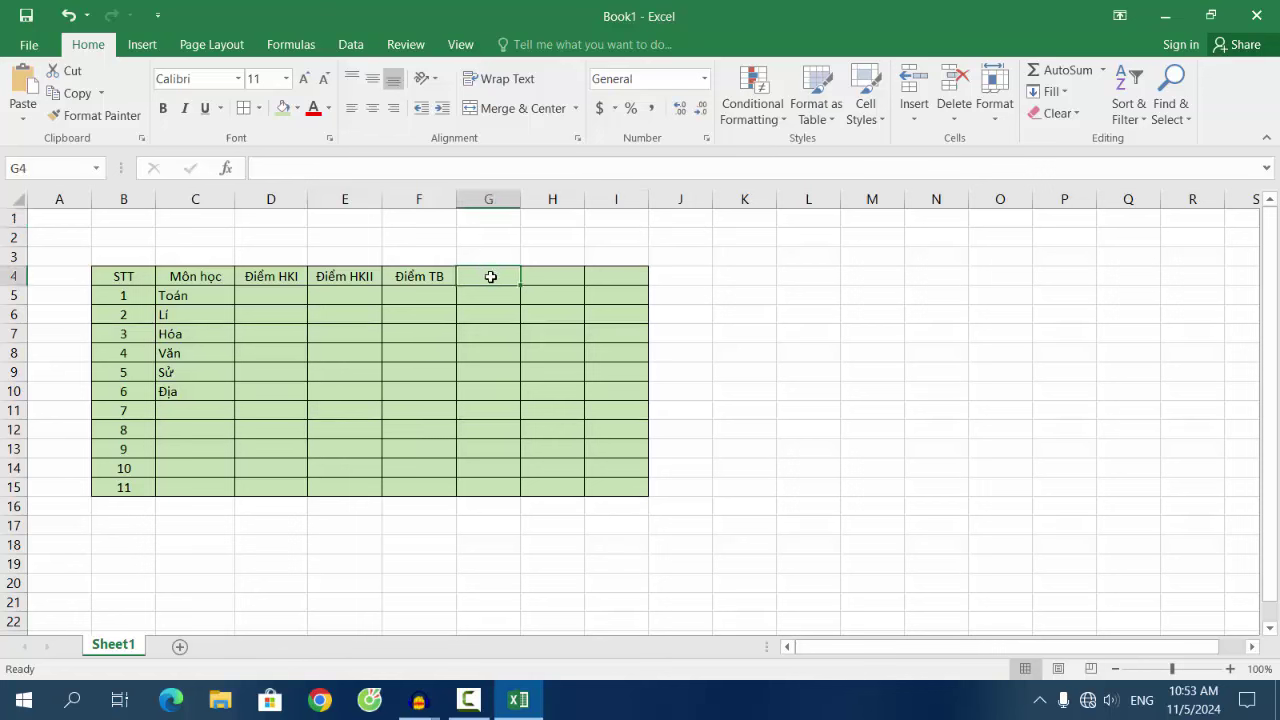
mouse_move(492, 277)
mouse_down()
mouse_move(614, 277)
mouse_move(624, 490)
mouse_up()
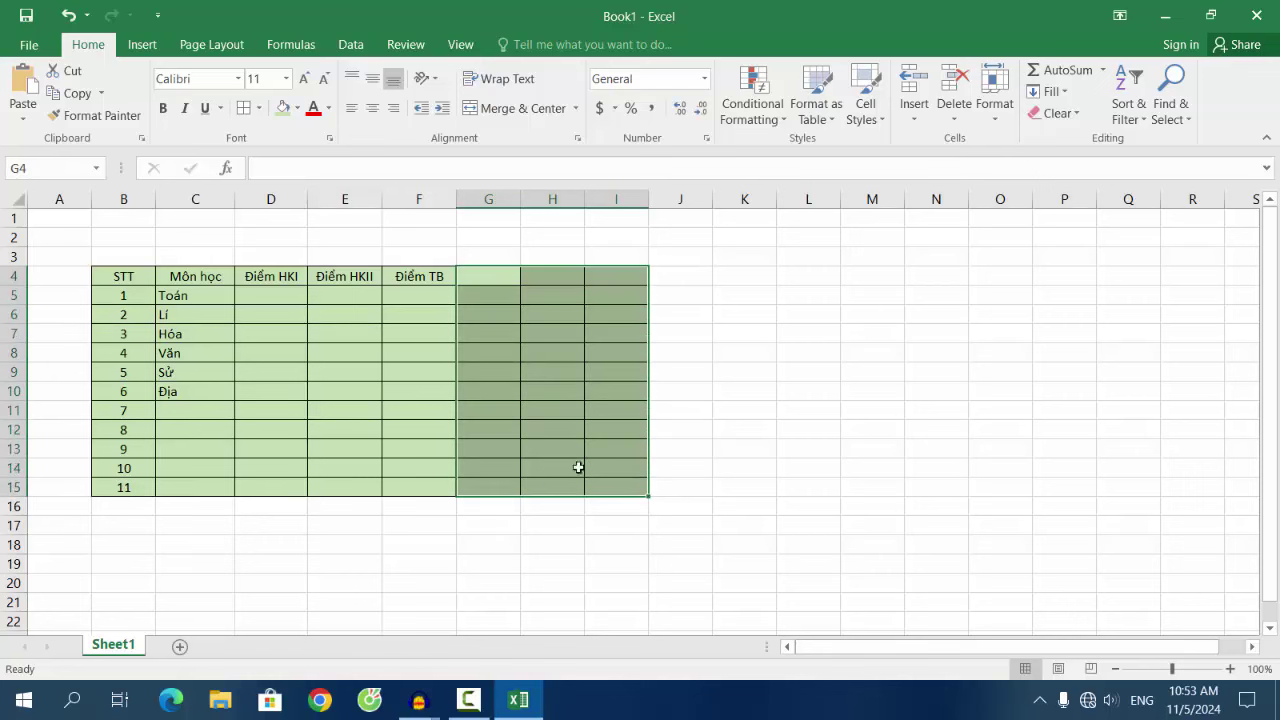
right_click(614, 273)
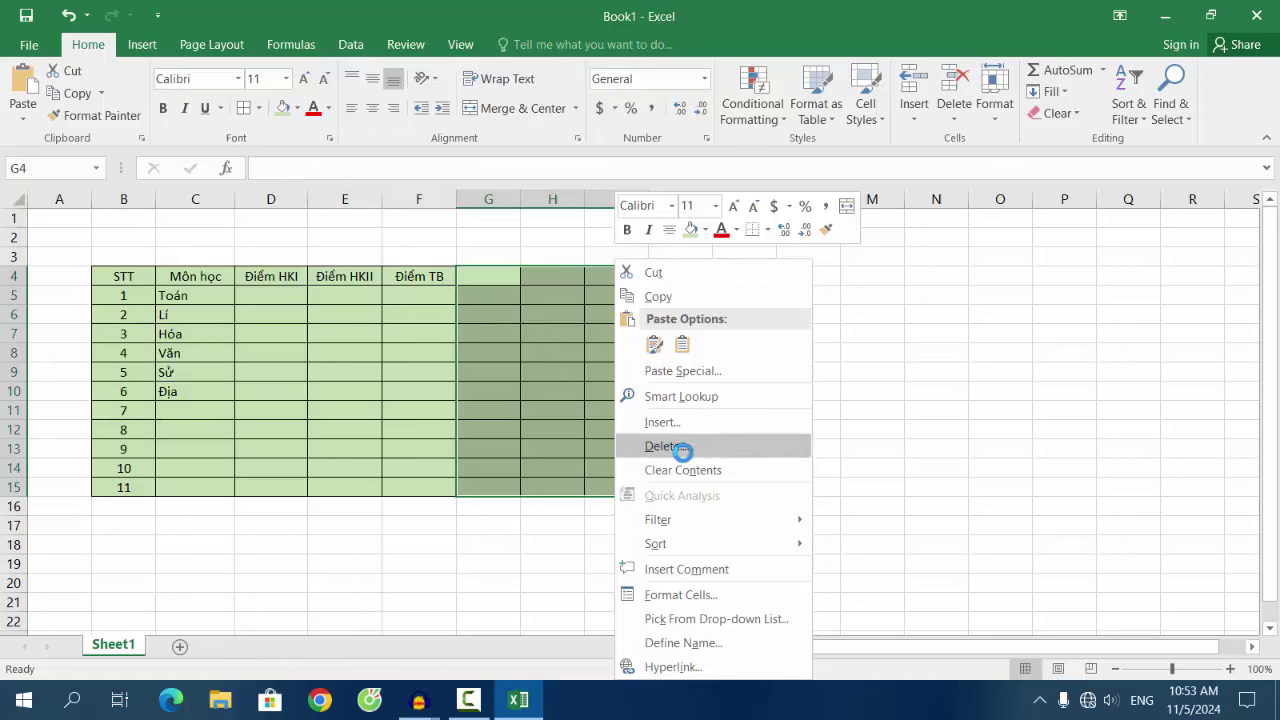
click(686, 452)
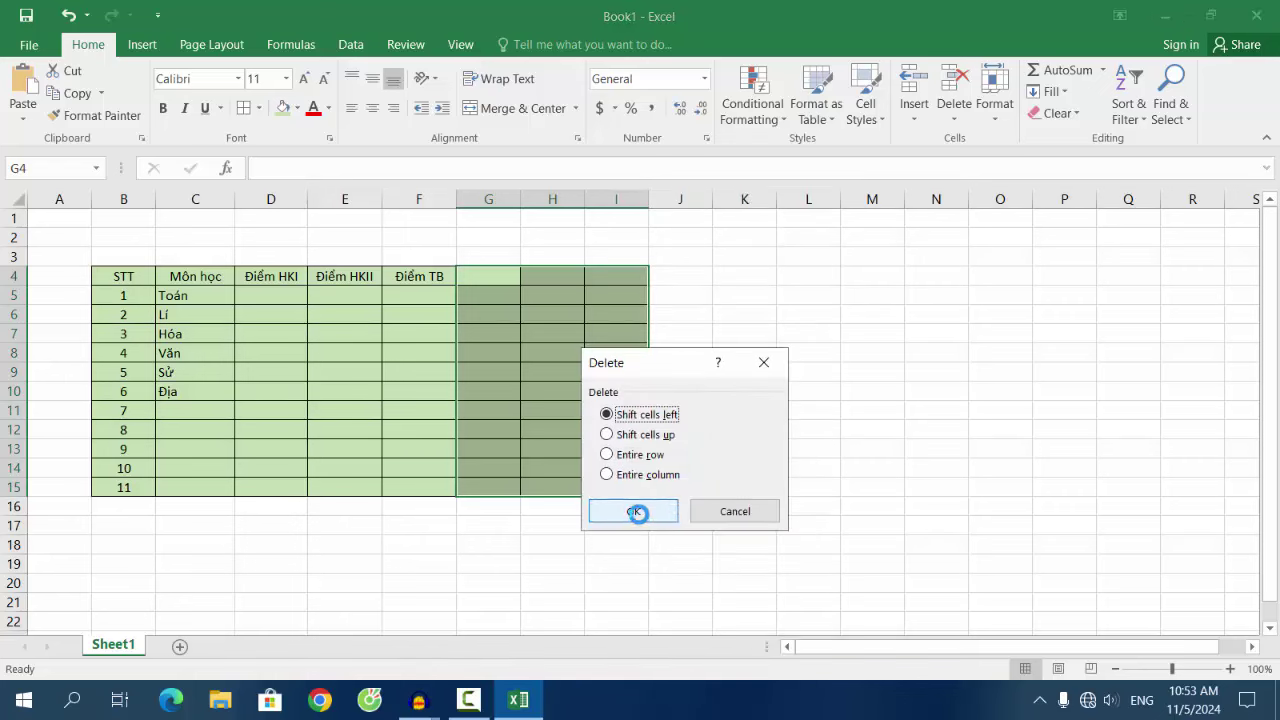
click(648, 512)
click(636, 483)
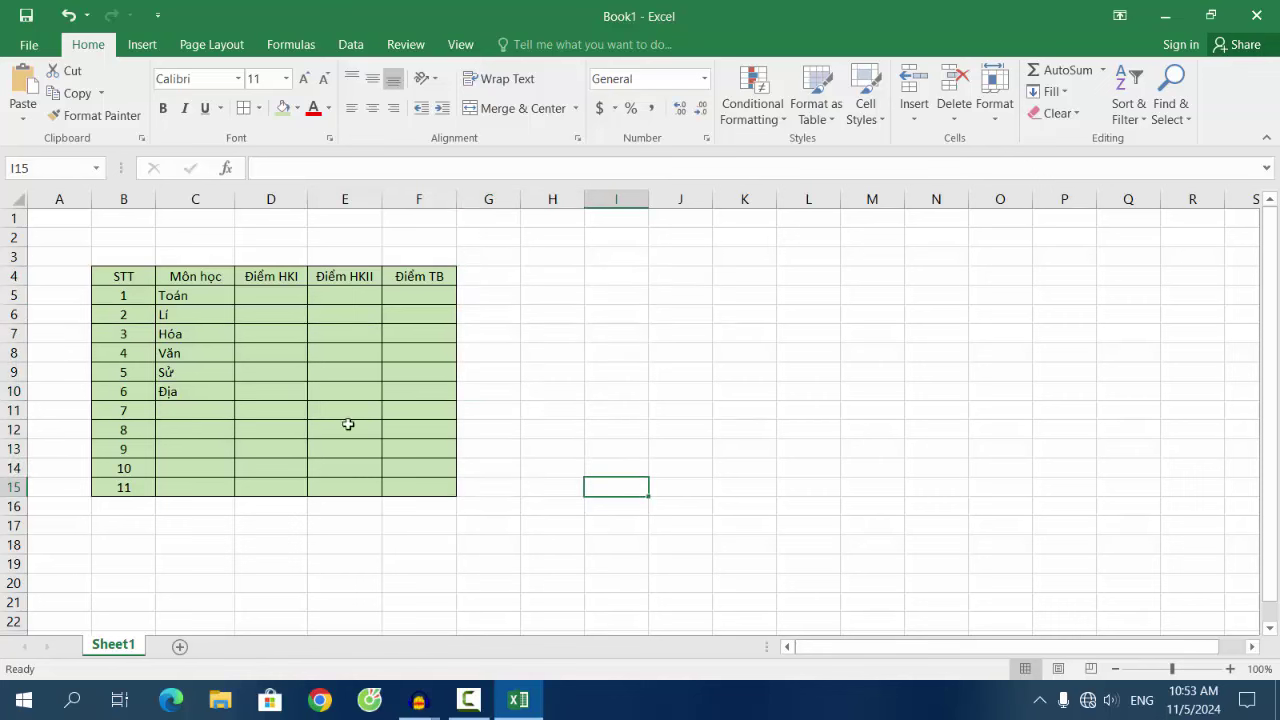
Delete the extra cells B11:F15 so the table ends at row 10
drag(117, 294, 128, 487)
click(124, 419)
click(125, 414)
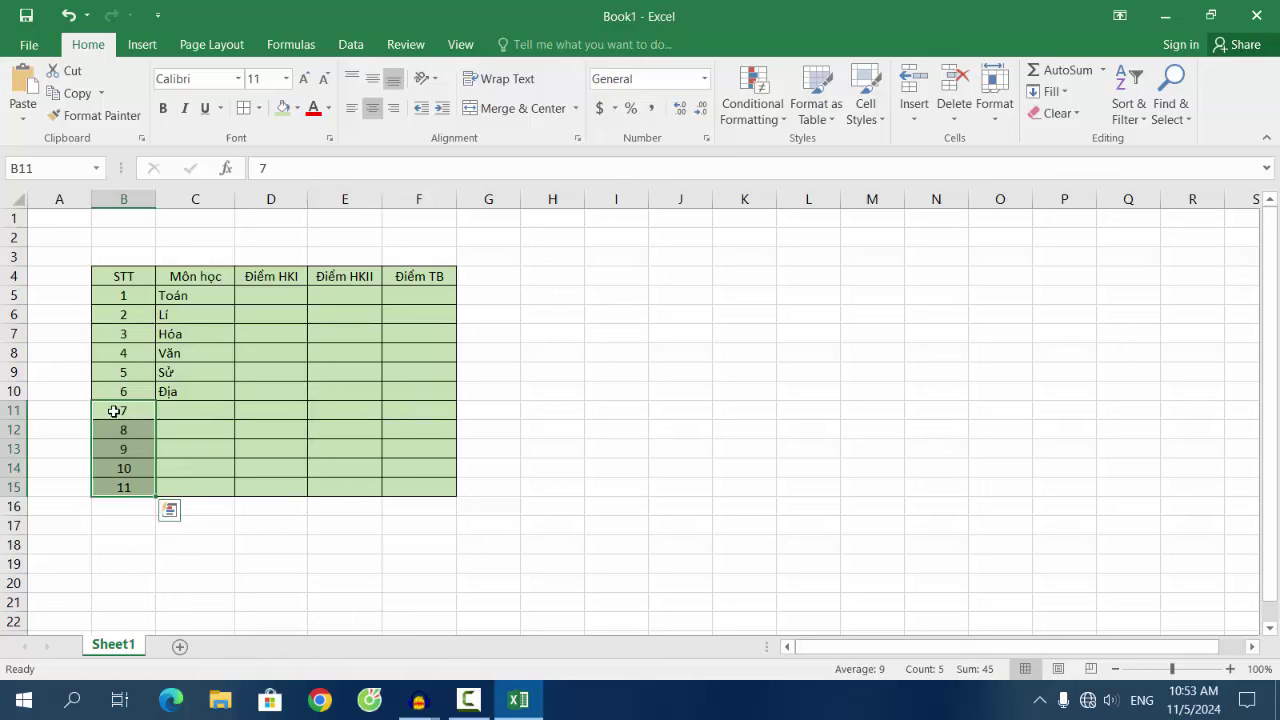
mouse_move(110, 410)
mouse_down()
mouse_move(411, 457)
mouse_move(406, 484)
mouse_up()
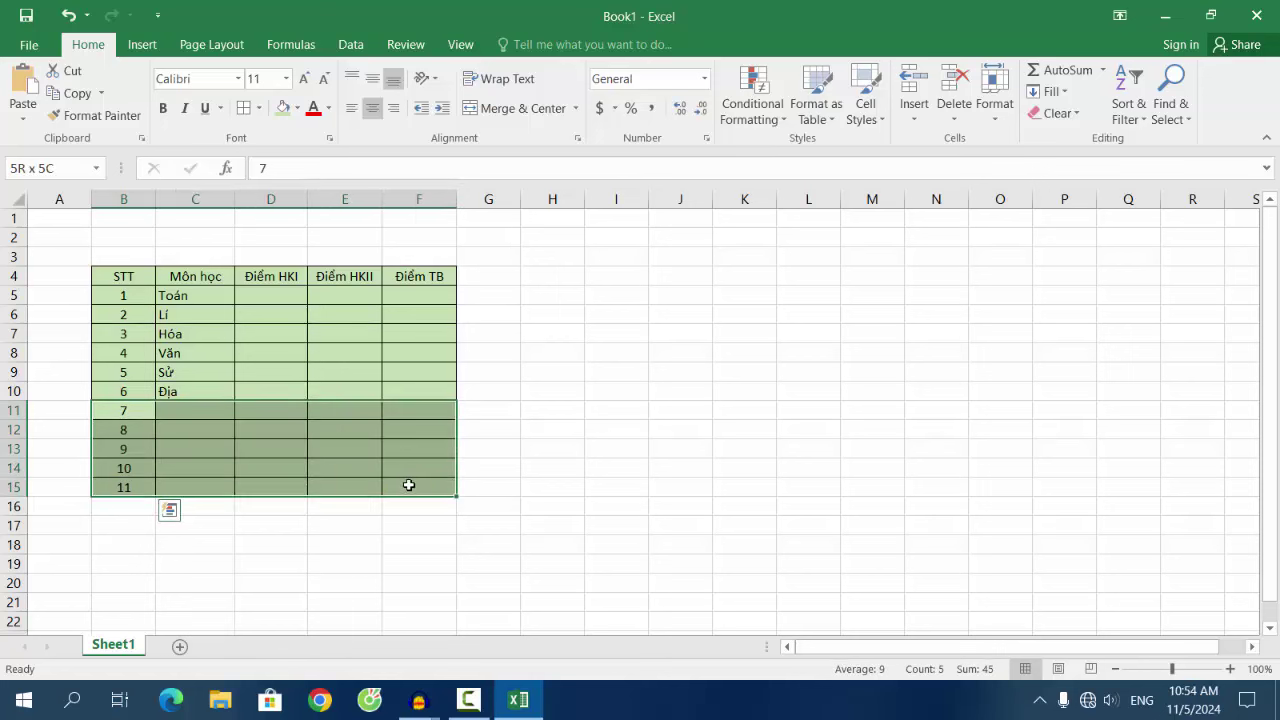
right_click(433, 416)
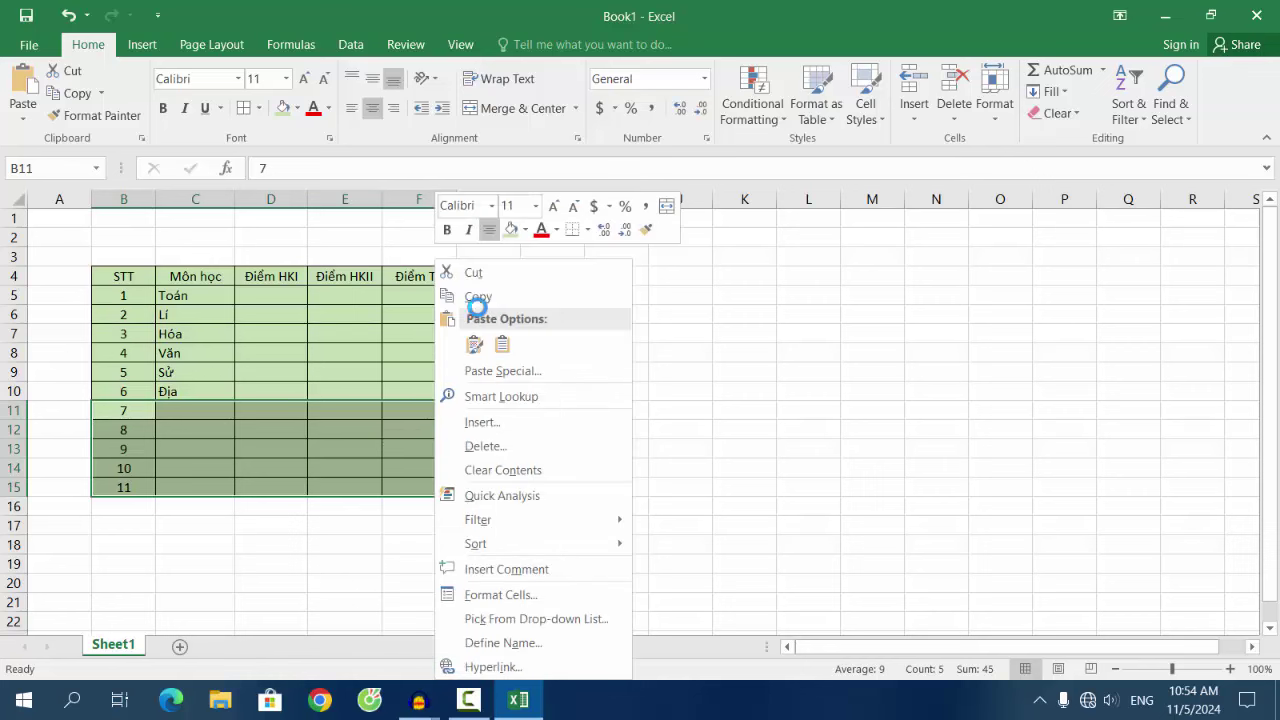
click(492, 446)
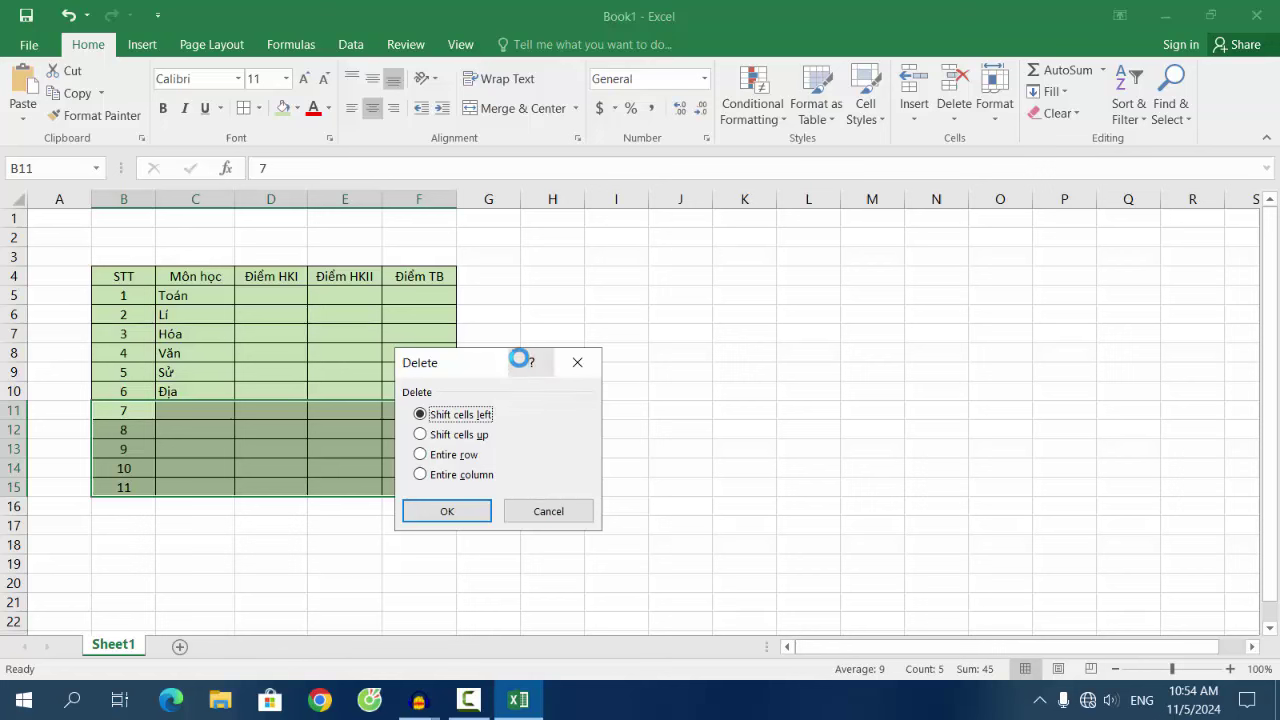
click(457, 511)
click(447, 511)
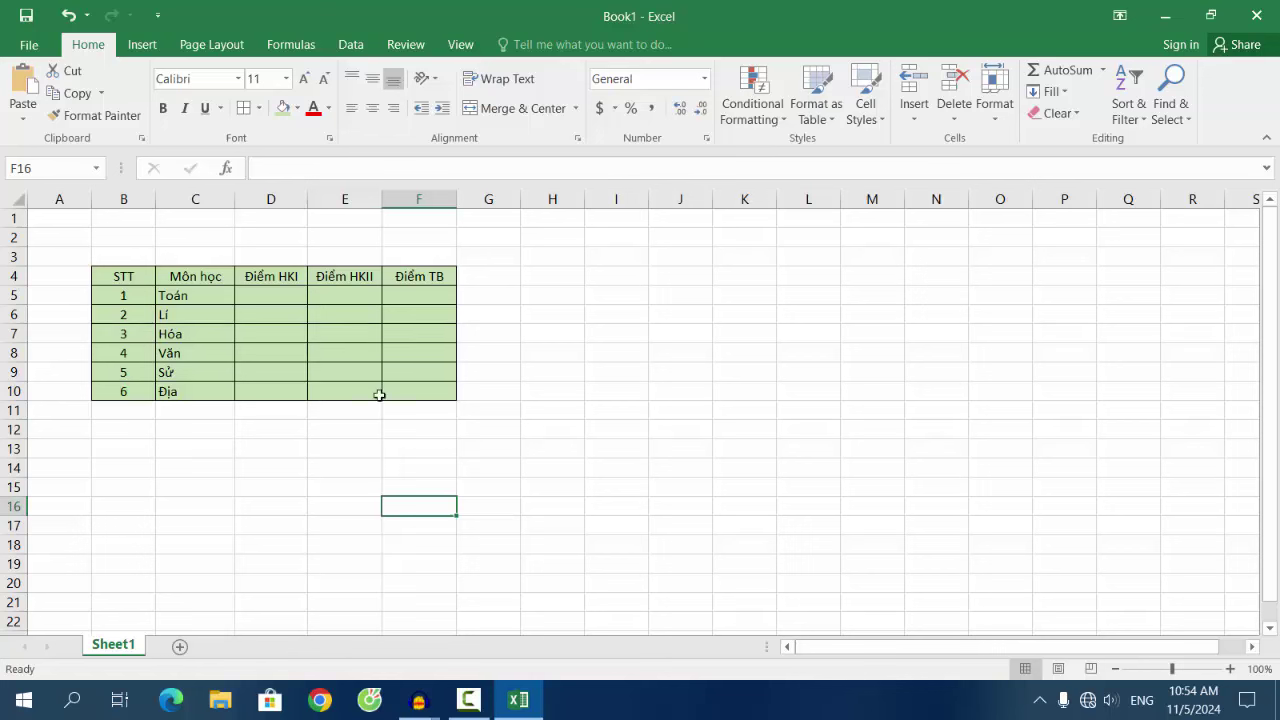
Set rows 4–10 of the grade table to a row height of 20
mouse_move(109, 277)
mouse_down()
mouse_move(417, 344)
mouse_move(416, 391)
mouse_up()
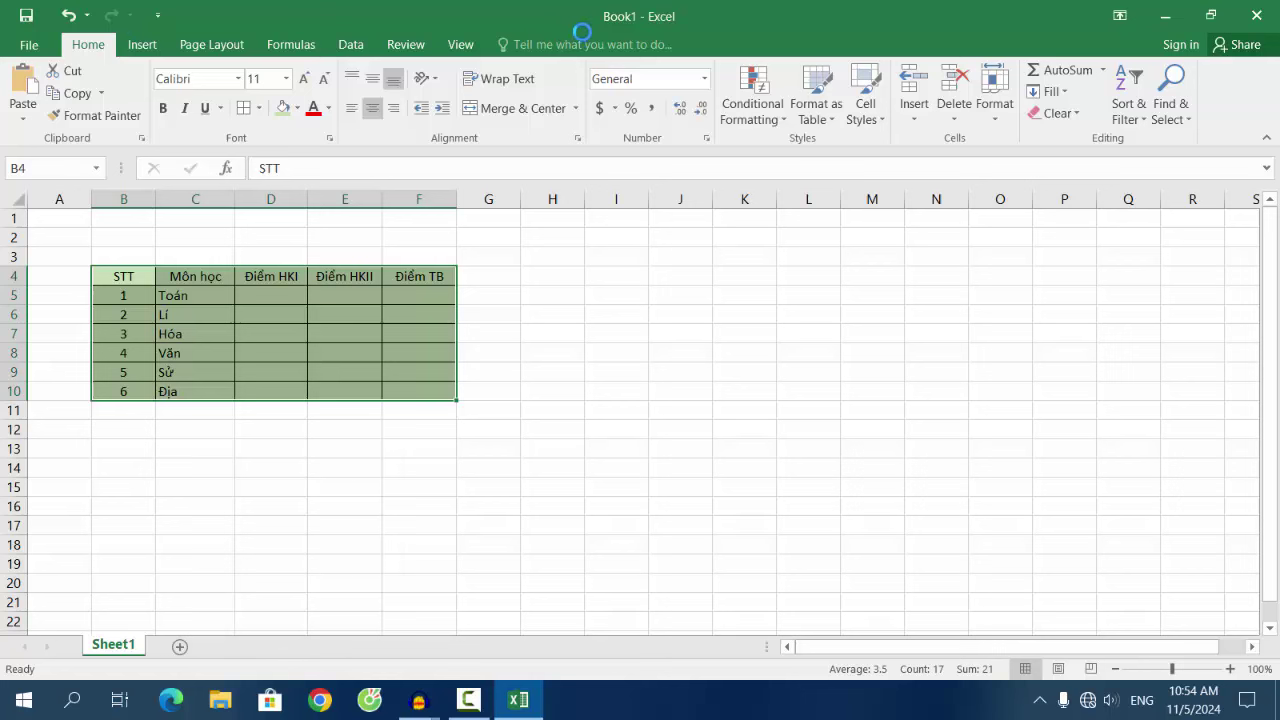
click(997, 108)
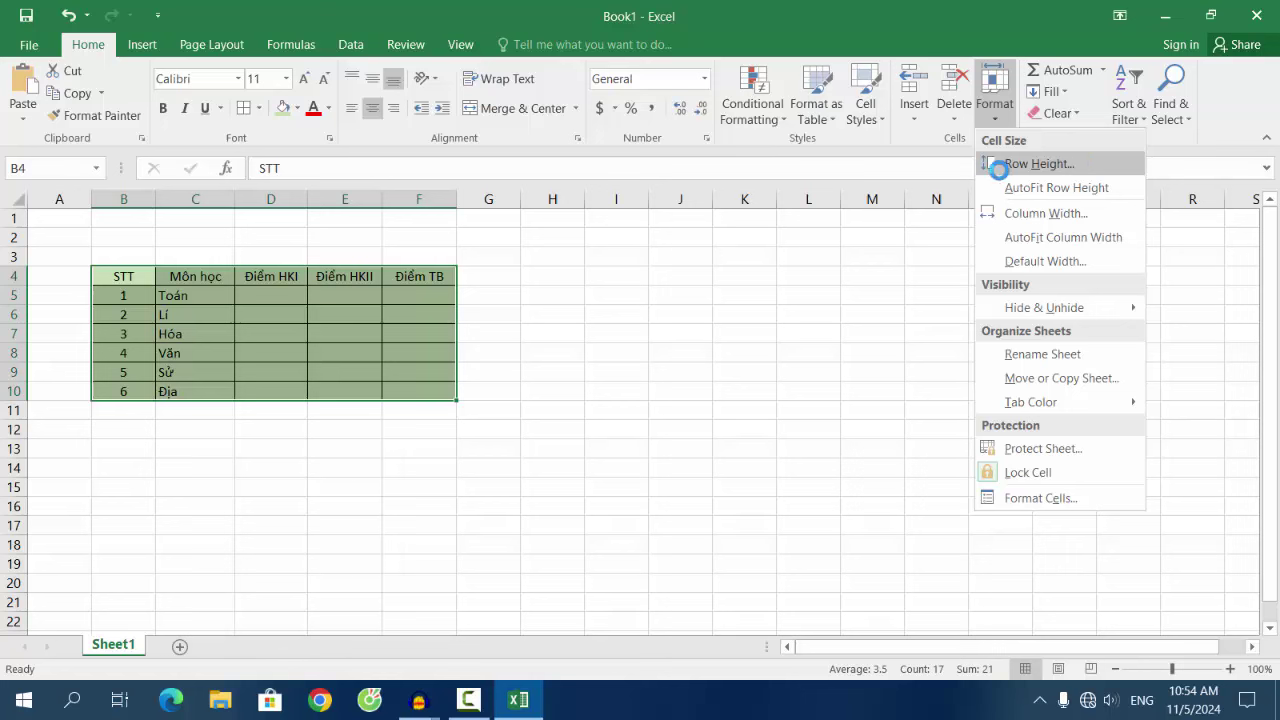
click(1033, 165)
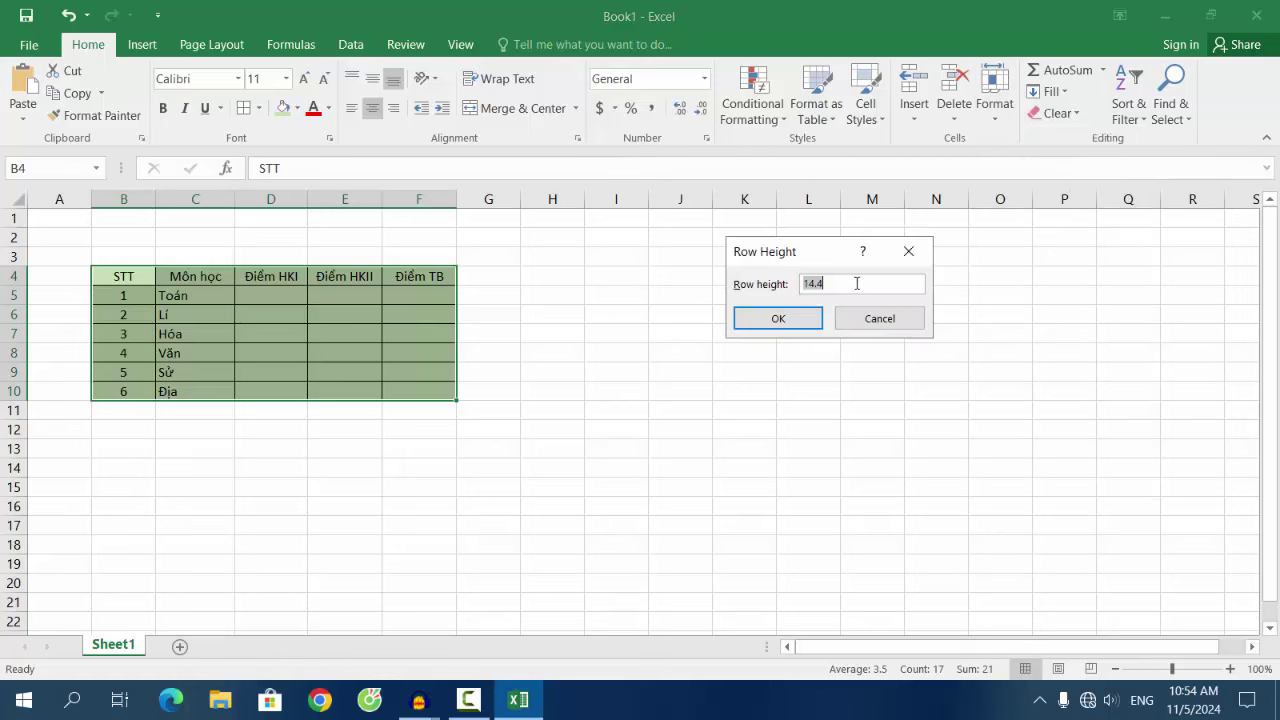
key(BackSpace)
click(835, 289)
text(20)
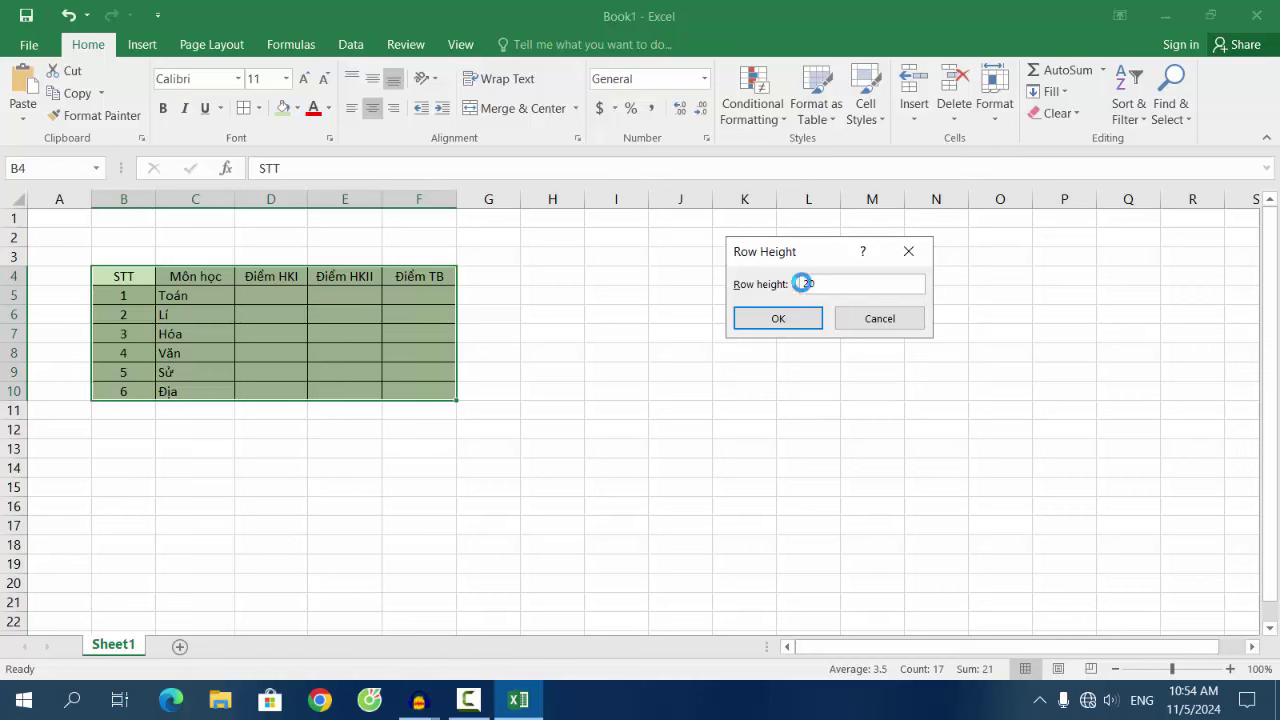
click(779, 318)
click(434, 405)
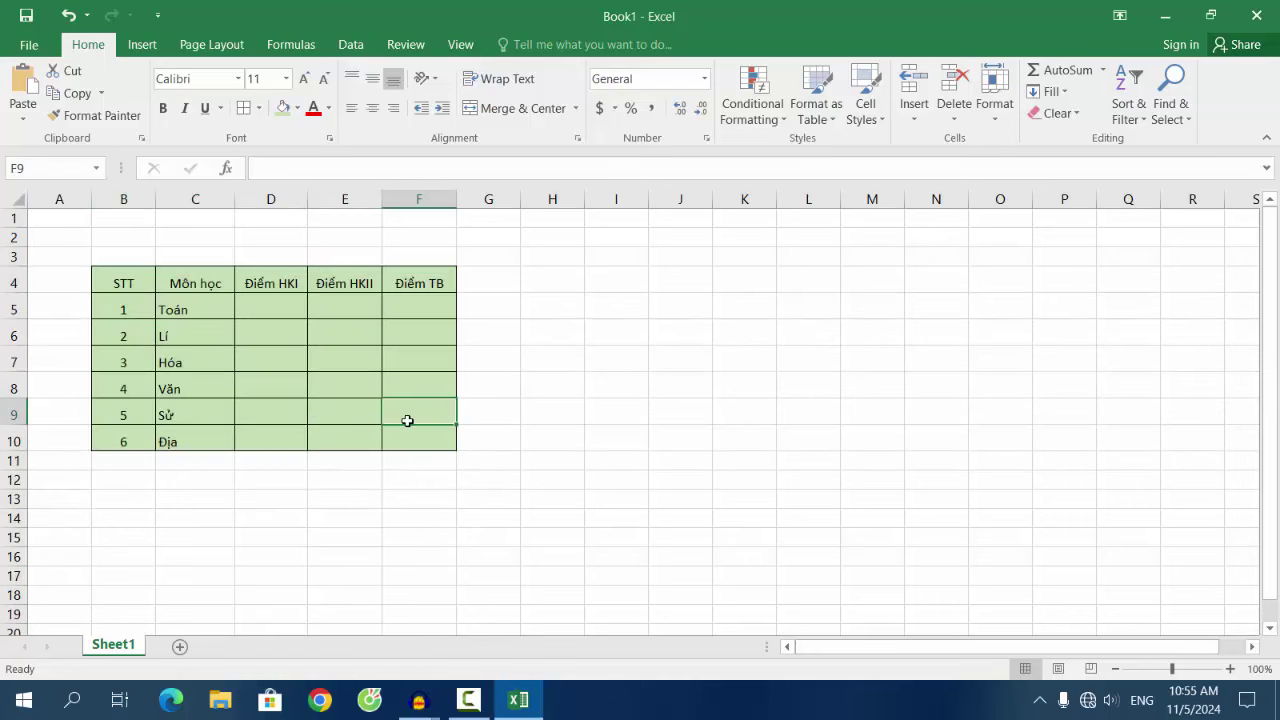
Resize columns B to D, then set B4:F10 to Times New Roman size 13
drag(155, 204, 144, 204)
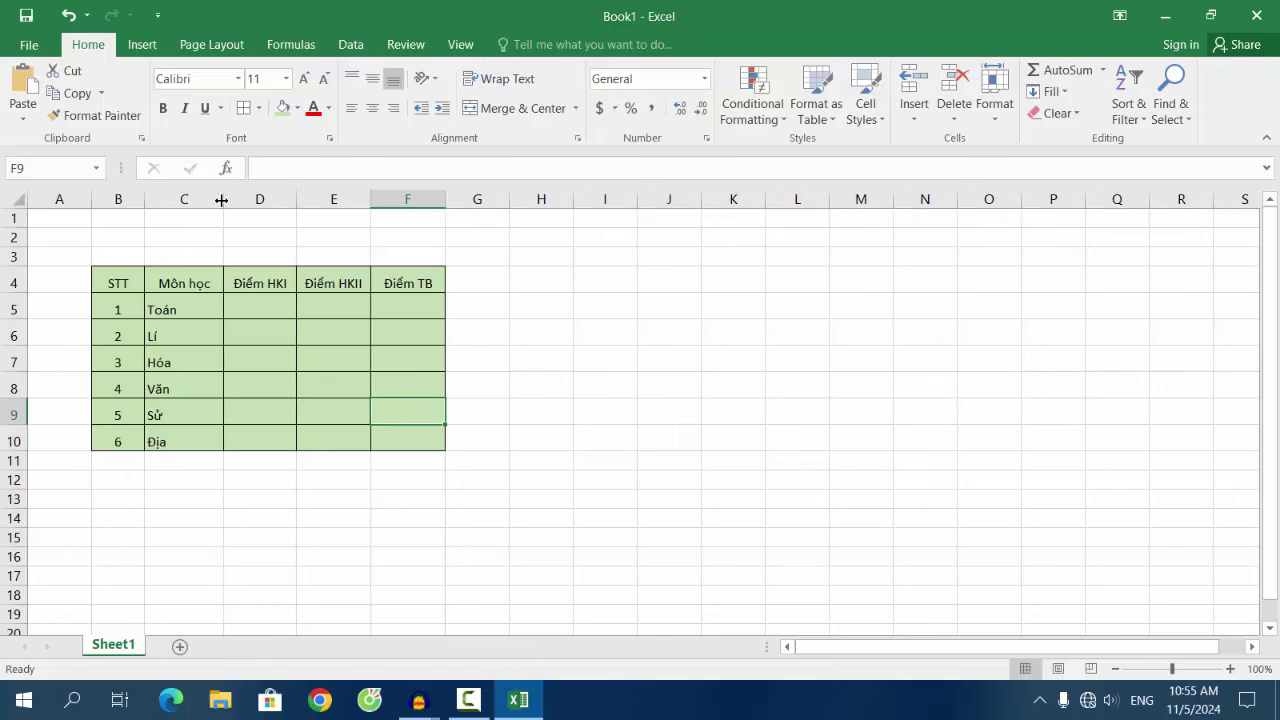
drag(221, 200, 491, 201)
drag(113, 285, 455, 438)
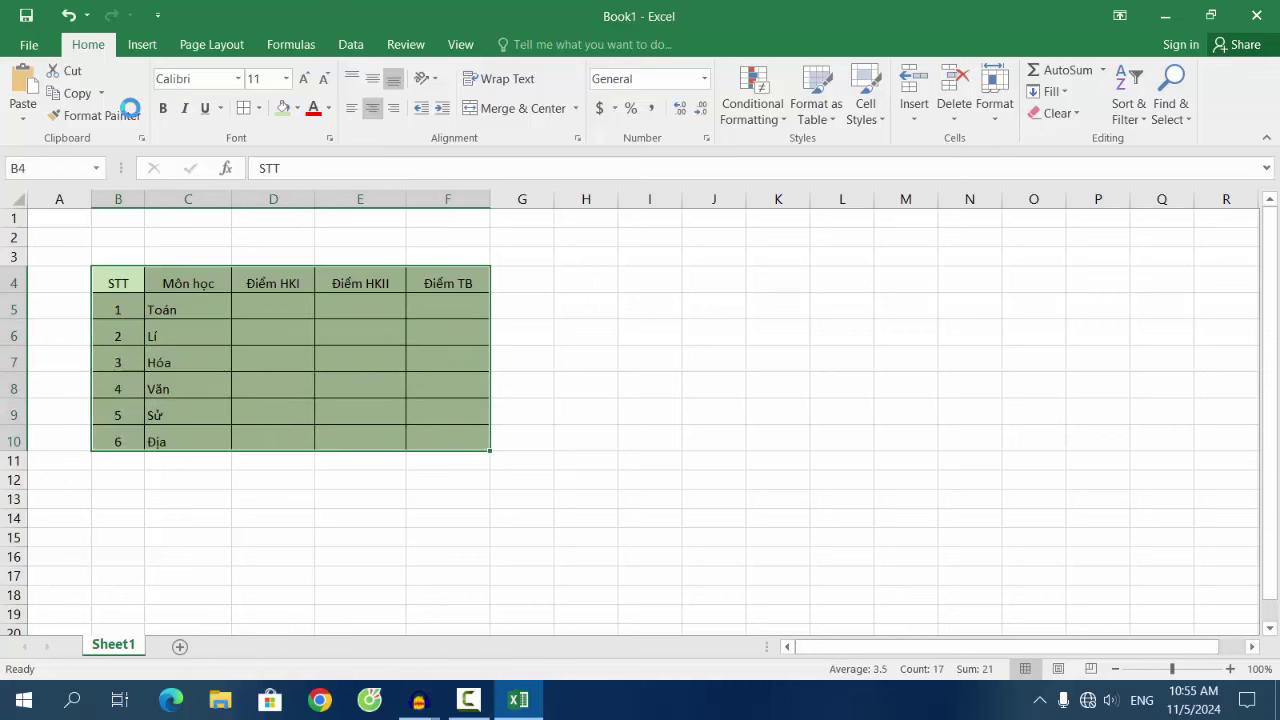
click(211, 81)
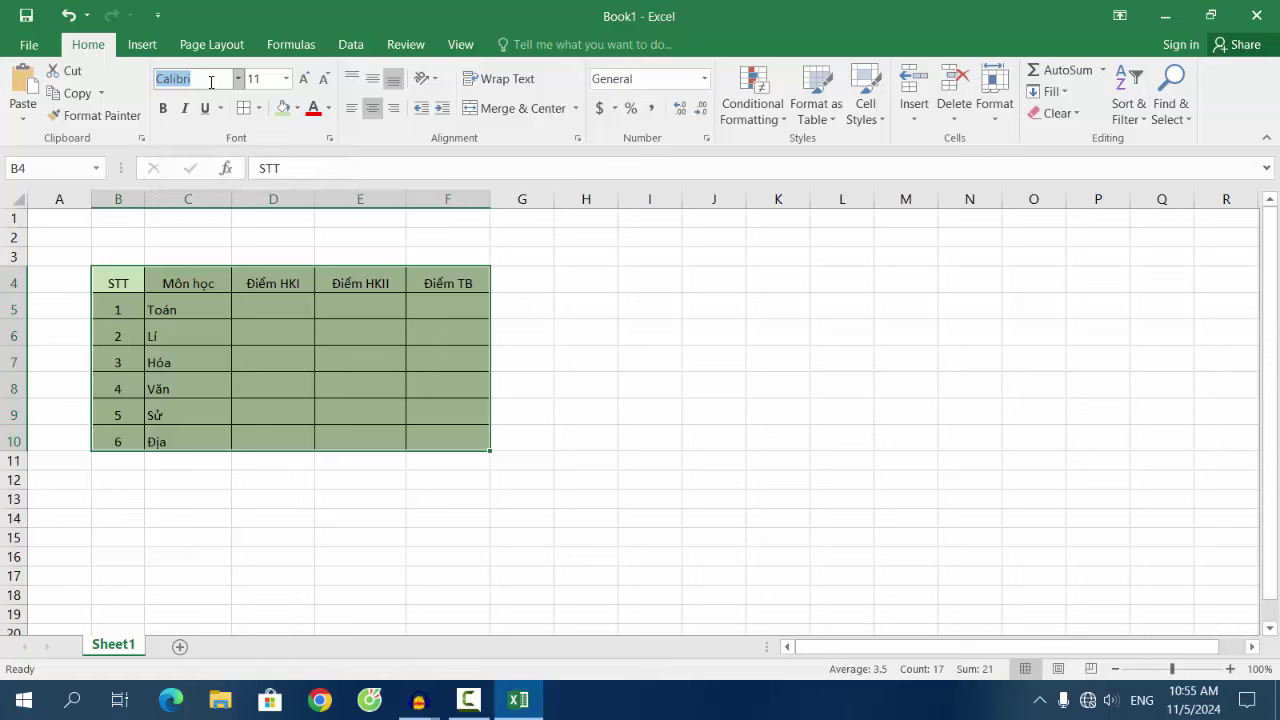
text(Times New Roman)
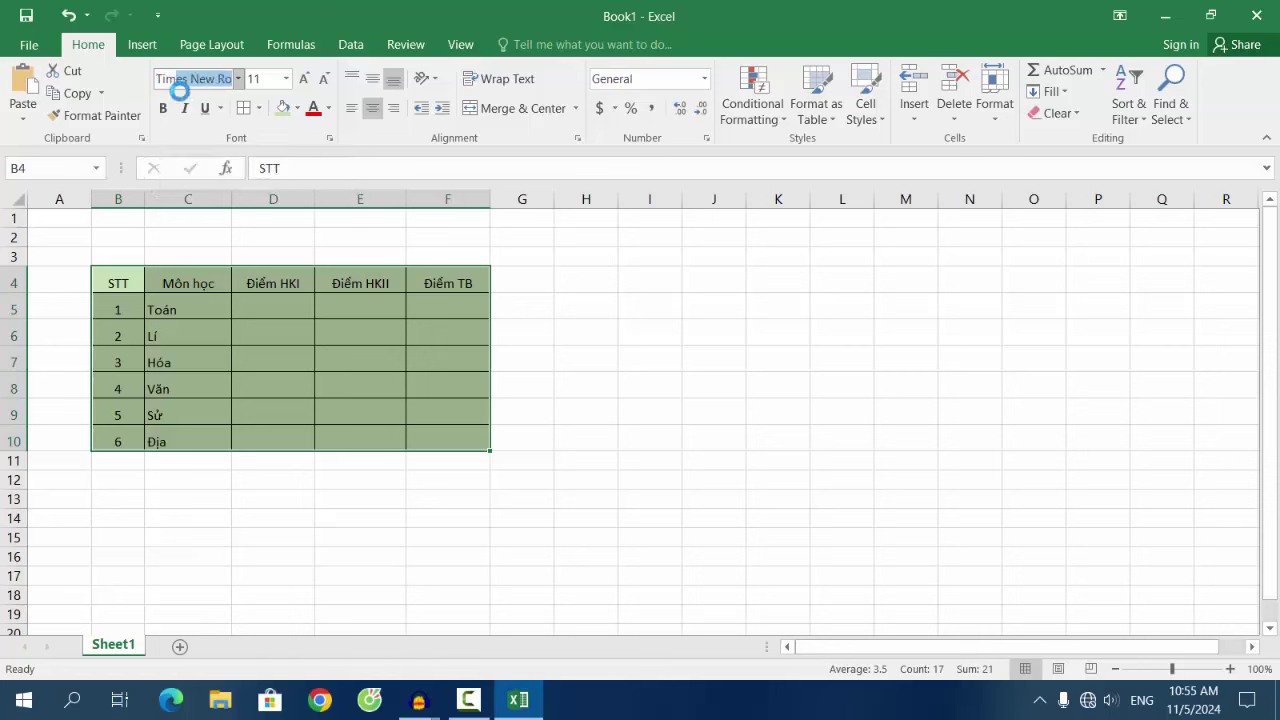
drag(176, 82, 250, 84)
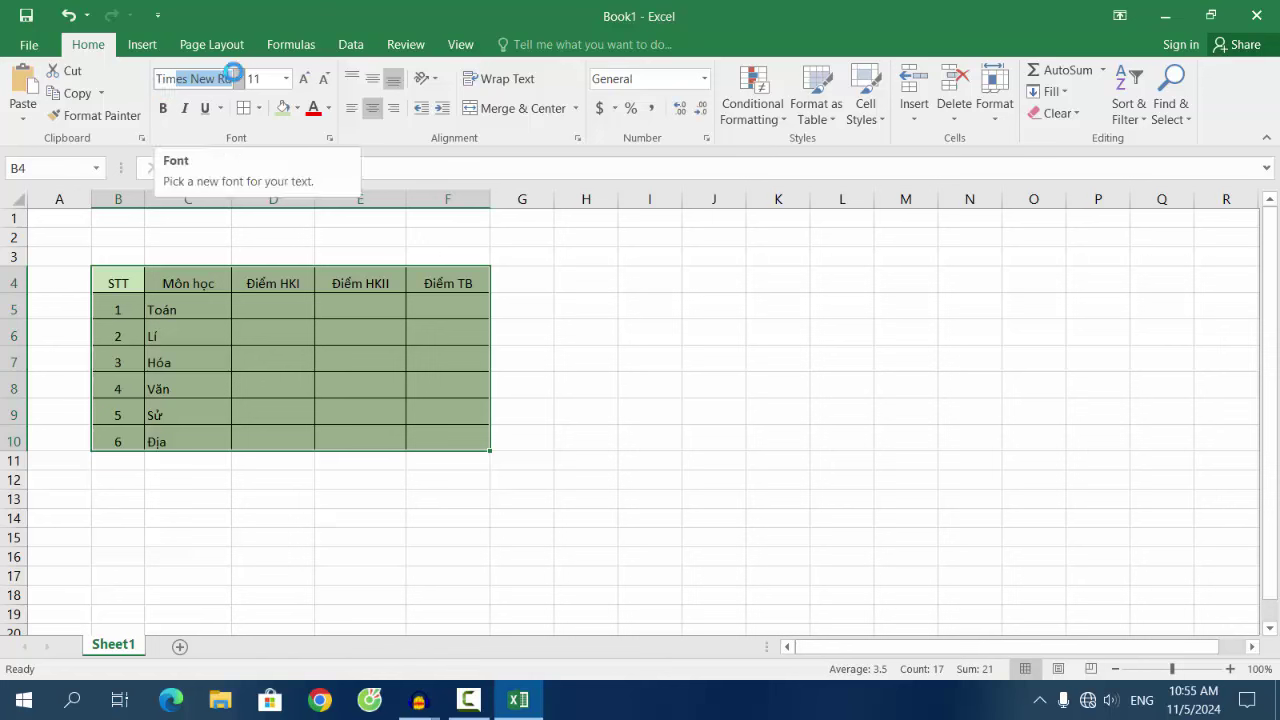
key(Return)
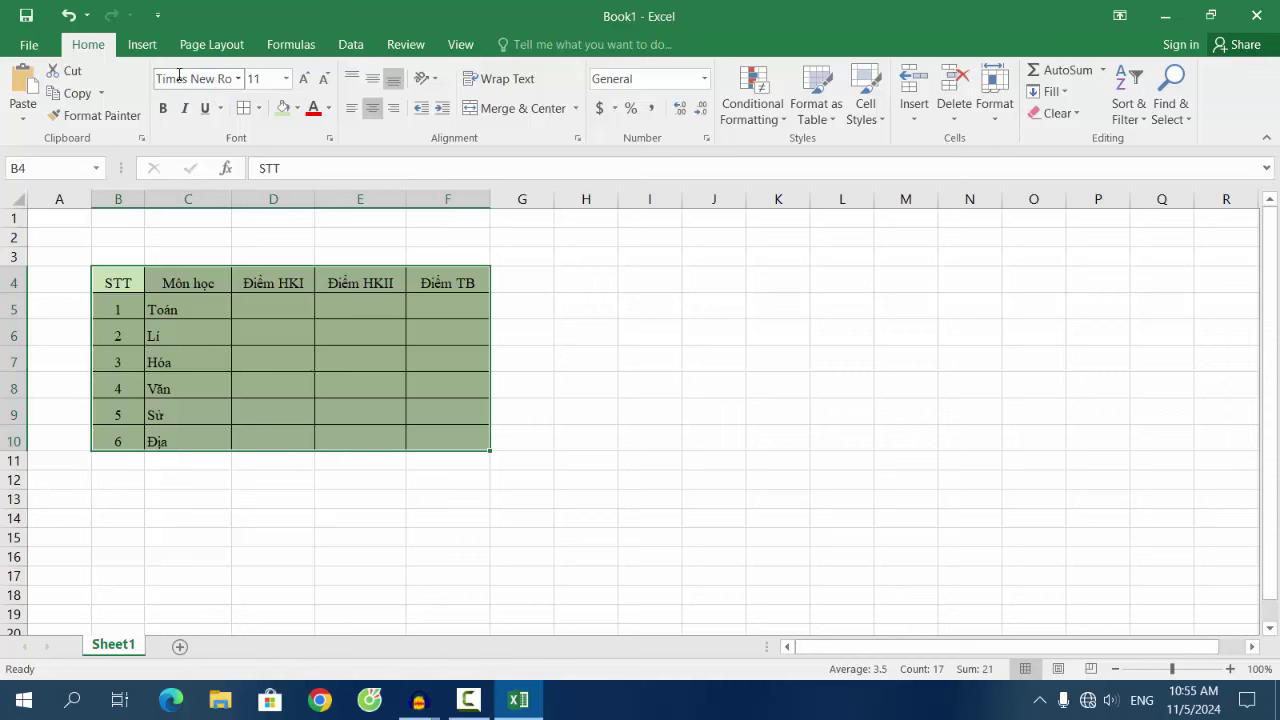
click(238, 78)
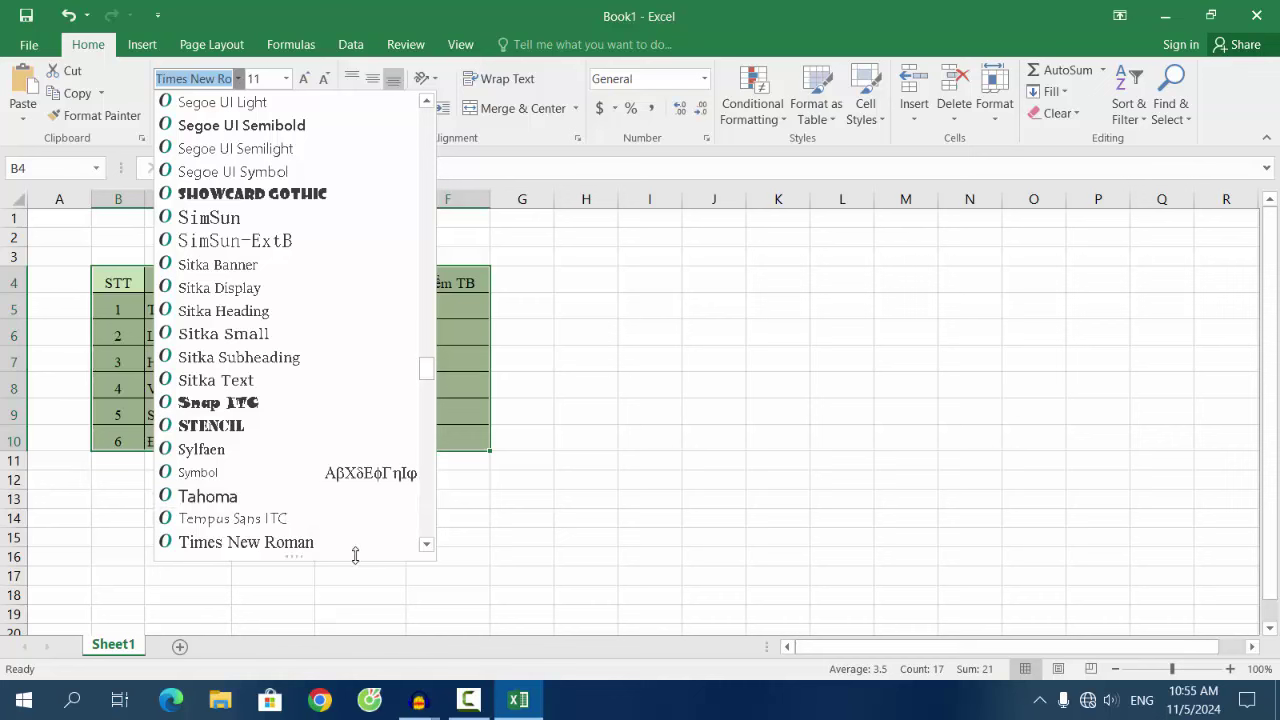
click(243, 542)
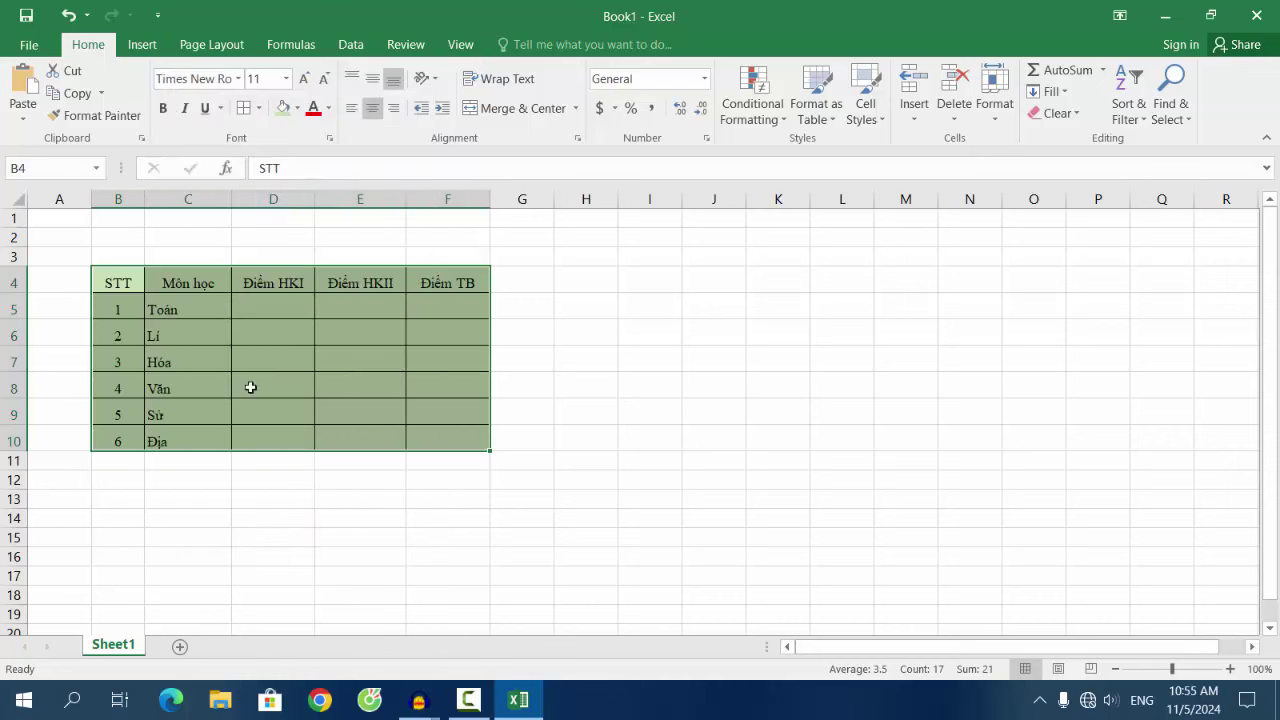
click(268, 76)
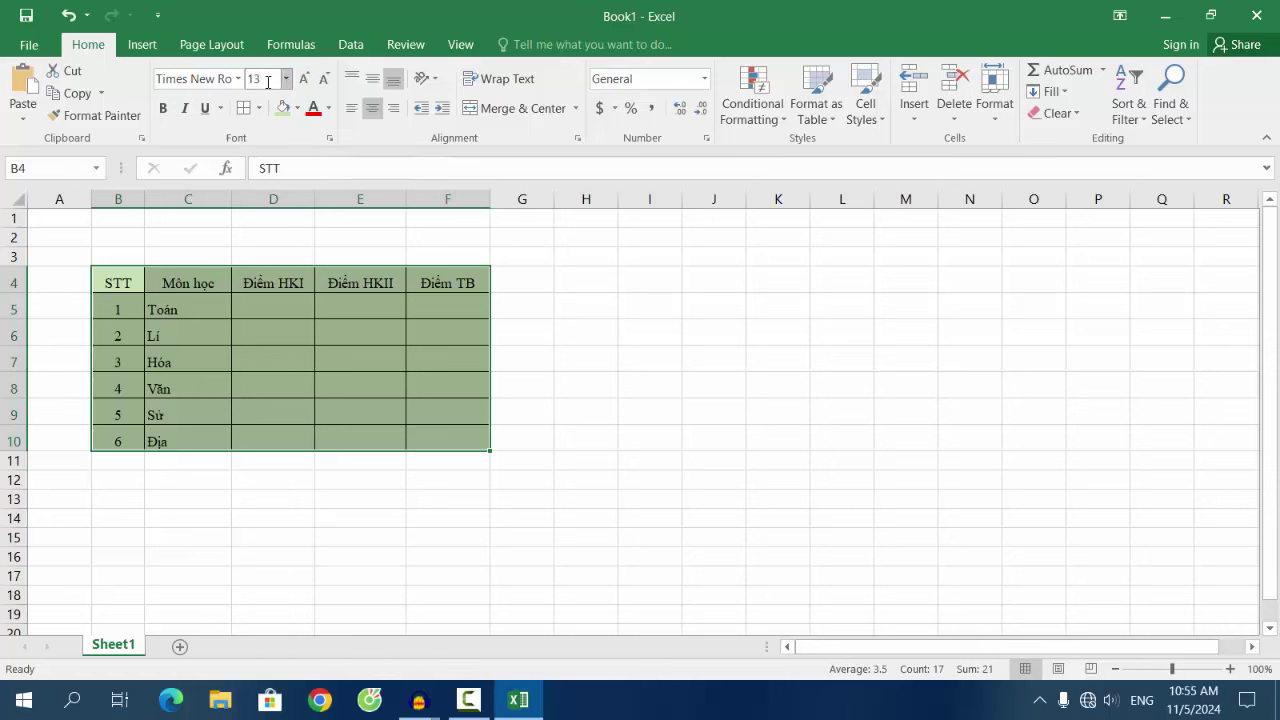
text(13)
key(Return)
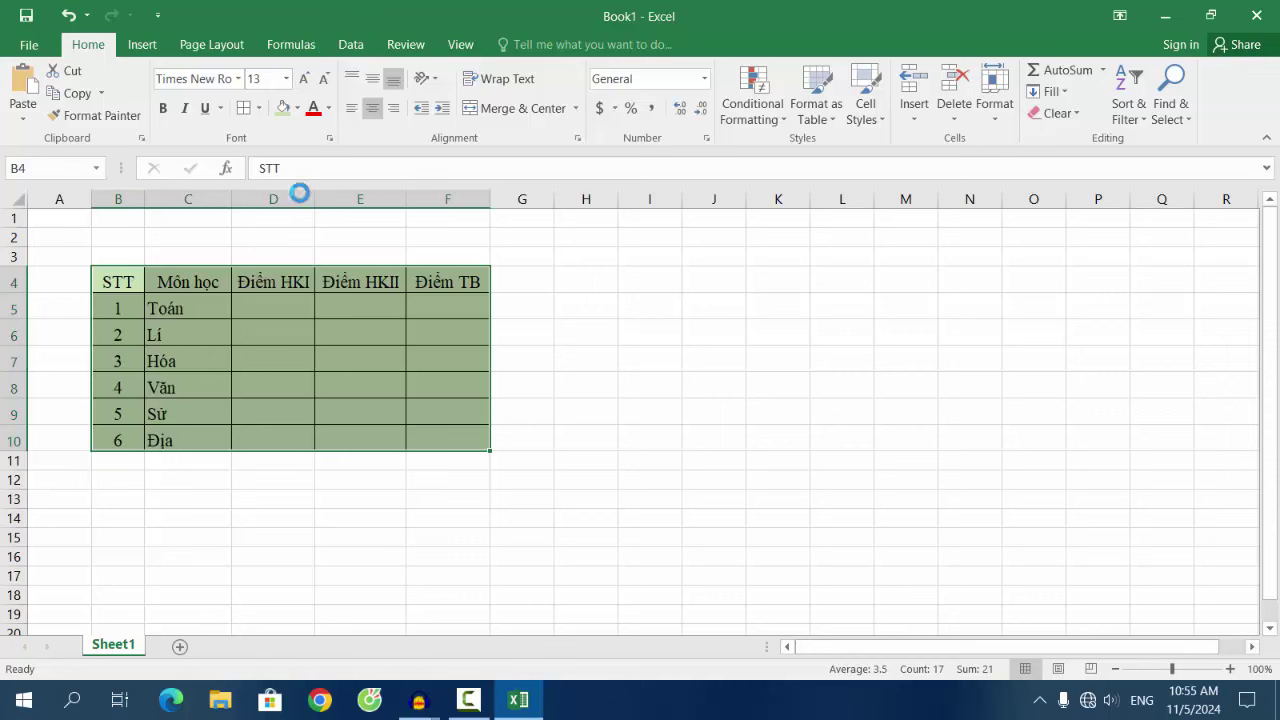
Widen columns C, E and F to fit the larger text
click(371, 333)
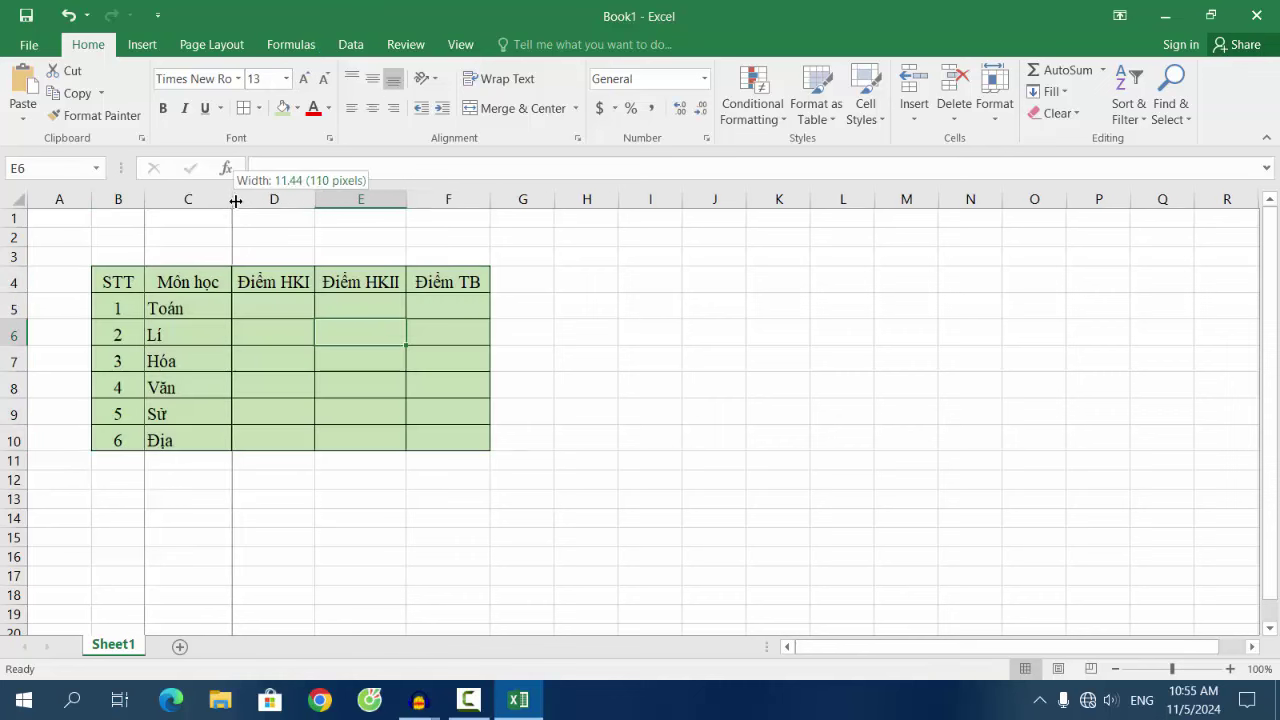
drag(235, 201, 244, 201)
drag(331, 202, 331, 202)
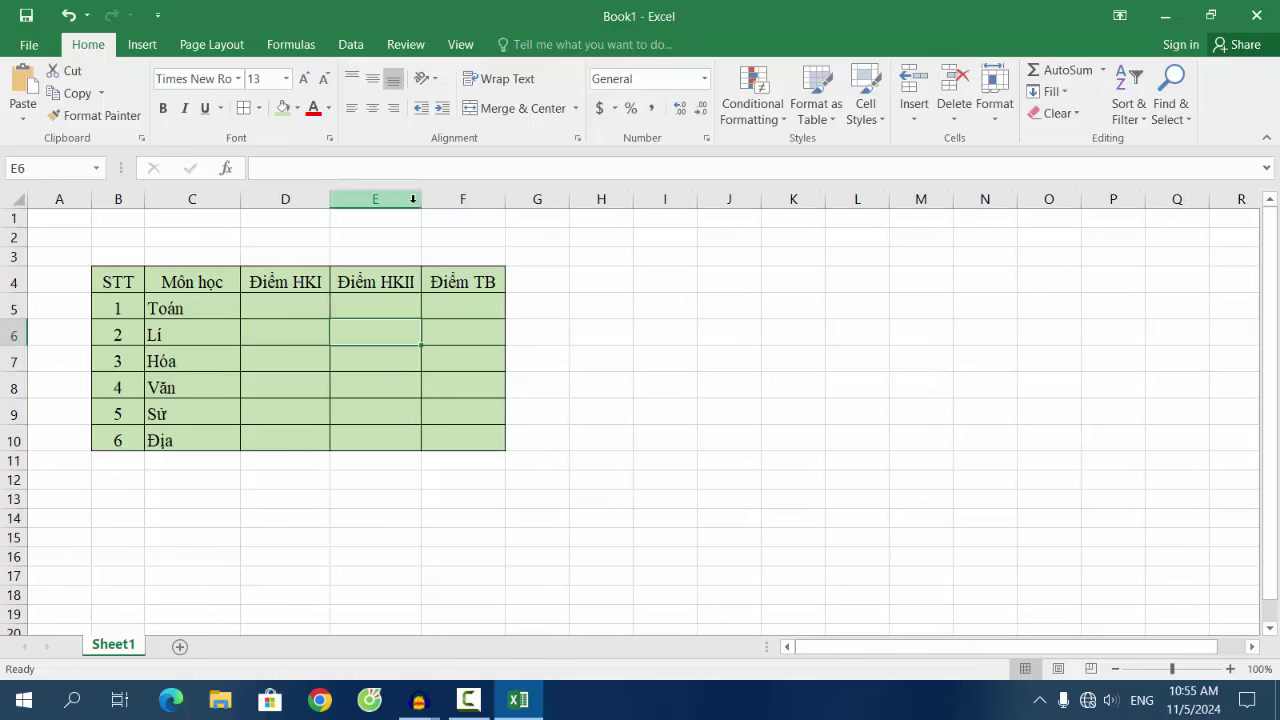
drag(415, 201, 431, 201)
drag(516, 201, 521, 201)
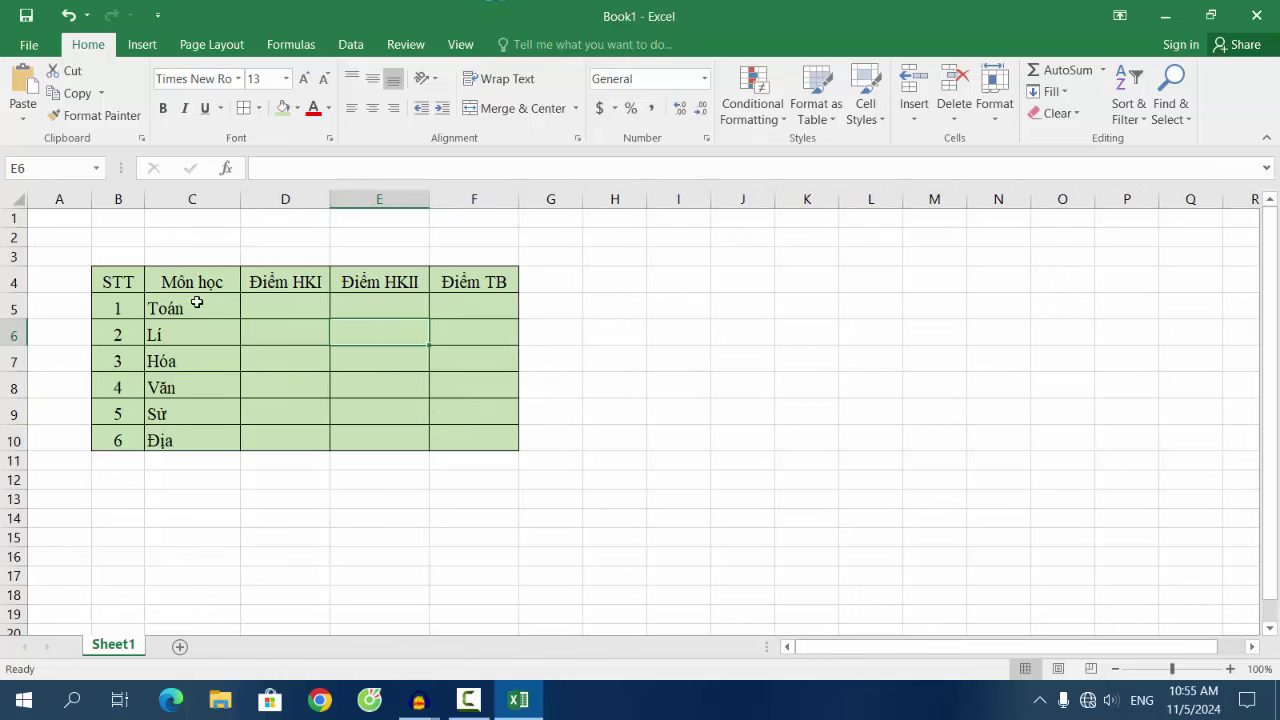
Center the subject names in C5:C10
drag(197, 302, 198, 432)
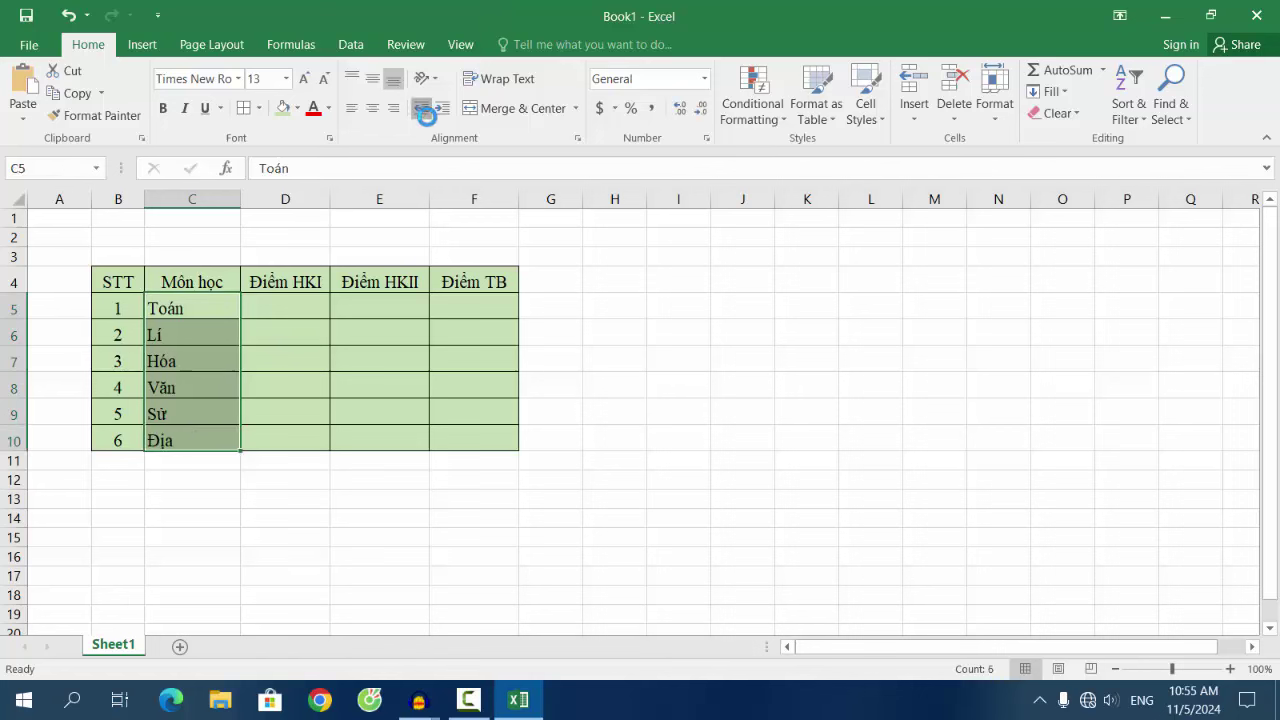
click(370, 108)
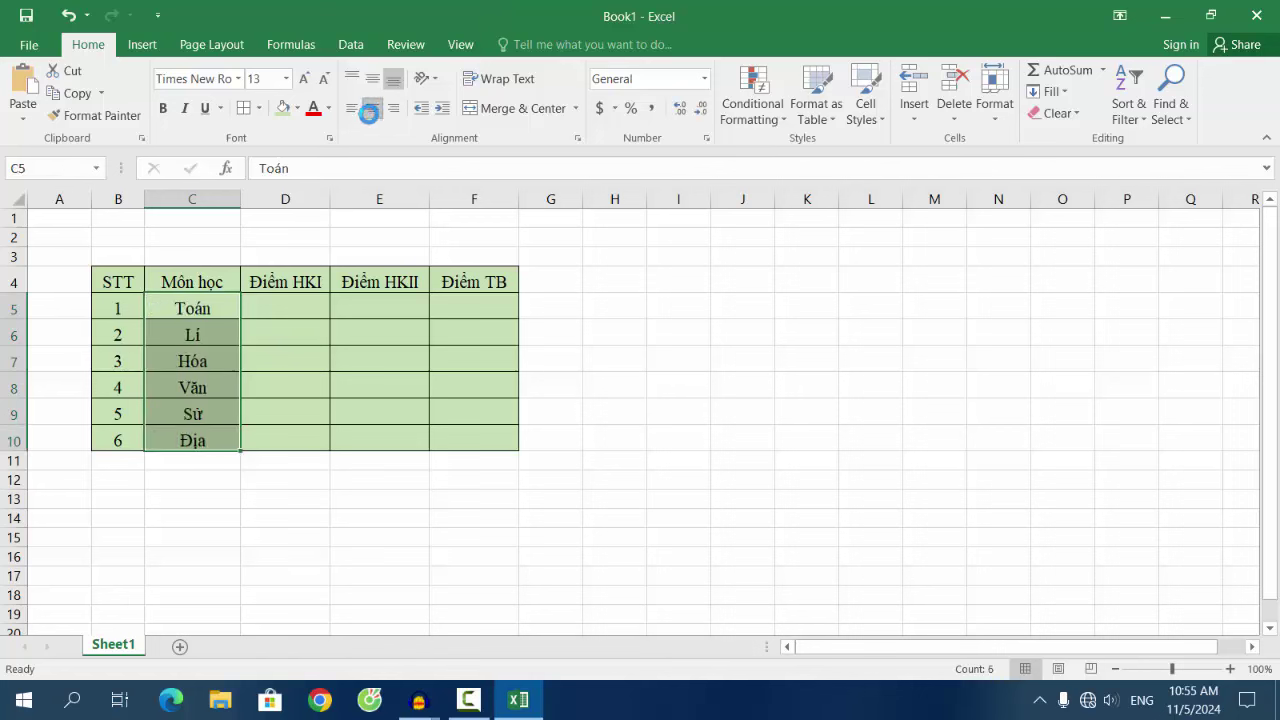
click(273, 313)
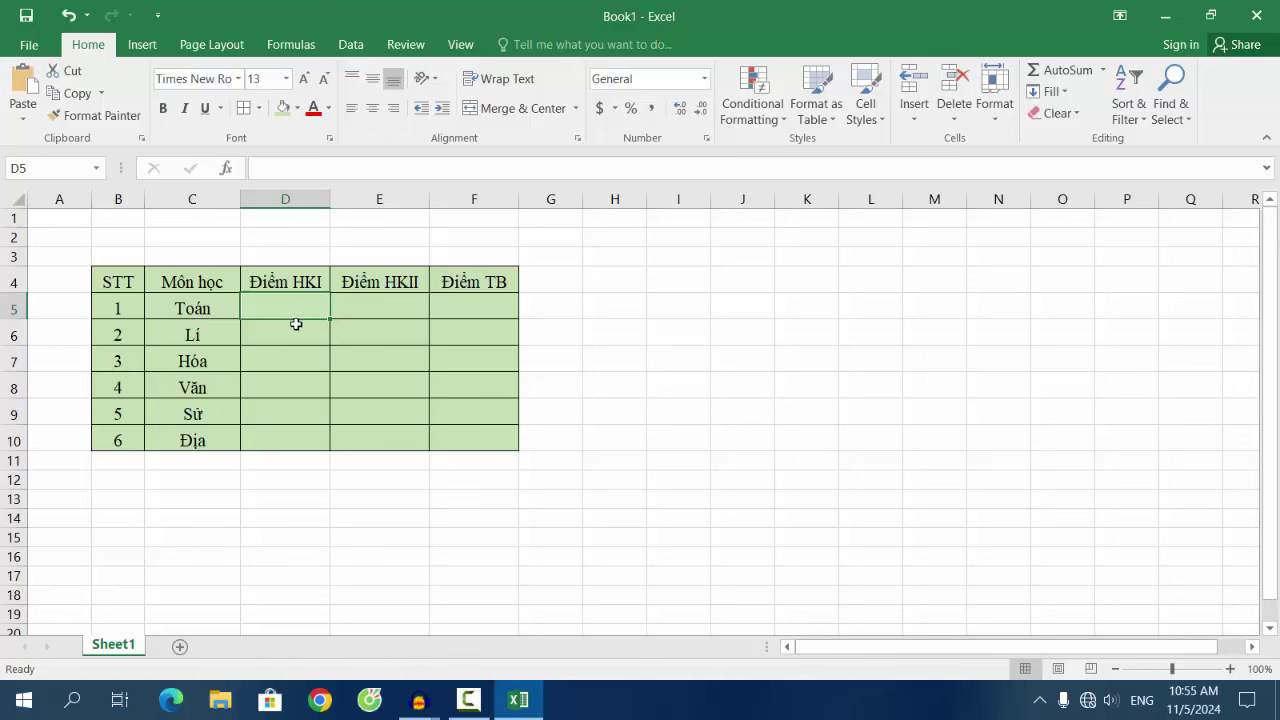
Enter the Điểm HKI scores 8, 7, 9, 7, 7.5 and 9 into D5:D10
text(8)
click(287, 336)
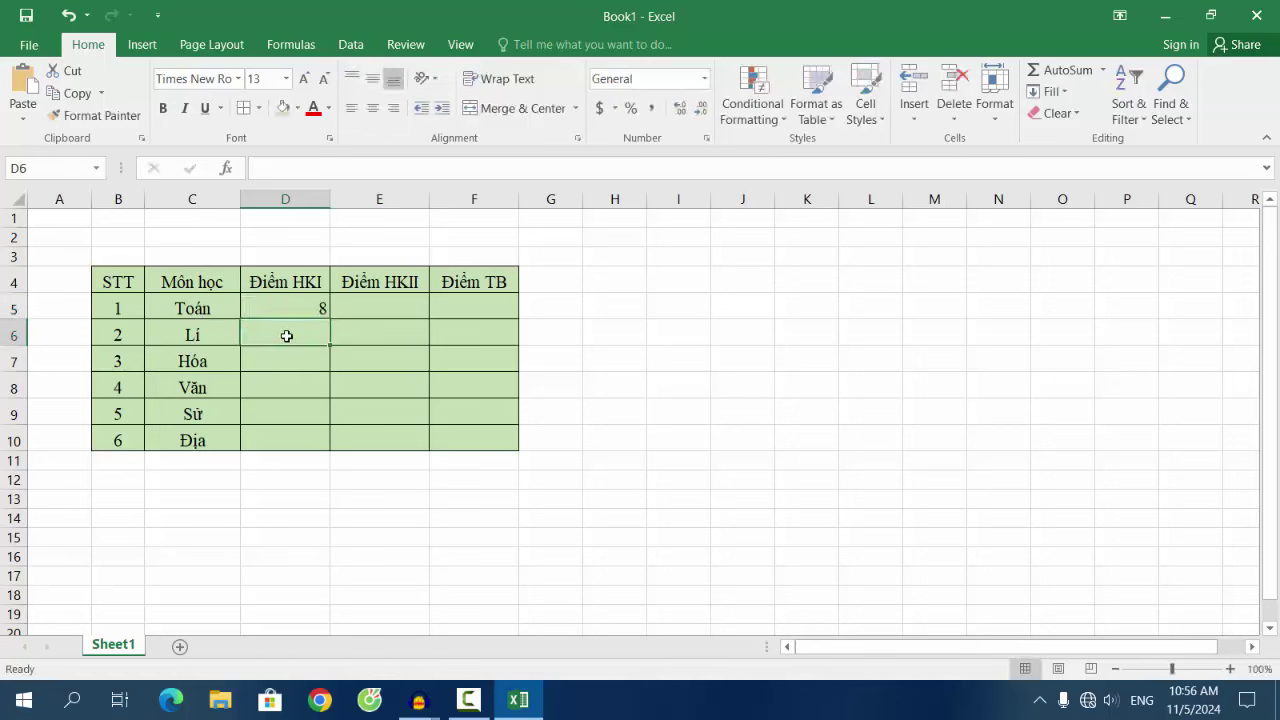
text(7)
click(286, 358)
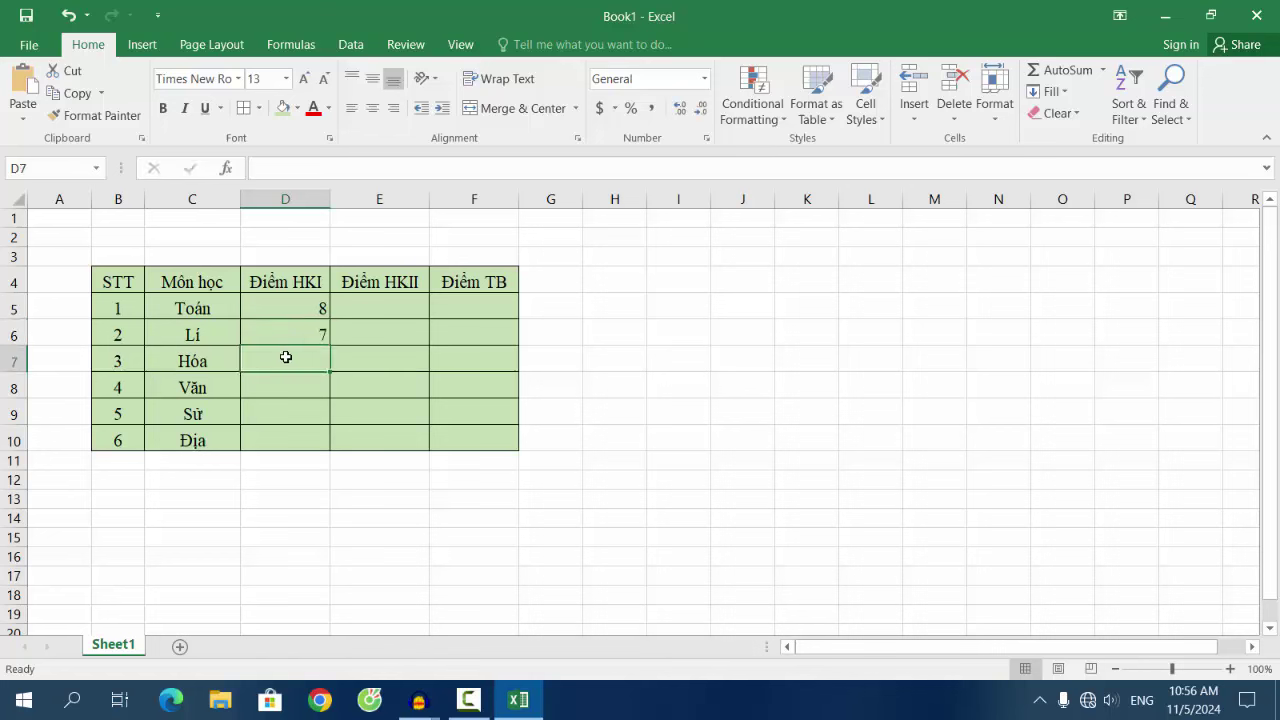
text(9)
click(288, 388)
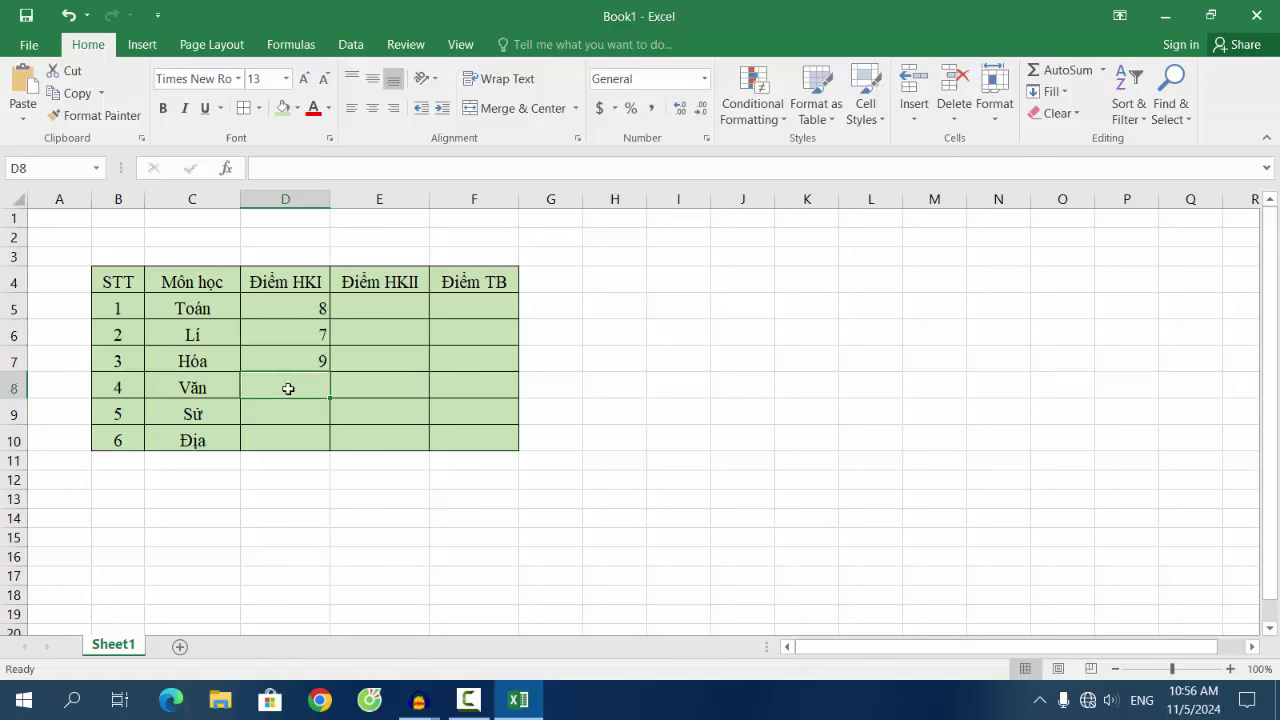
text(7)
click(288, 418)
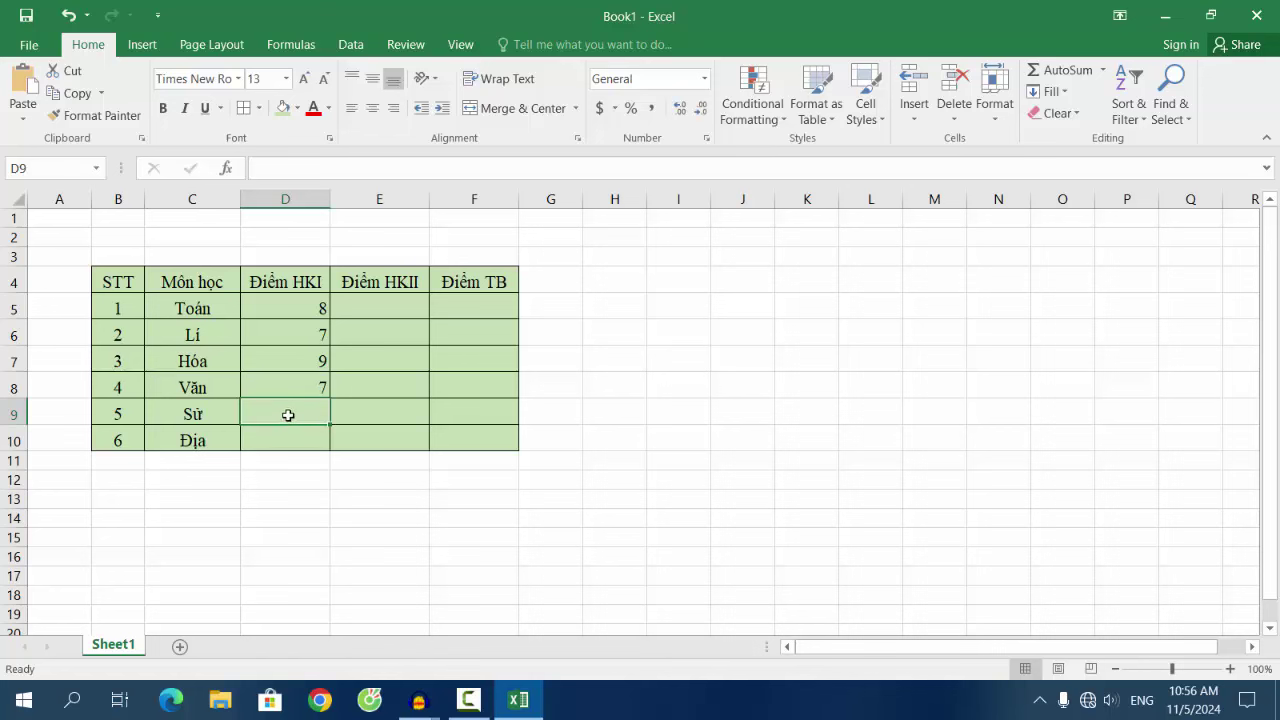
text(7.5)
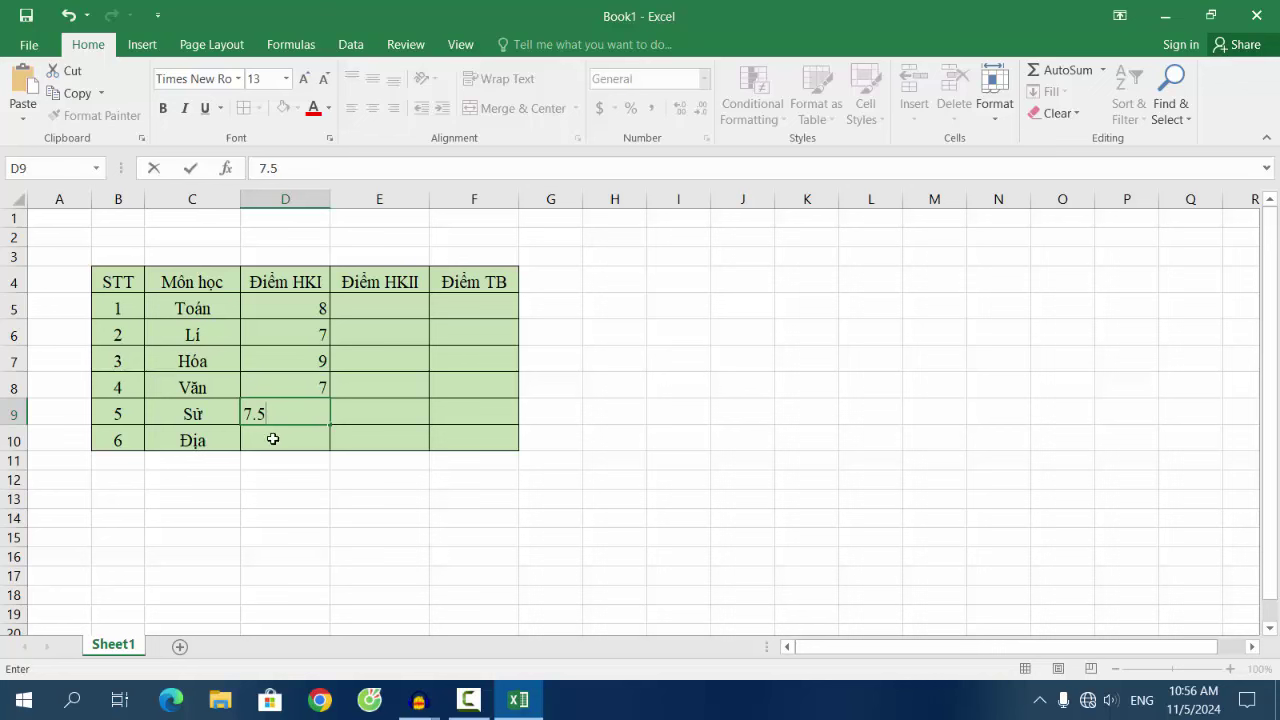
click(274, 440)
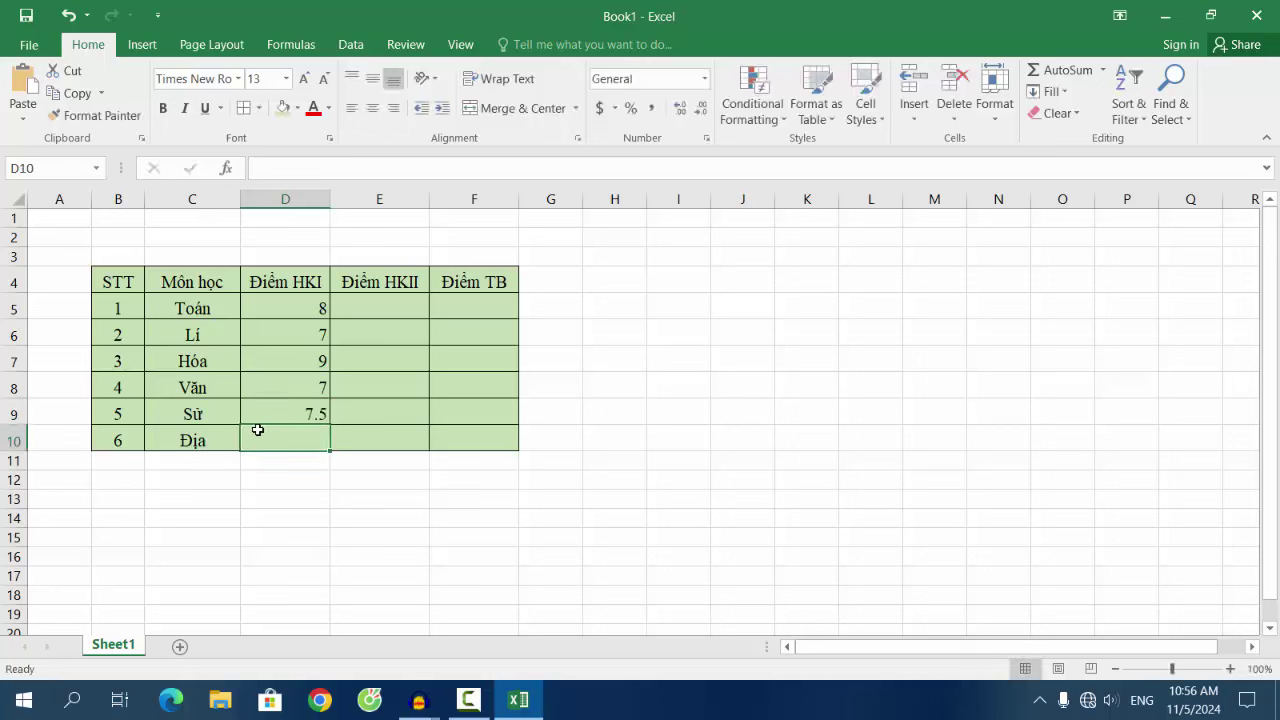
text(9)
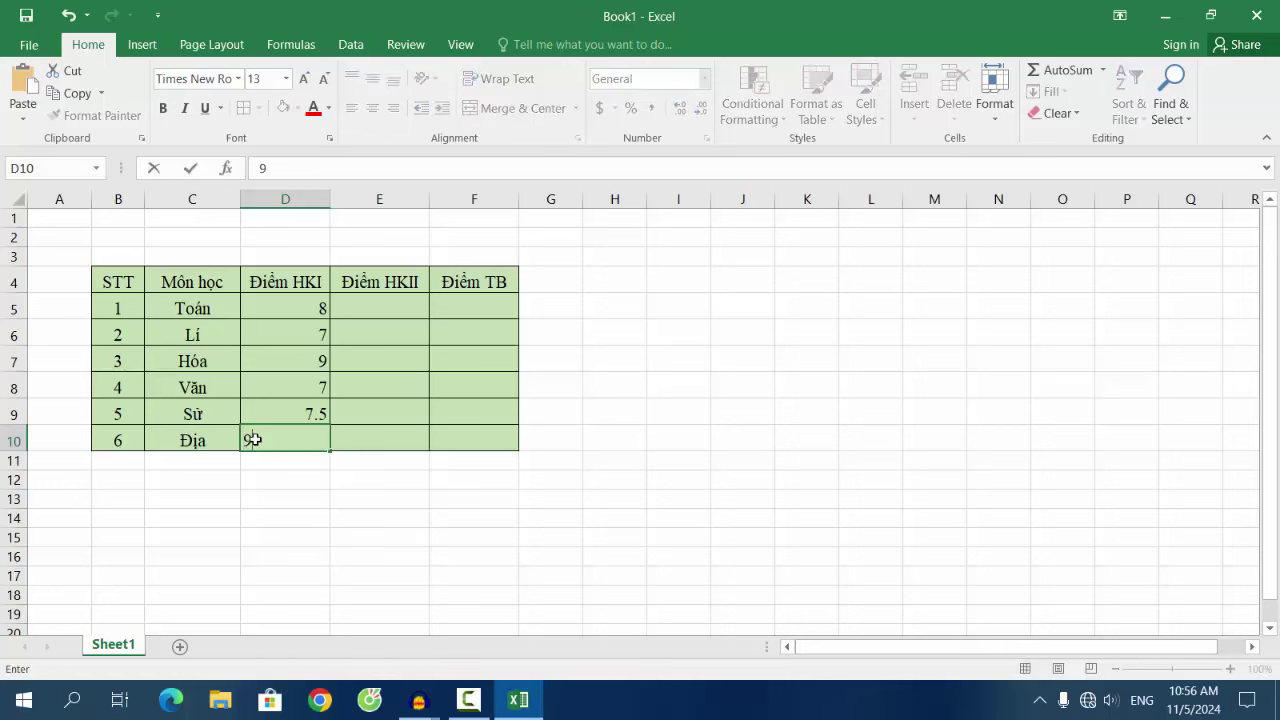
click(385, 305)
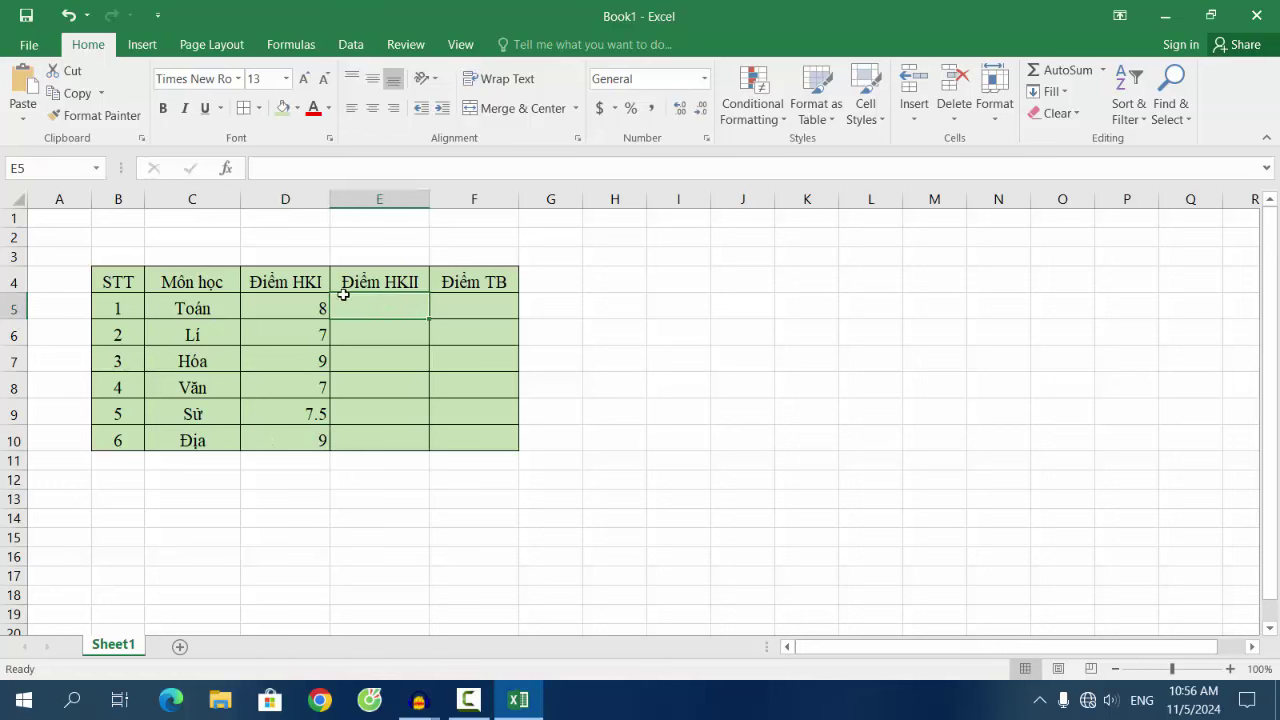
Enter the Điểm HKII scores 9, 8.5, 8, 8, 8 and 8.5 into E5:E10
text(9)
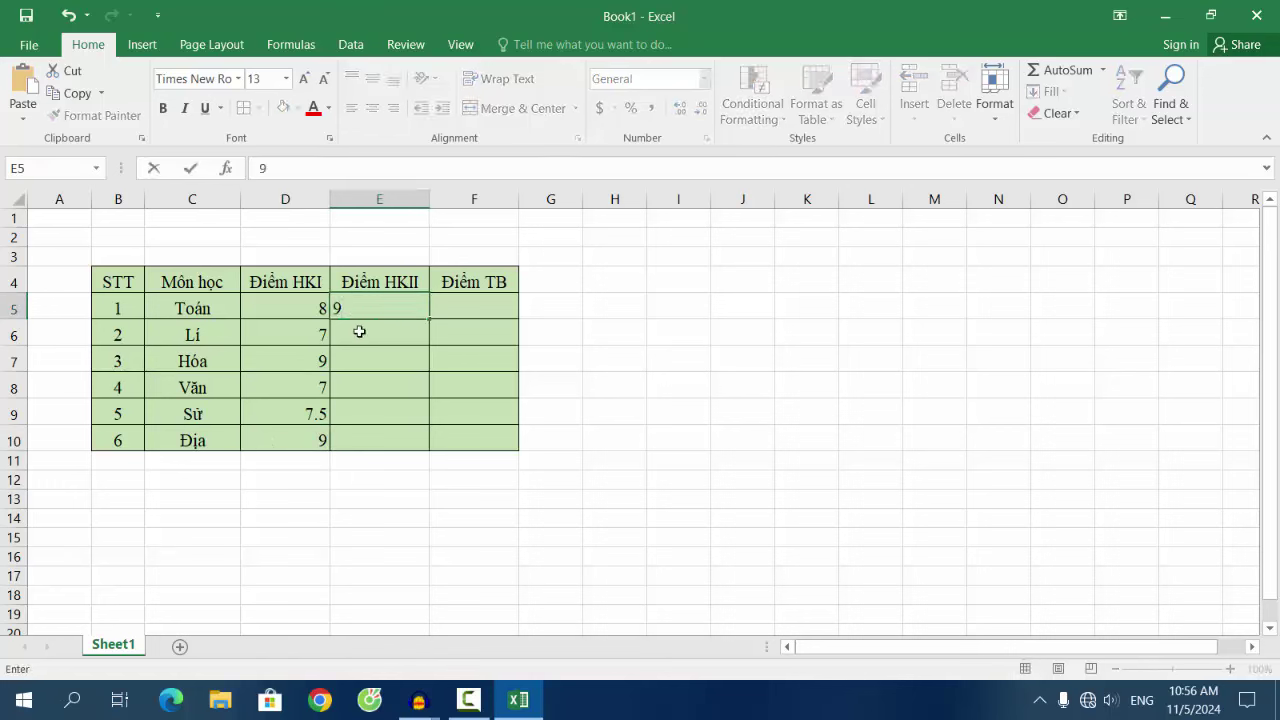
click(374, 335)
text(8.5)
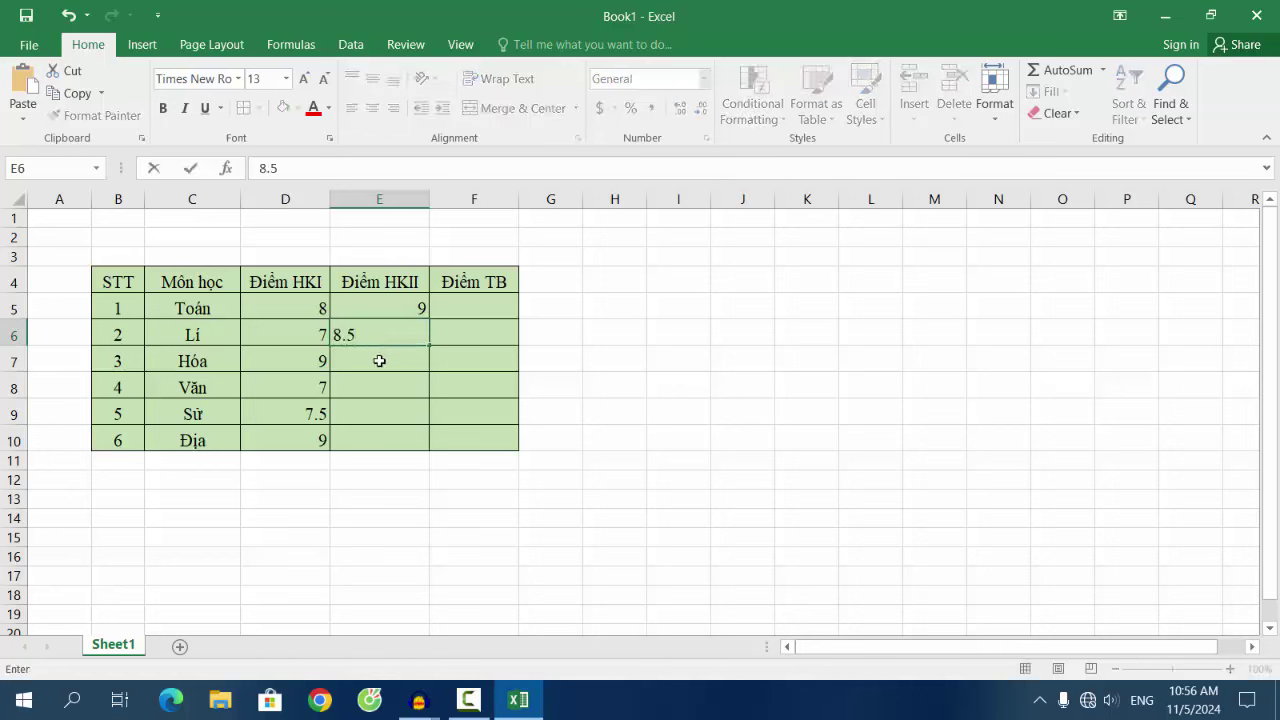
click(380, 361)
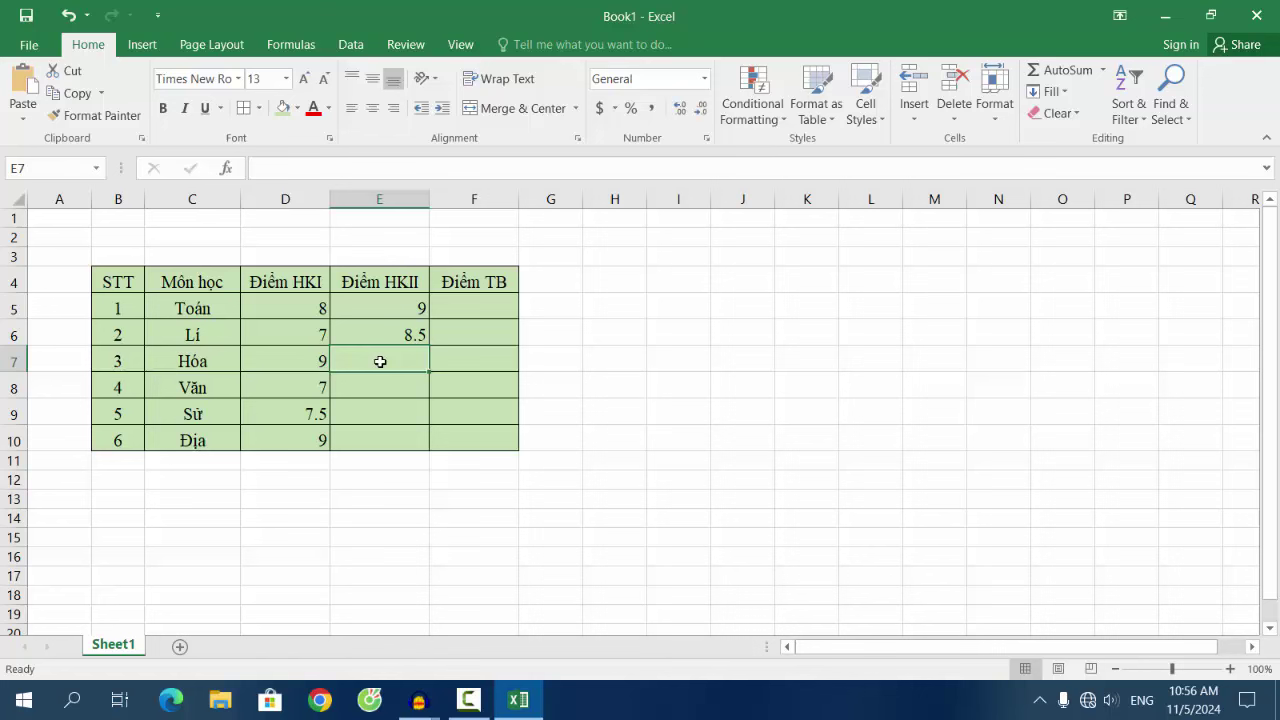
text(8)
key(Return)
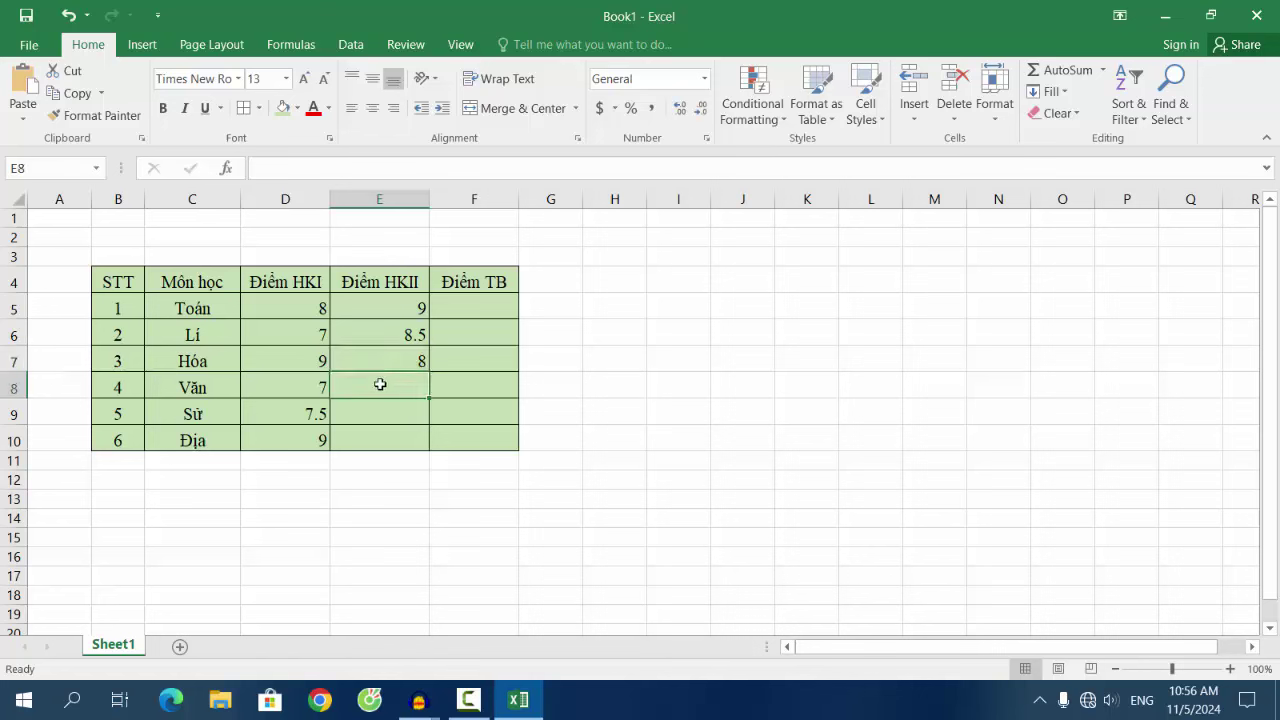
text(8)
key(Return)
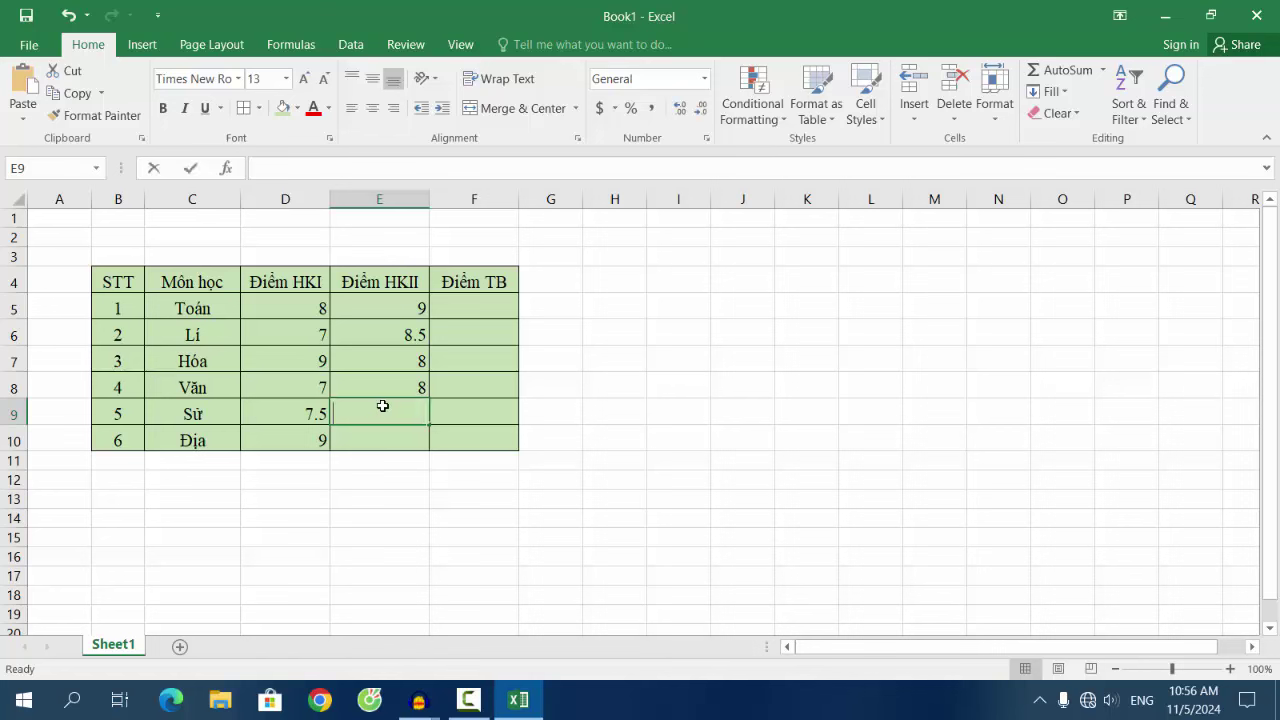
text(8)
key(Return)
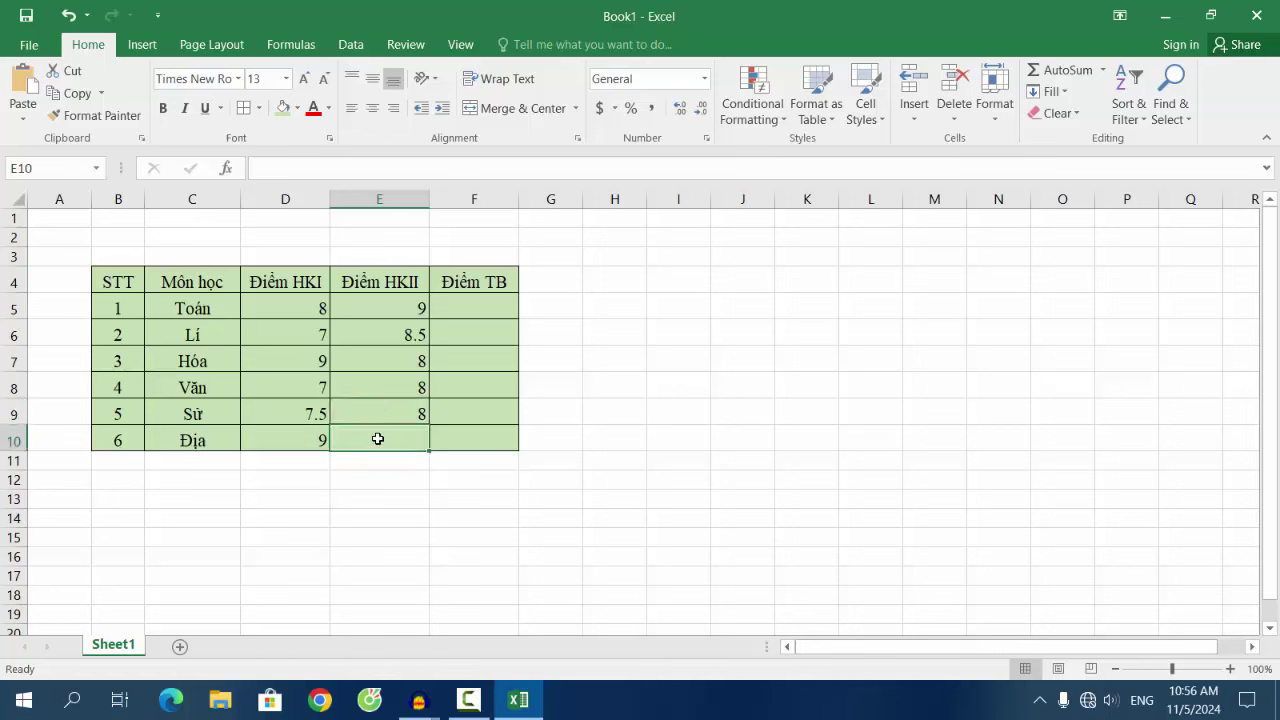
text(8.5)
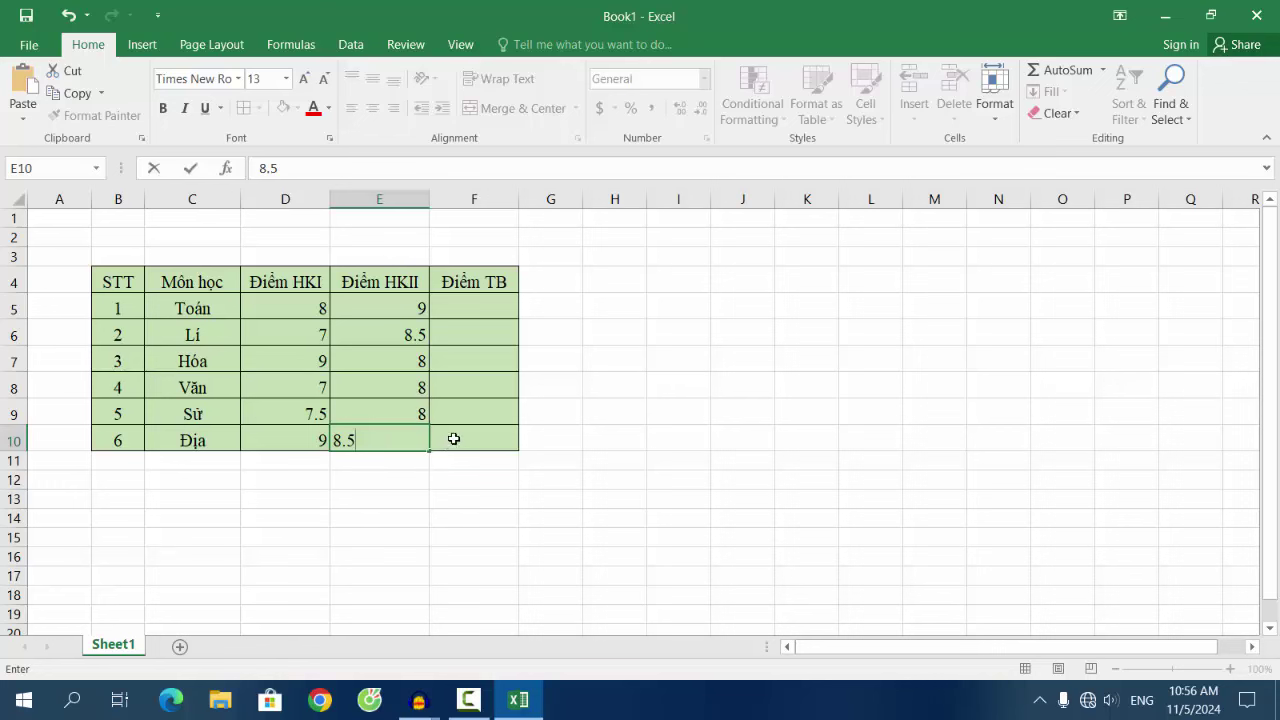
click(454, 439)
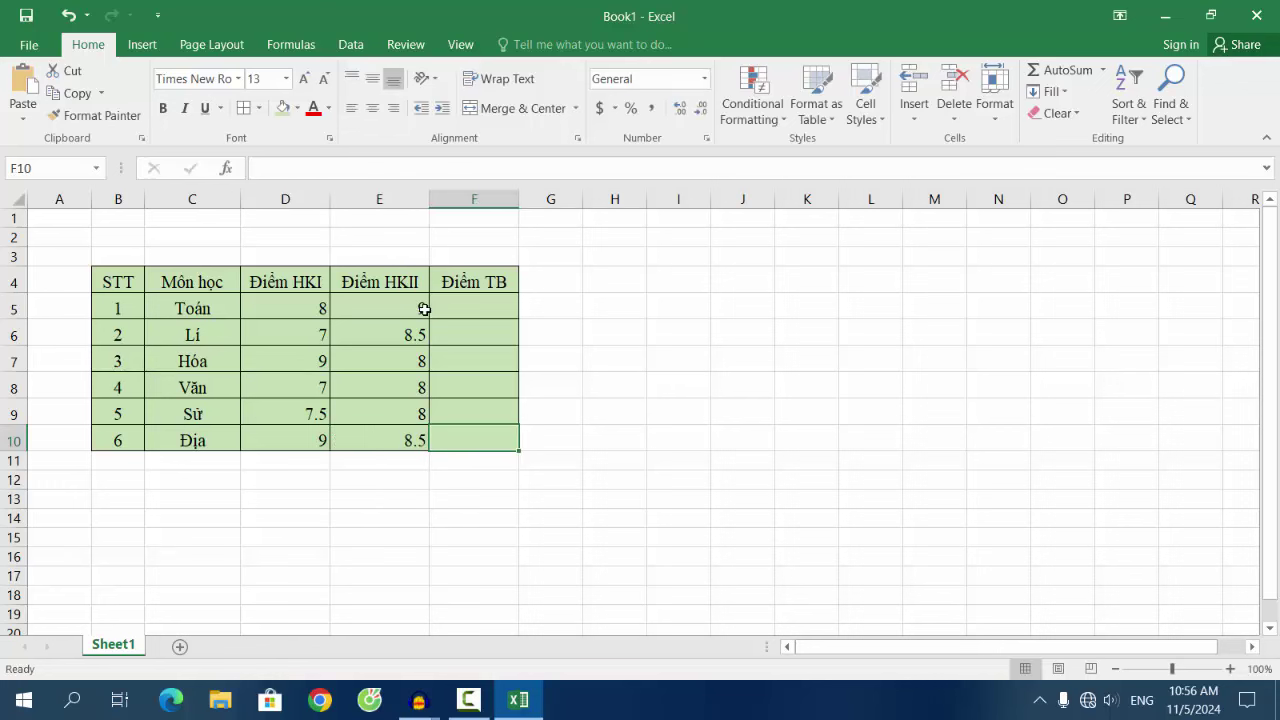
Center the scores in D5:E10
drag(273, 305, 400, 443)
click(372, 108)
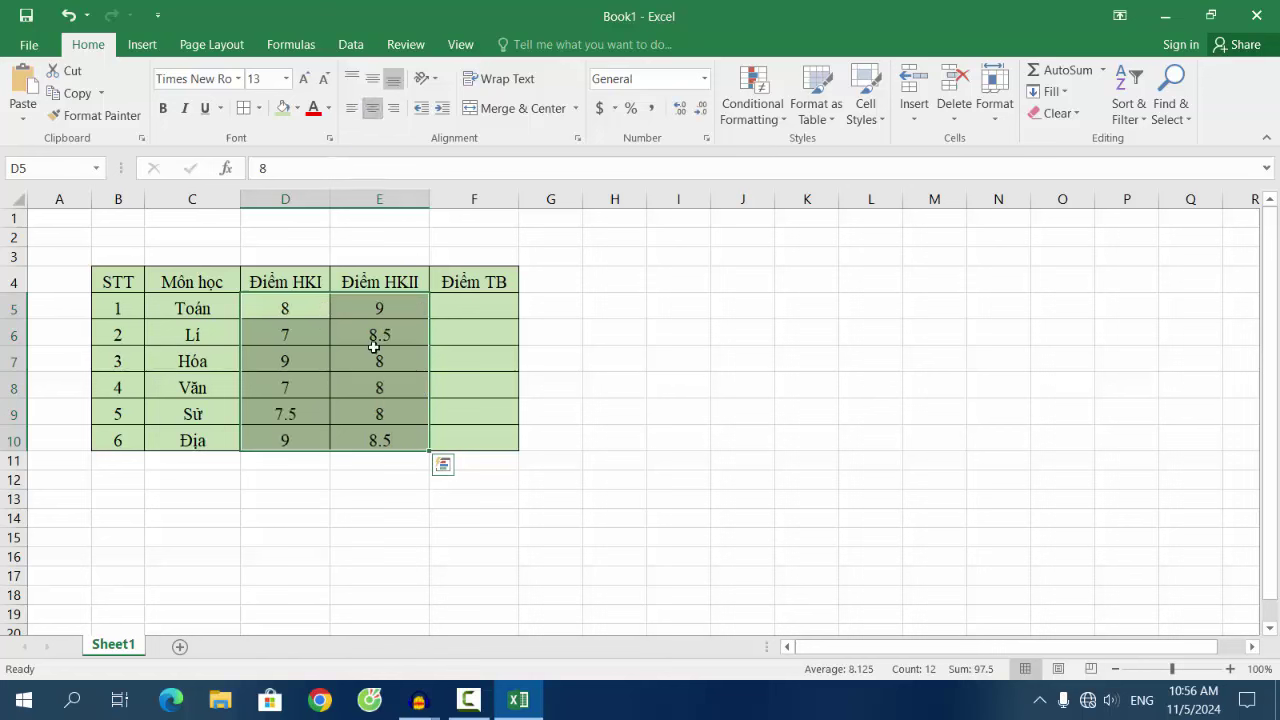
click(467, 313)
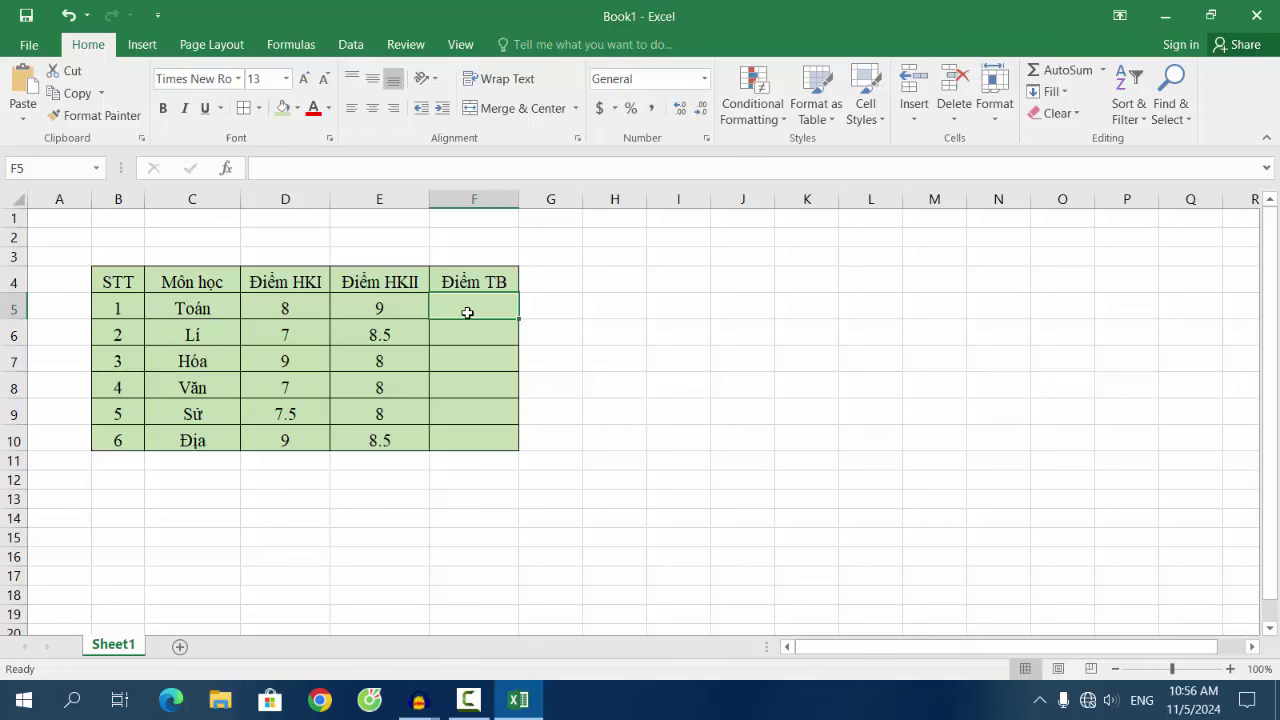
Check the values in D5 and E5, then select F5 for the average
click(304, 312)
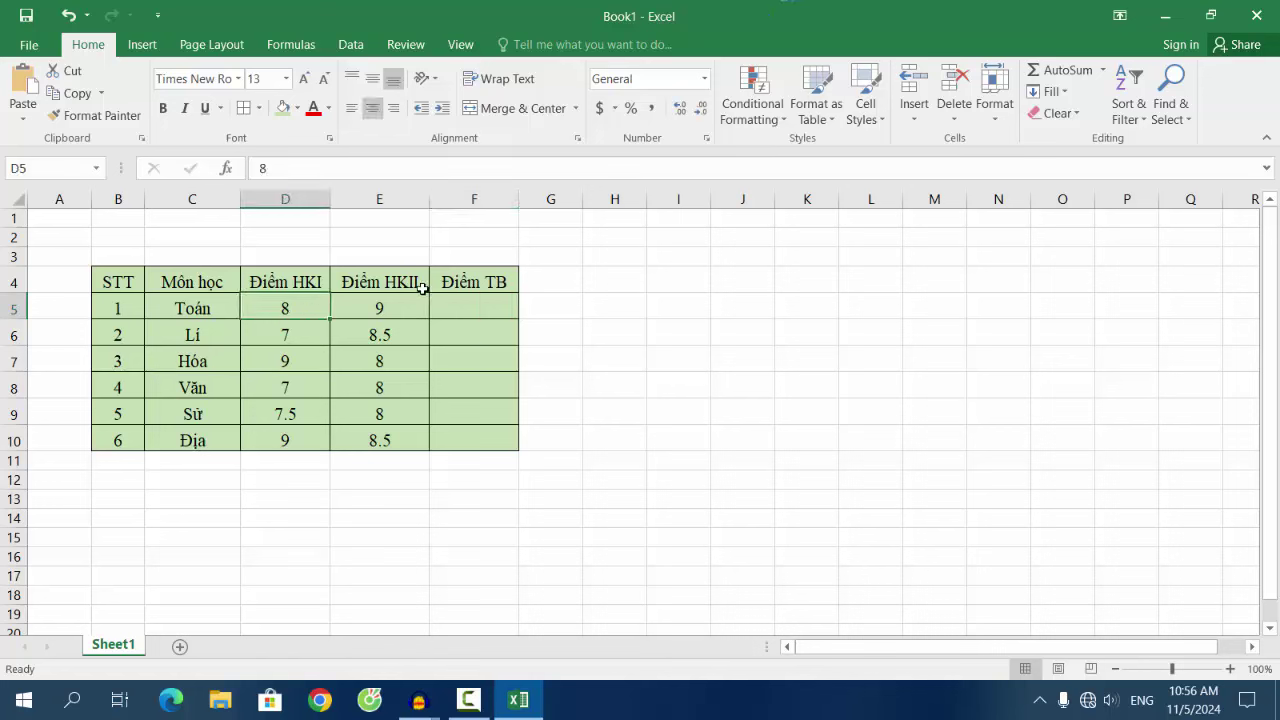
click(401, 313)
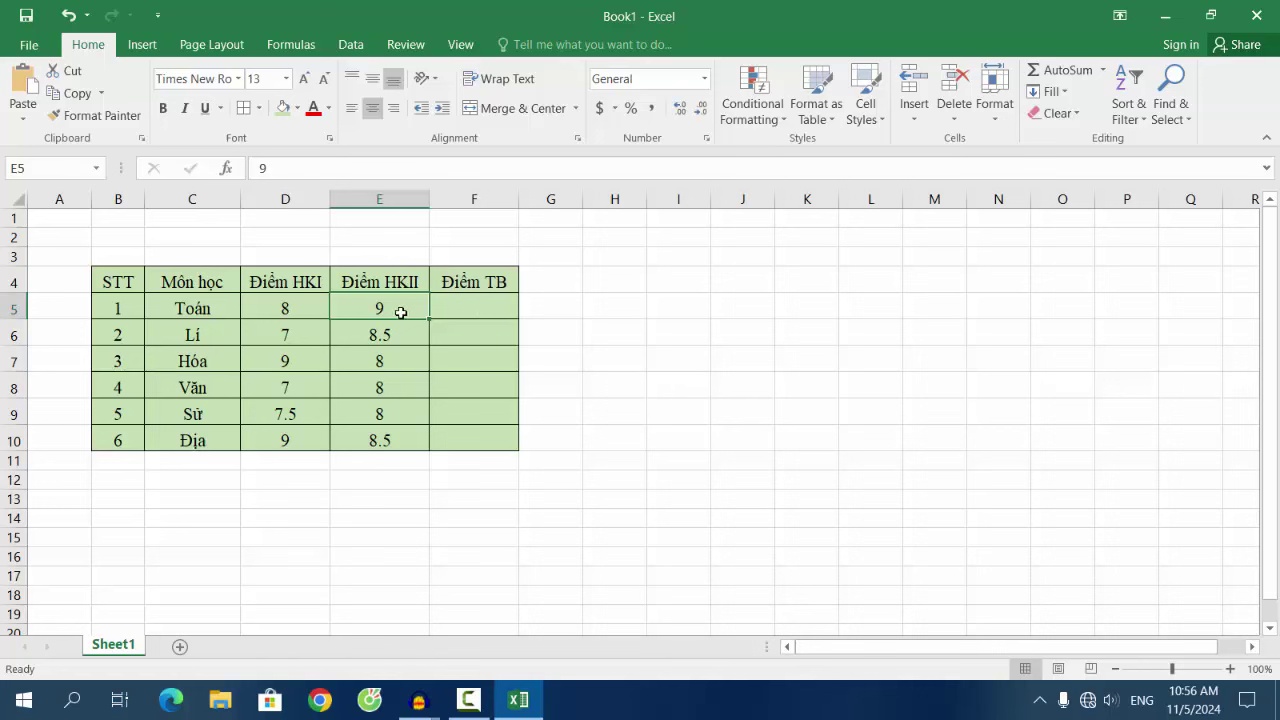
click(302, 307)
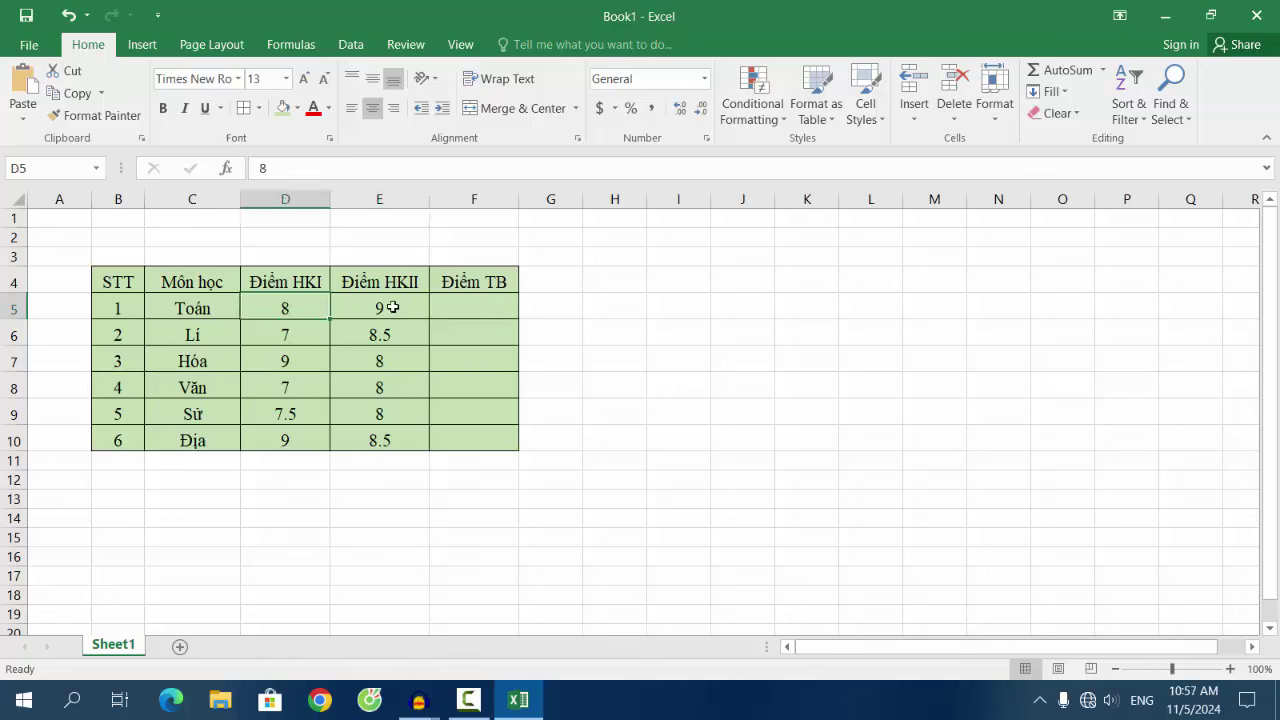
click(393, 307)
click(453, 311)
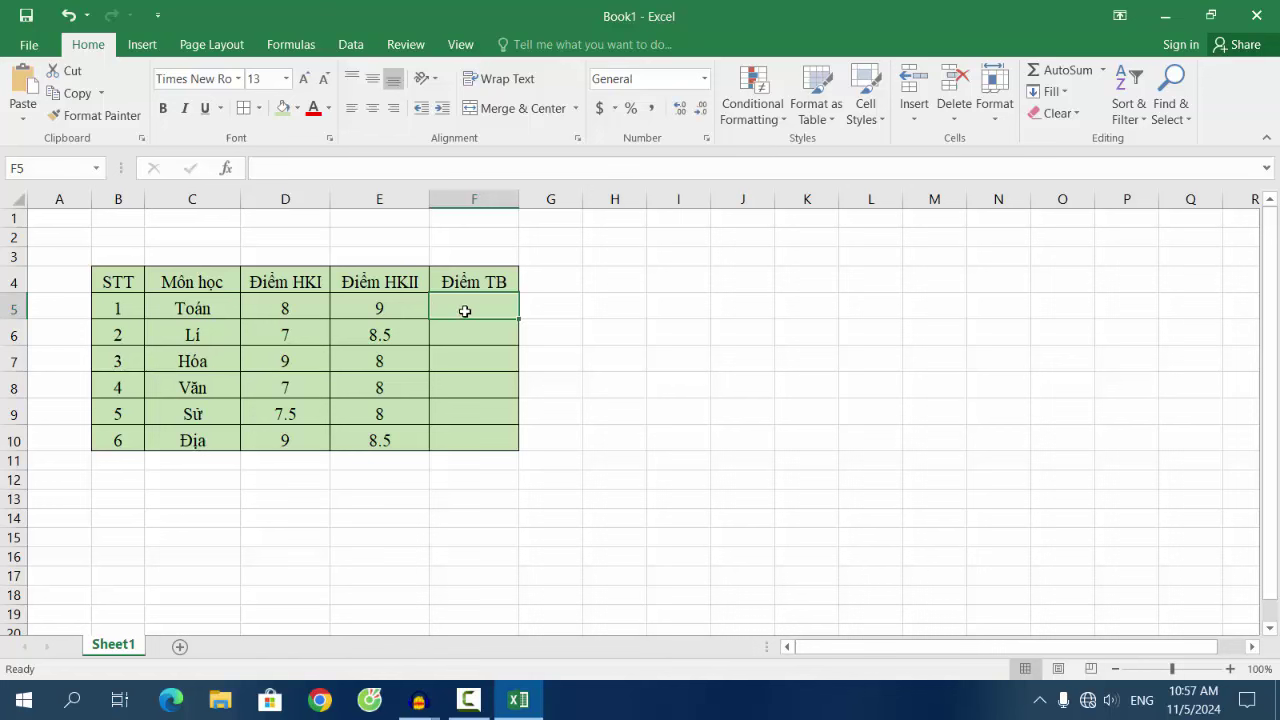
Start Toán's average in F5 as =D5+E5*2 using cell references
text(=)
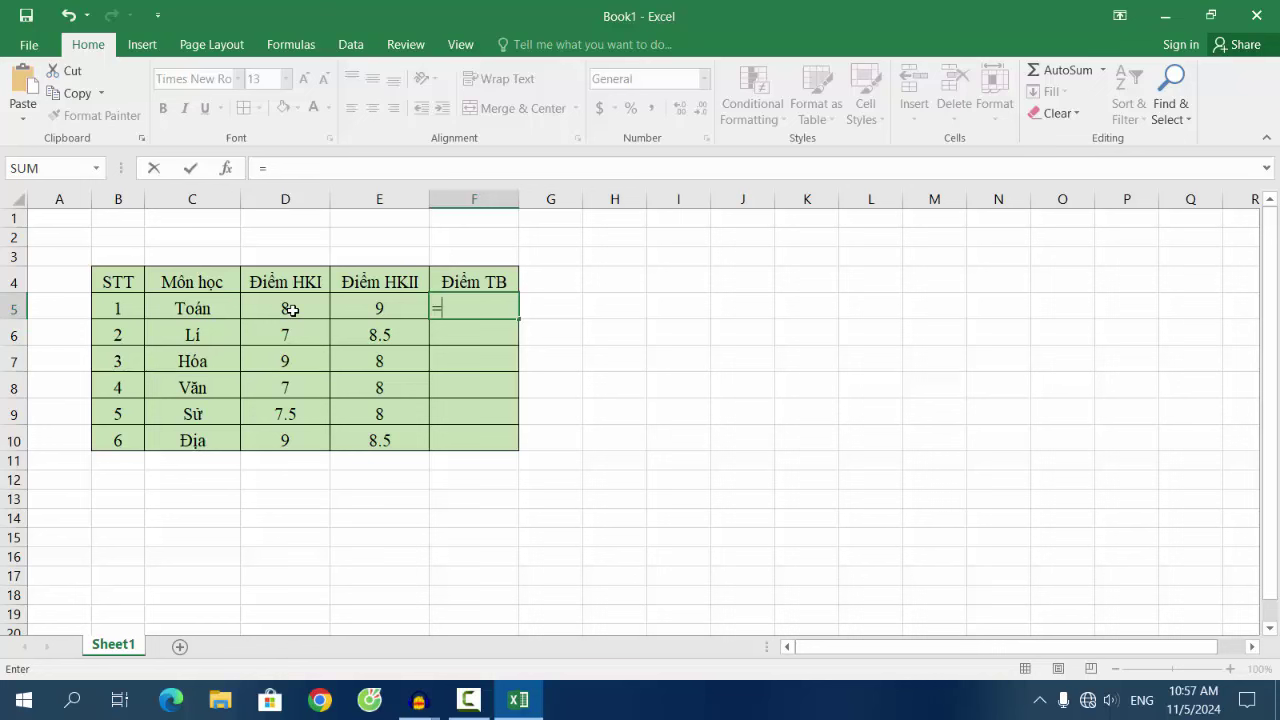
click(292, 310)
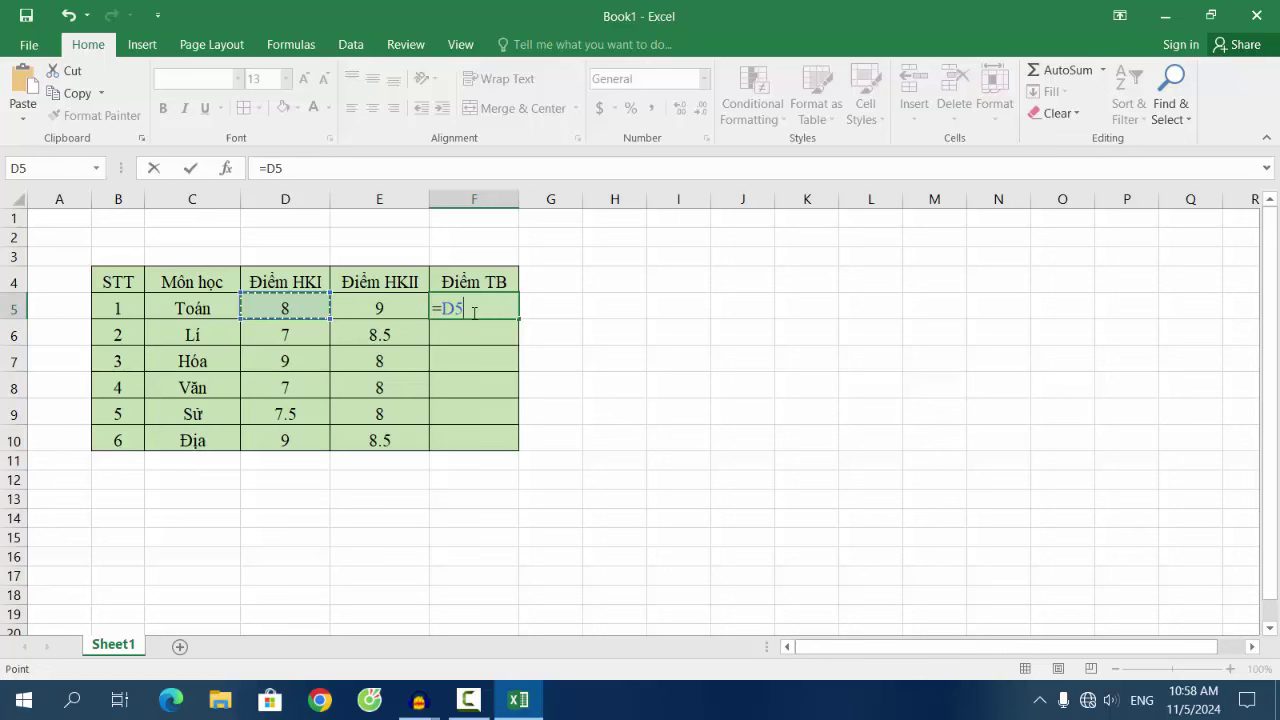
text(+)
click(373, 312)
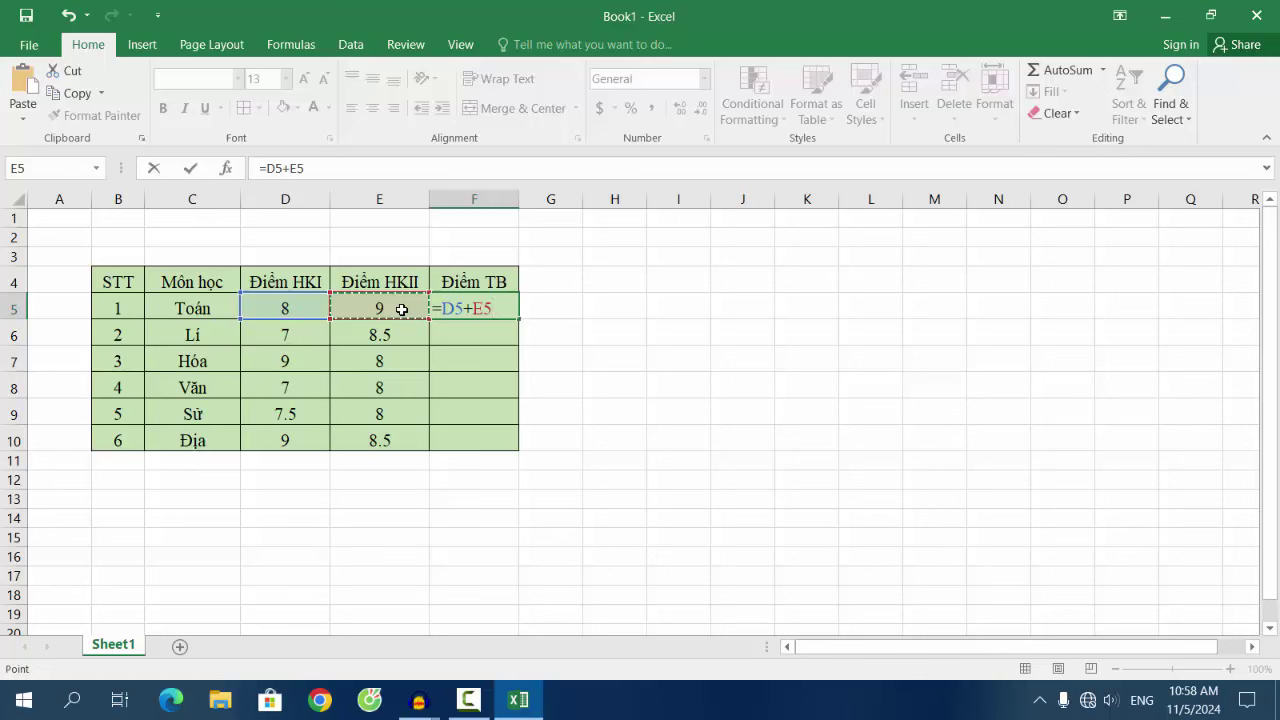
text(*)
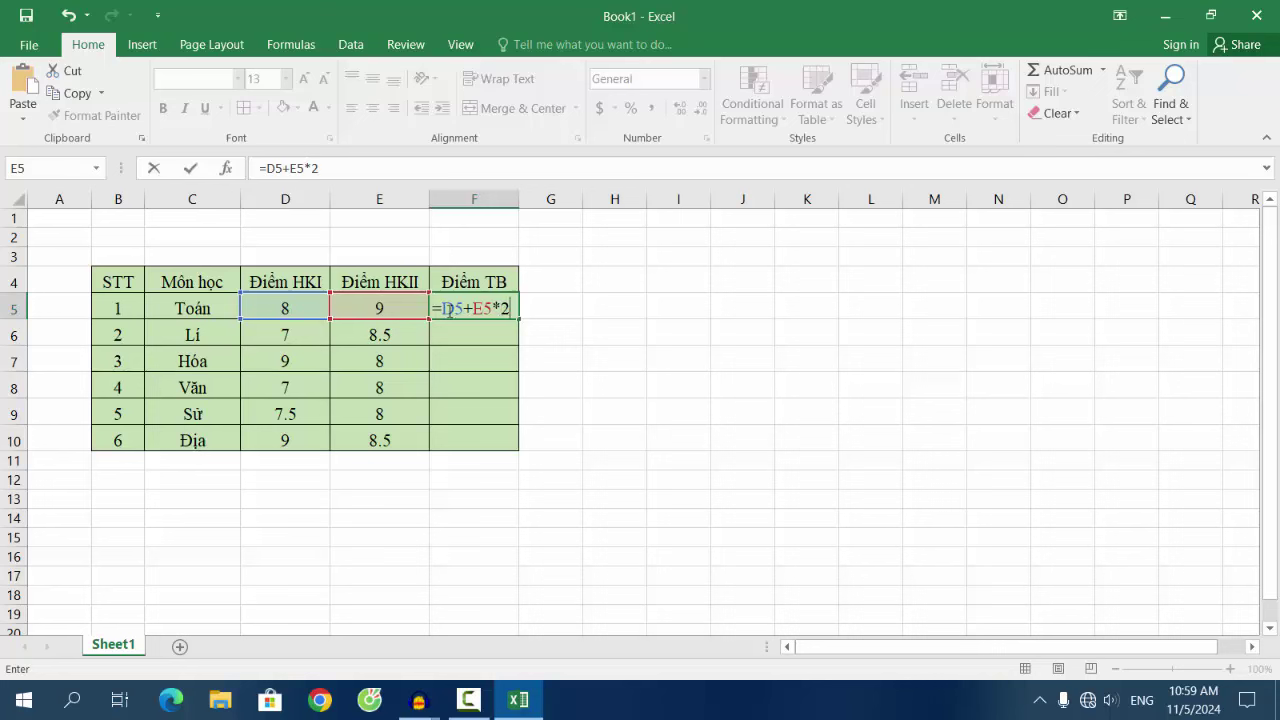
Bracket the formula and divide by 3, making F5 read =(D5+E5*2)/3
click(446, 308)
text(()
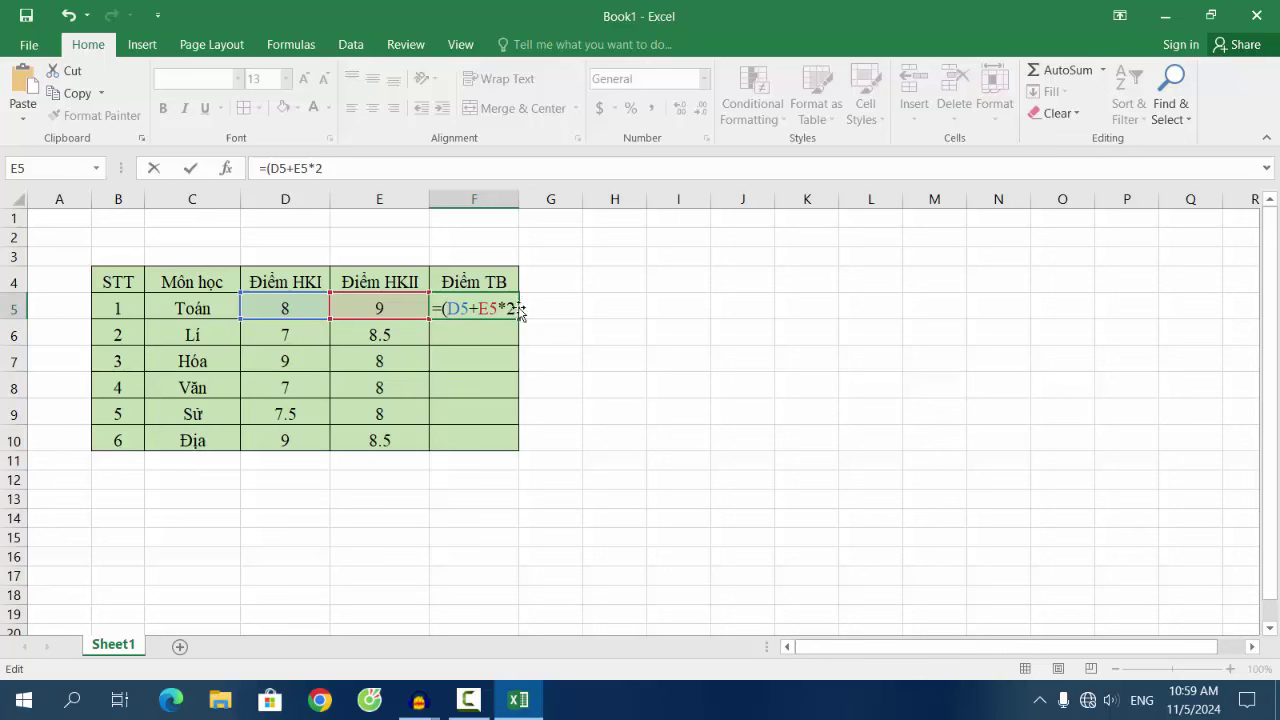
click(516, 308)
text()/3)
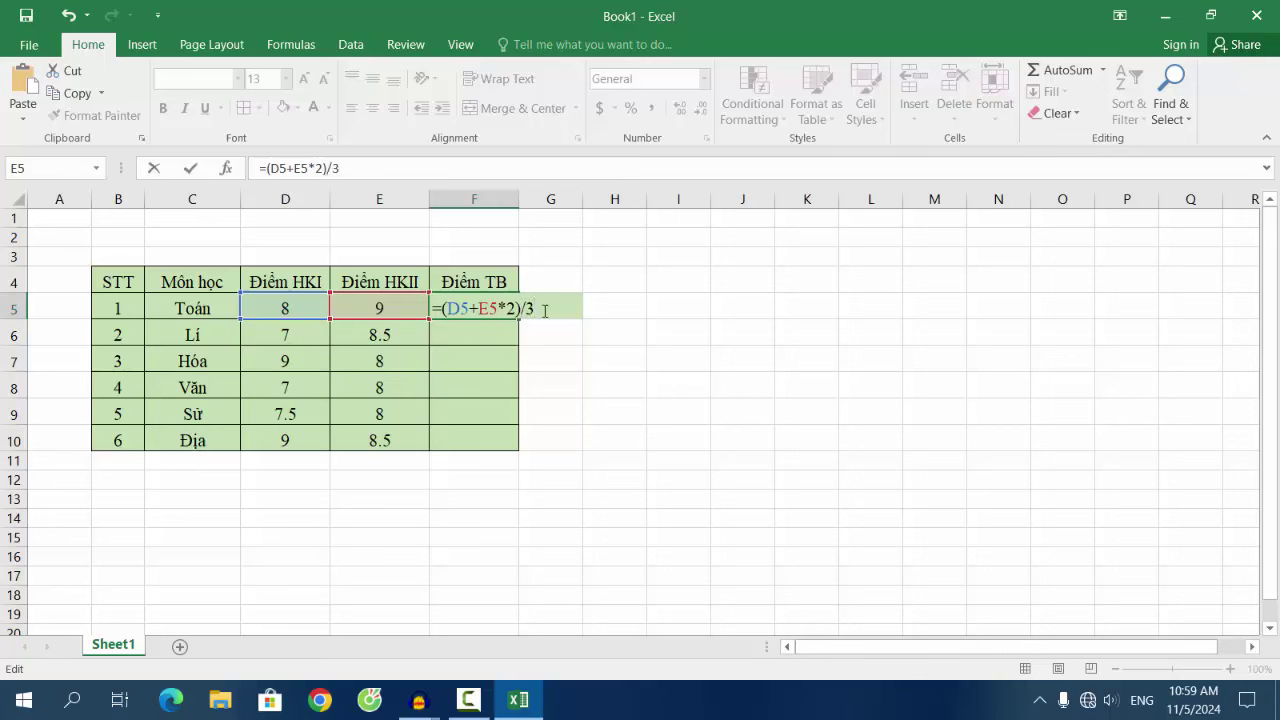
Commit the F5 formula and fill it down to F10, giving averages from 8.6666667 to 8.6666667
key(Return)
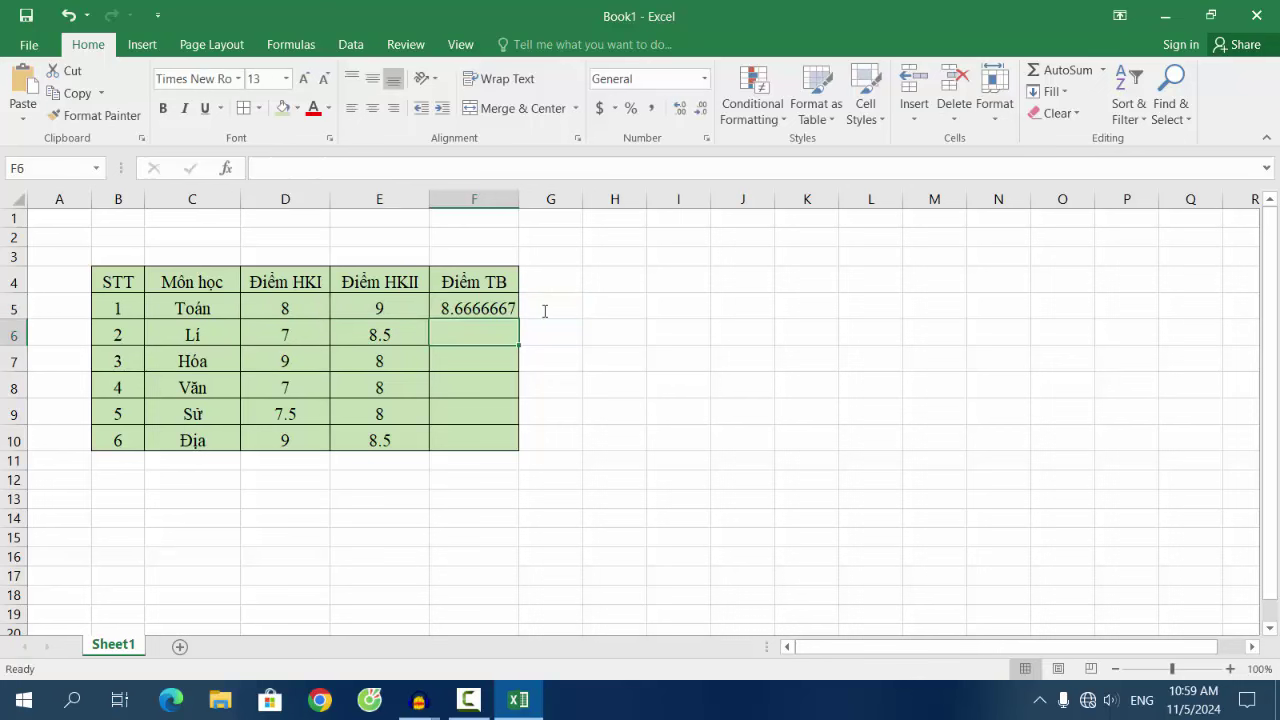
click(478, 312)
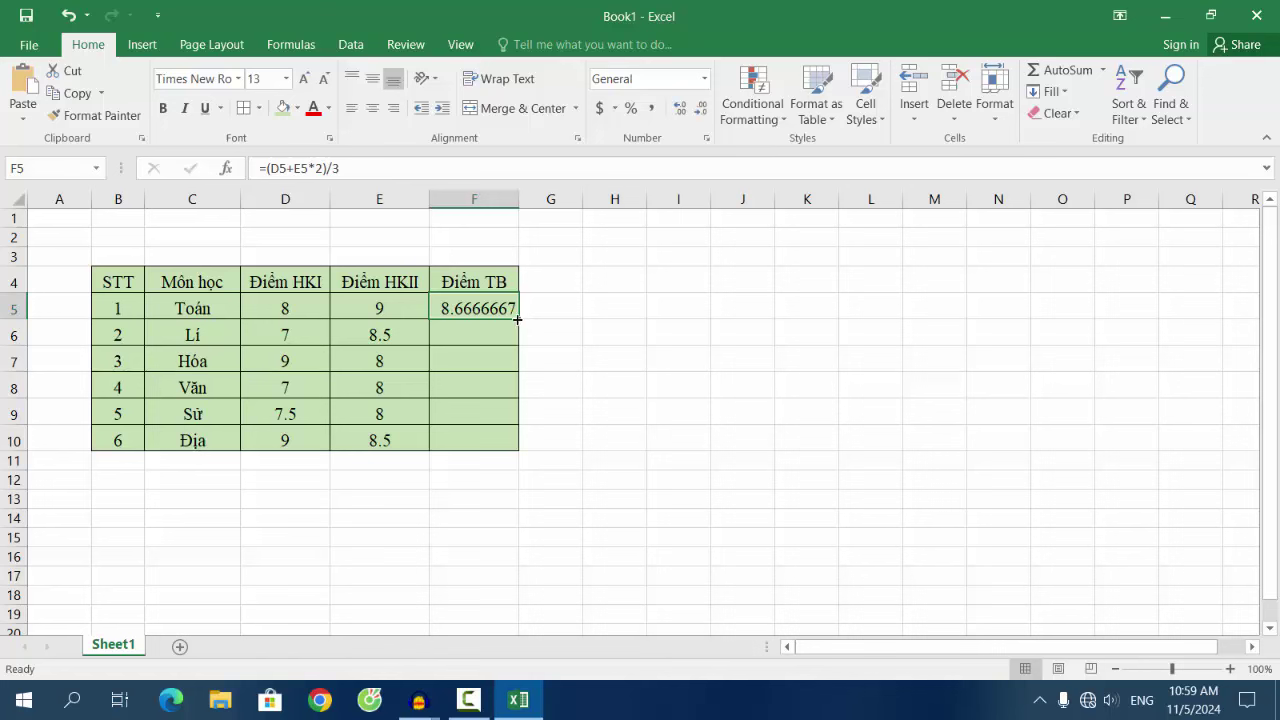
drag(519, 319, 521, 437)
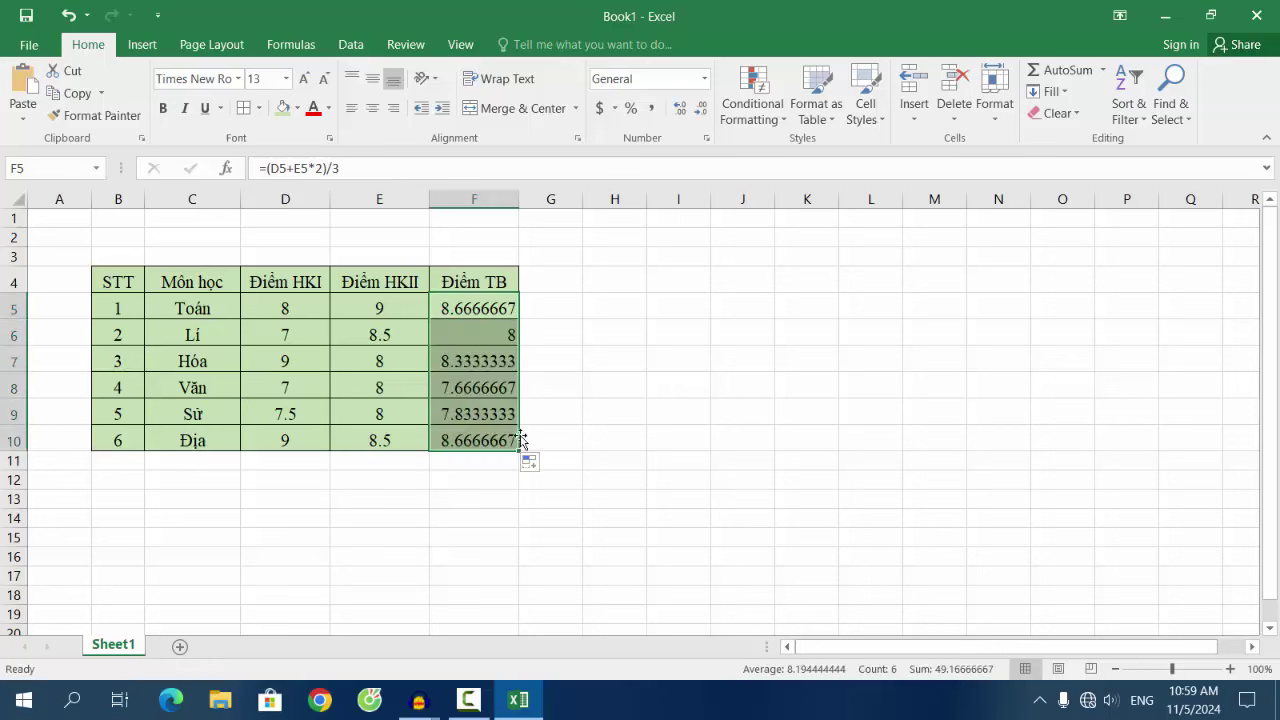
click(540, 378)
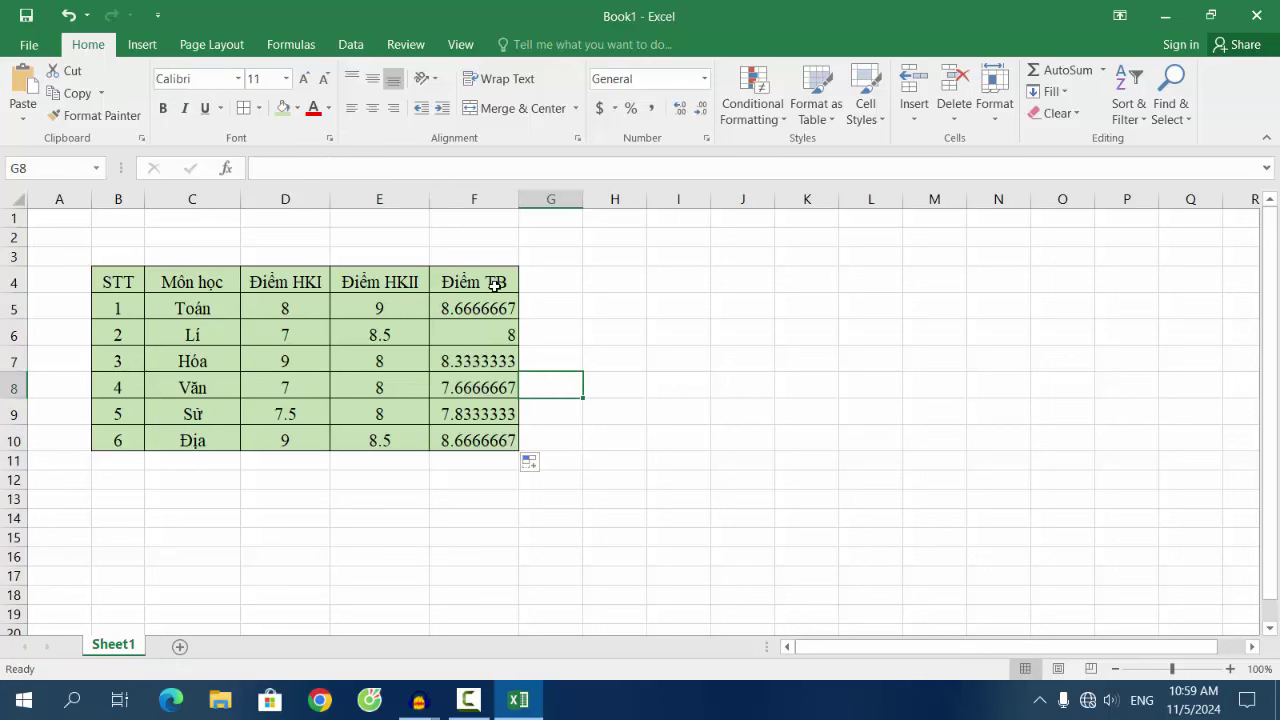
click(487, 333)
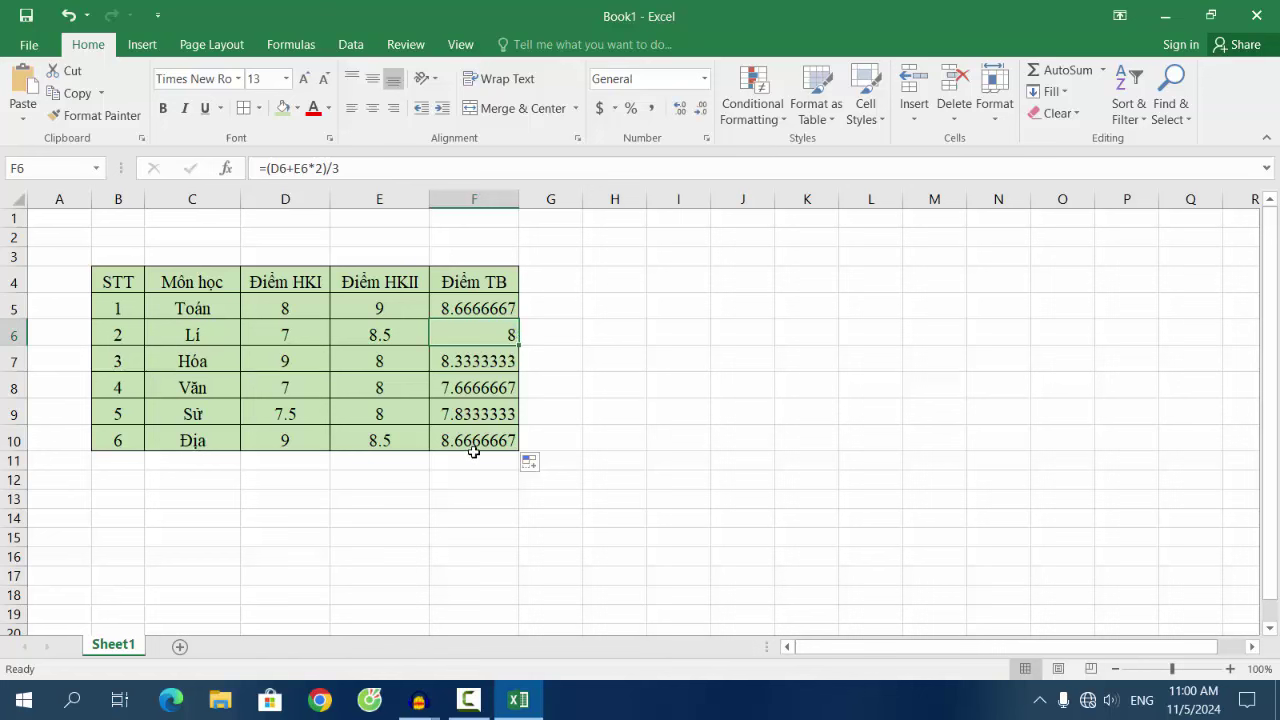
click(497, 309)
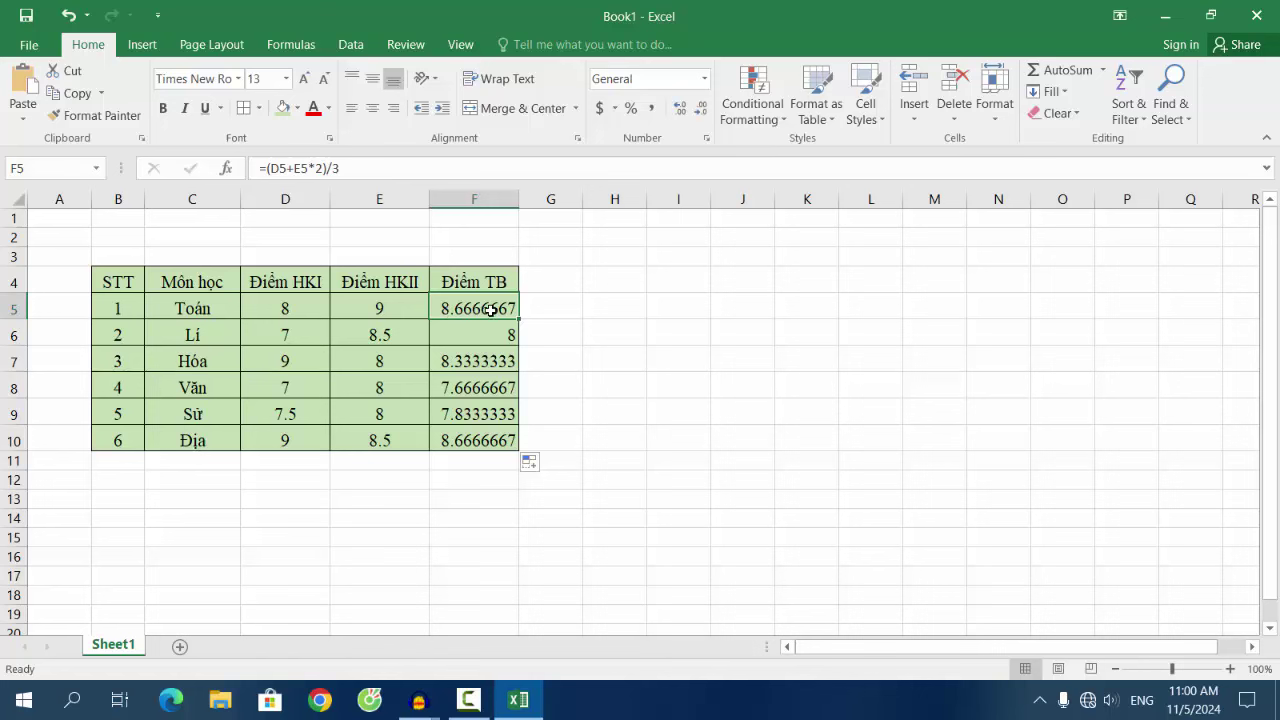
click(482, 363)
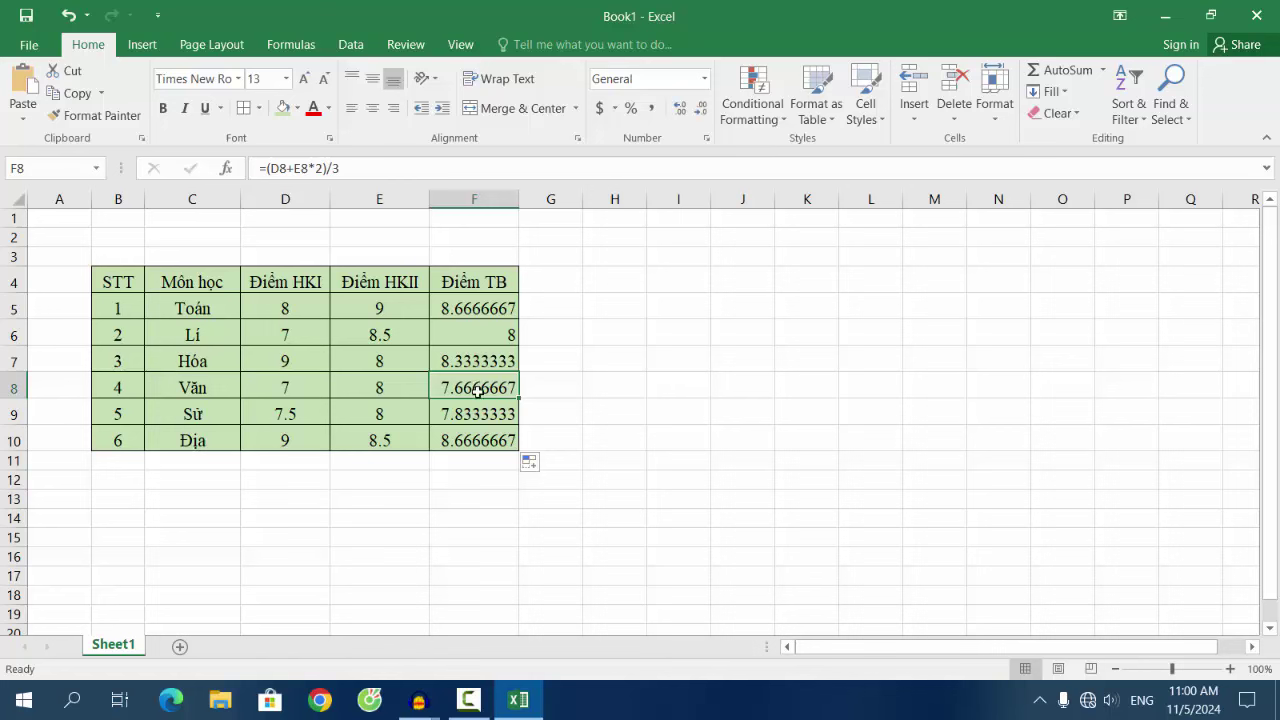
click(476, 413)
click(472, 437)
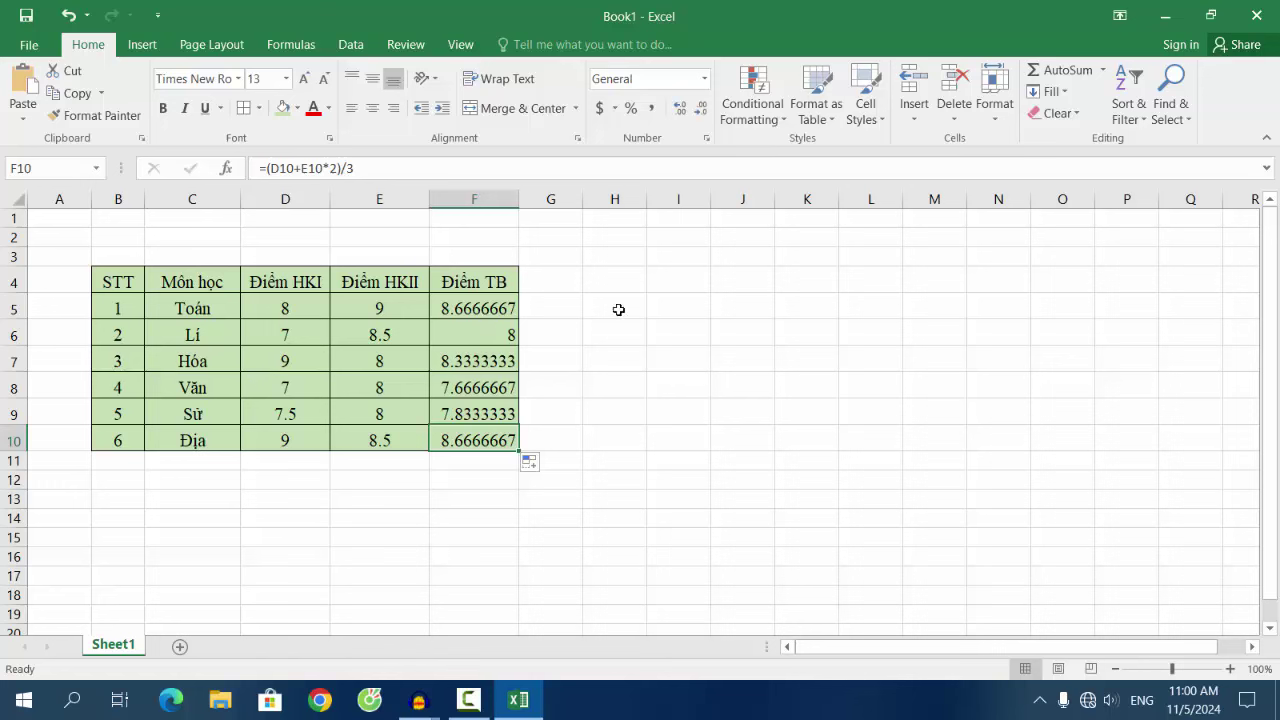
click(468, 308)
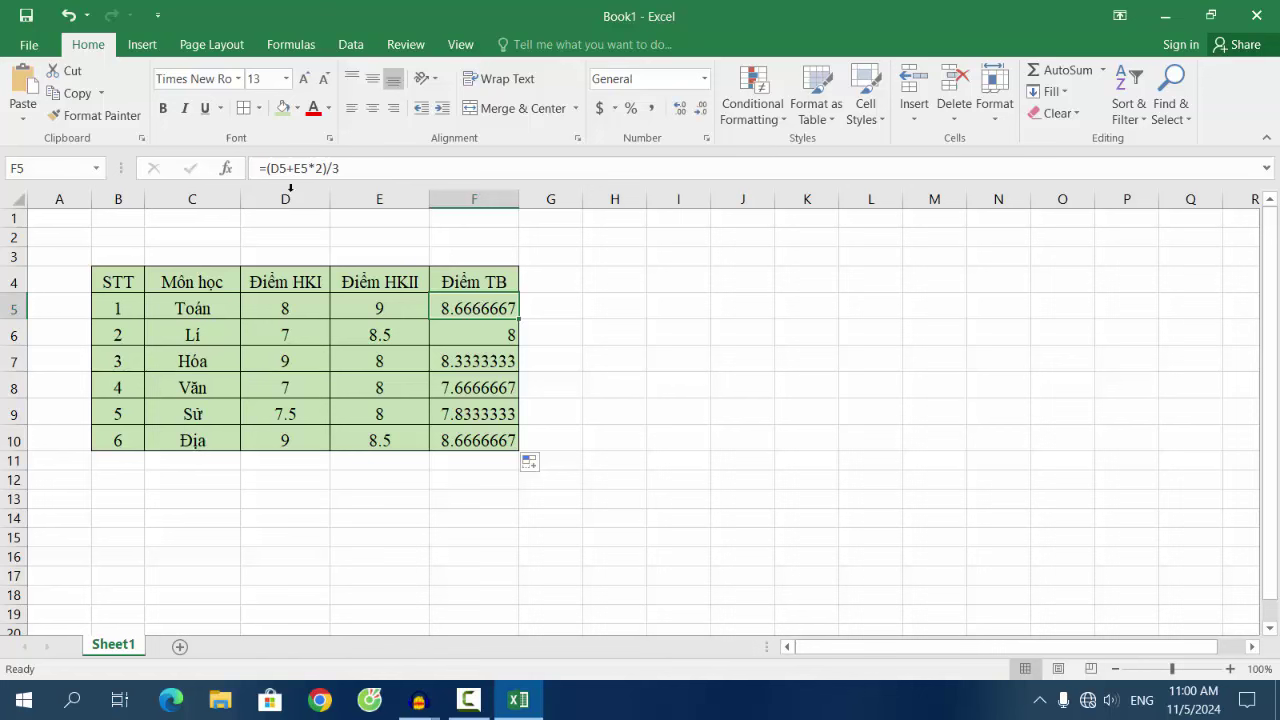
Leave the current F5 formula edit and reselect cell F5
drag(345, 169, 277, 169)
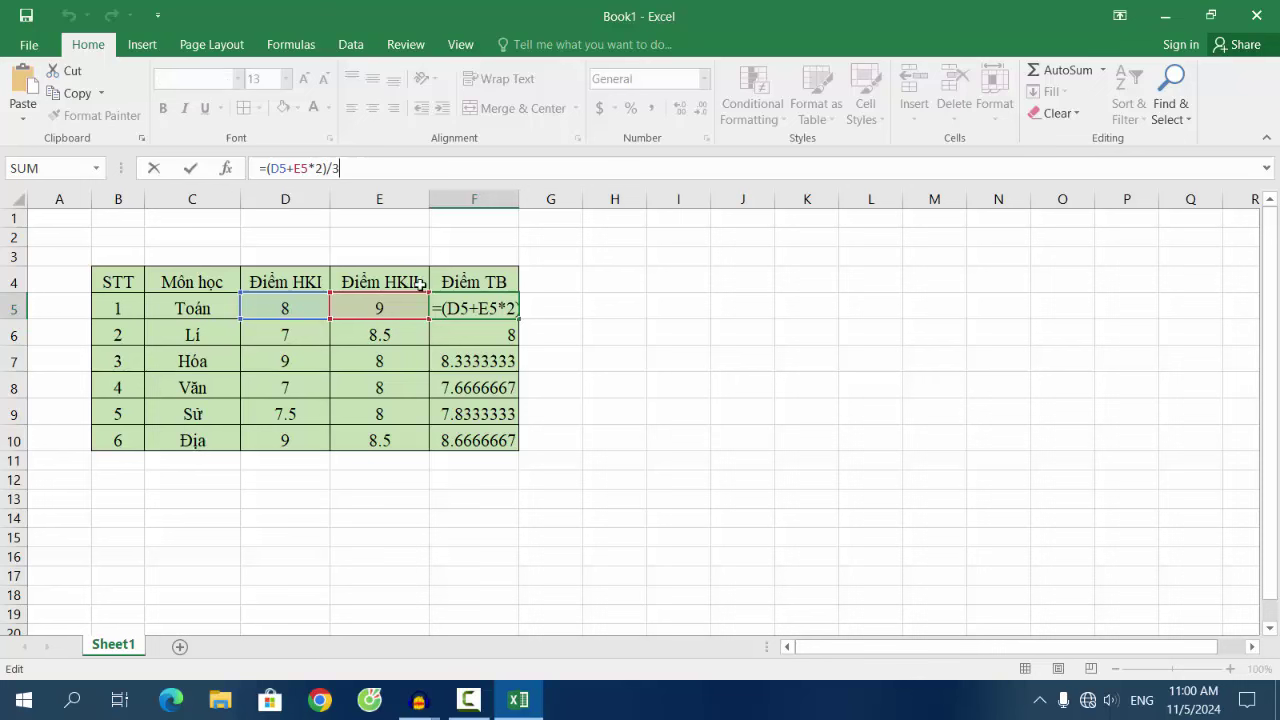
click(471, 362)
click(465, 306)
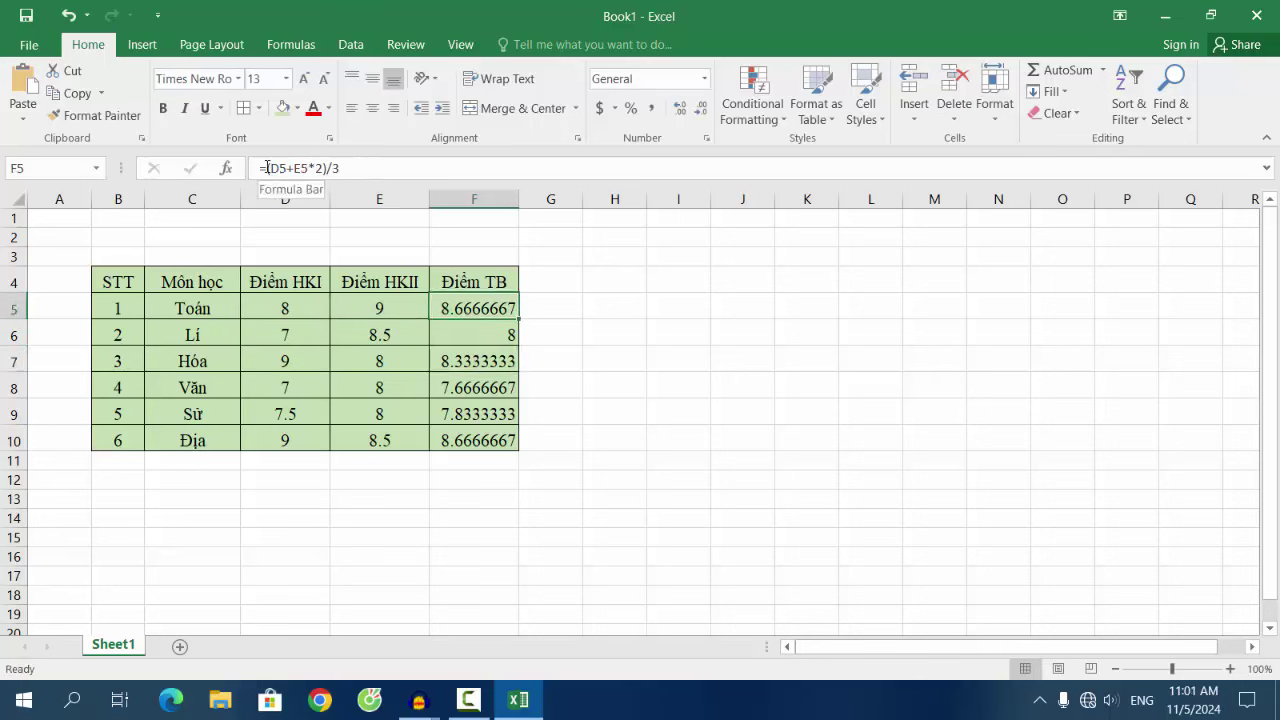
Wrap F5's average in ROUND((D5+E5*2)/3,2) so it shows 8.67
click(266, 168)
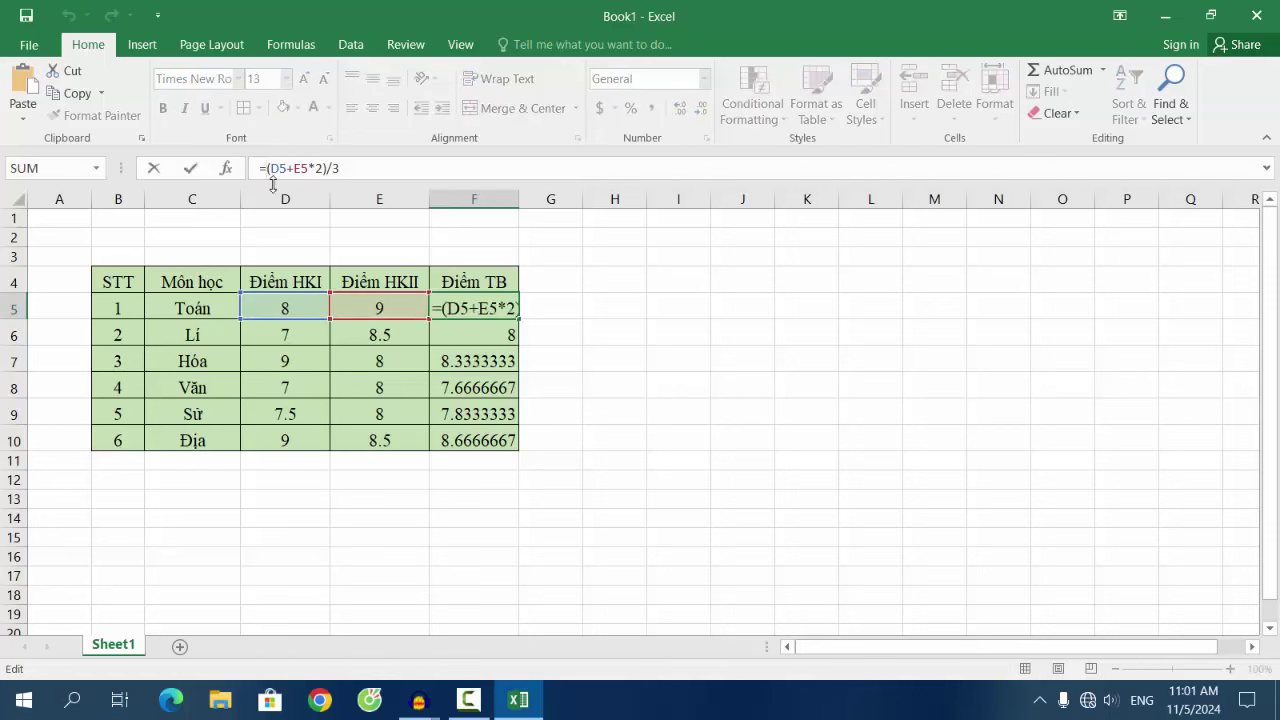
text(r)
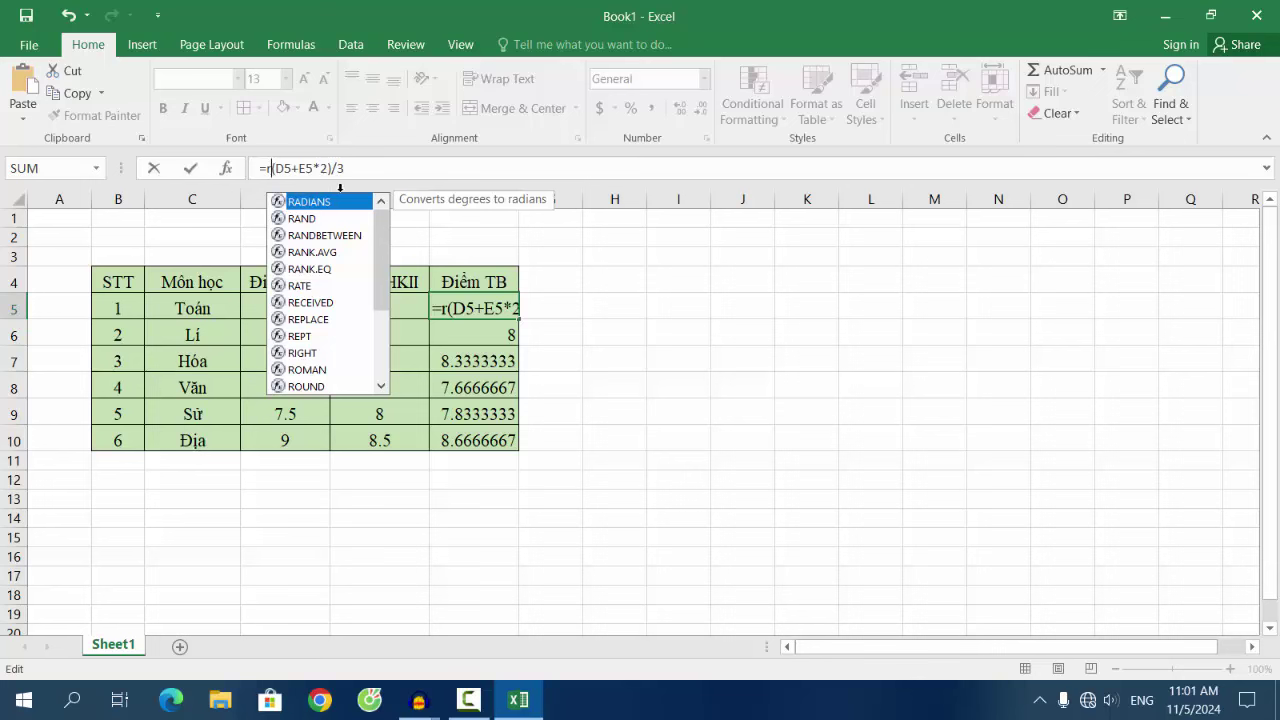
click(340, 202)
text(o)
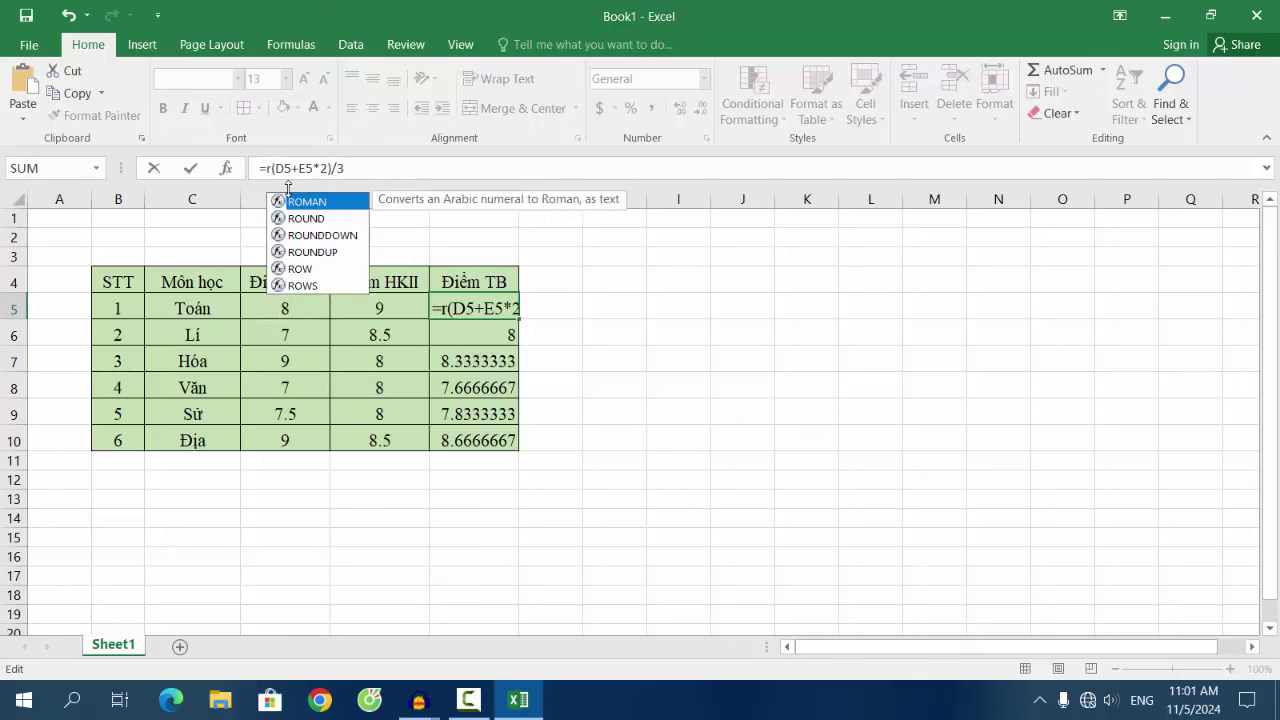
text(und)
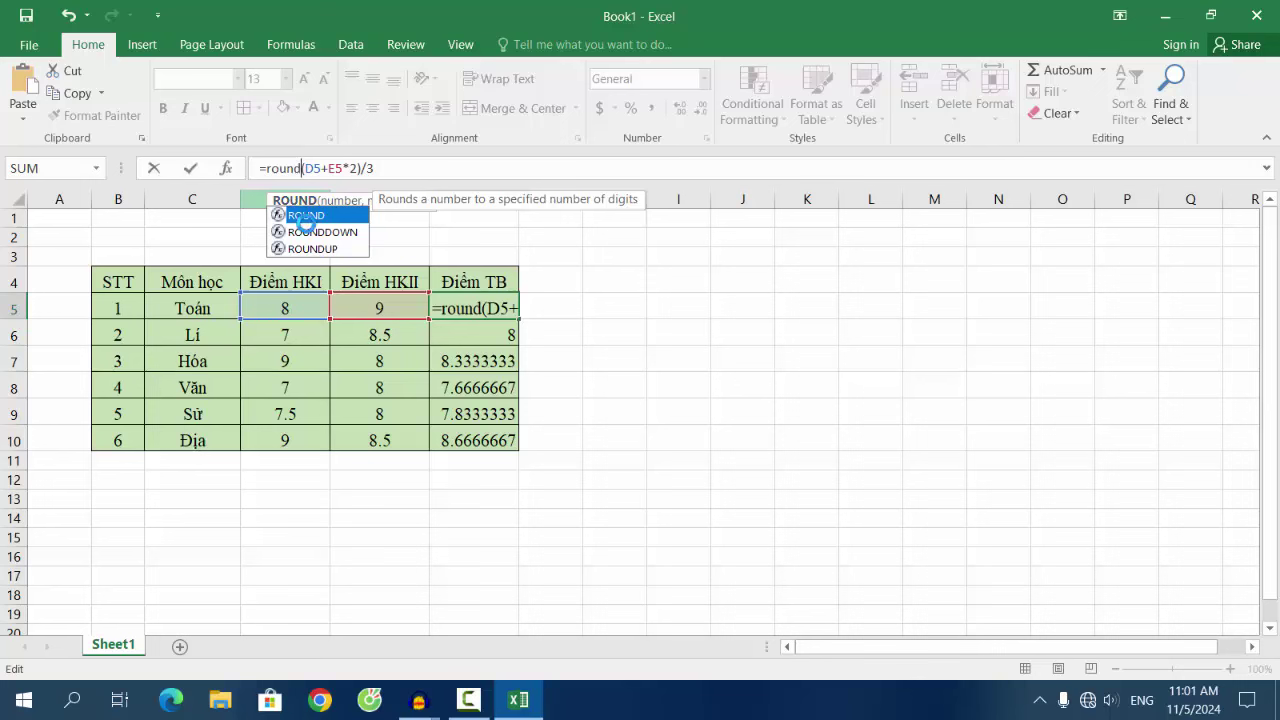
click(315, 219)
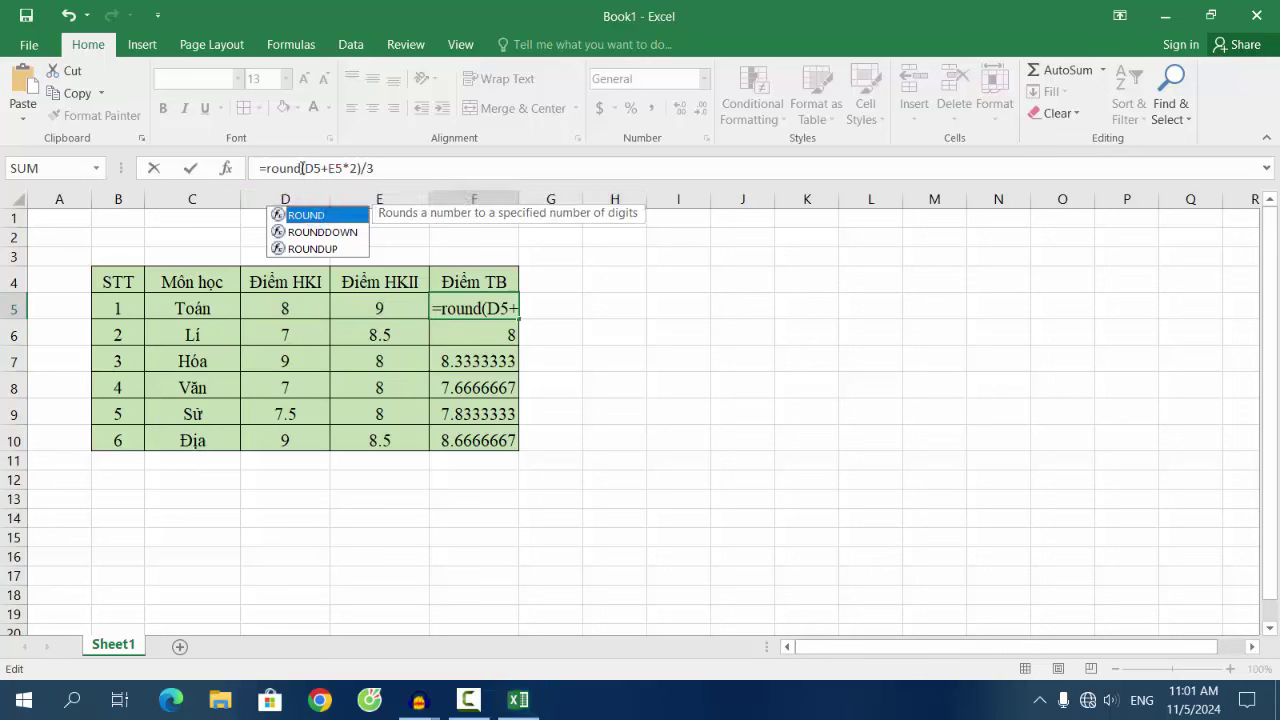
click(302, 168)
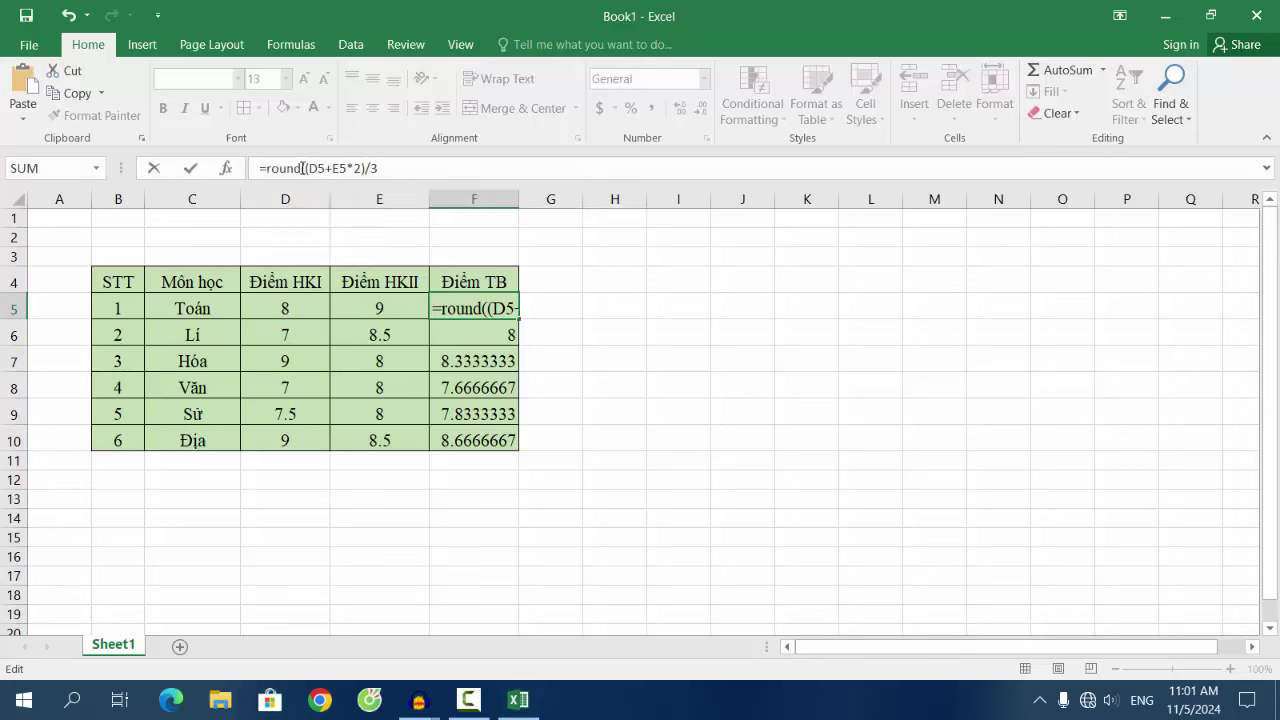
text(()
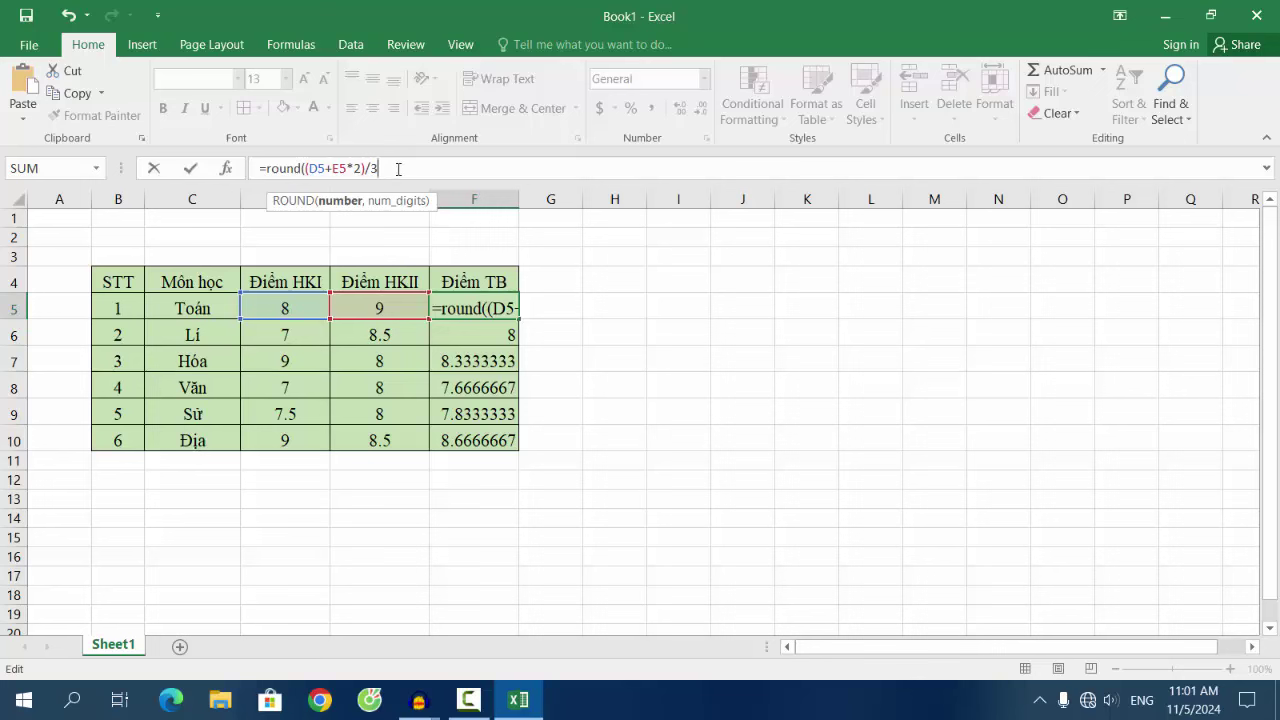
text(')
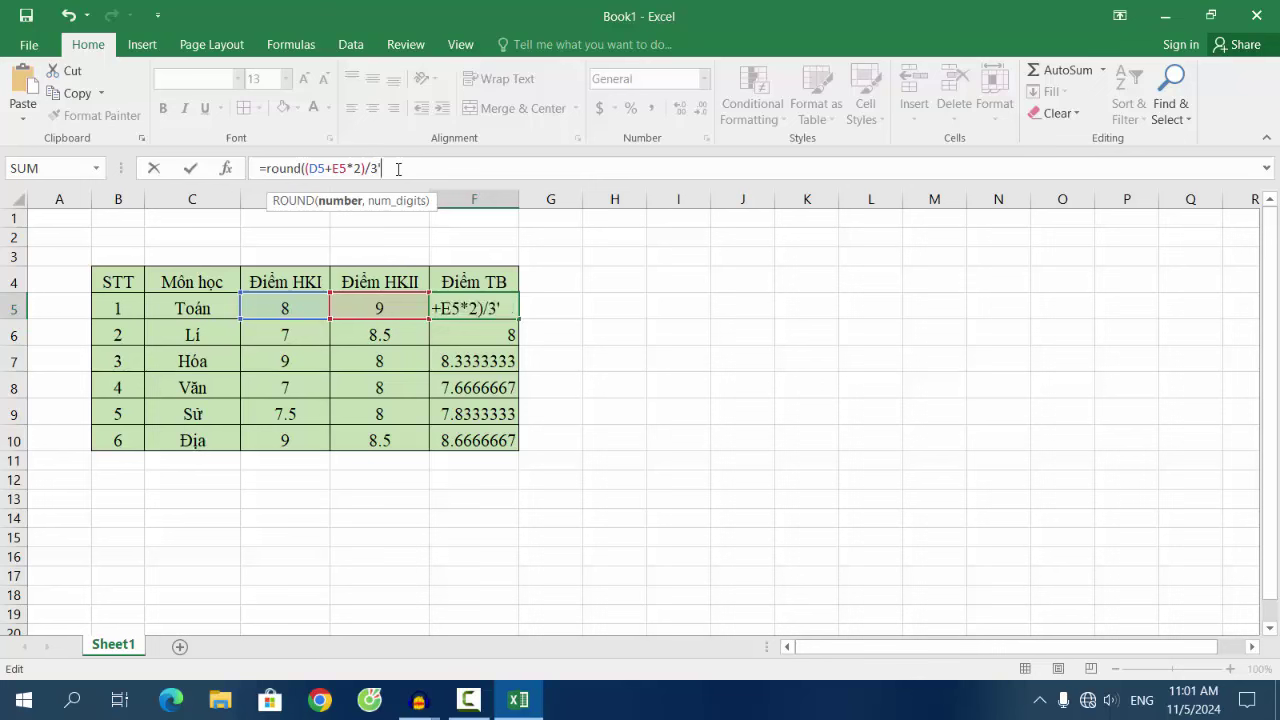
text(,2)
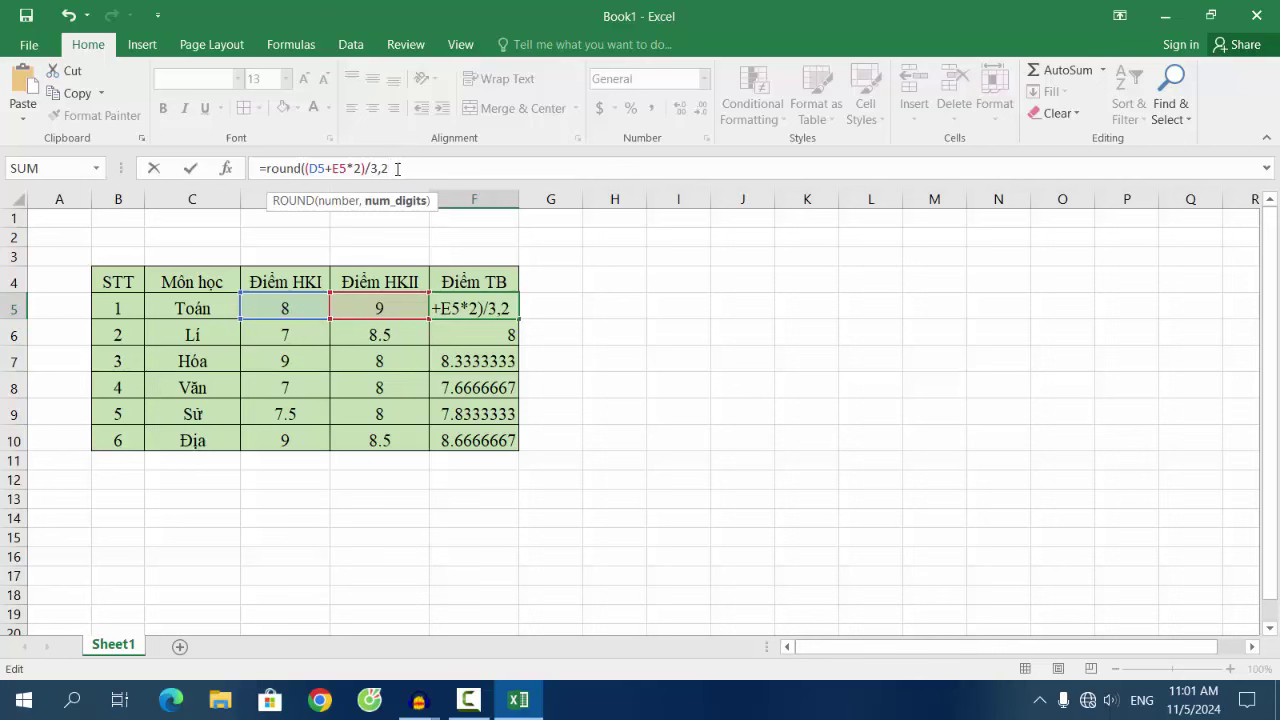
click(397, 160)
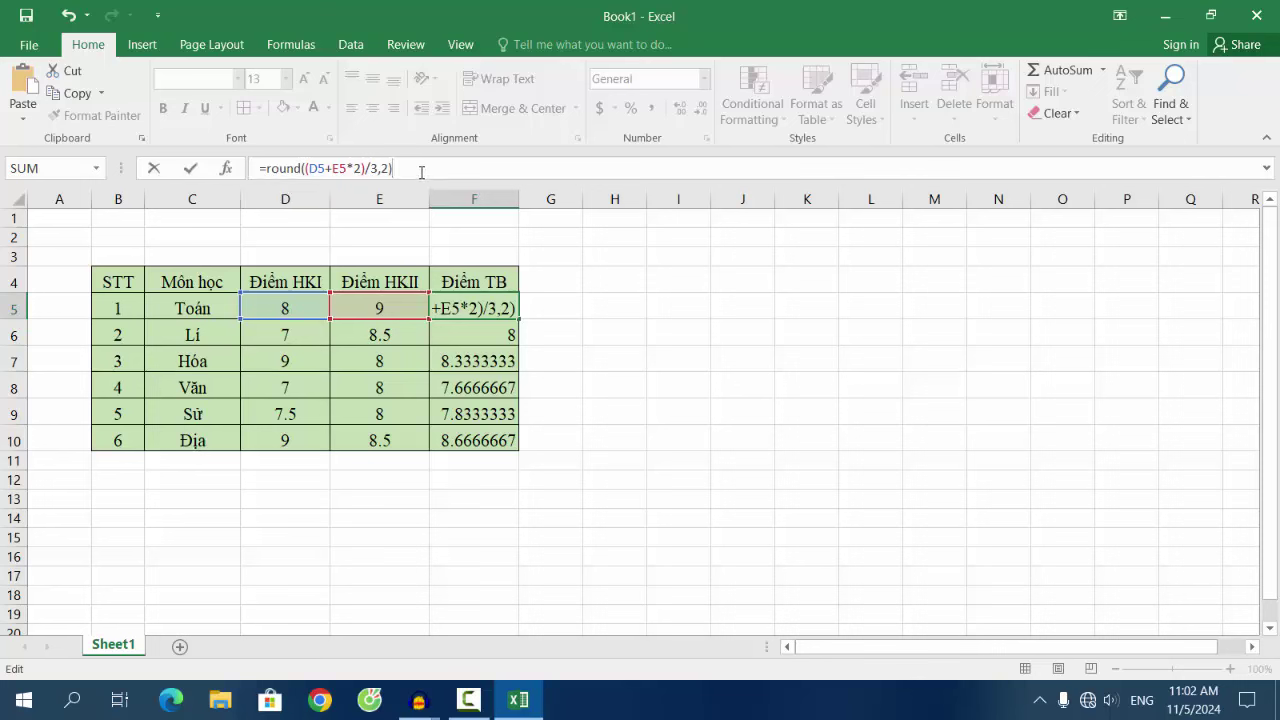
key(Return)
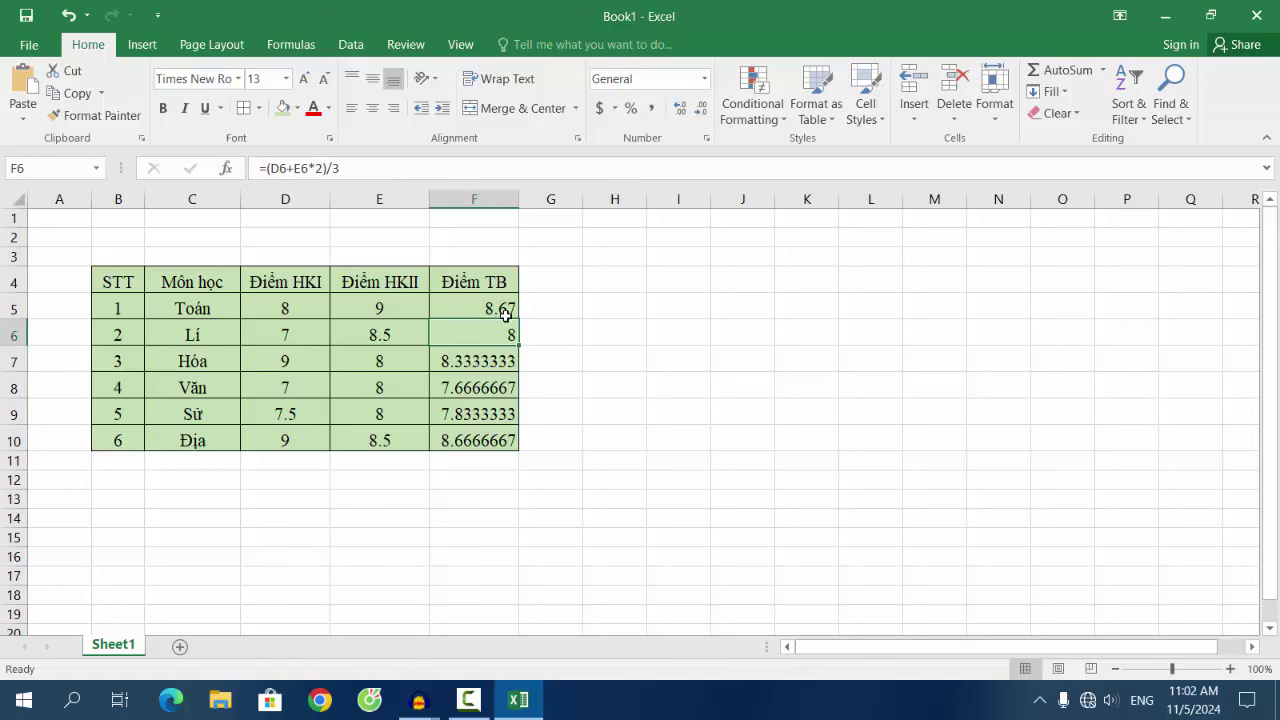
Fill F5's ROUND formula down to F10, giving 8.67, 8, 8.33, 7.67, 7.83, 8.67
click(503, 314)
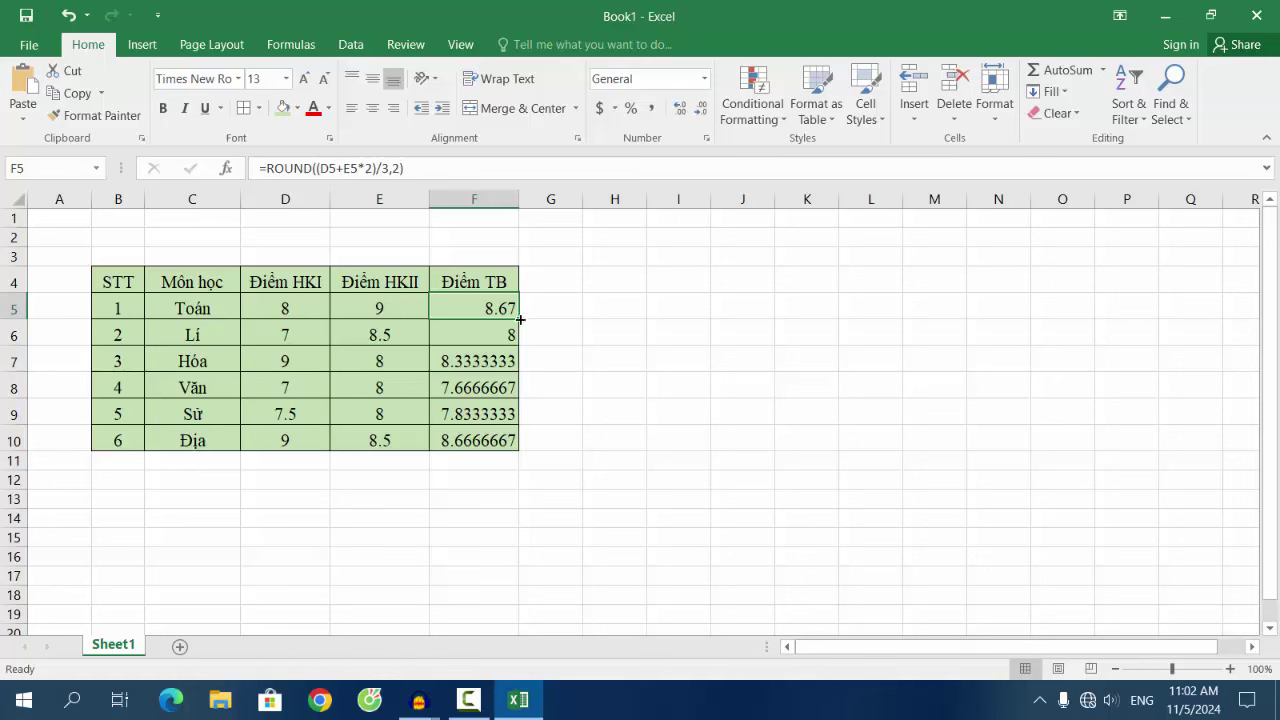
drag(520, 319, 520, 450)
click(497, 308)
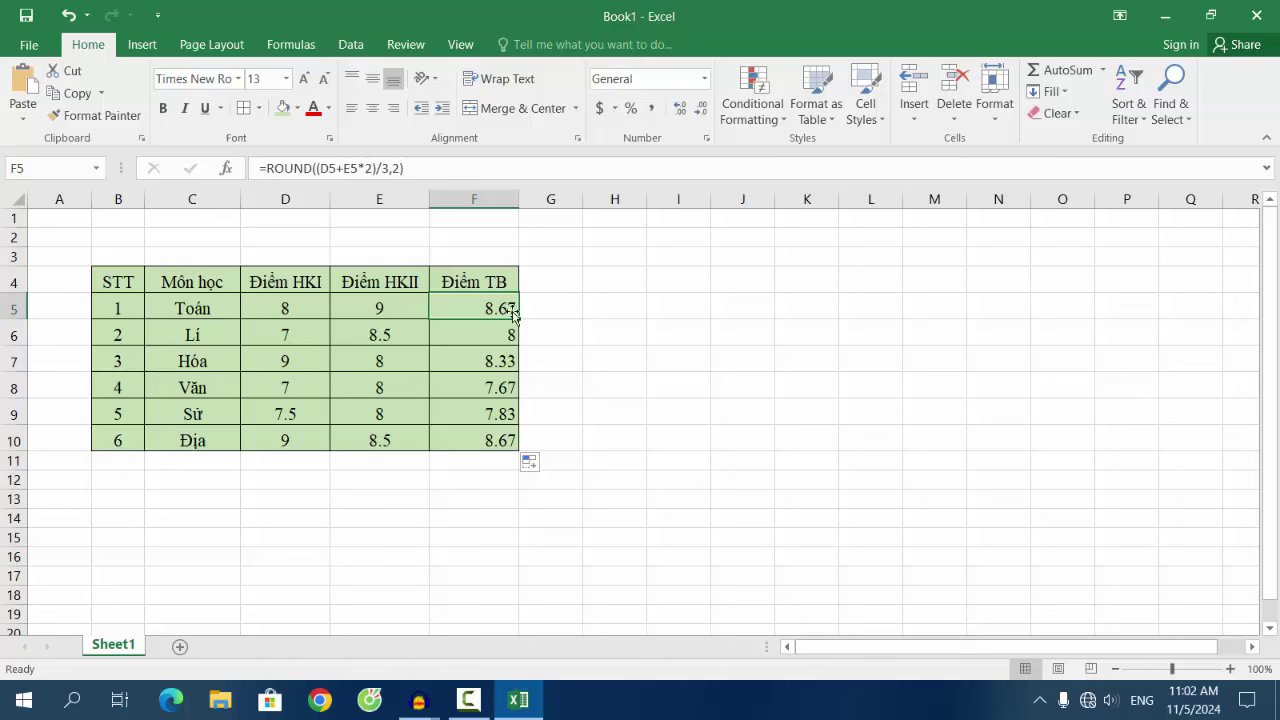
Change F5's ROUND digit count from 2 to 1
click(399, 168)
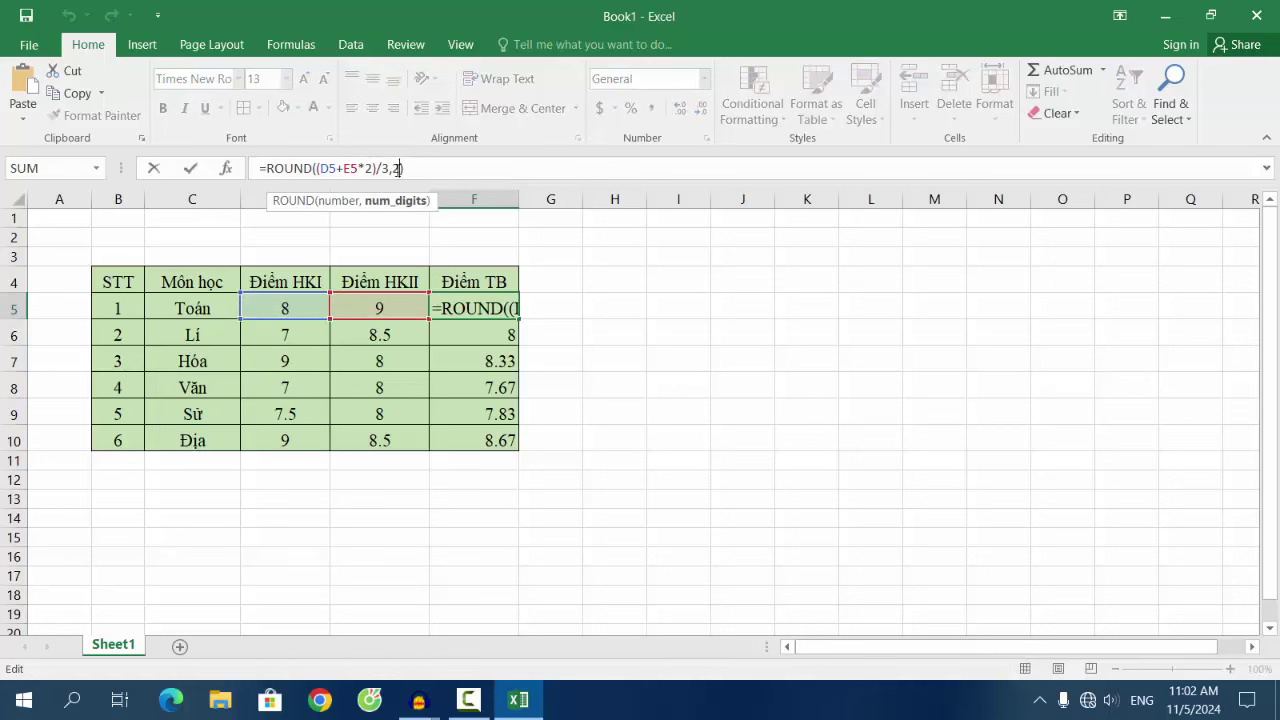
key(BackSpace)
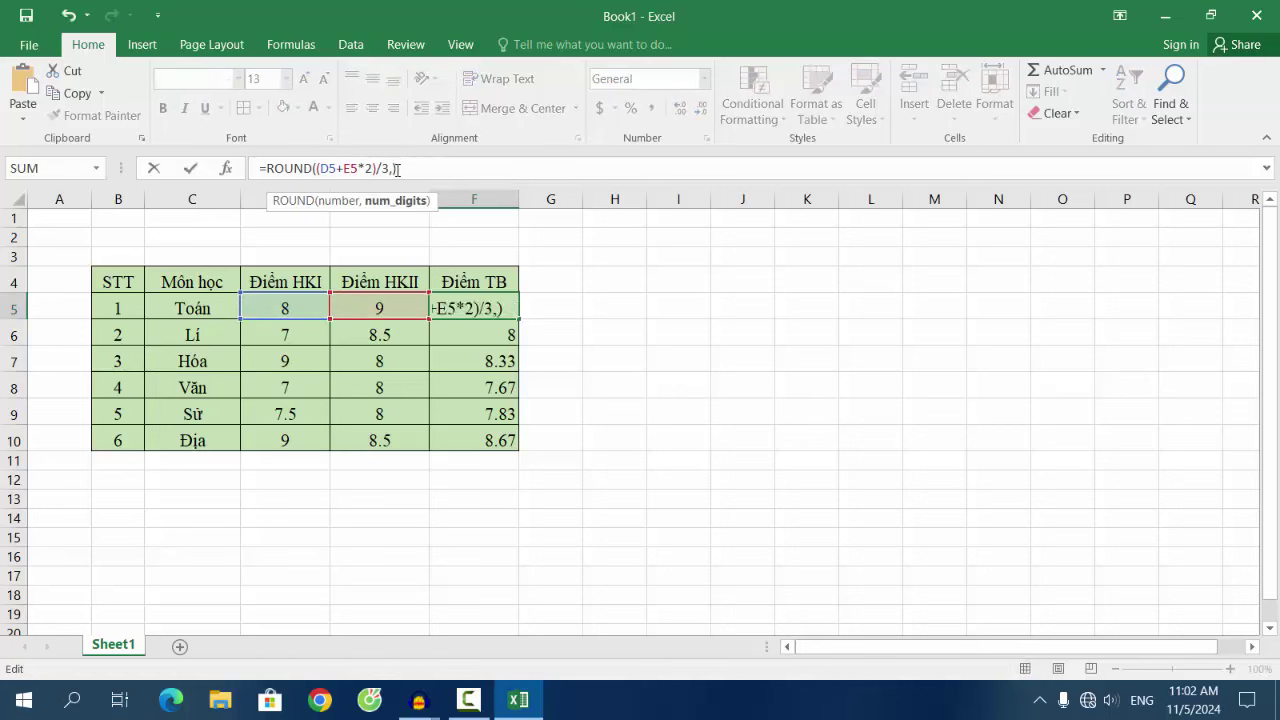
text(1)
click(412, 170)
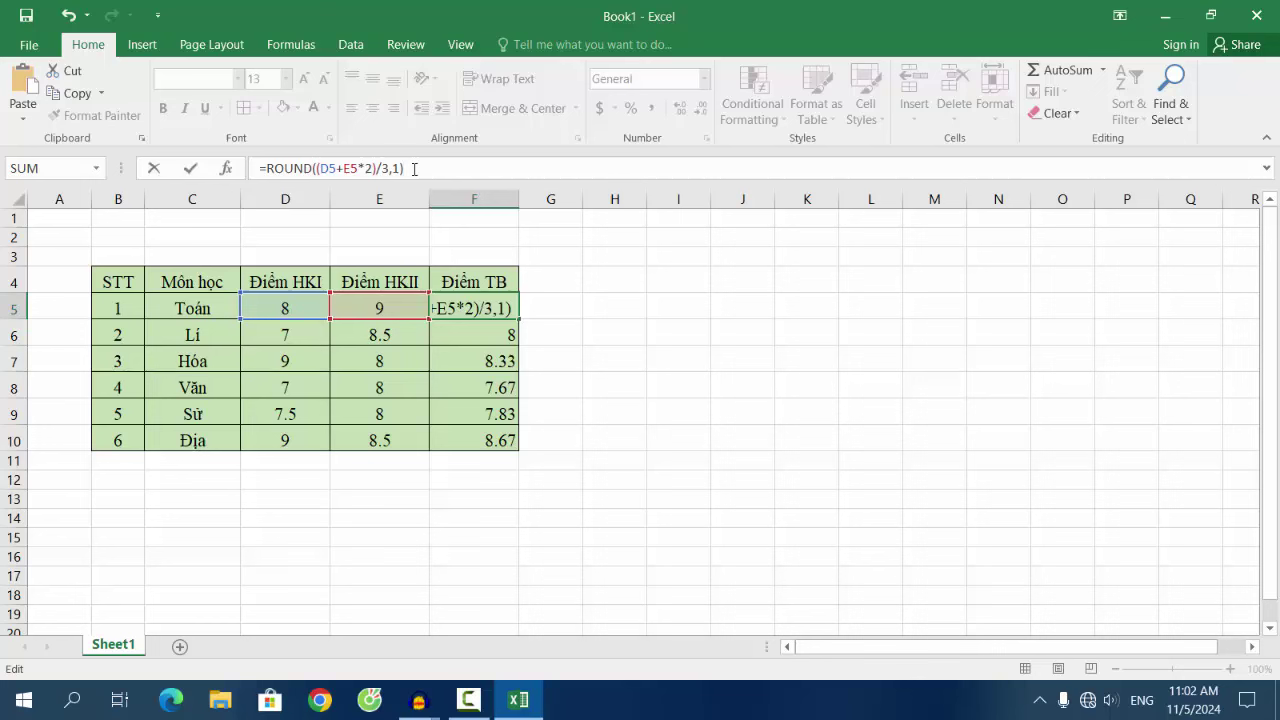
key(Return)
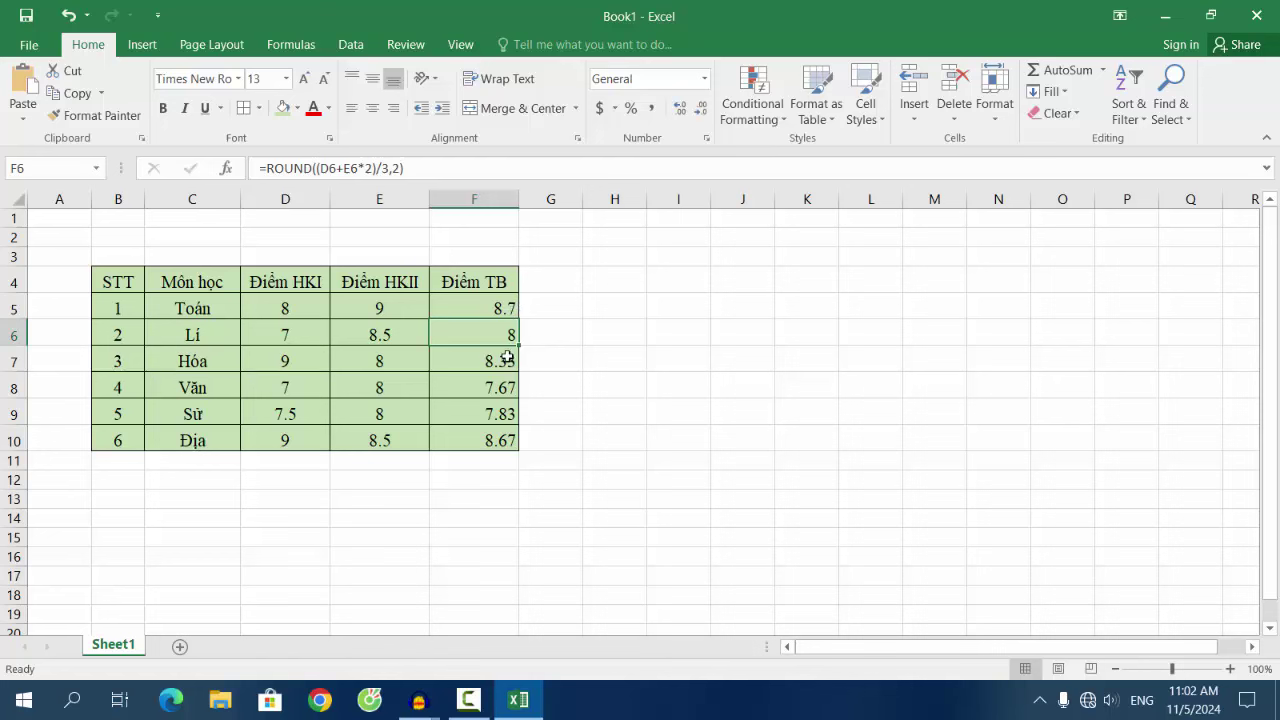
Fill the one-decimal formula down to F10 and check the copies in F6–F10
click(510, 309)
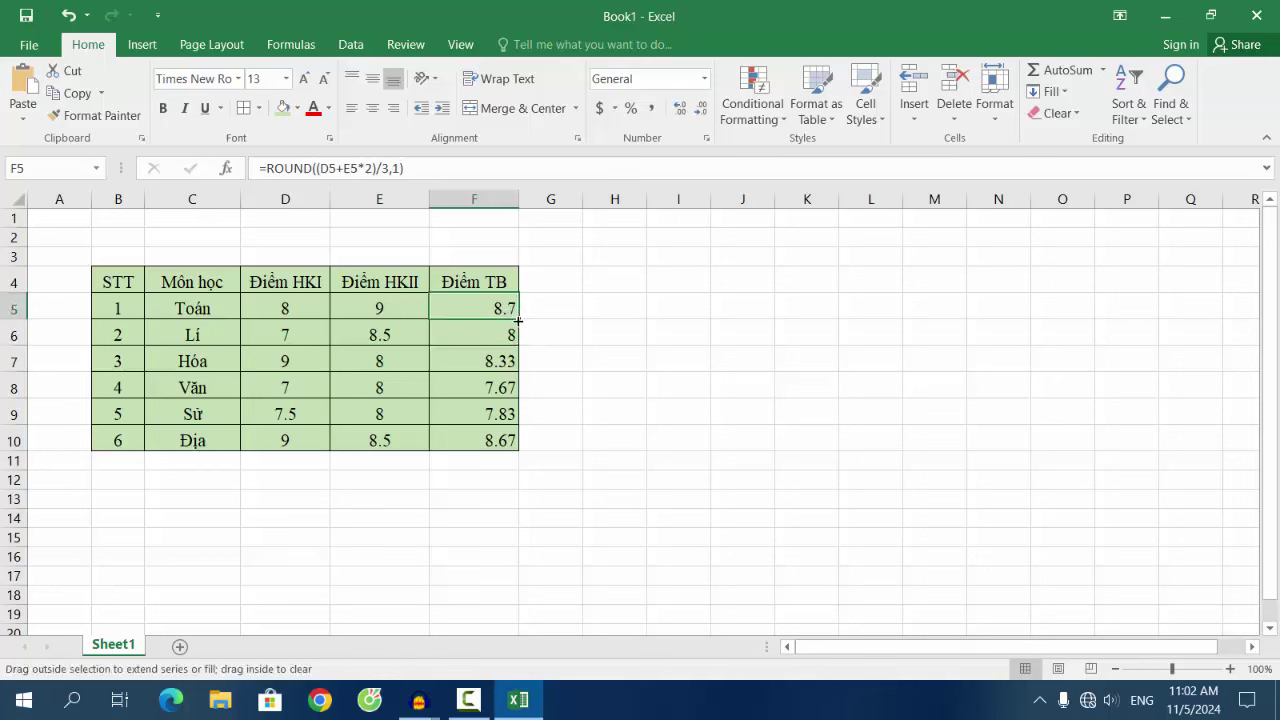
drag(518, 320, 520, 445)
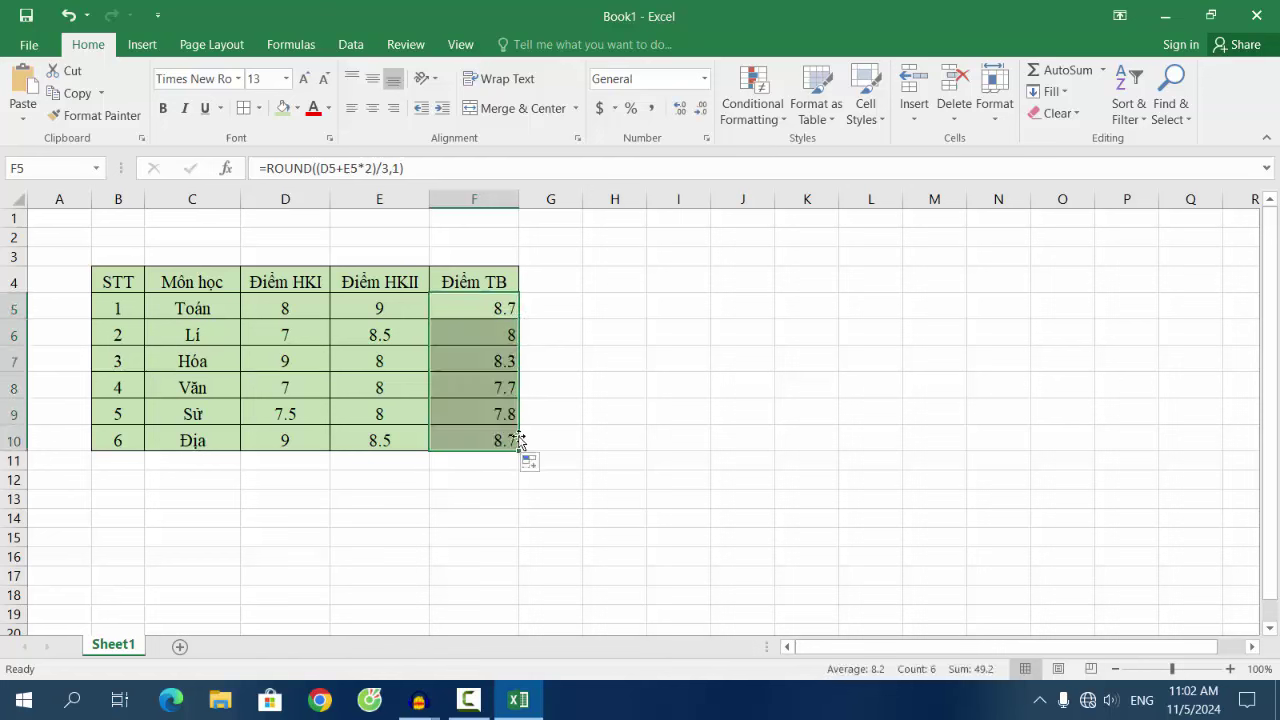
click(495, 355)
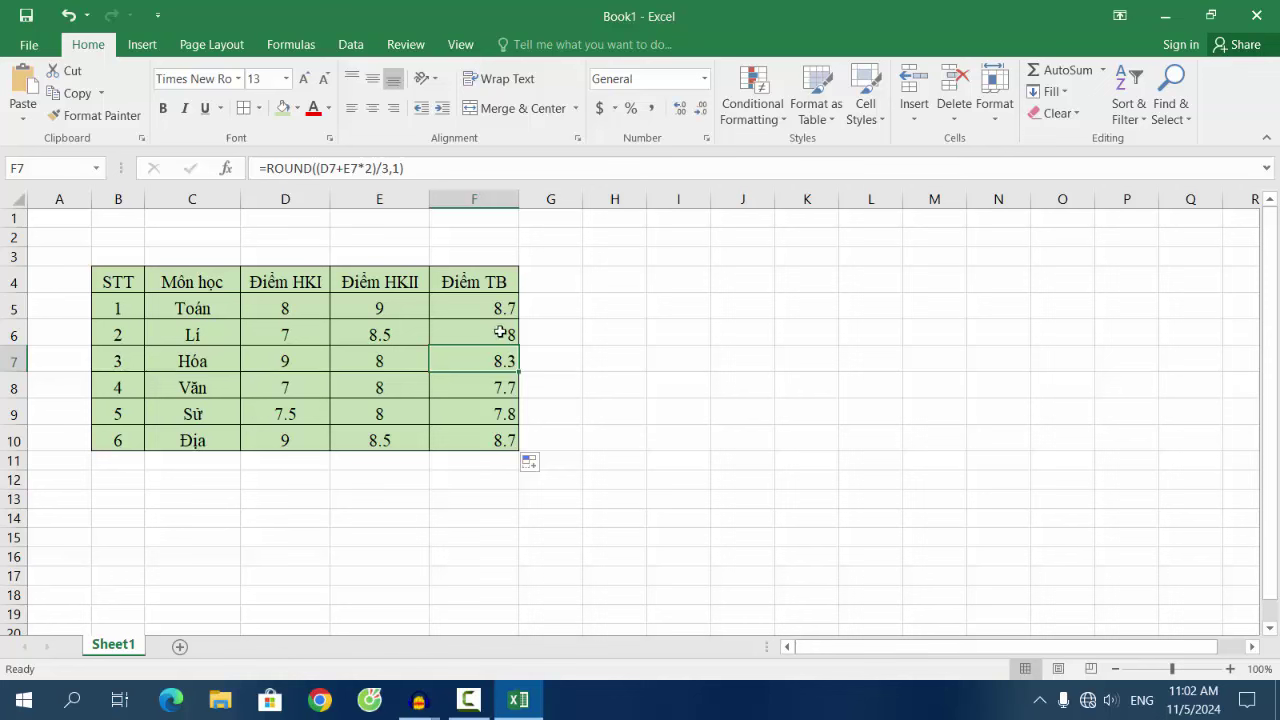
click(14, 335)
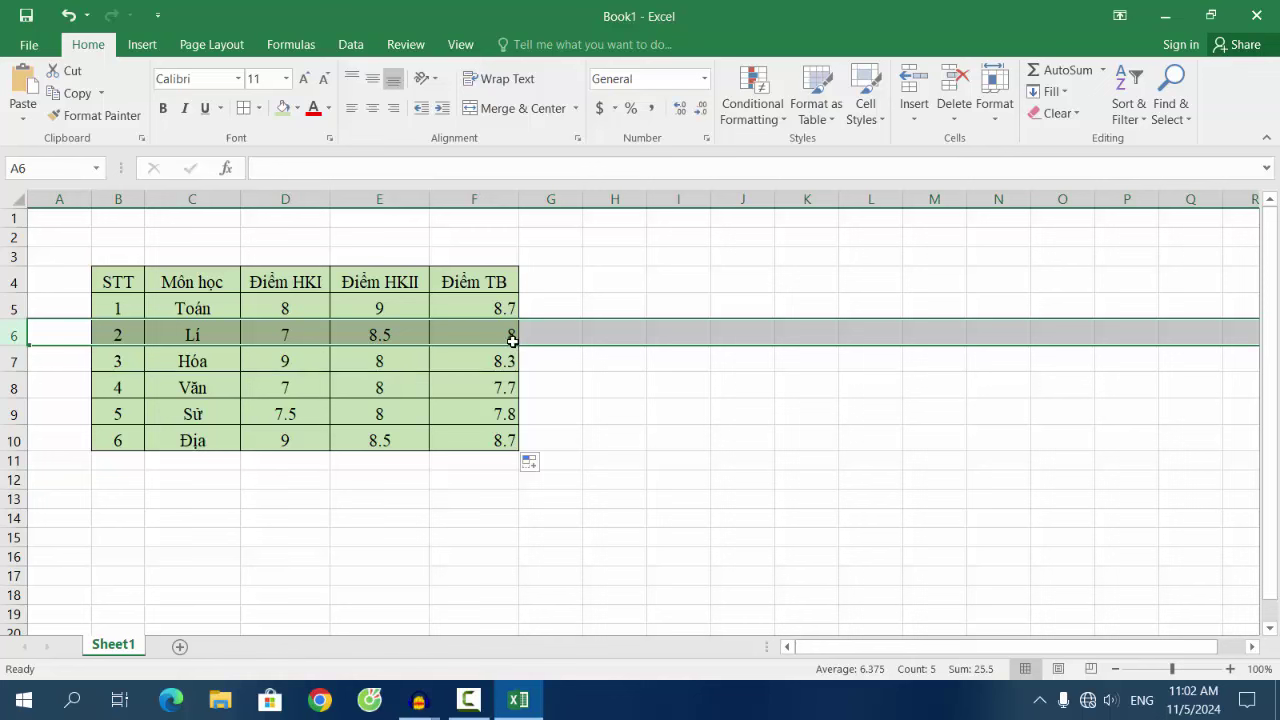
click(503, 334)
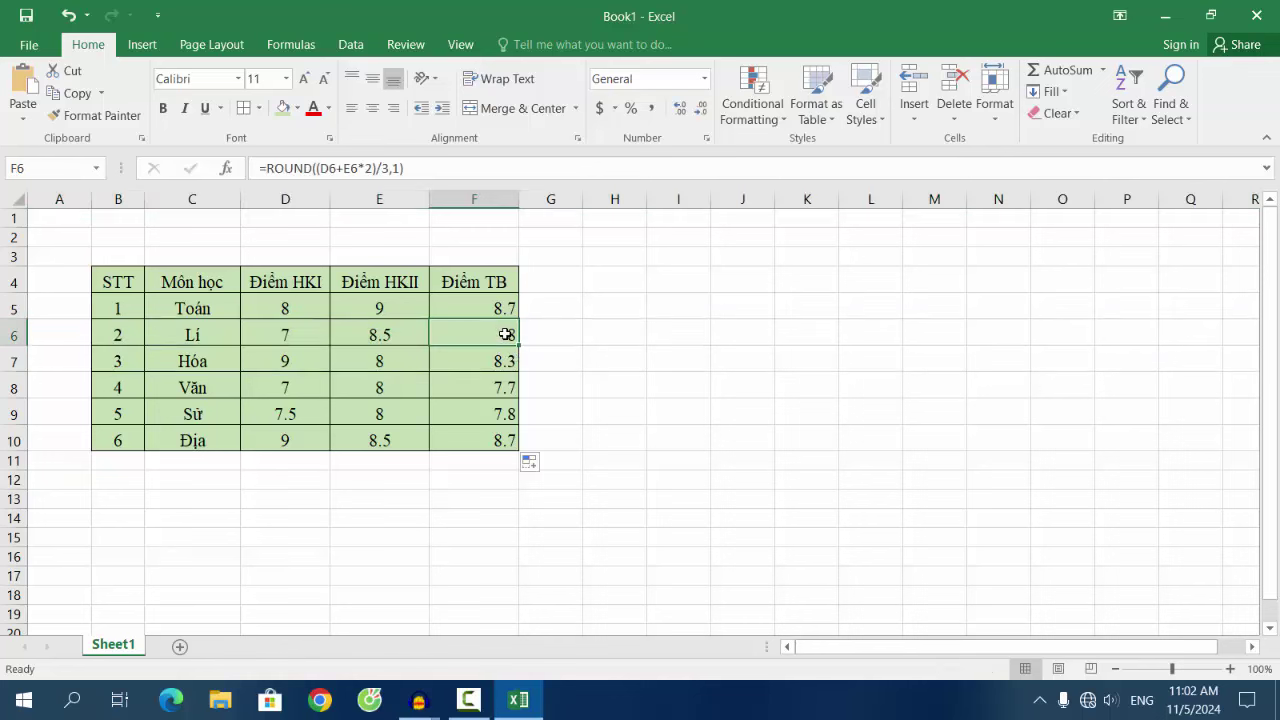
click(504, 388)
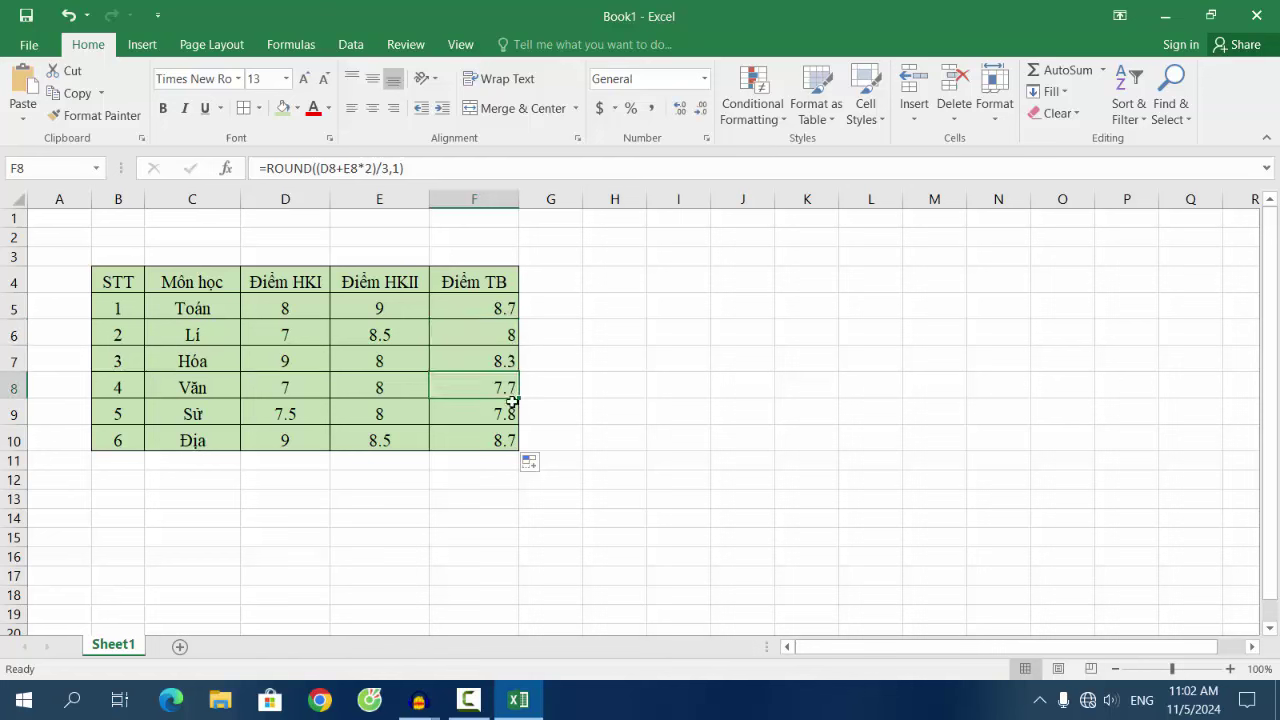
click(510, 416)
click(508, 440)
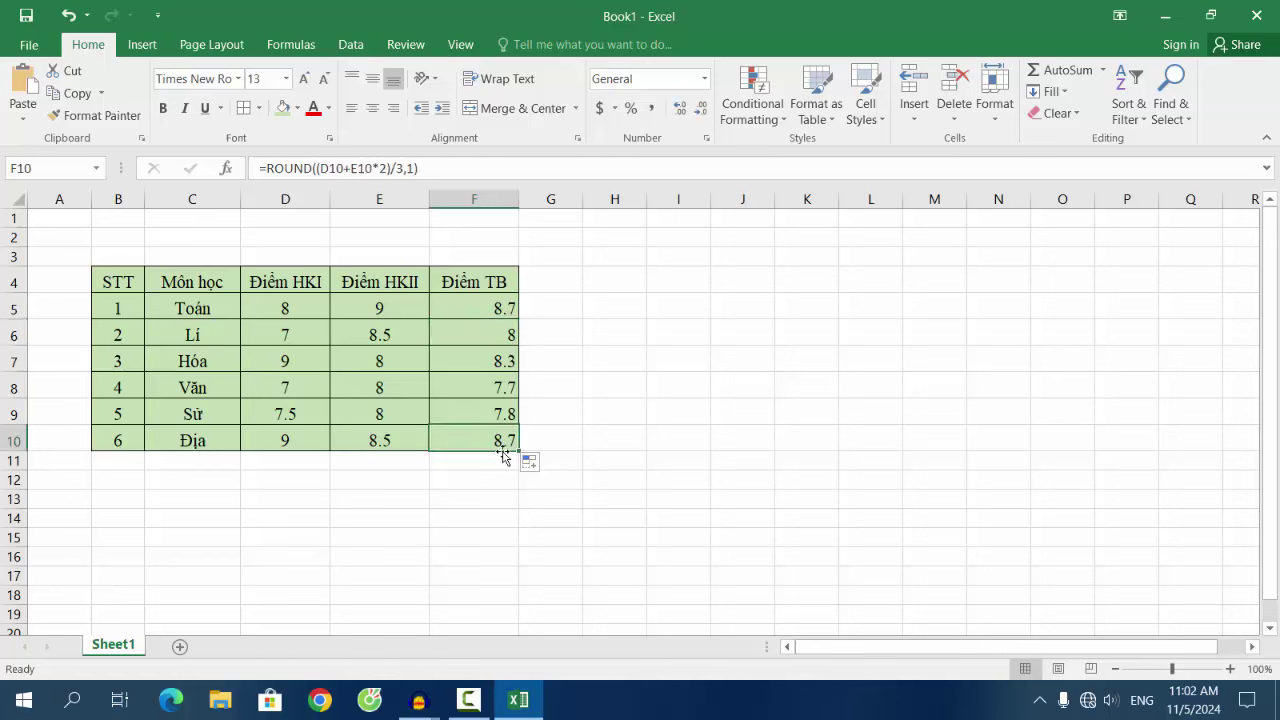
Centre the averages in F5:F10
drag(505, 303, 505, 440)
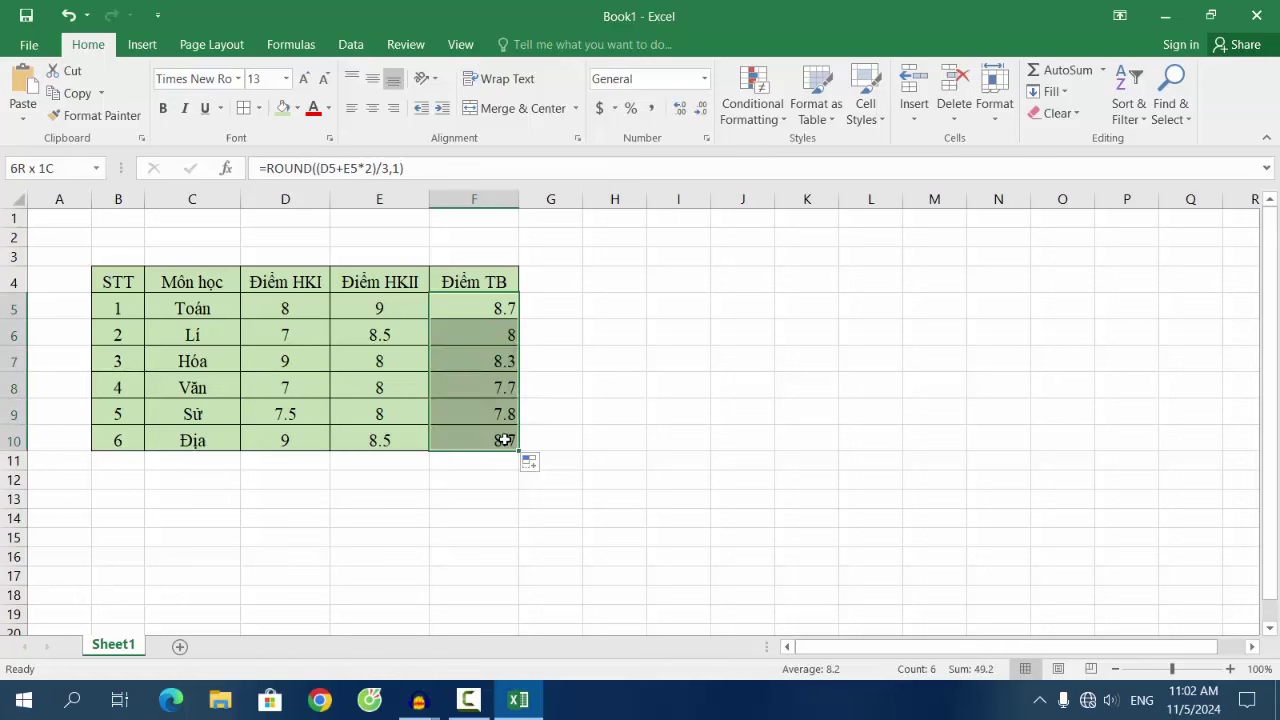
click(372, 108)
click(614, 358)
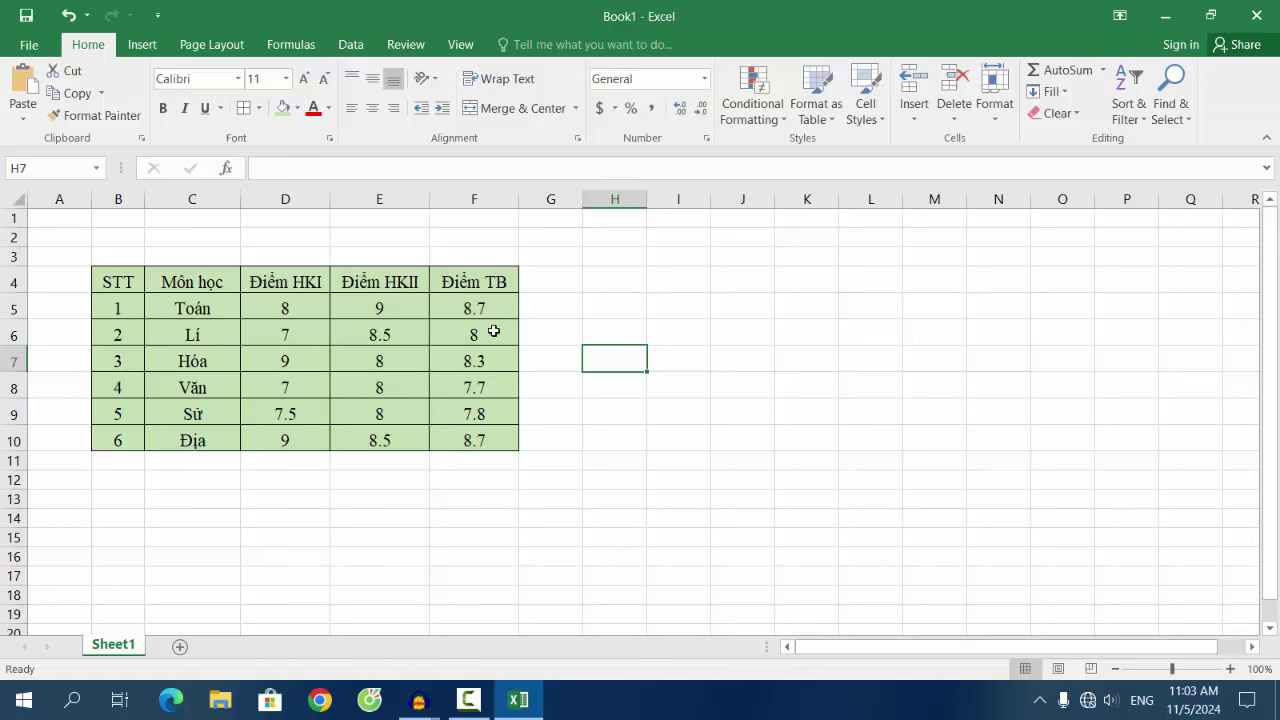
Raise header row 4 to a height of 27.60 and select the table B4:F10
drag(14, 295, 20, 304)
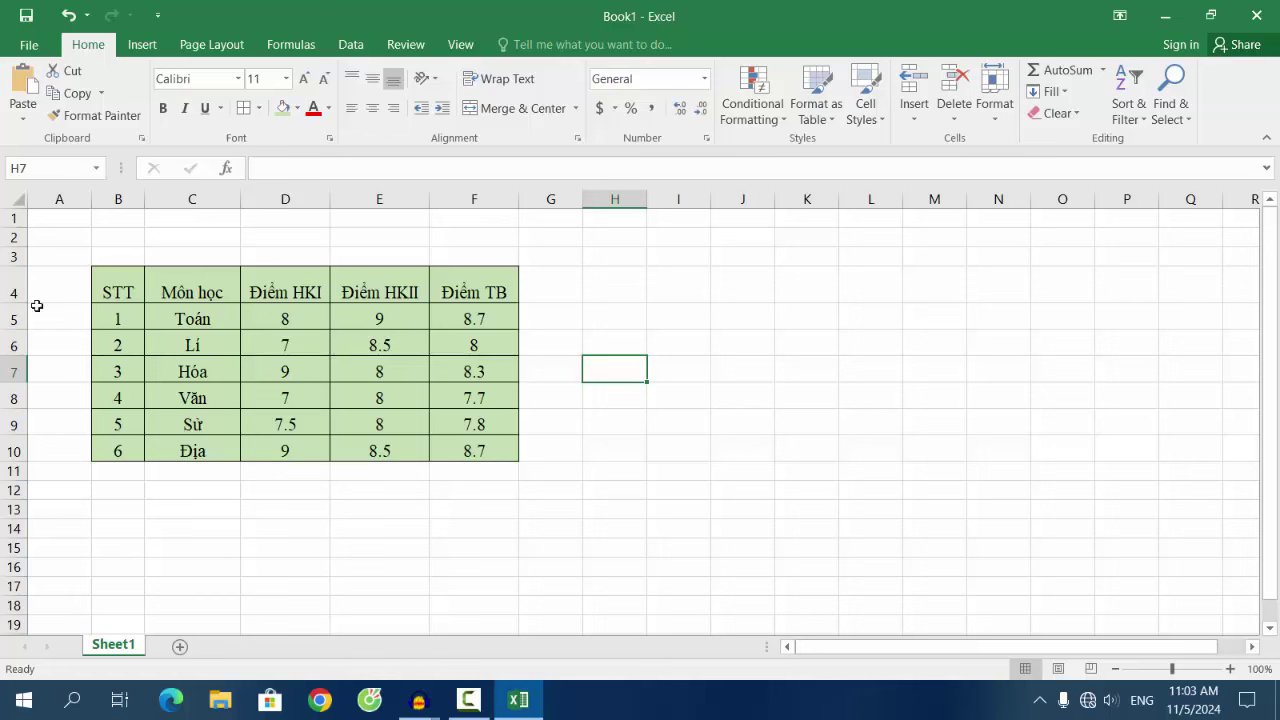
click(124, 294)
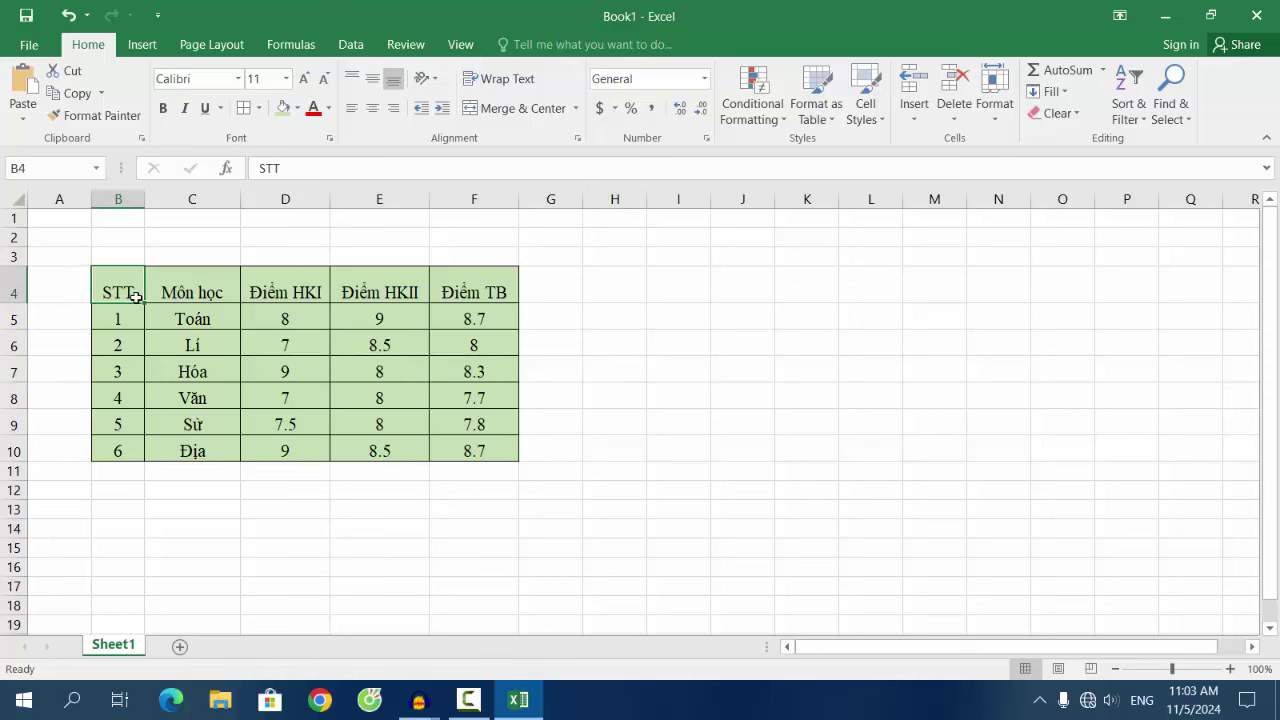
click(191, 292)
click(272, 290)
click(368, 294)
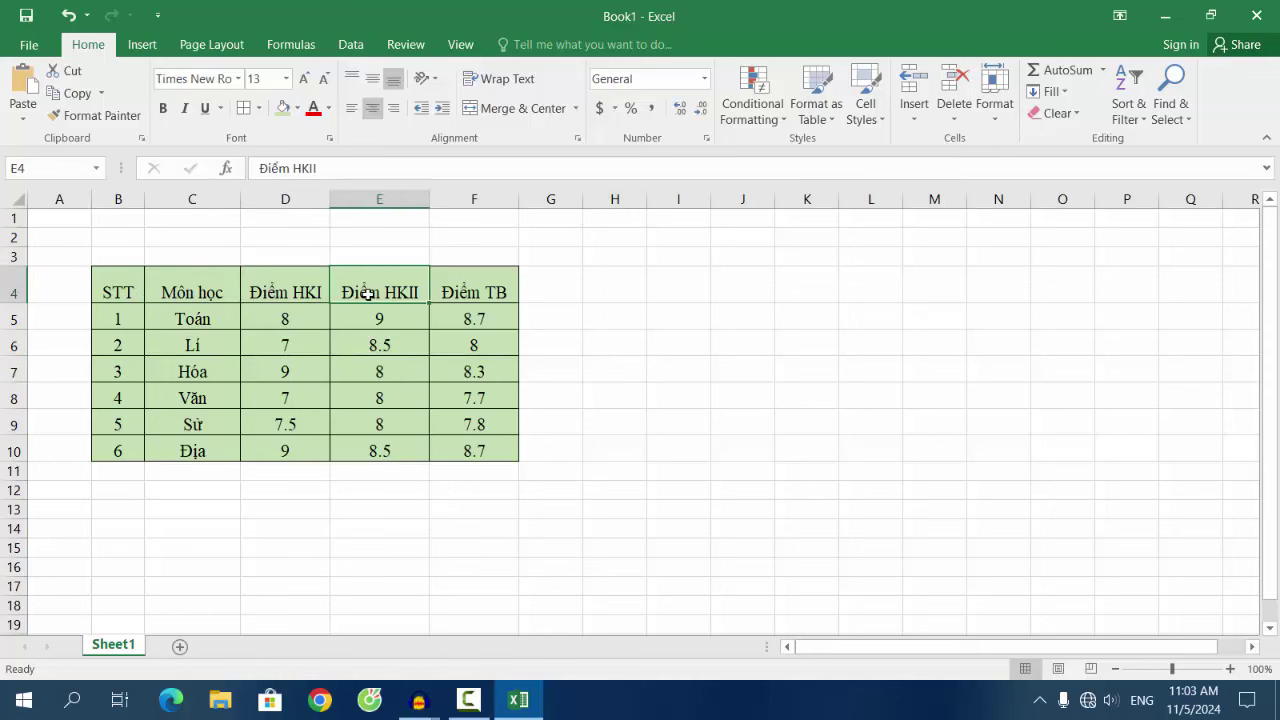
drag(15, 305, 15, 311)
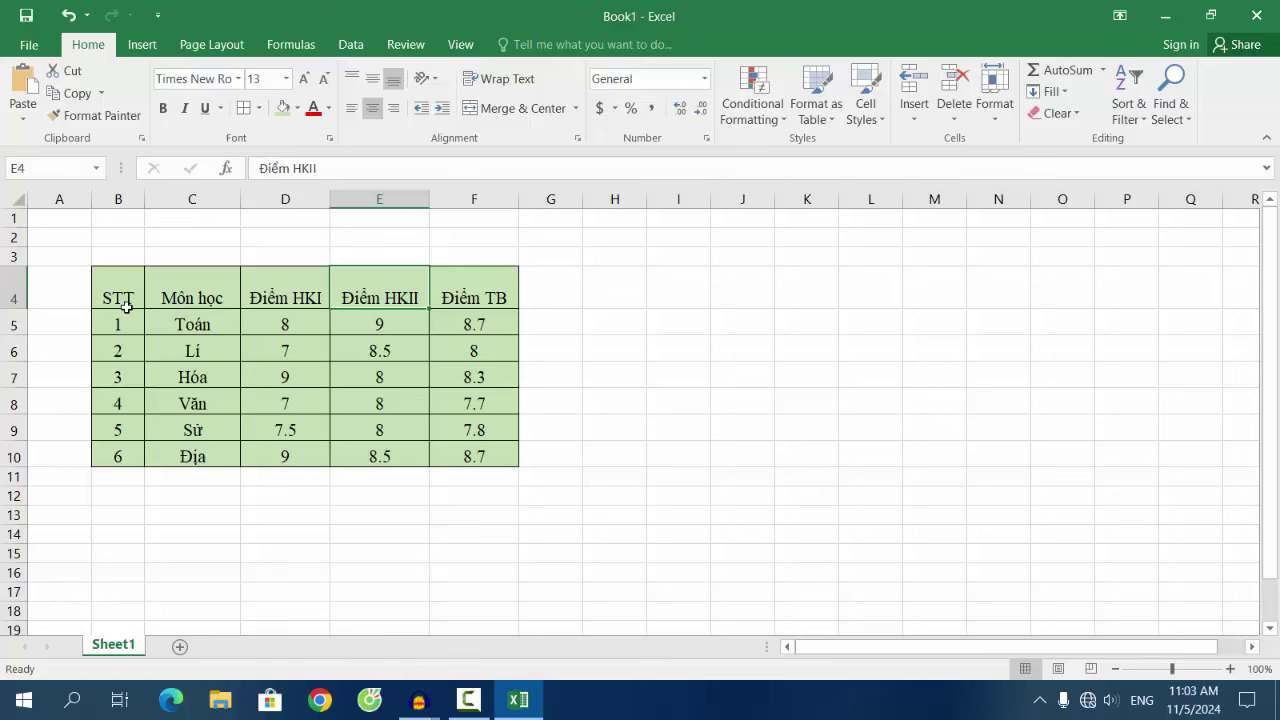
mouse_move(110, 280)
mouse_down()
mouse_move(459, 295)
mouse_move(465, 456)
mouse_up()
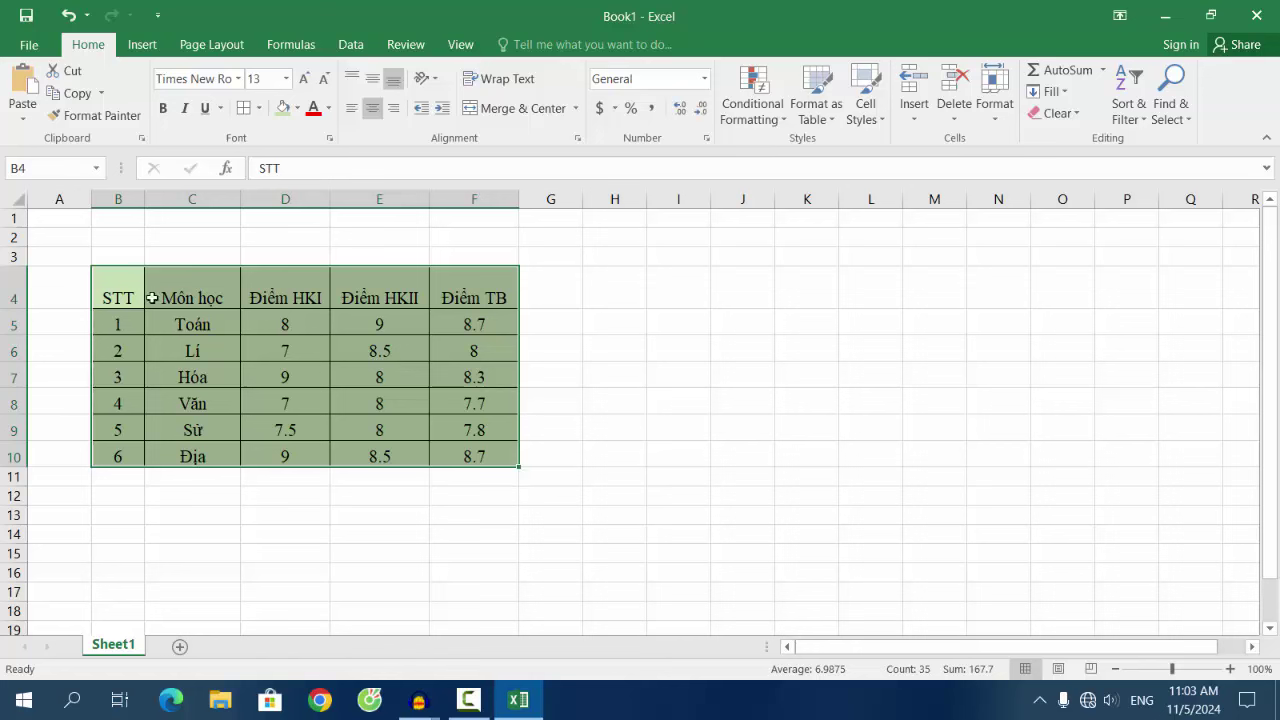
Set Center for both horizontal and vertical alignment on B4:F10 via Format Cells
right_click(399, 272)
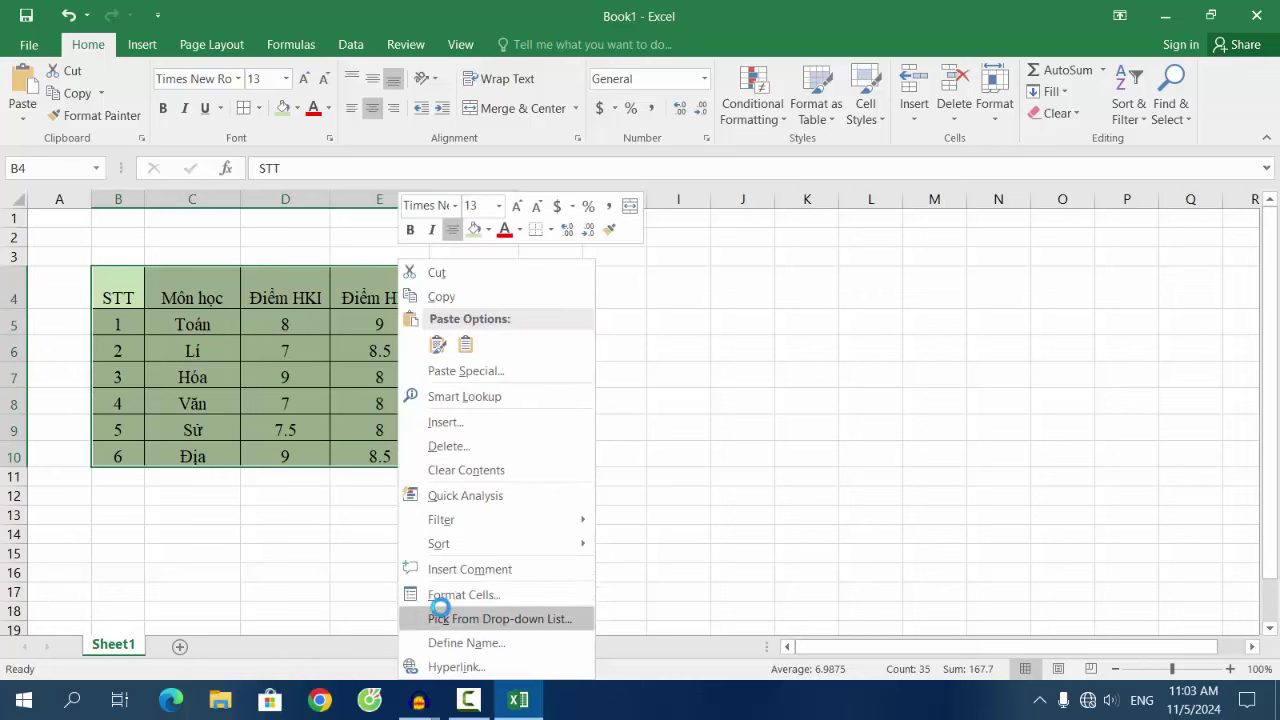
click(462, 598)
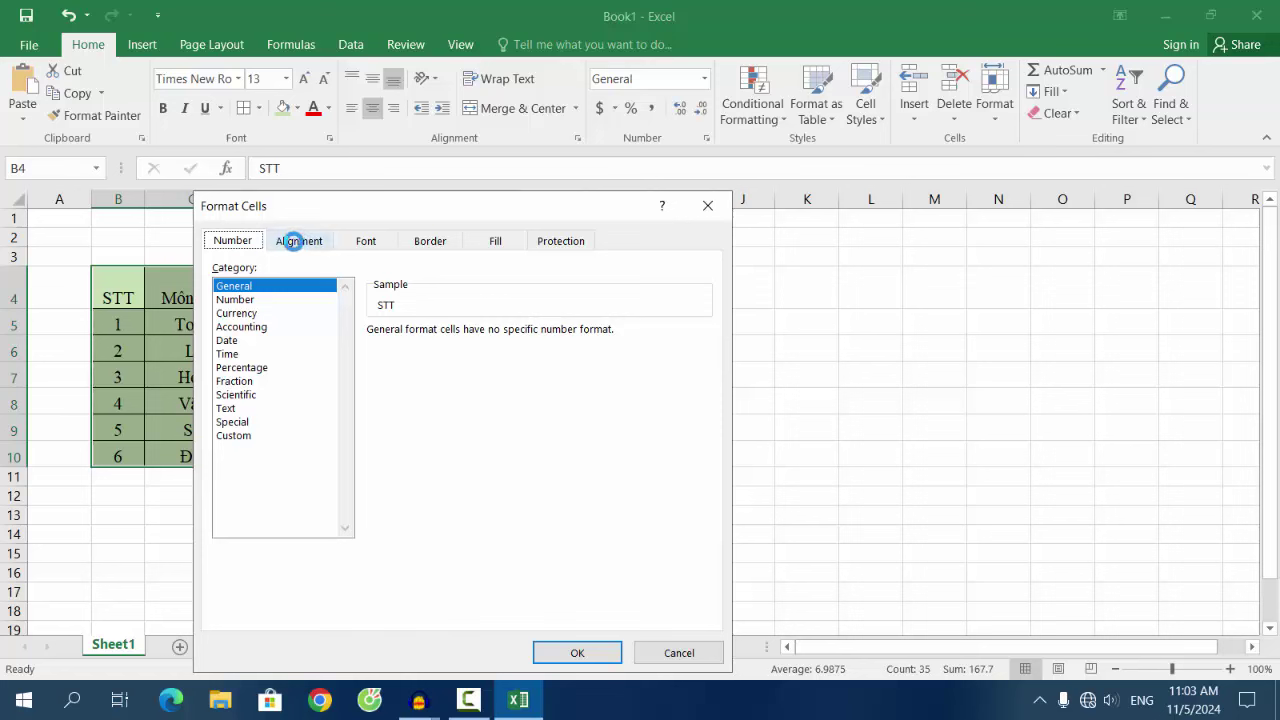
click(292, 241)
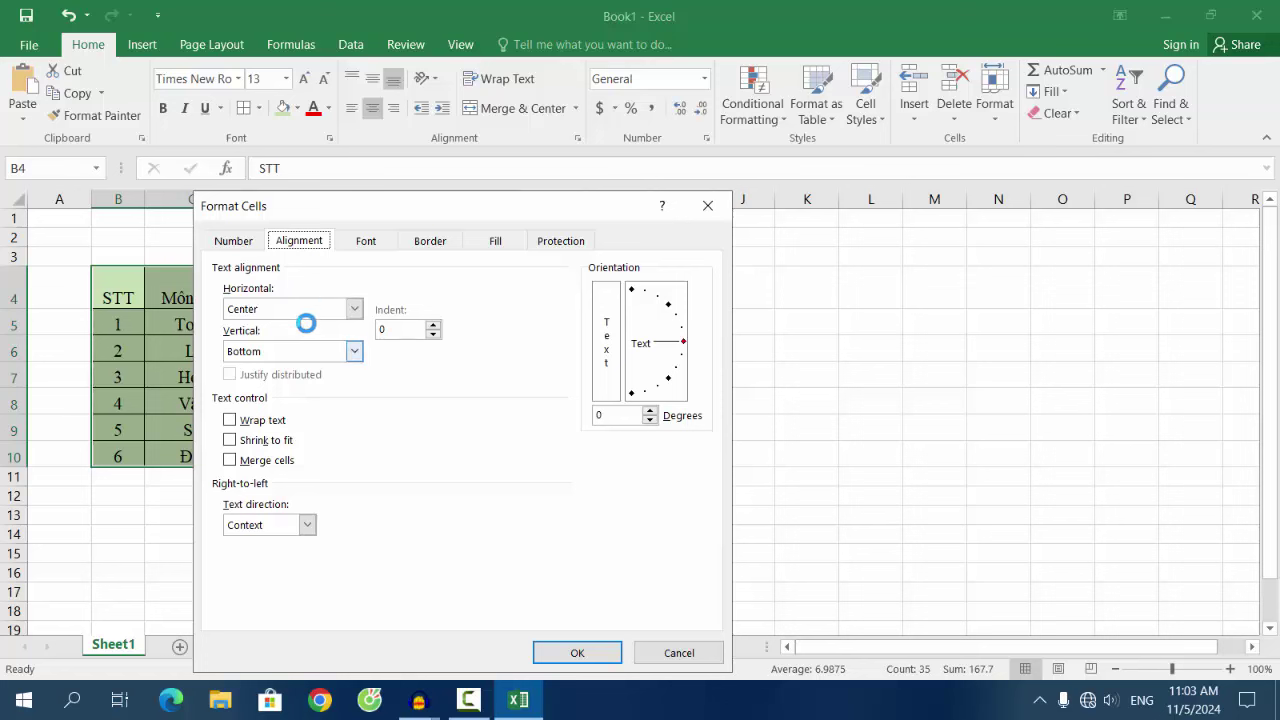
click(353, 308)
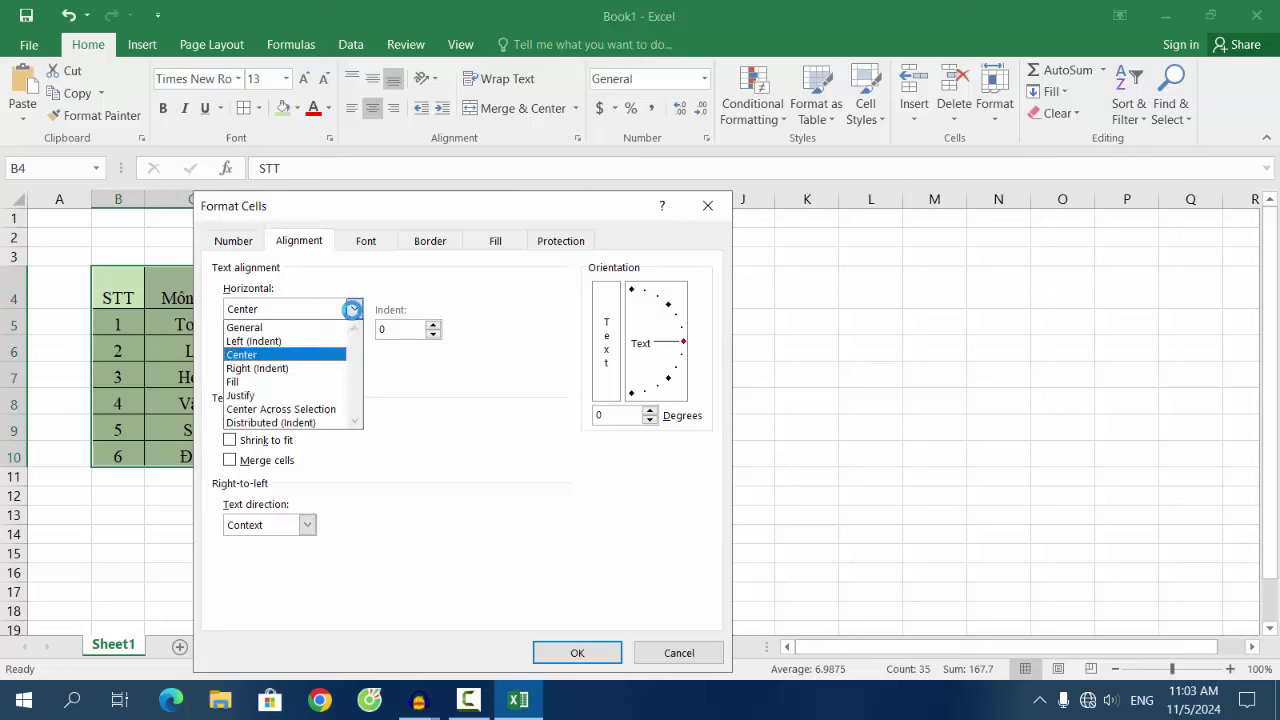
click(262, 368)
click(353, 308)
click(257, 354)
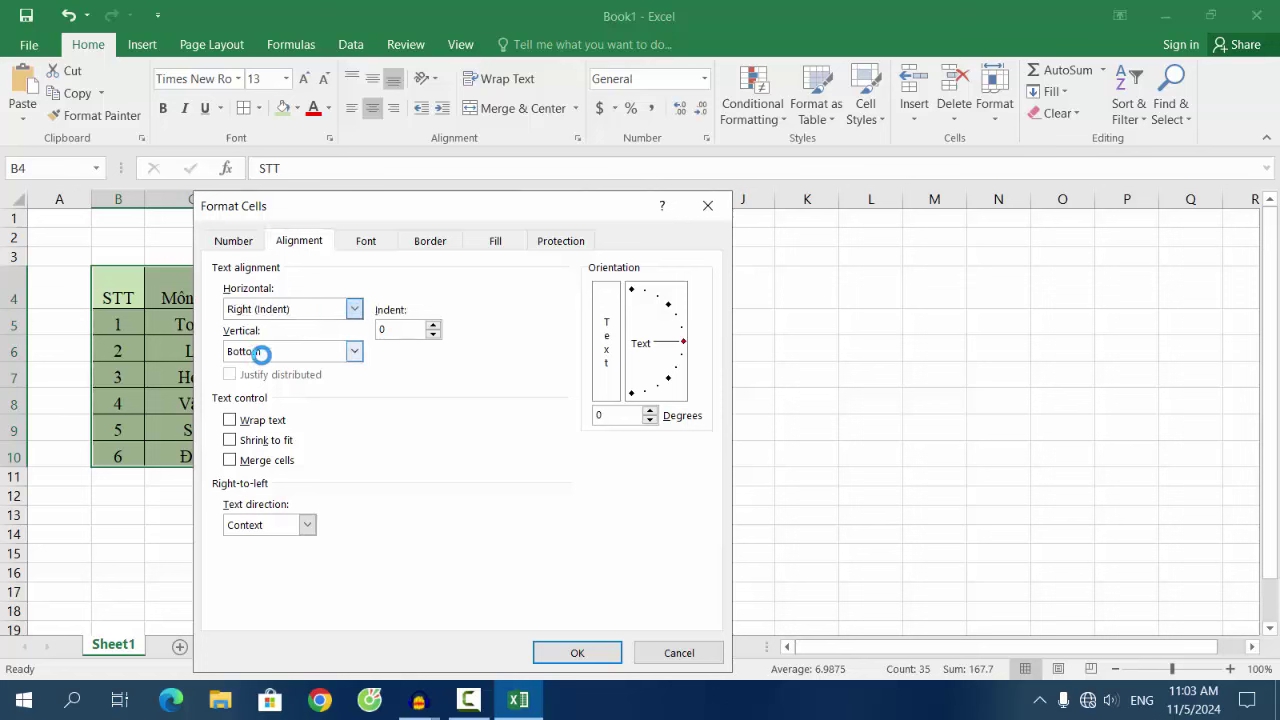
click(355, 354)
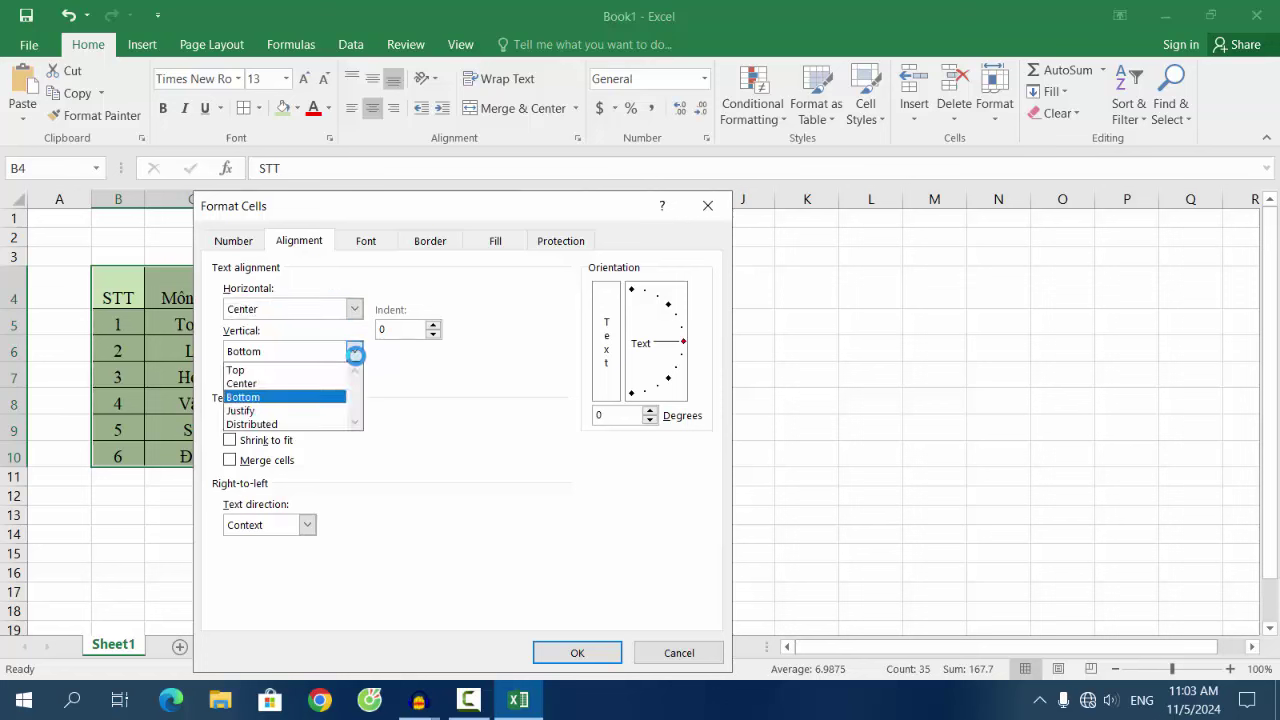
click(257, 381)
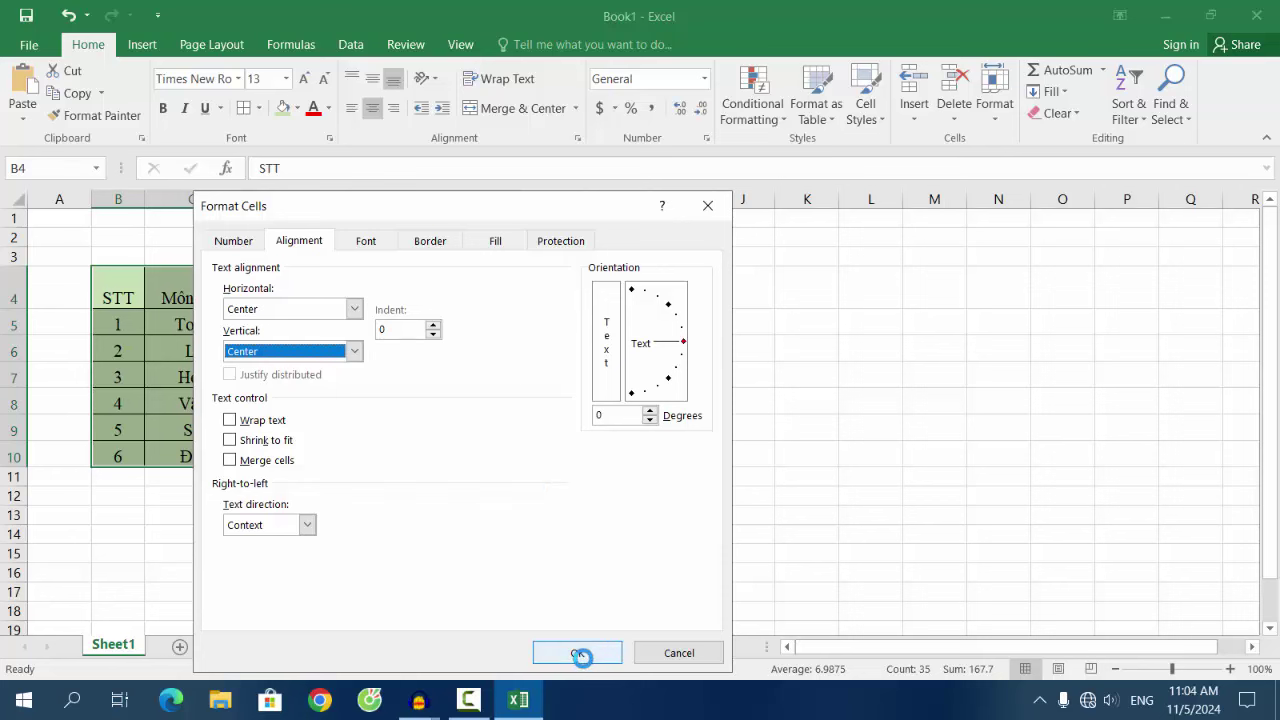
click(582, 654)
click(576, 432)
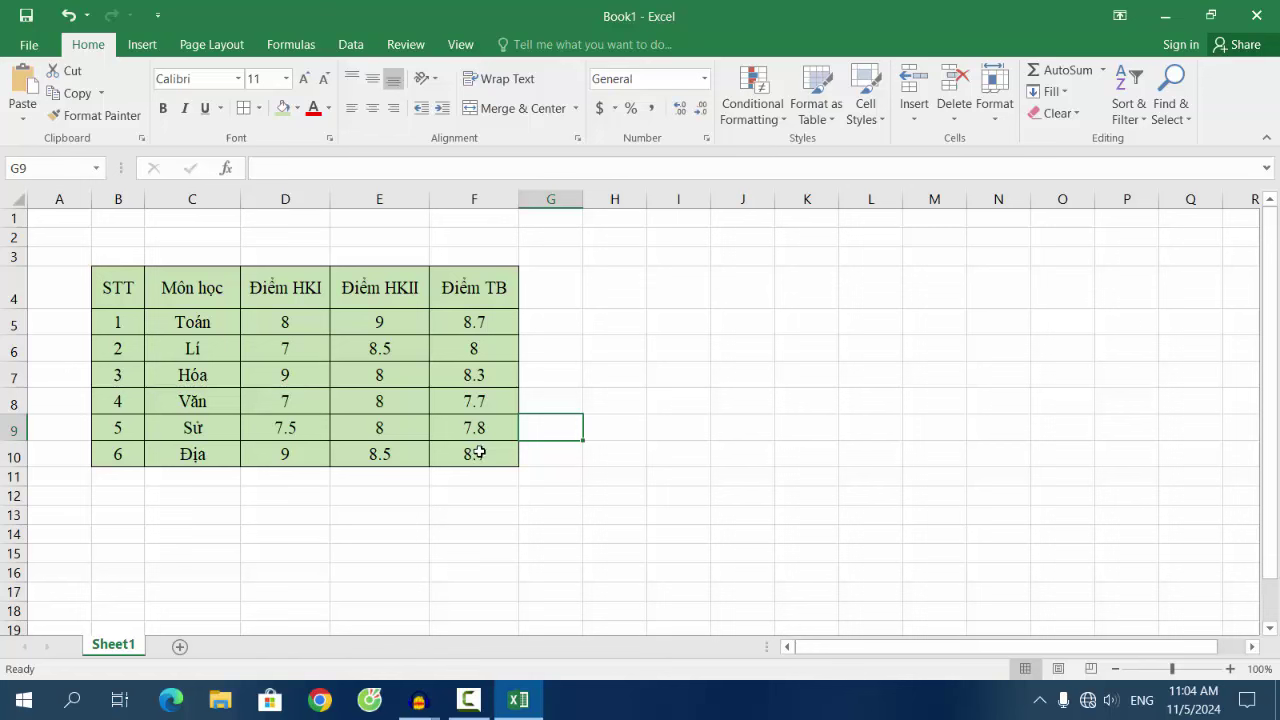
Bold the header labels in B4:F4 and shorten row 4 slightly
drag(97, 287, 476, 287)
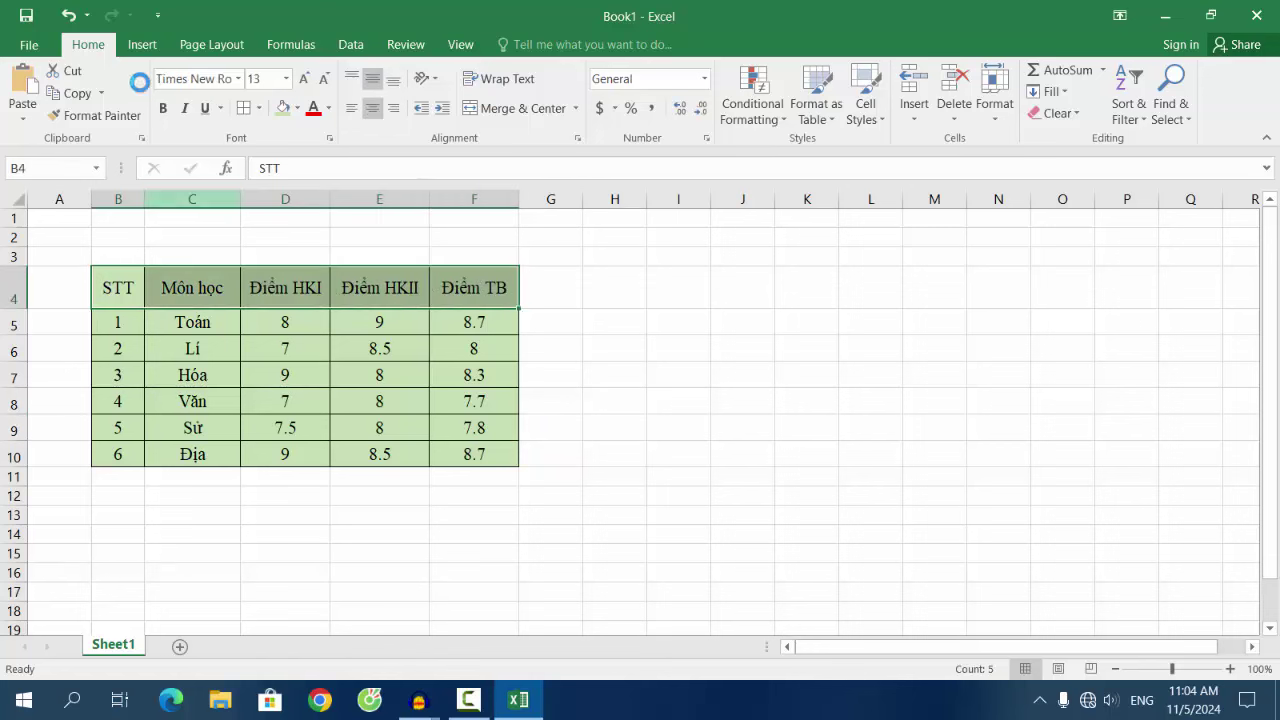
click(166, 107)
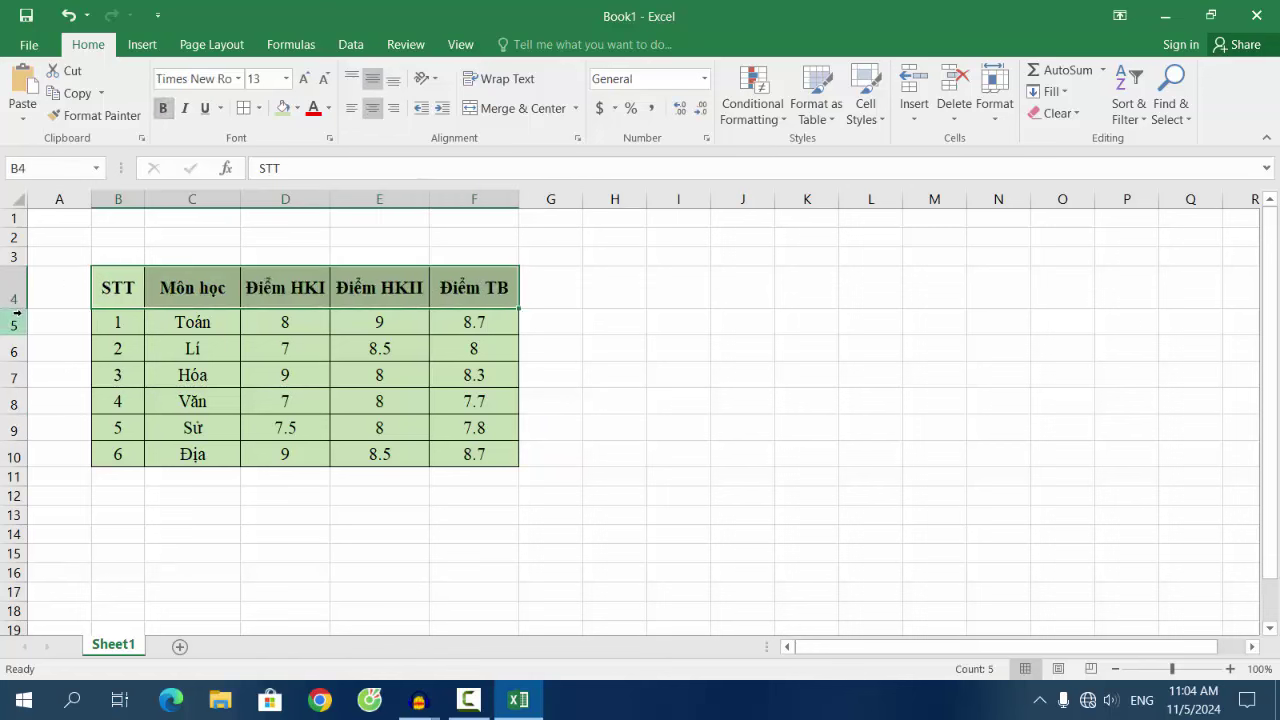
drag(22, 308, 22, 299)
click(361, 306)
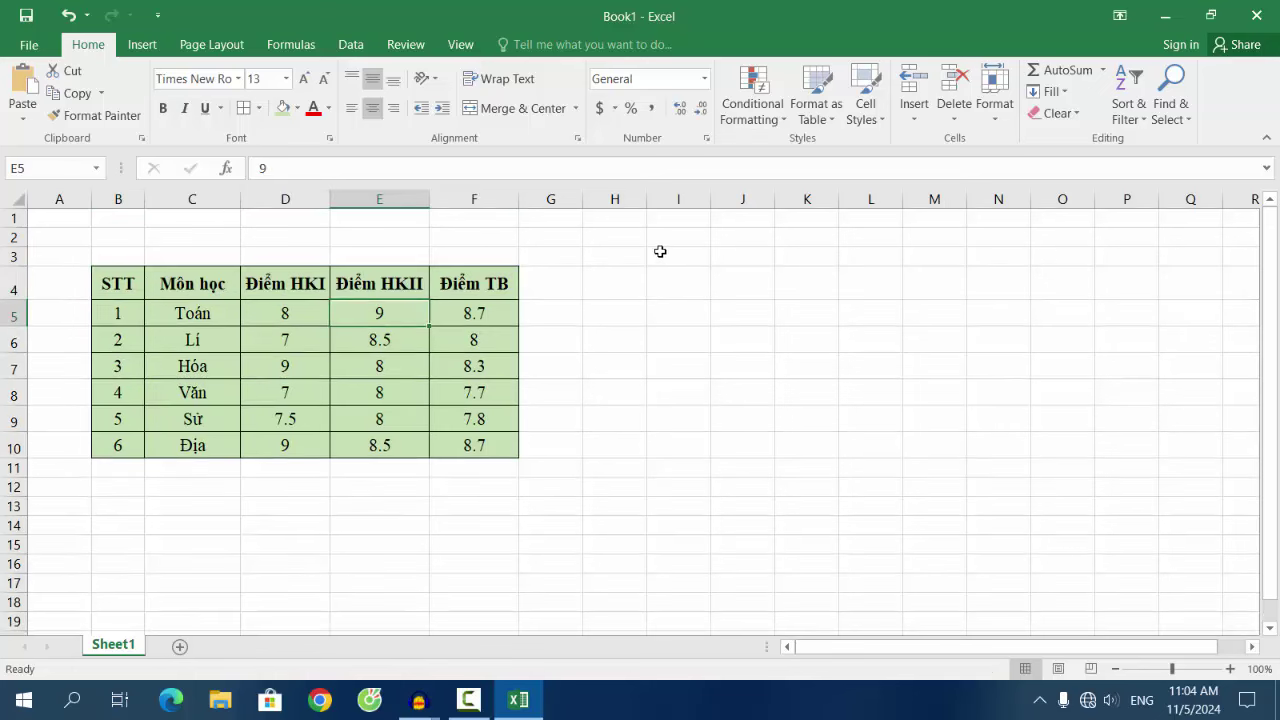
Merge and centre B2:F2, then type the title ĐIỂM TRUNG BÌNH MÔN HỌC
click(114, 237)
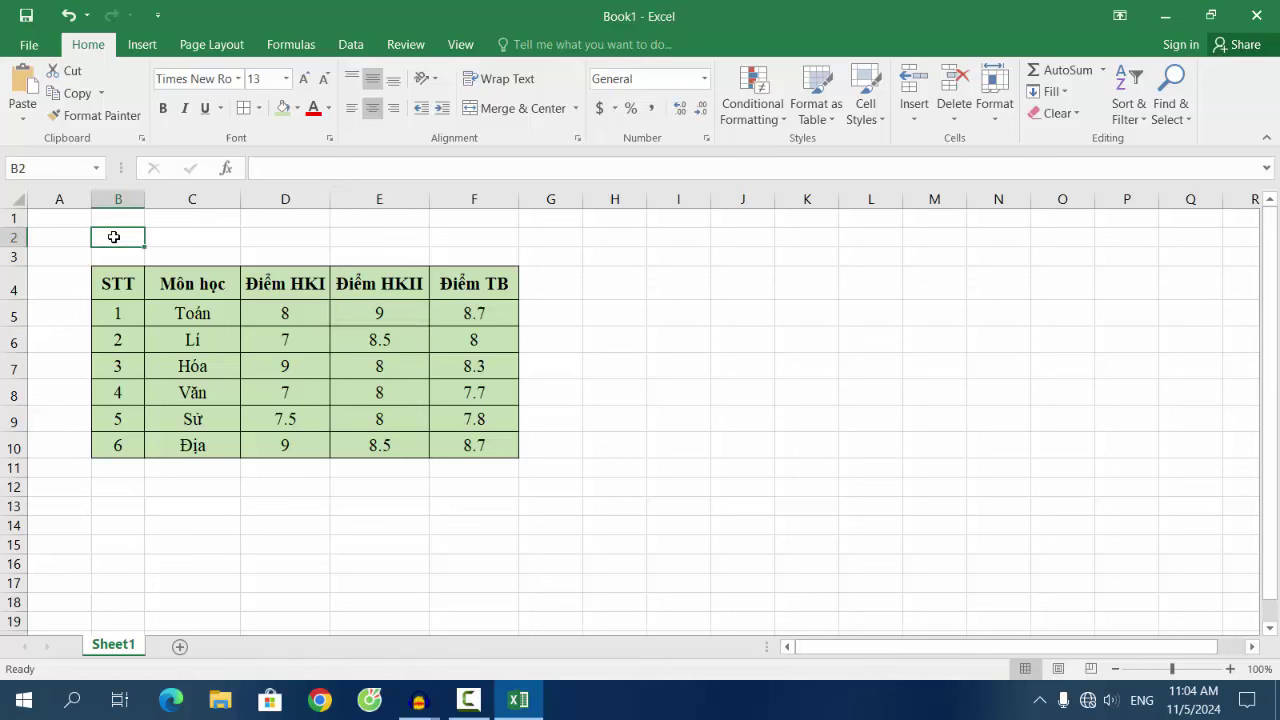
drag(123, 237, 473, 237)
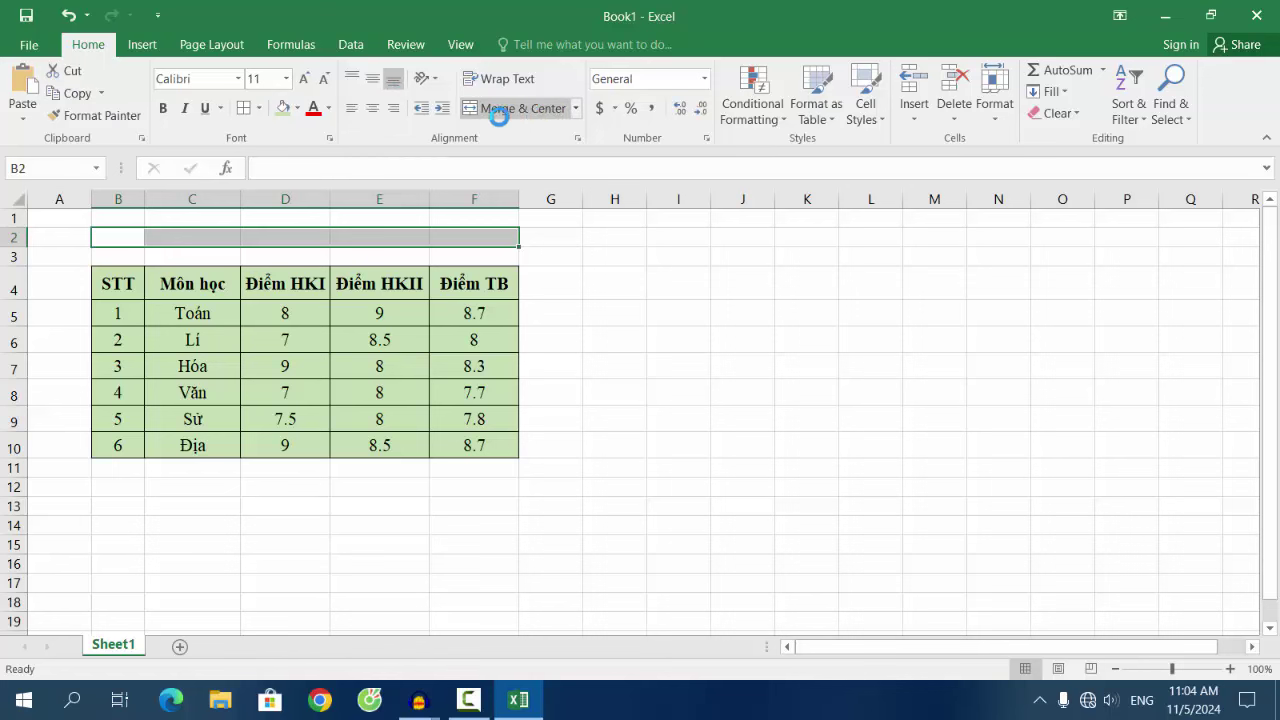
click(509, 112)
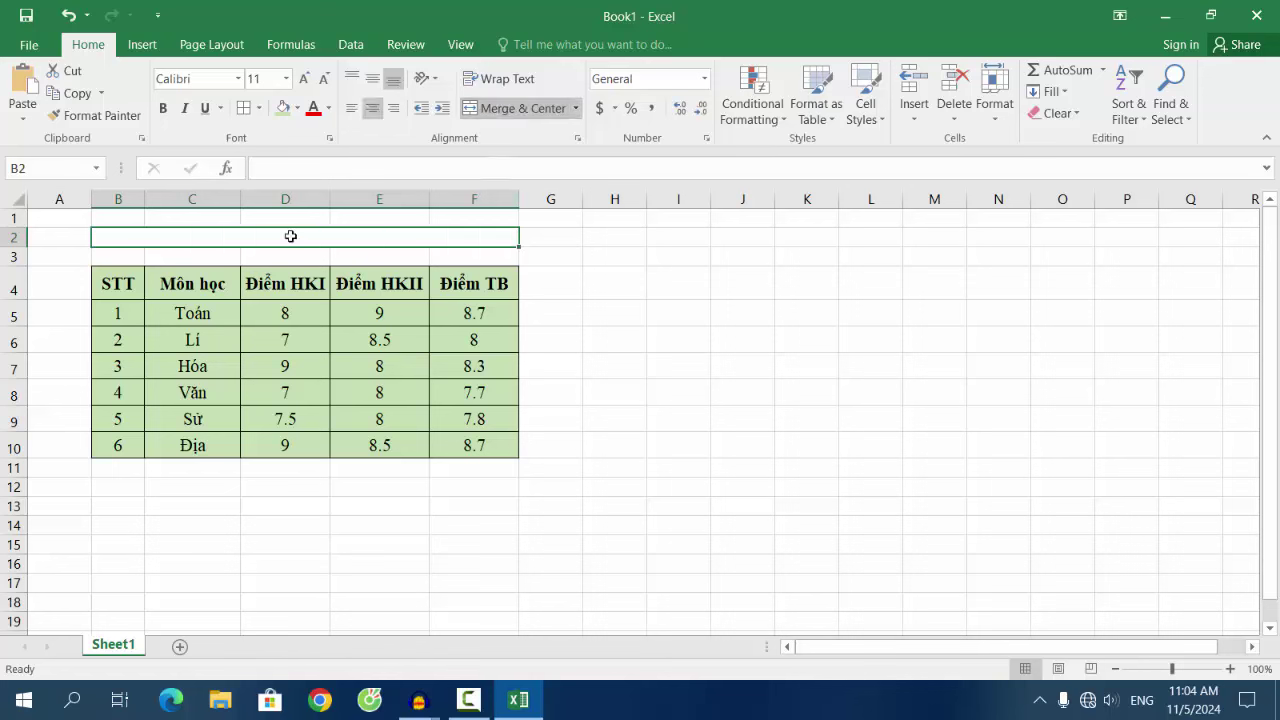
text(D)
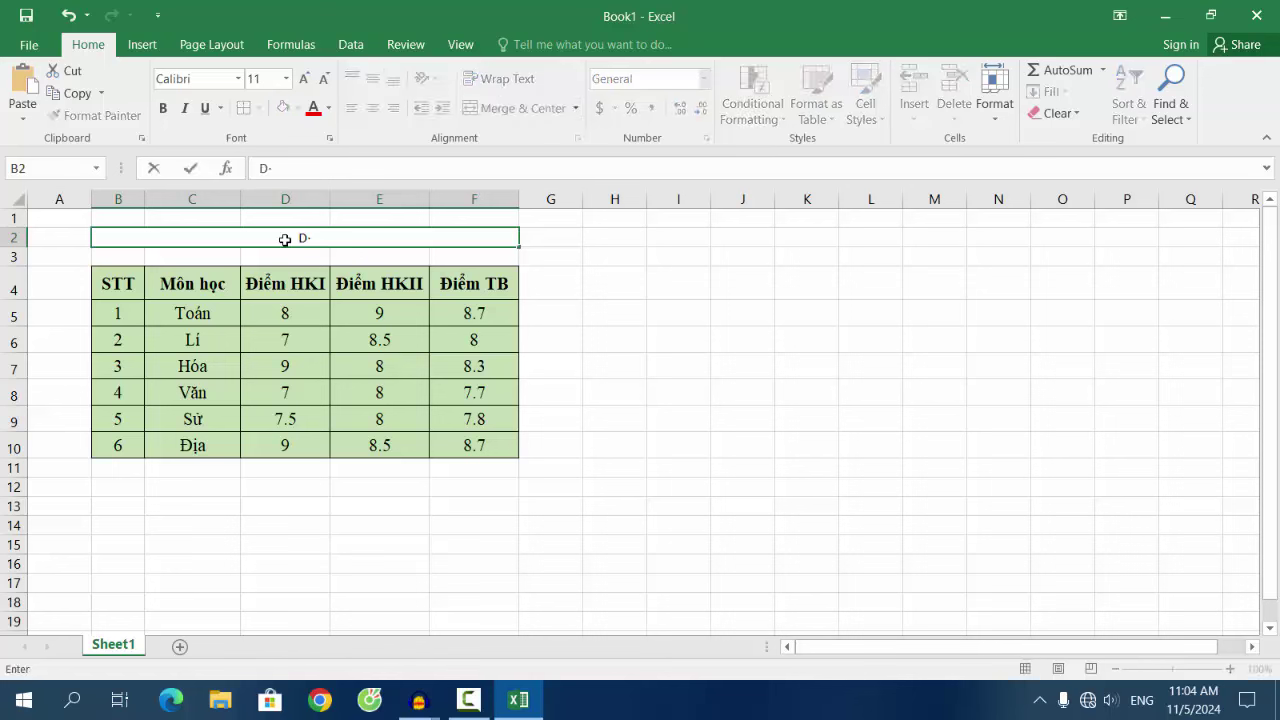
text(MR T)
text(RUNG BINH)
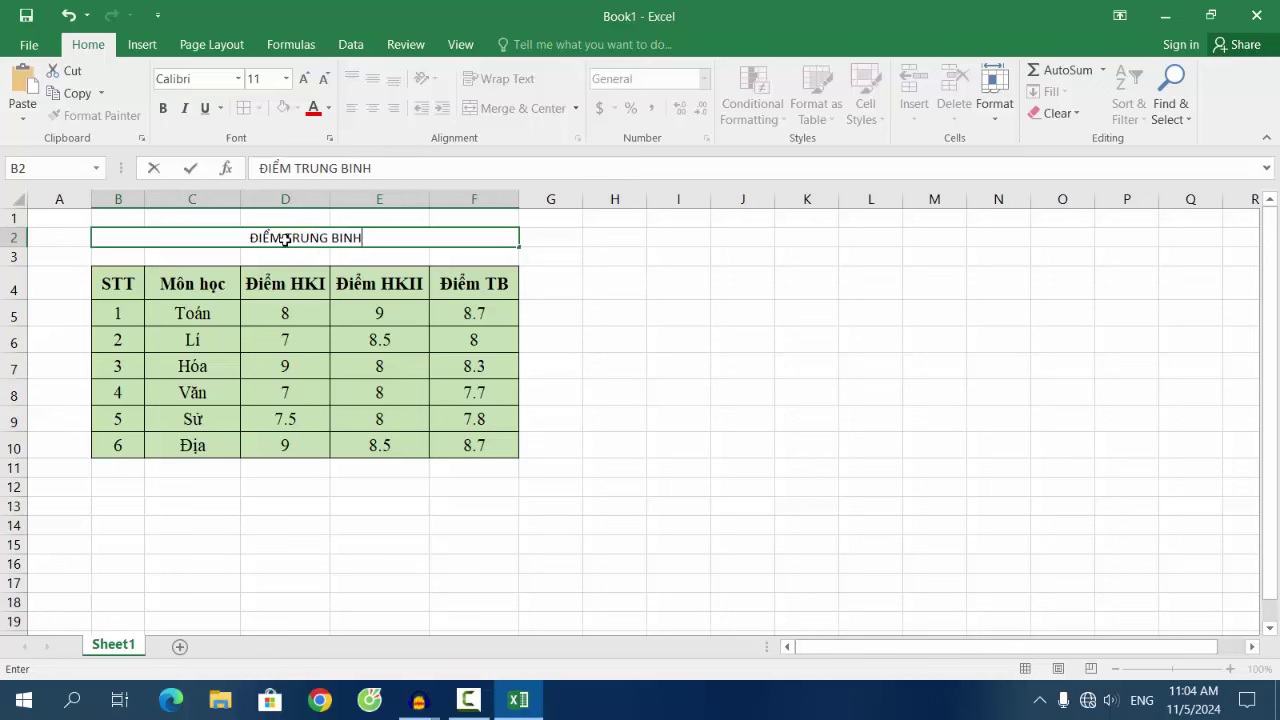
text(f MOON )
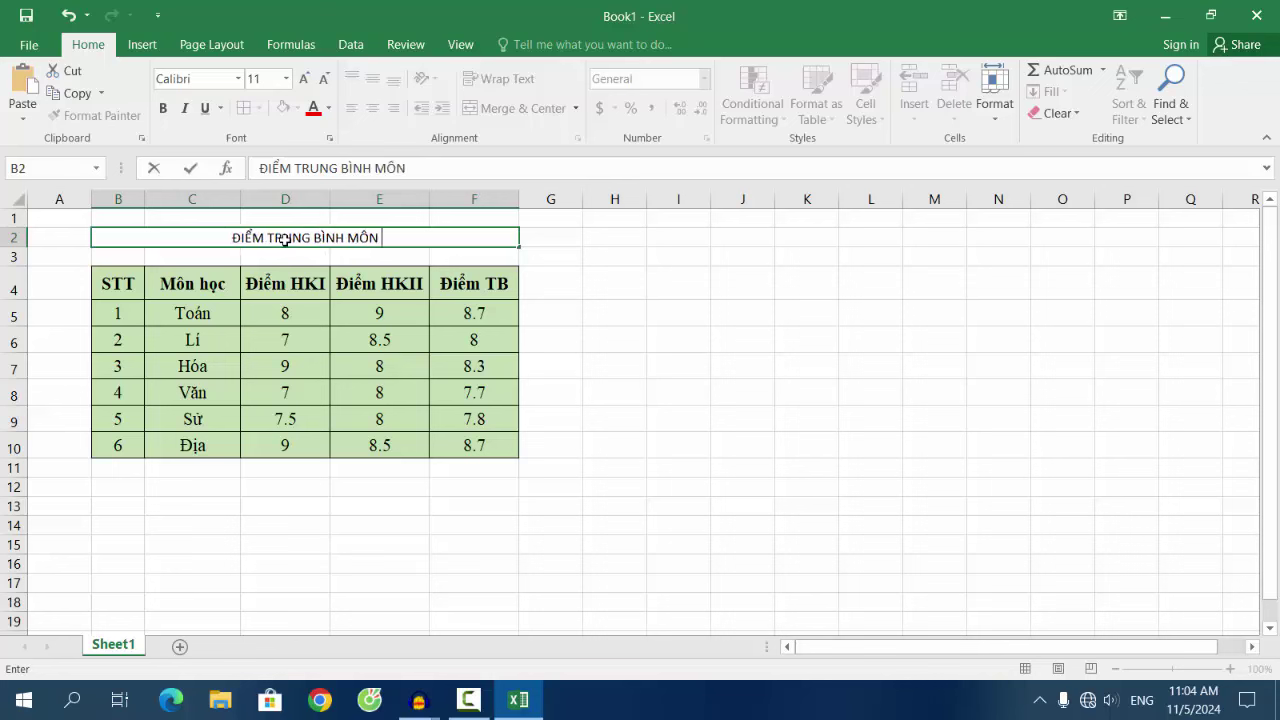
text(HOC)
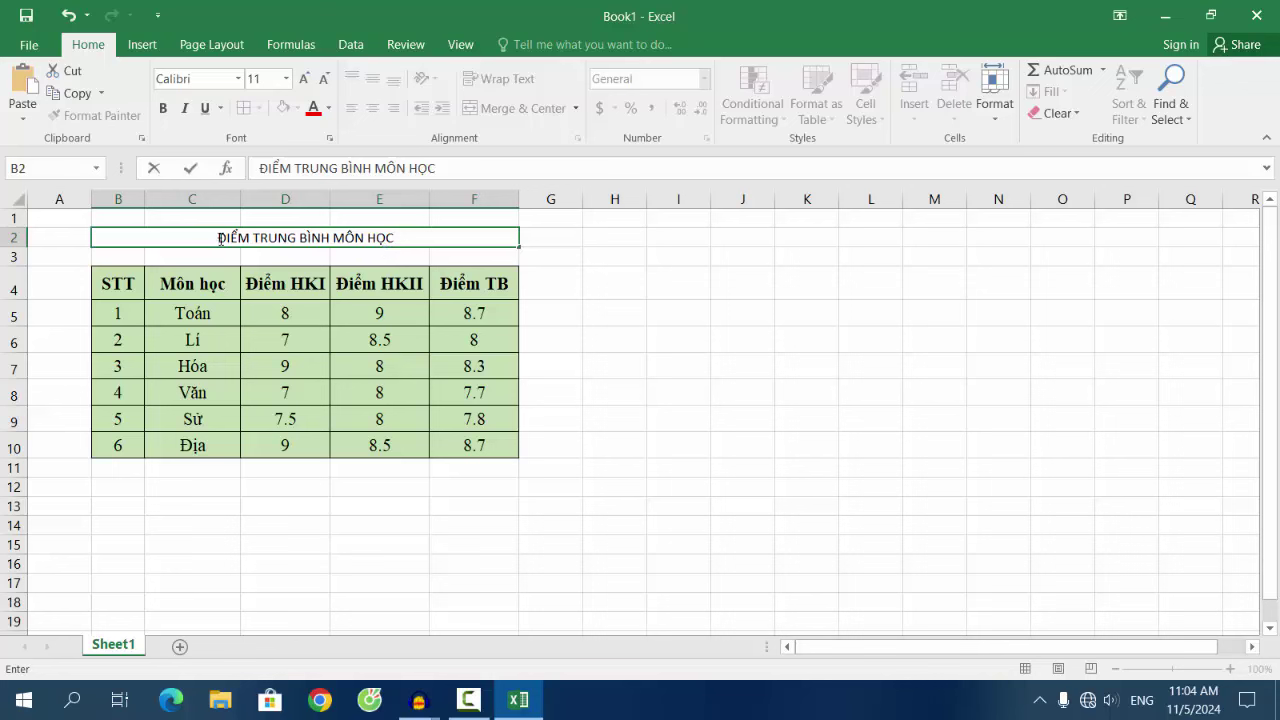
Make the title bold Times New Roman at size 14
drag(219, 240, 394, 238)
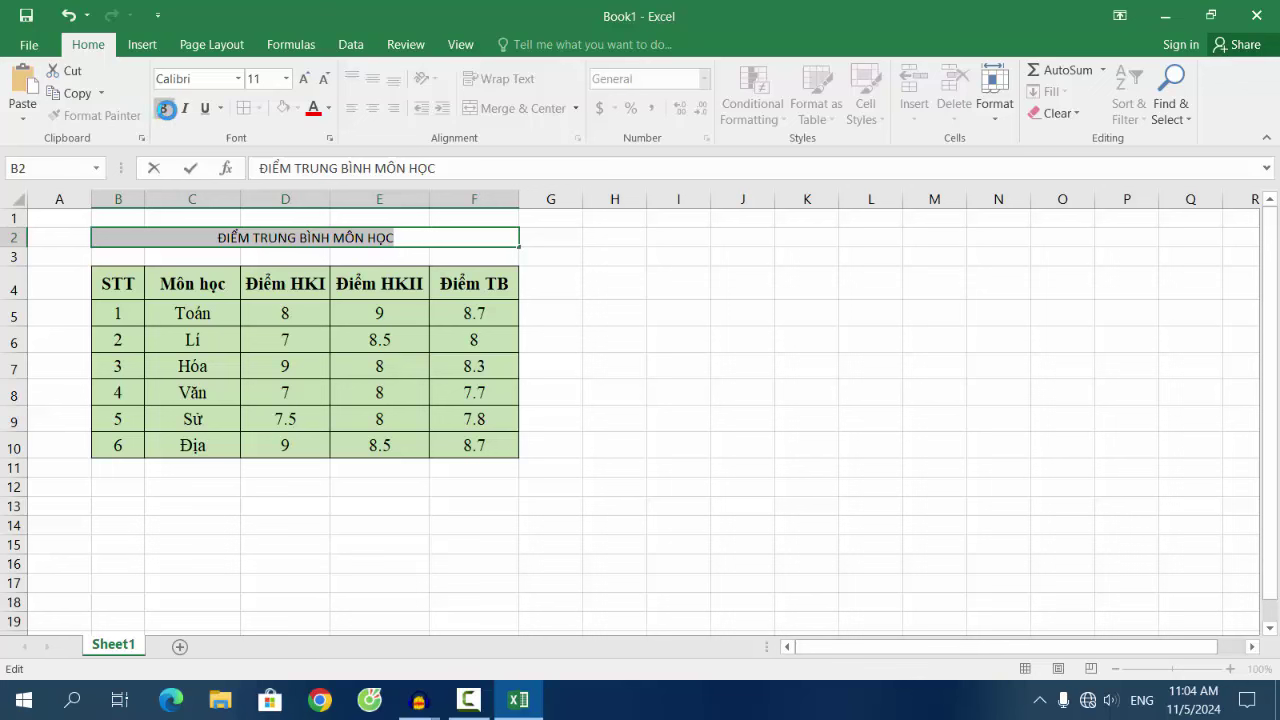
click(166, 108)
click(214, 81)
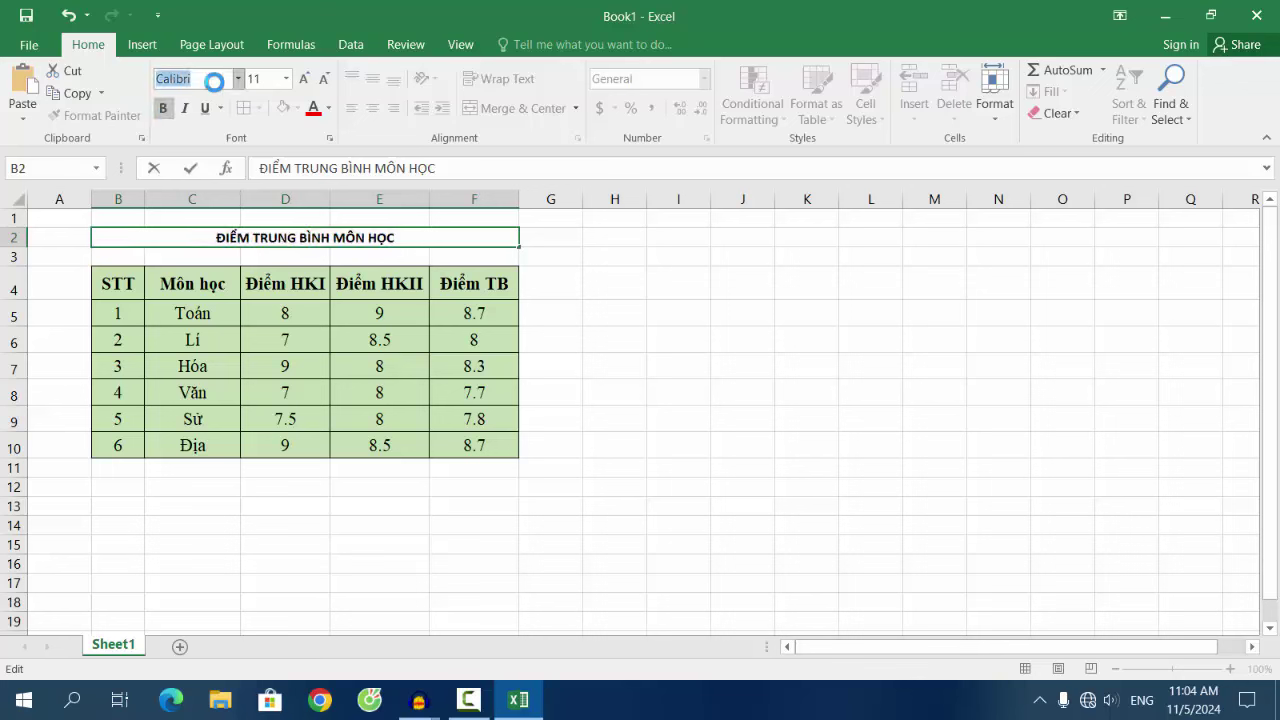
text(Times New Ro)
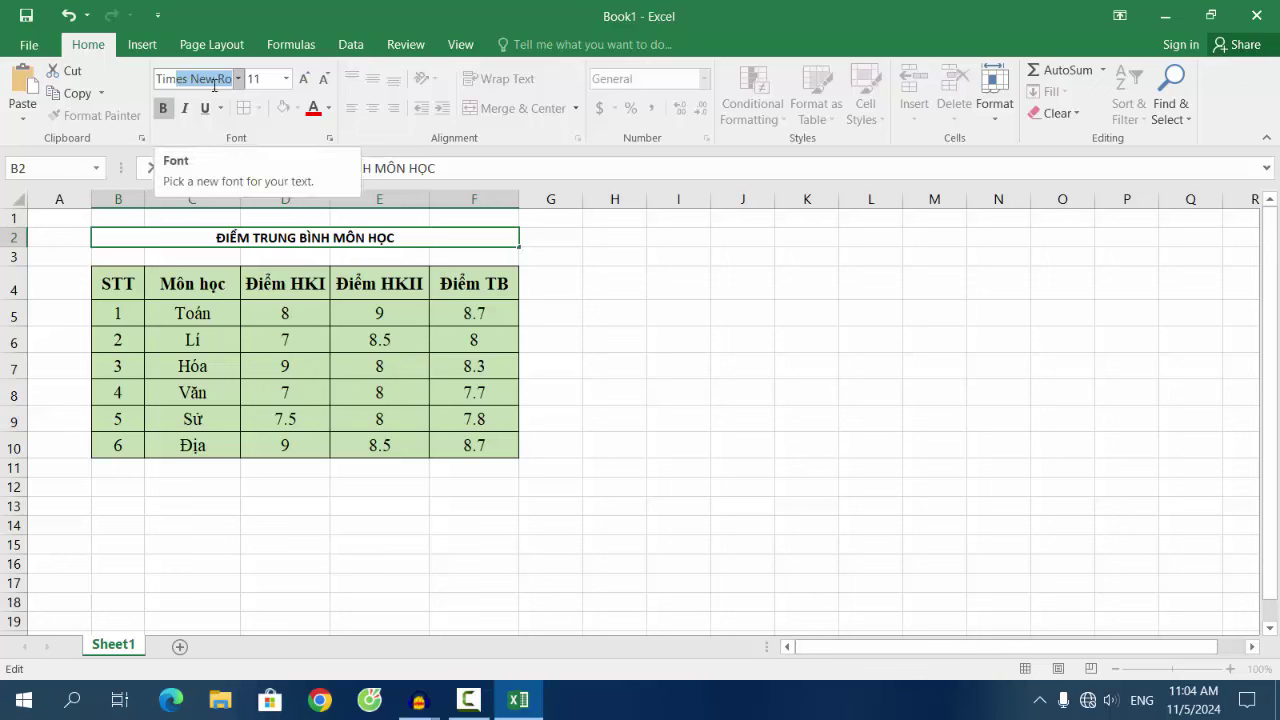
key(Return)
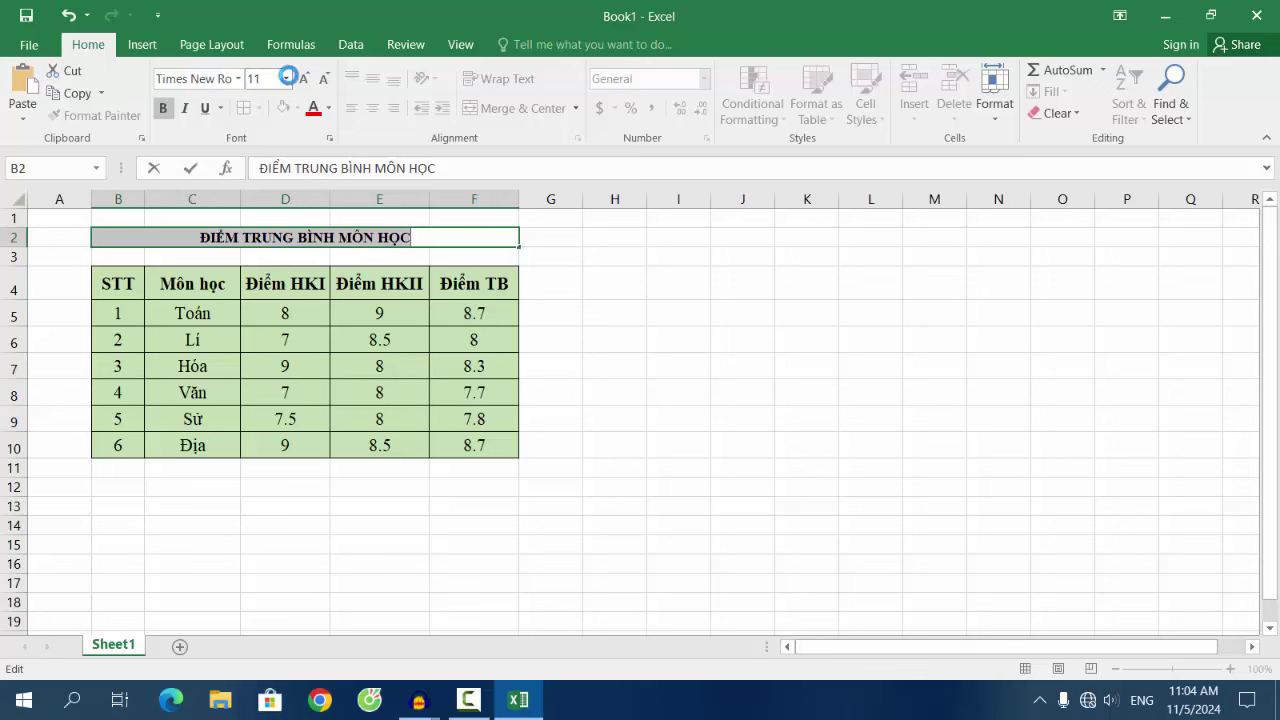
click(287, 79)
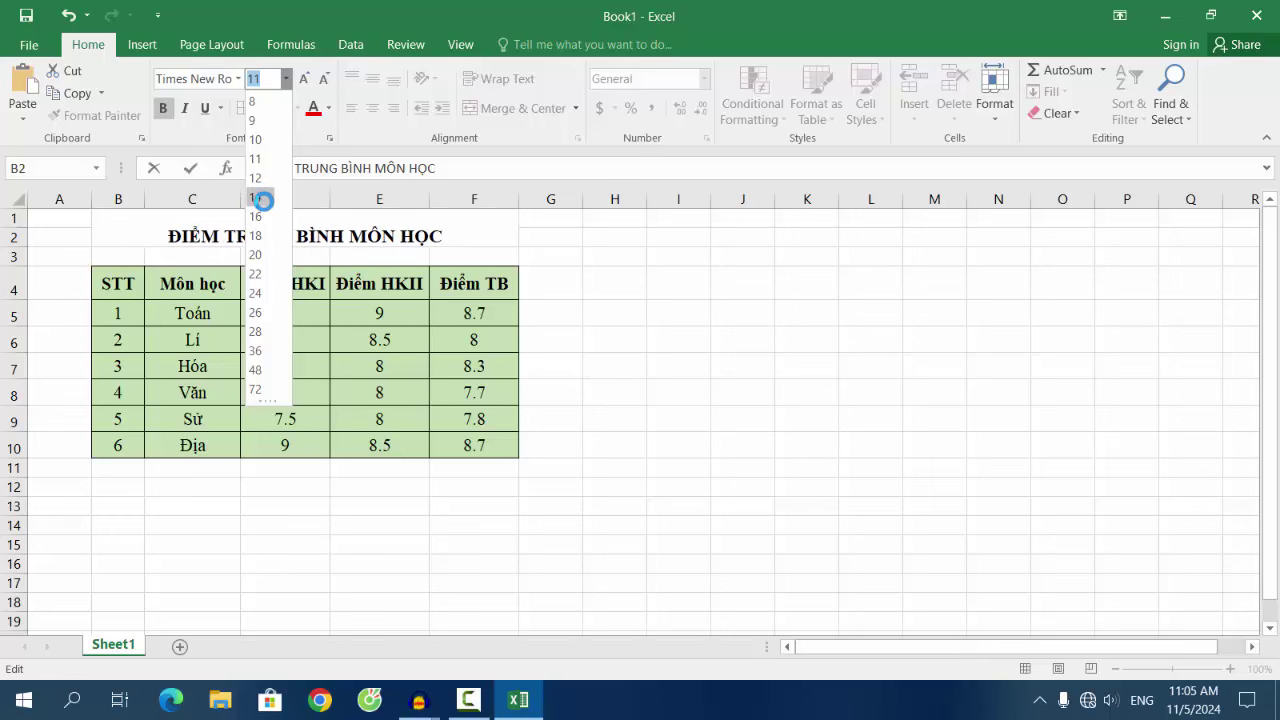
click(262, 199)
Heighten the title row for space above the table and colour the title blue
drag(345, 504, 346, 488)
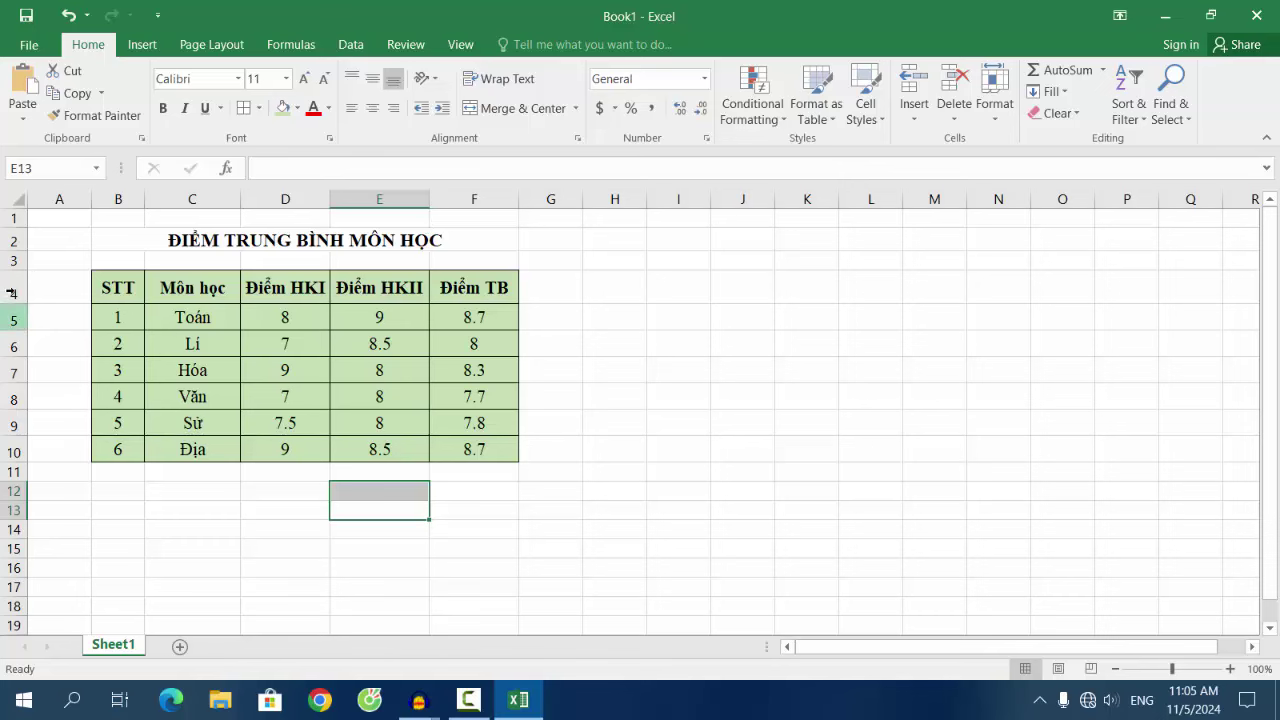
mouse_move(13, 269)
mouse_down()
mouse_move(17, 259)
mouse_move(13, 286)
mouse_up()
click(174, 251)
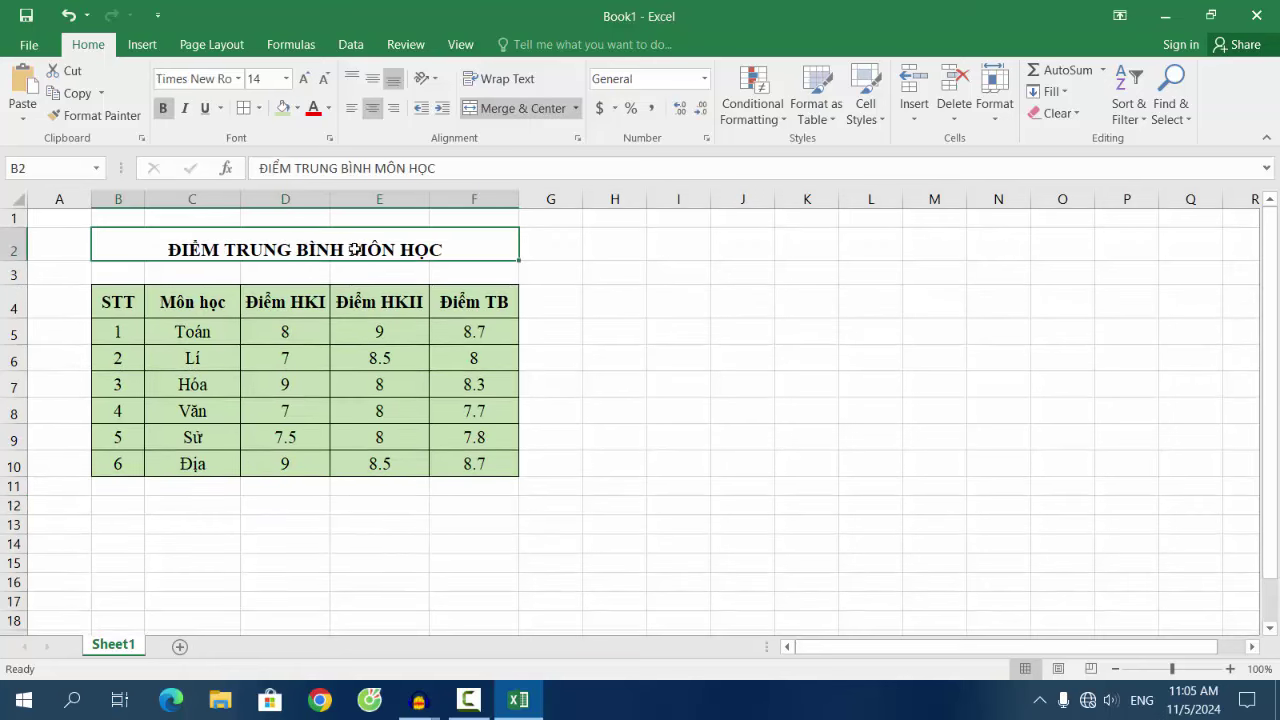
click(328, 108)
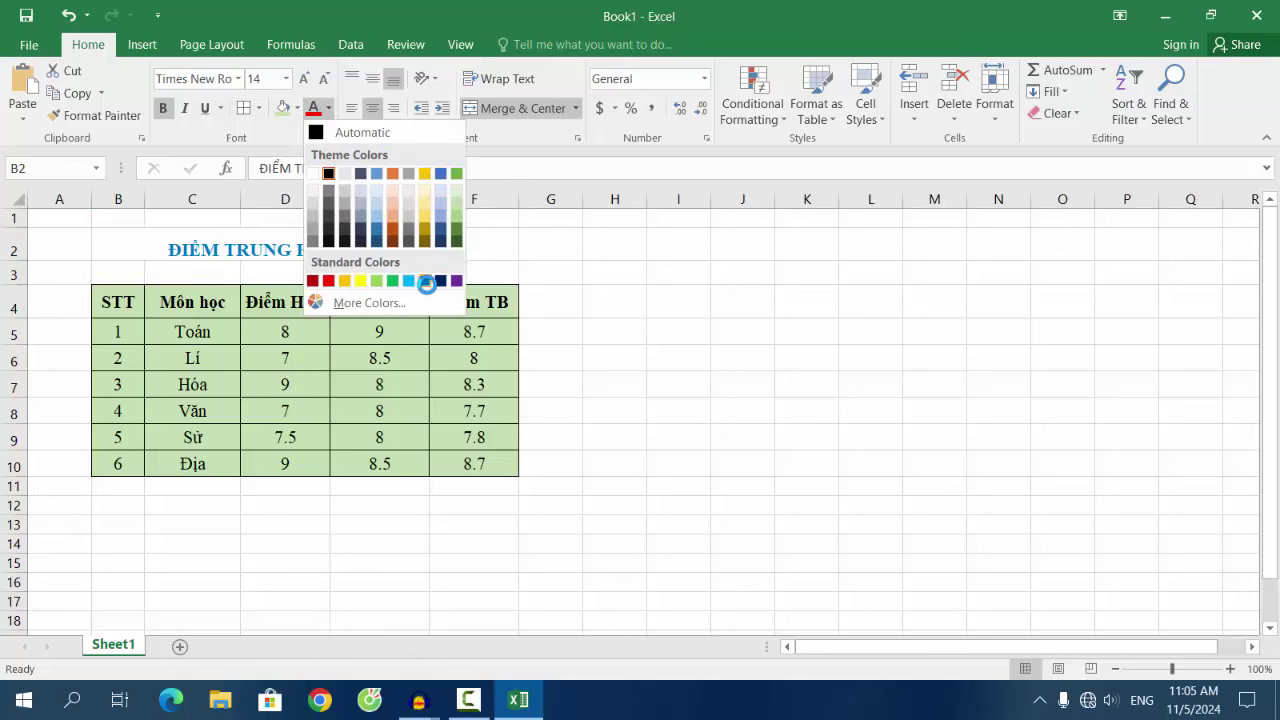
click(424, 281)
click(680, 399)
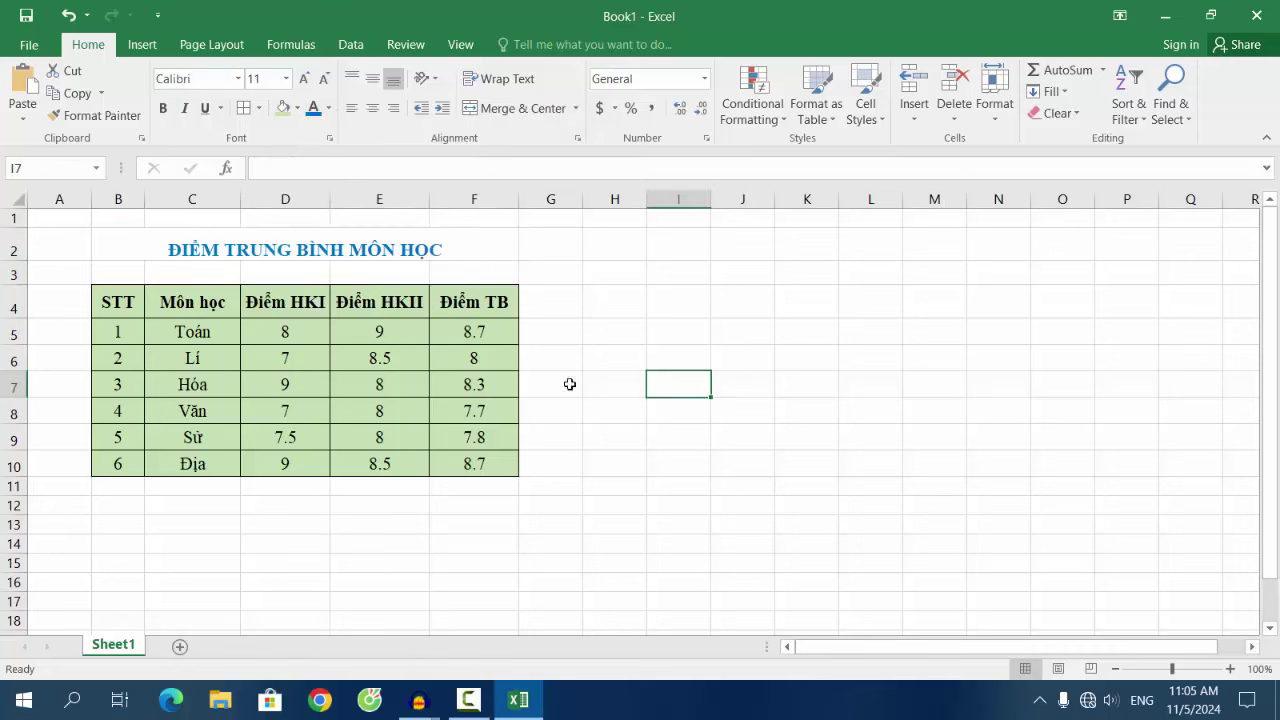
Fill the header row B4:F4 with gold
drag(106, 316, 510, 306)
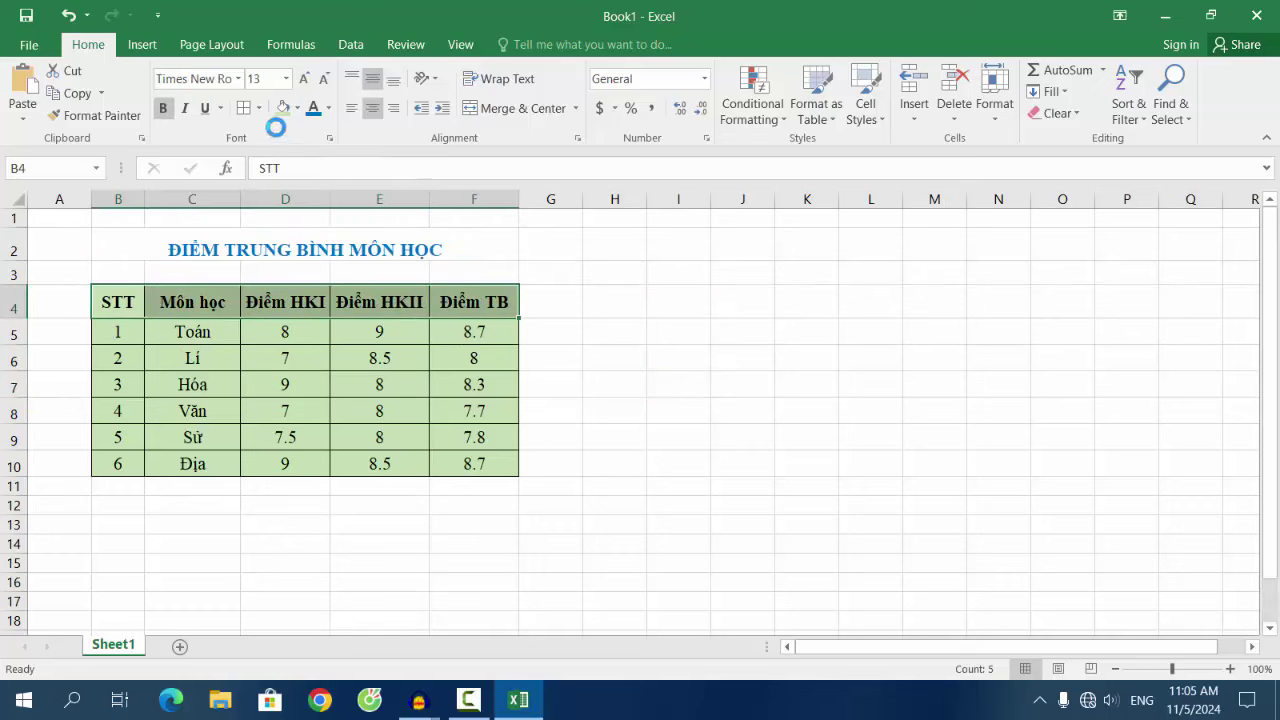
click(327, 108)
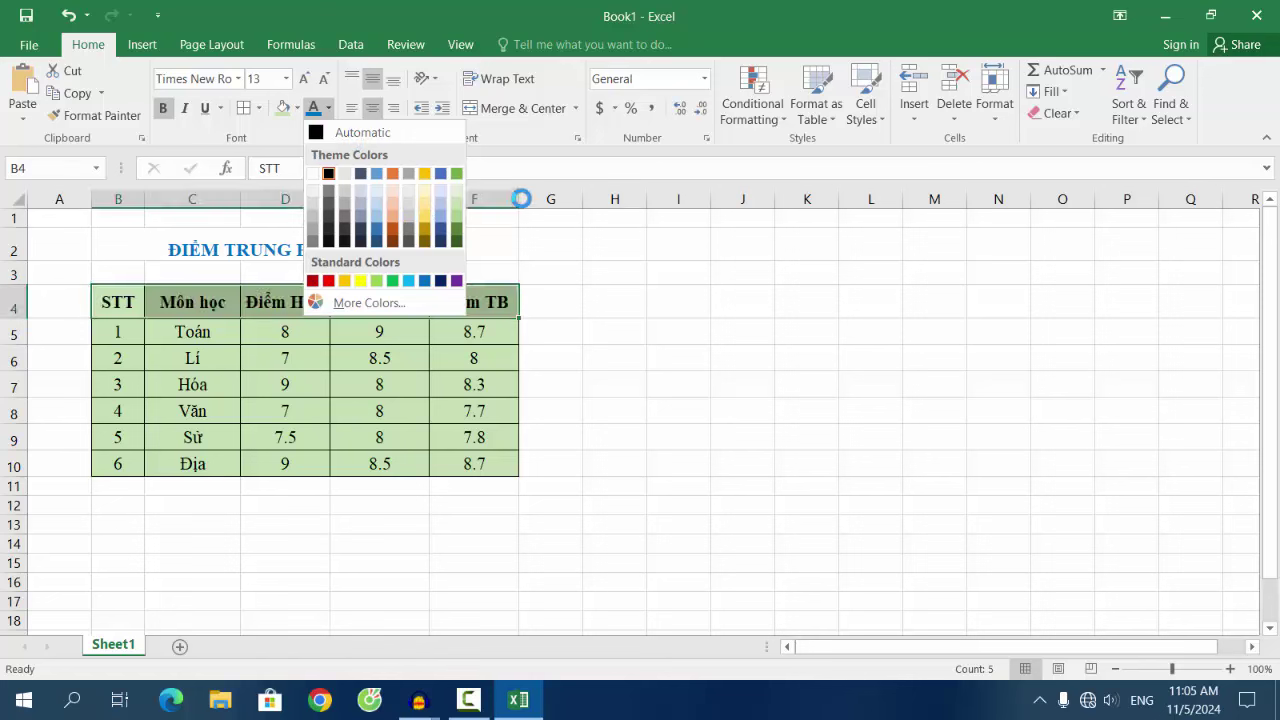
click(287, 108)
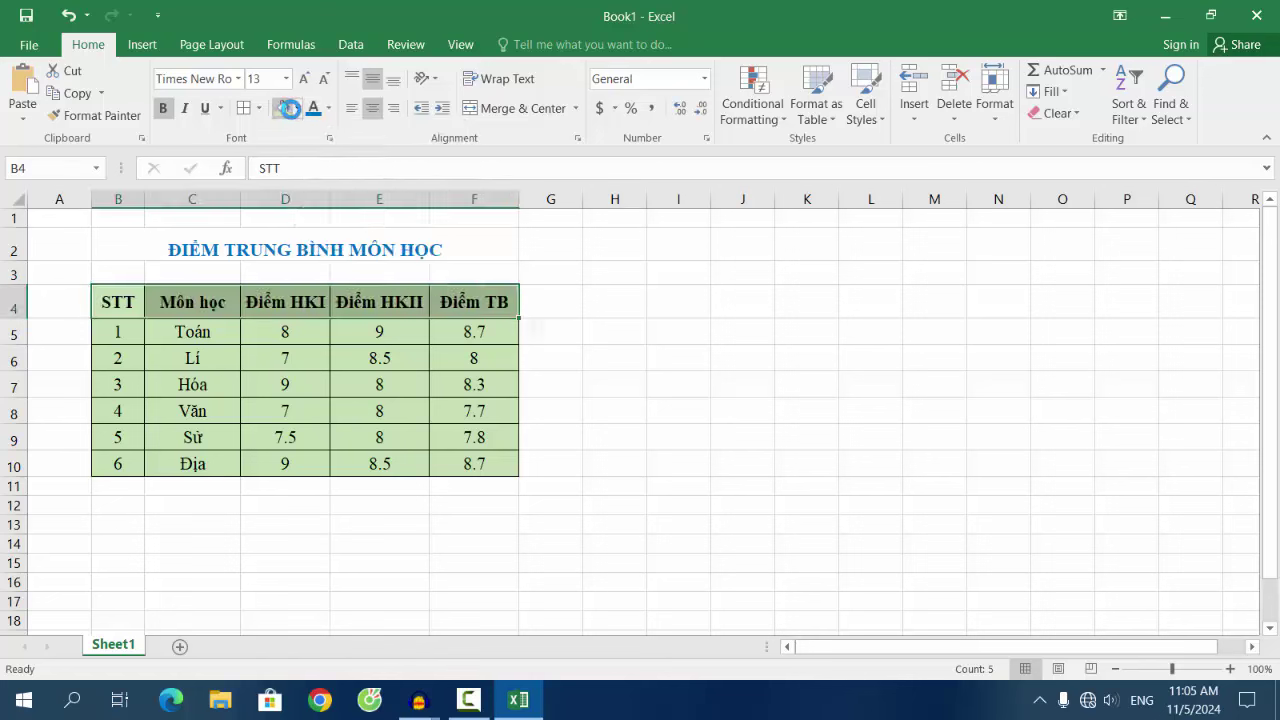
click(297, 108)
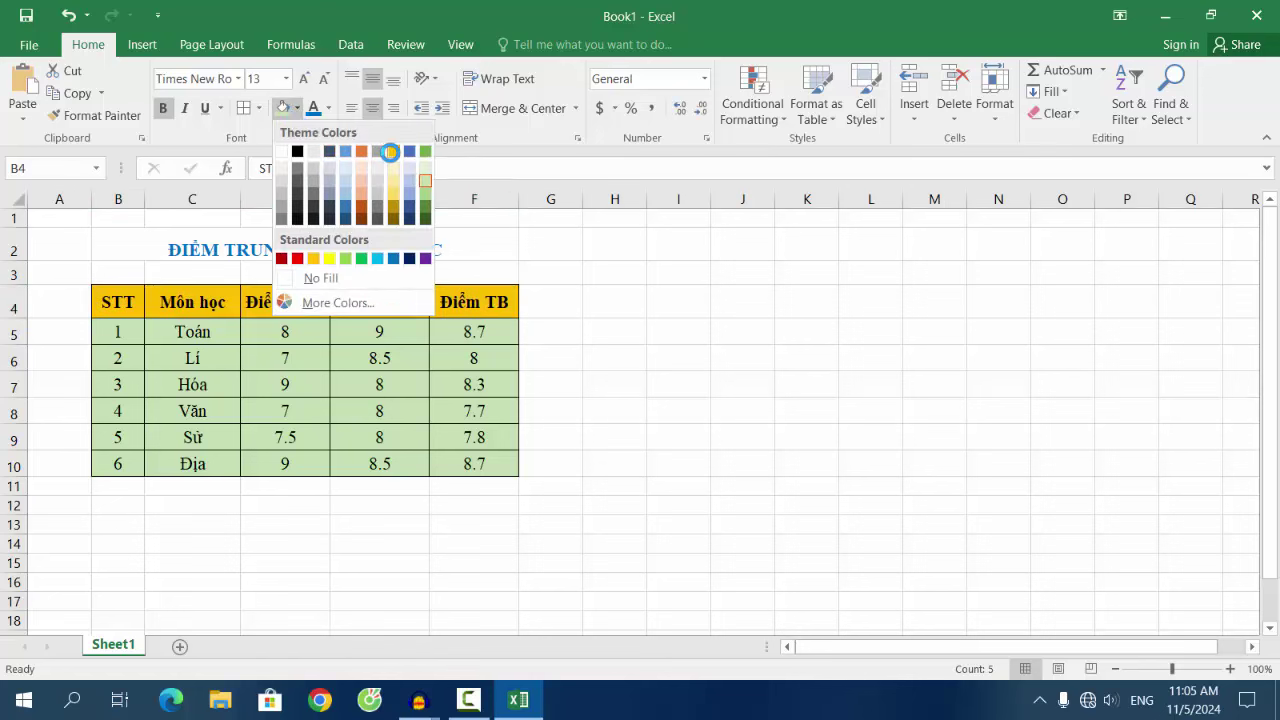
click(390, 152)
Fill the STT numbers in B5:B10 with light blue
drag(121, 328, 122, 468)
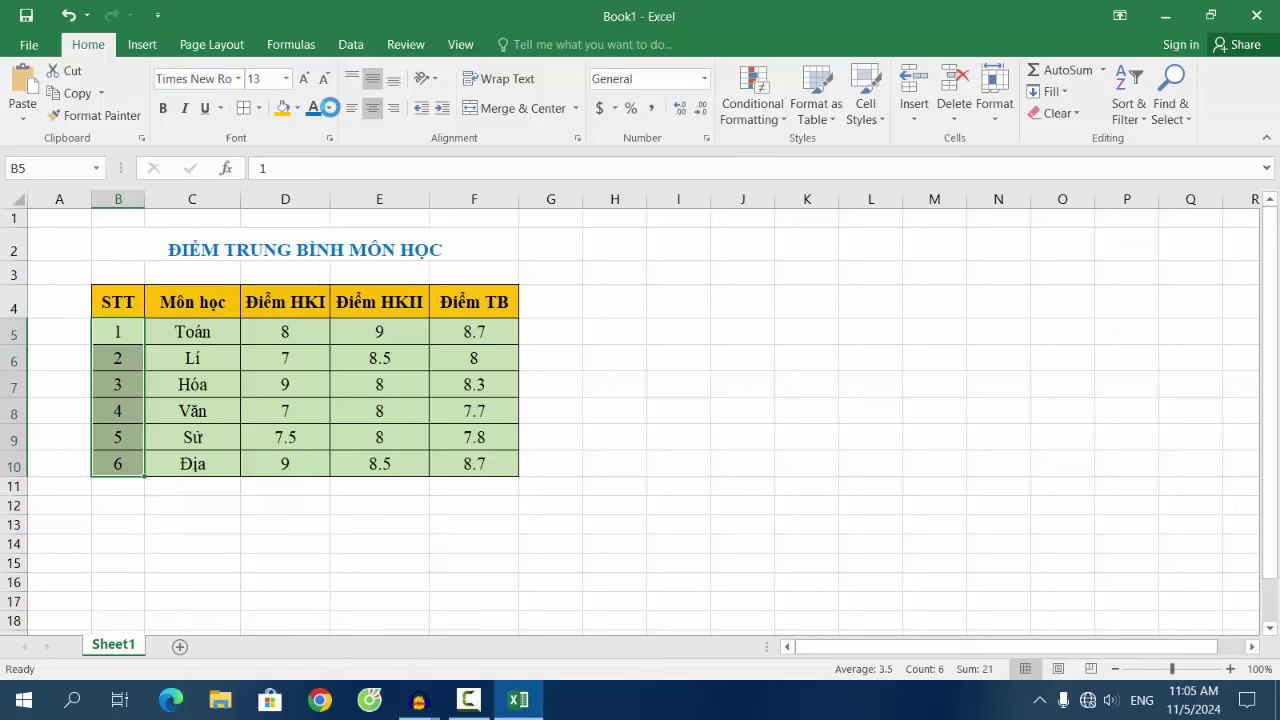
click(329, 108)
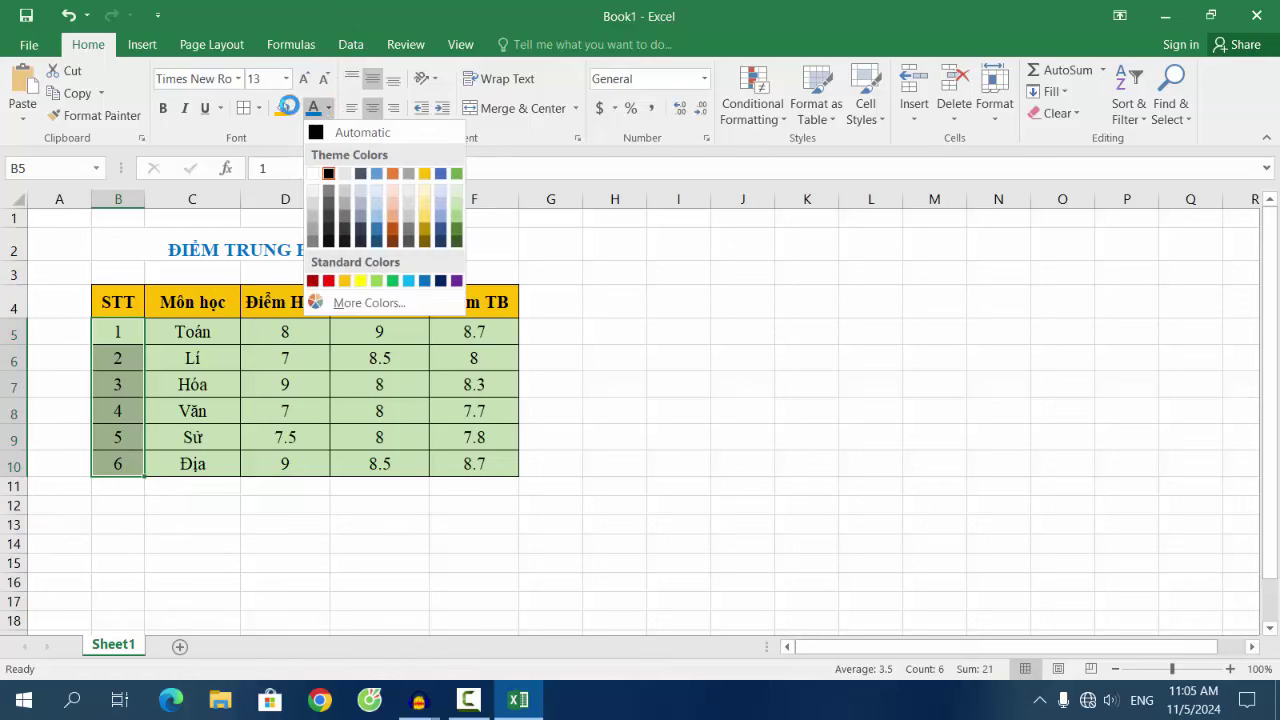
click(288, 106)
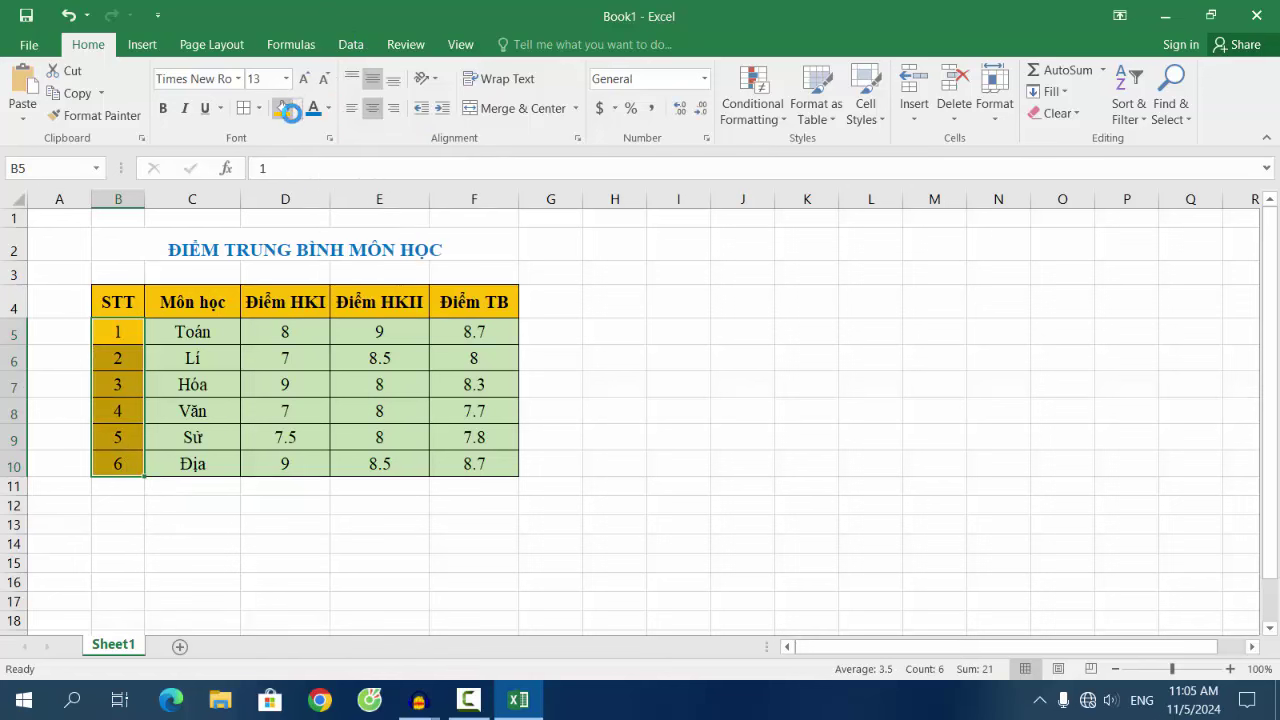
click(297, 108)
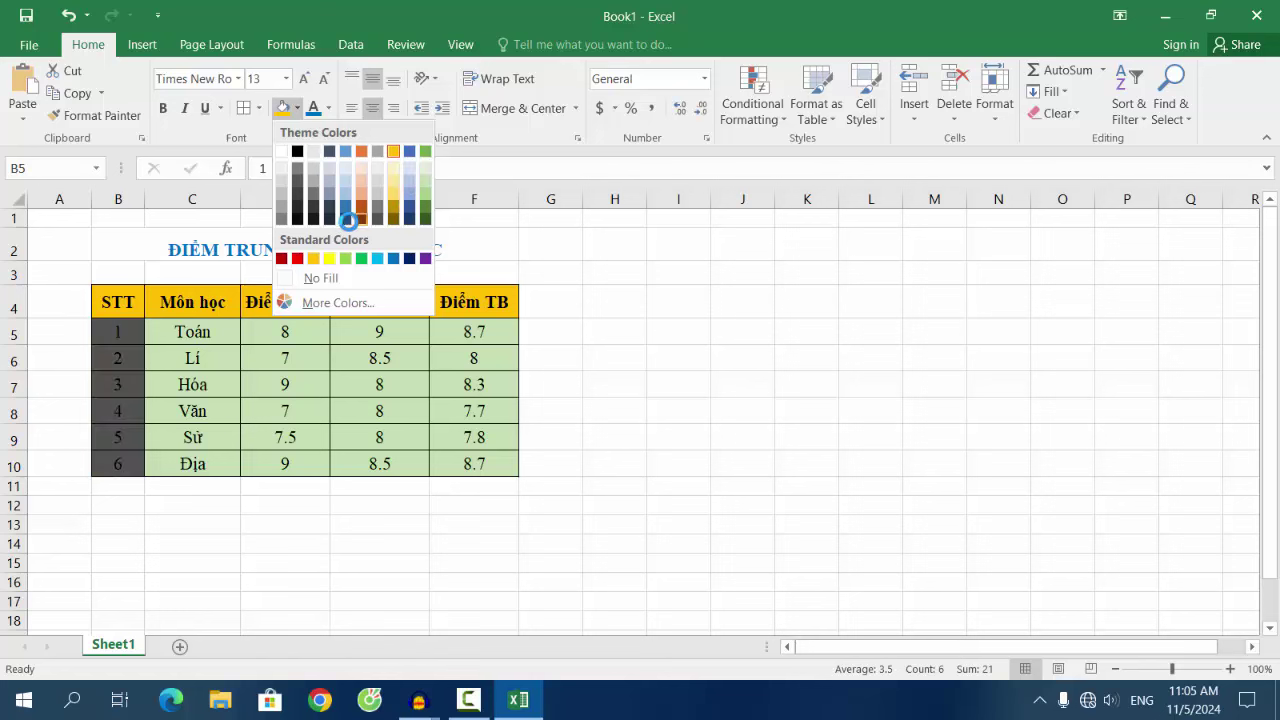
click(377, 258)
click(600, 402)
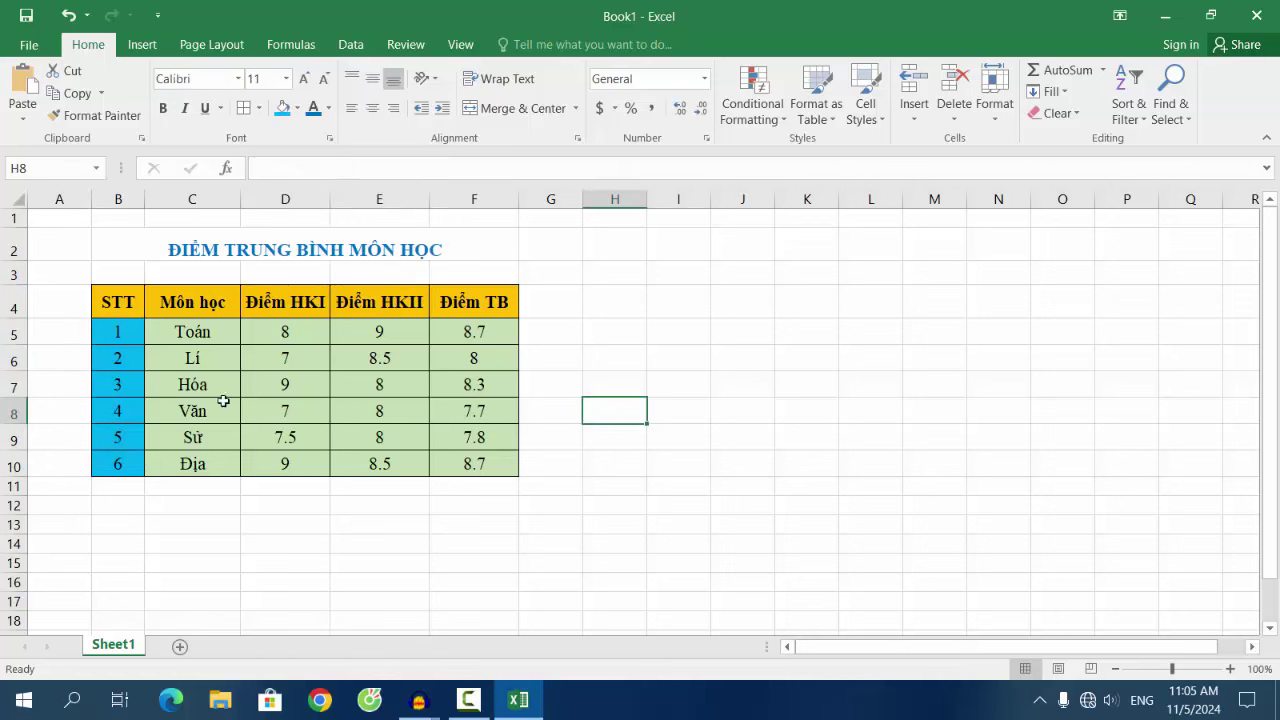
Minimize Excel, refresh the desktop twice, and restore the workbook
scroll(895, 398, down, 2)
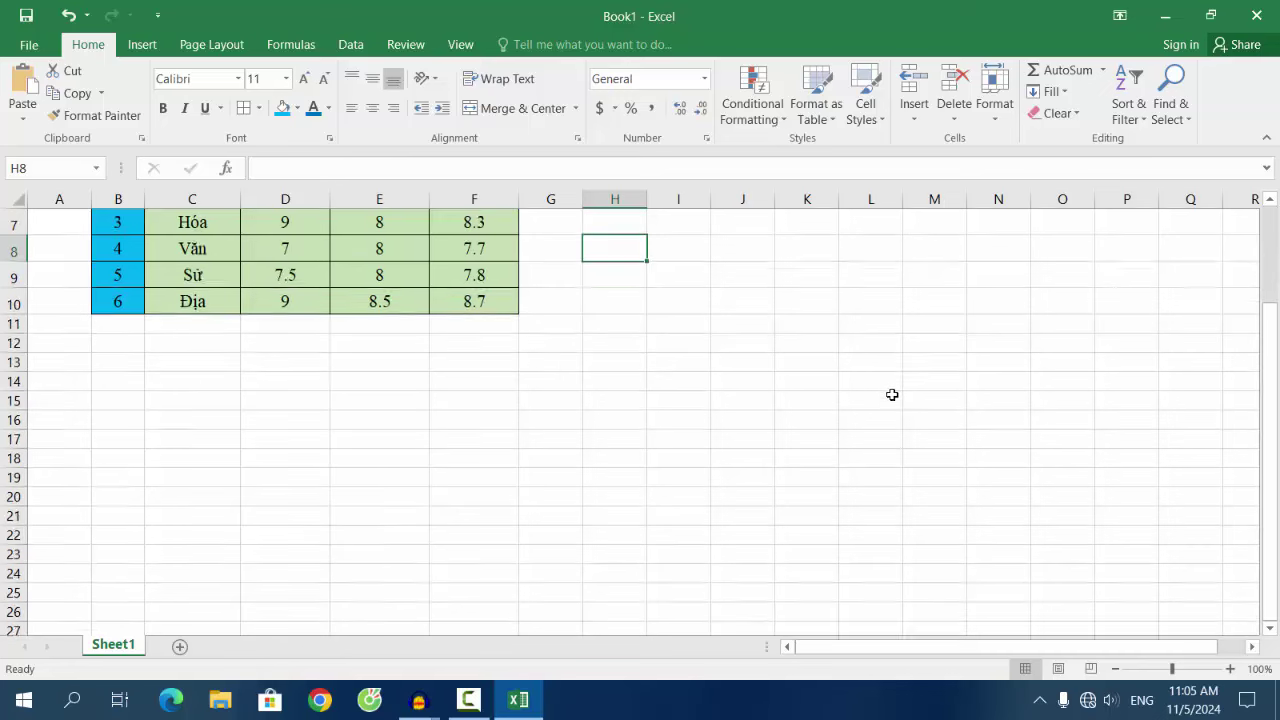
scroll(887, 395, up, 2)
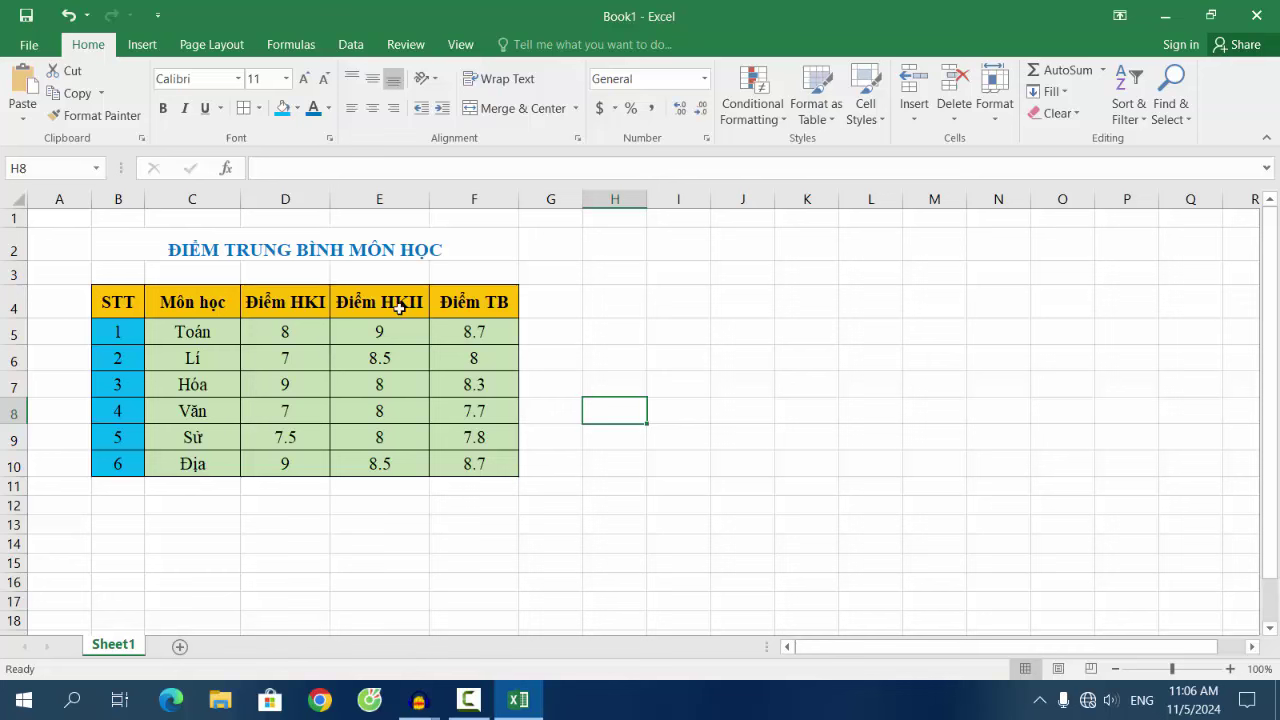
click(482, 252)
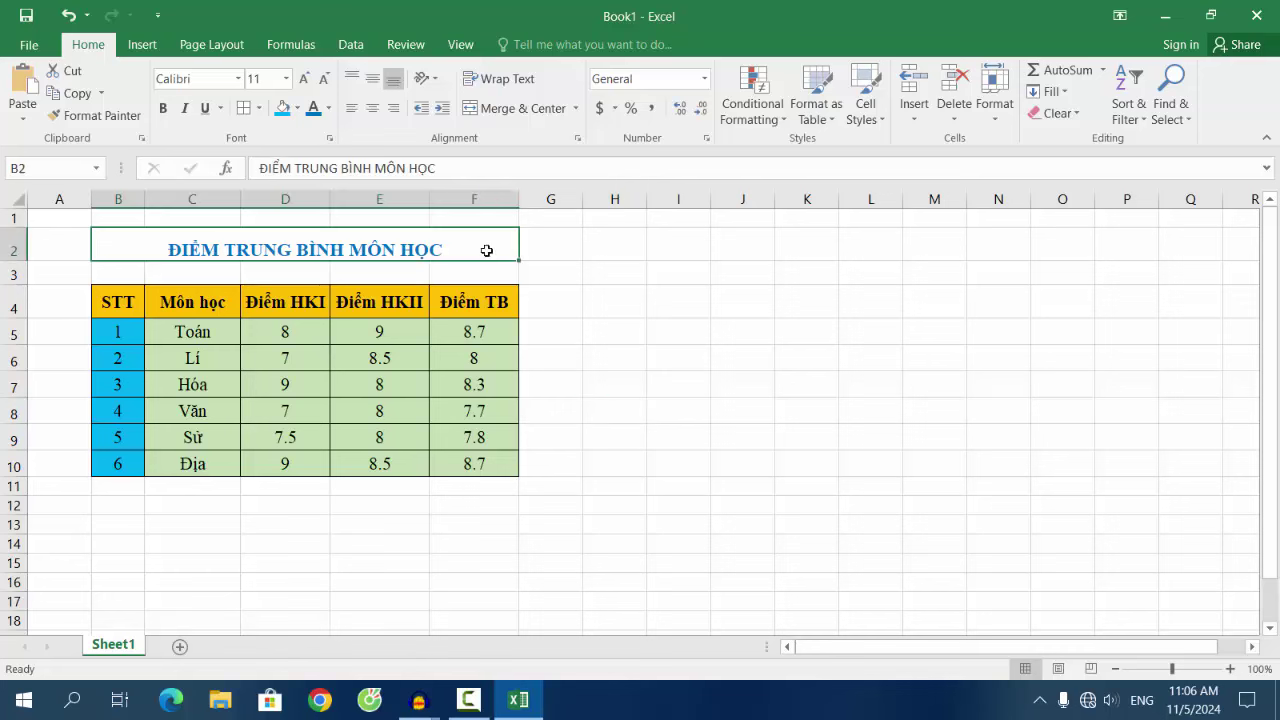
click(1163, 17)
right_click(288, 240)
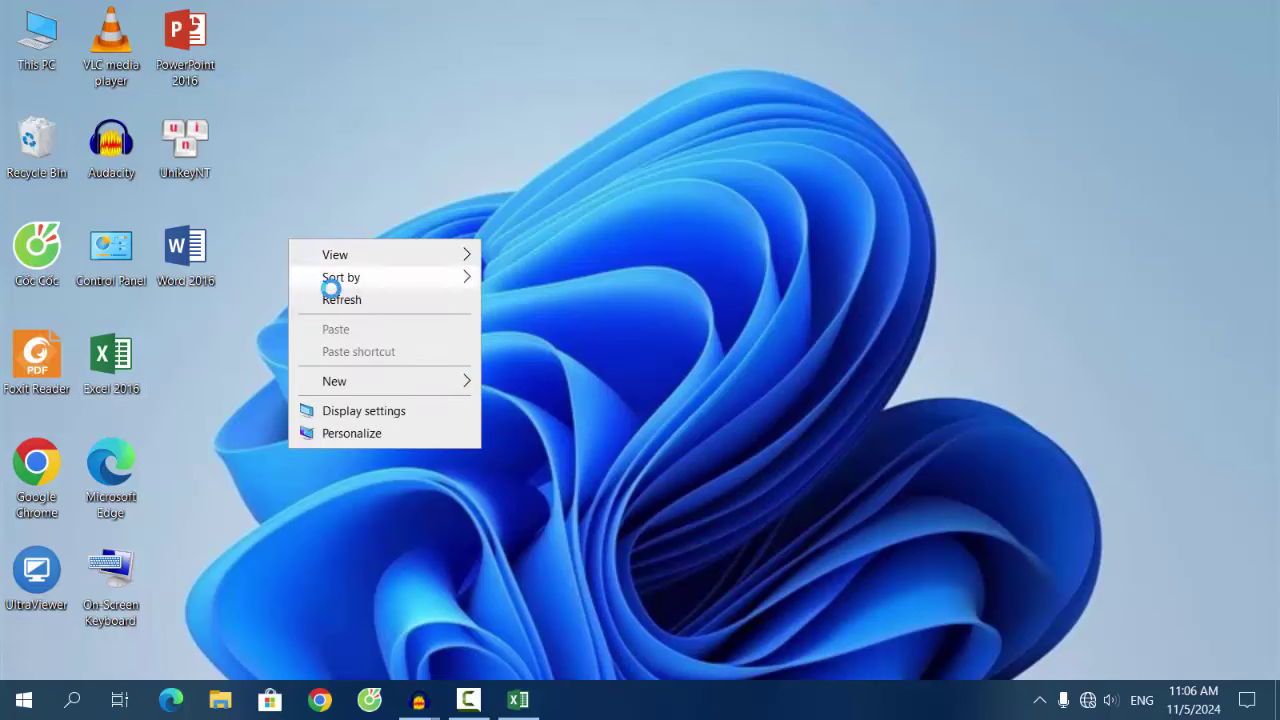
click(333, 297)
right_click(298, 243)
click(334, 302)
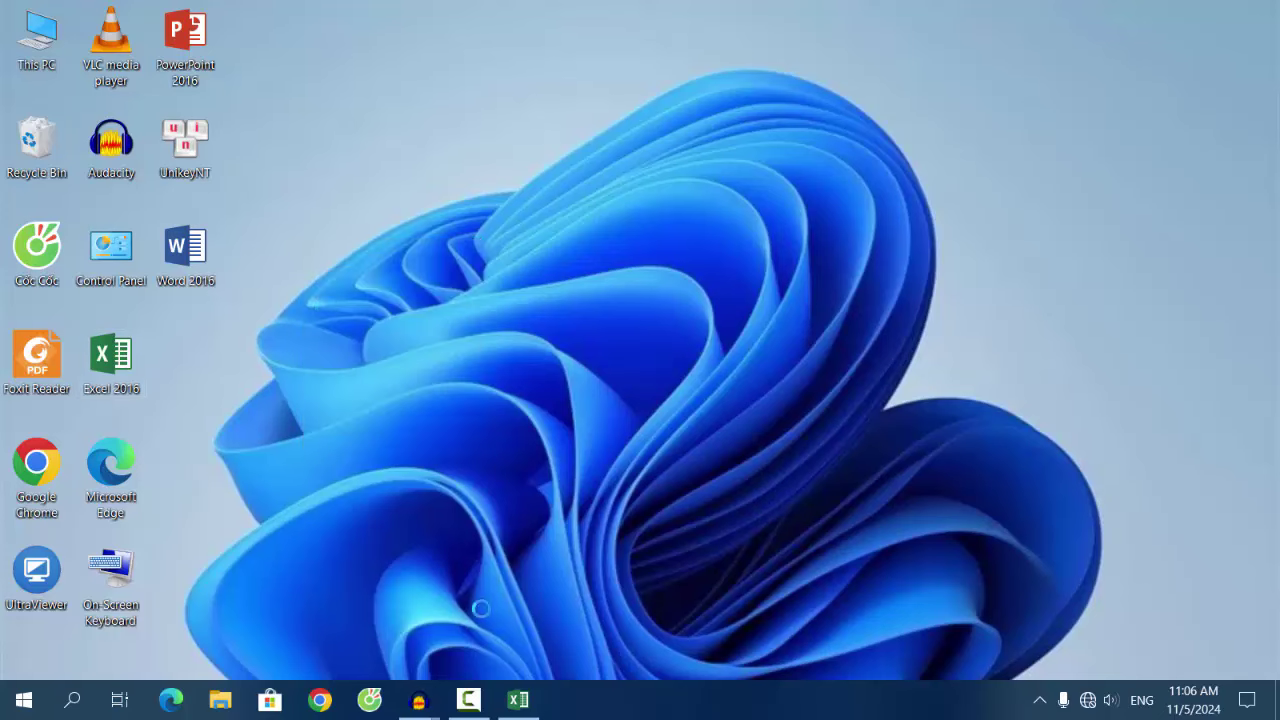
click(518, 700)
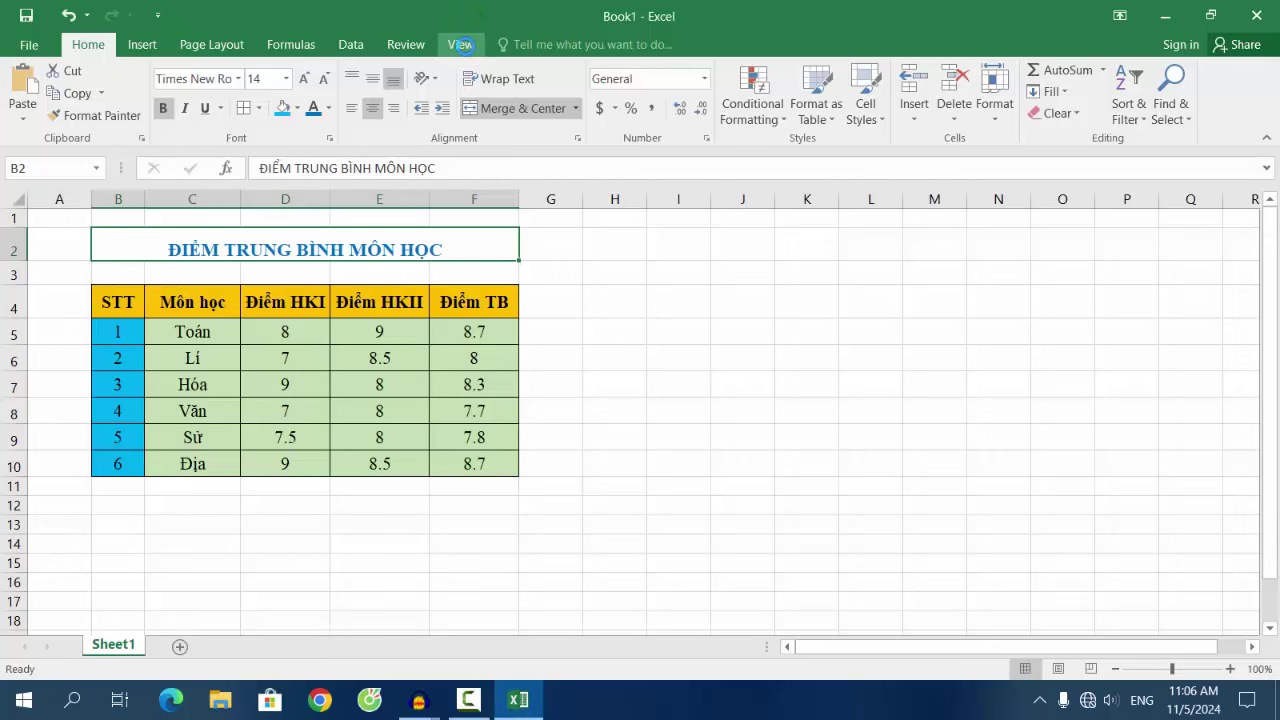
Browse the View, Review, Data and Formulas tabs, then return to Home
click(461, 44)
click(405, 44)
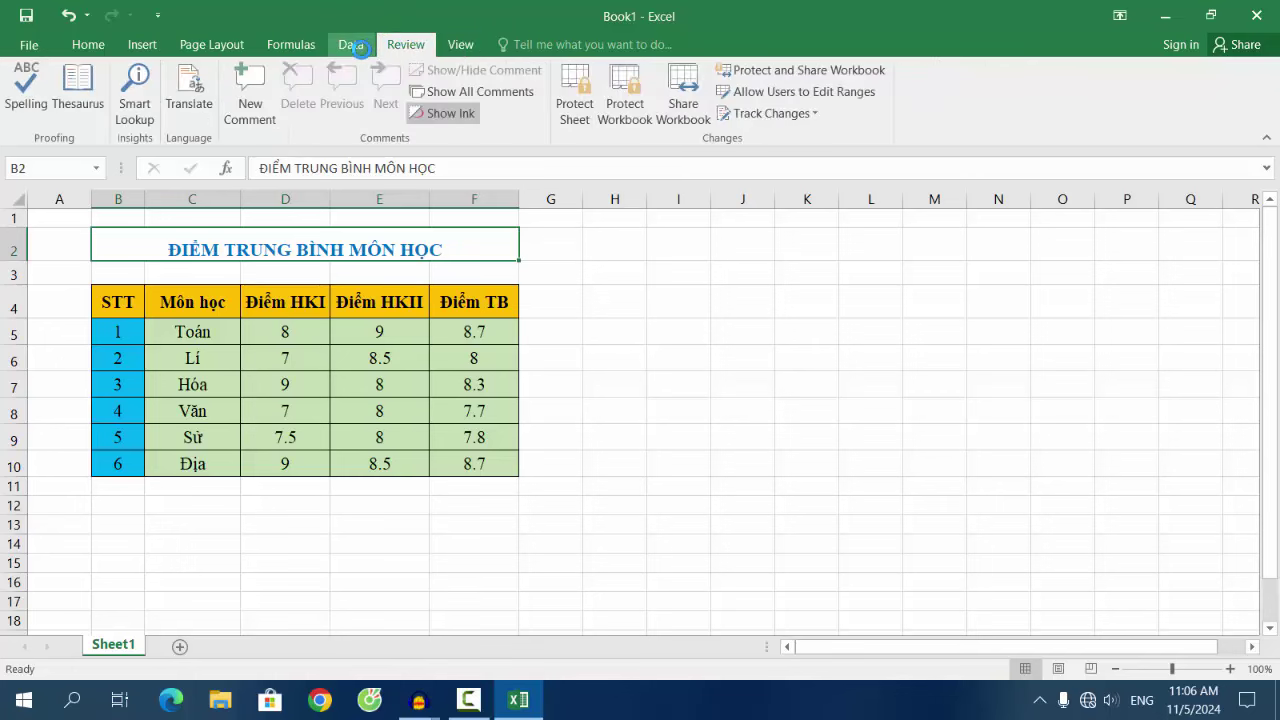
click(355, 46)
click(291, 44)
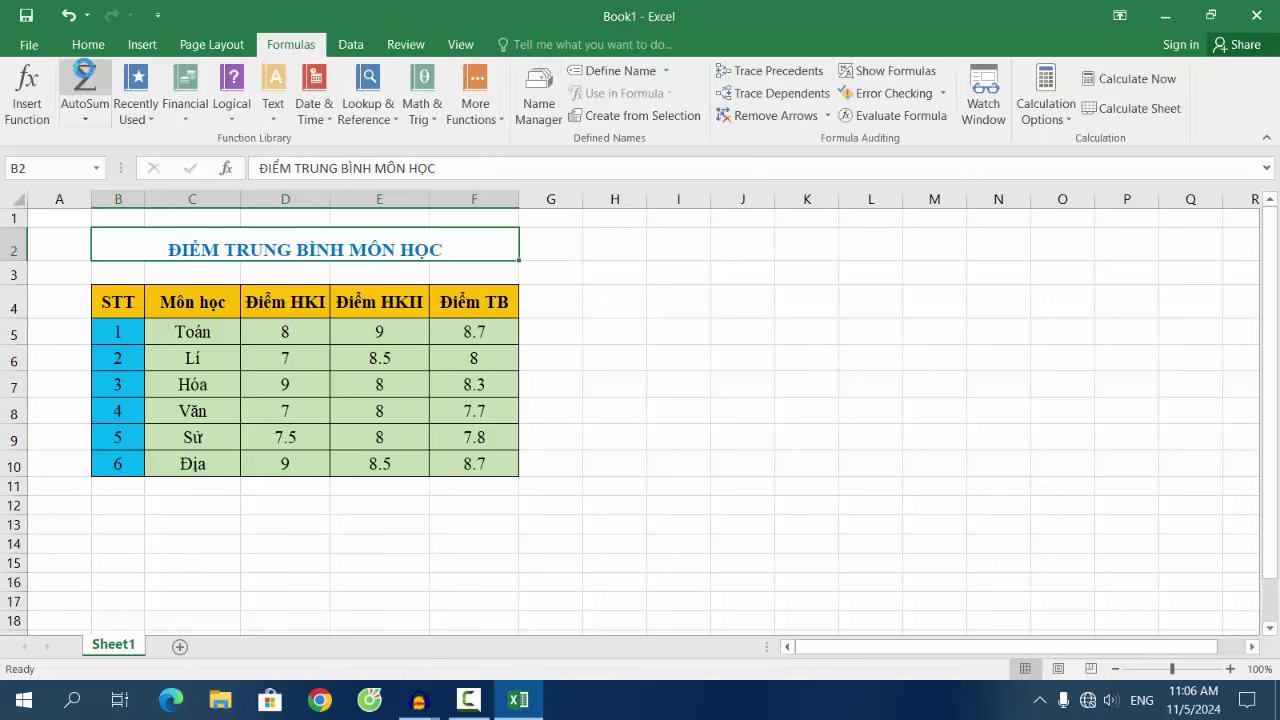
click(84, 45)
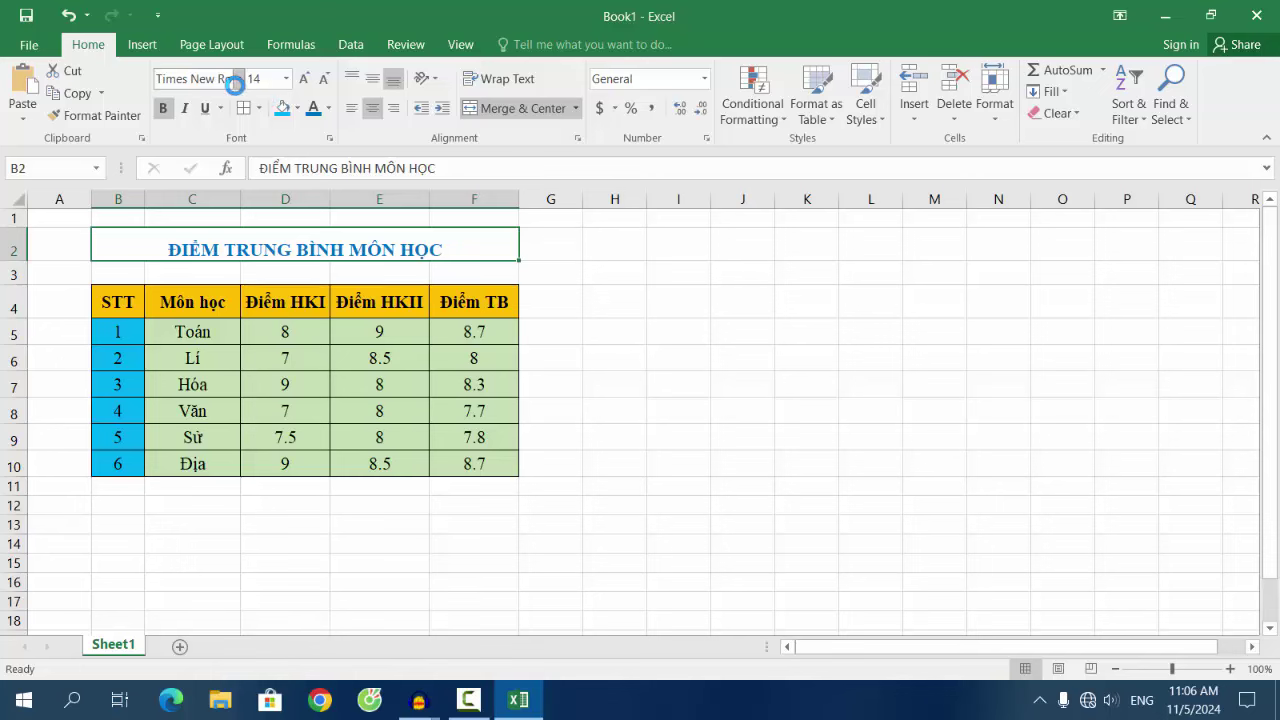
Scroll through the Font list without changing it, then add a blank Sheet2
click(238, 78)
scroll(357, 363, down, 3)
scroll(357, 363, down, 3)
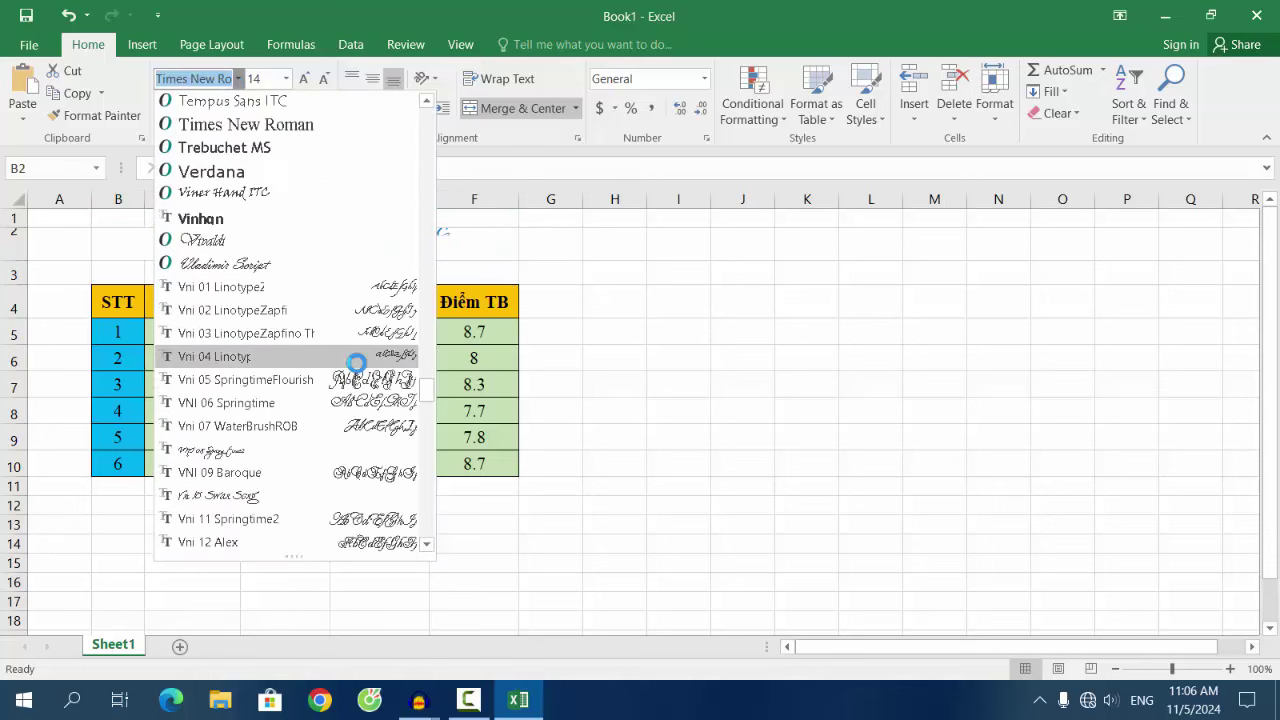
scroll(357, 363, down, 3)
scroll(357, 363, down, 3)
scroll(357, 363, down, 3)
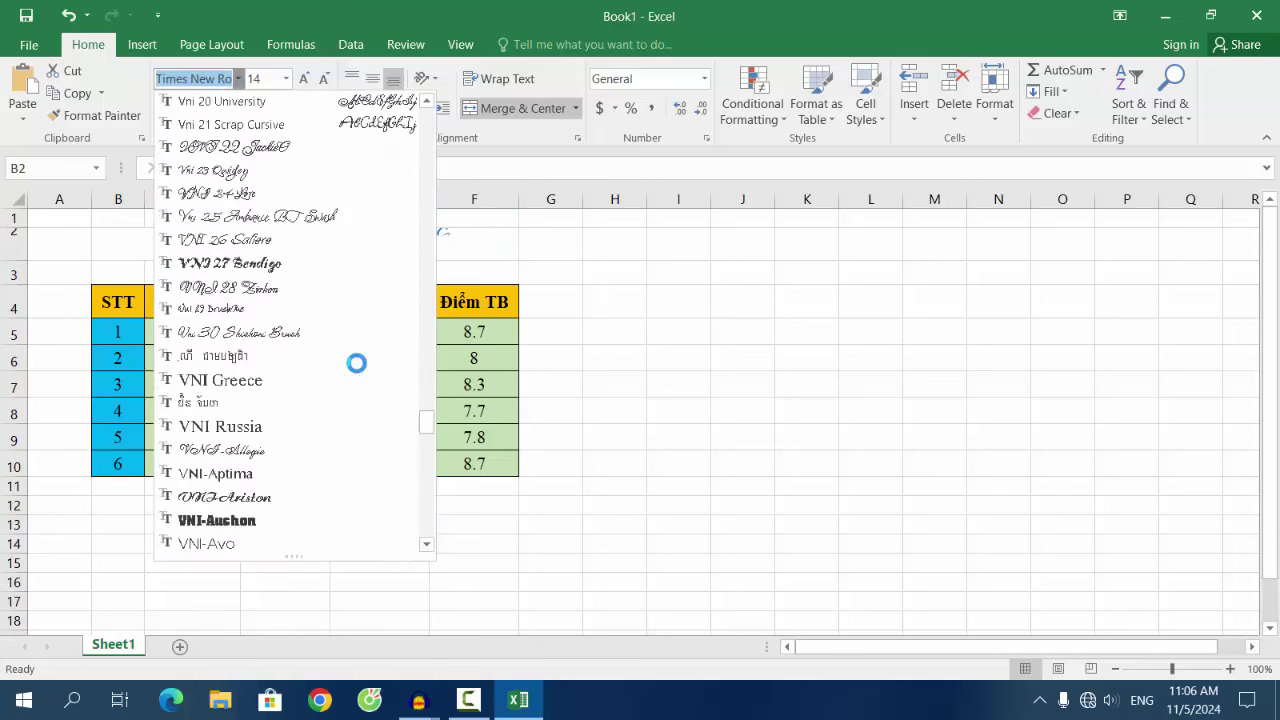
scroll(357, 363, up, 8)
scroll(357, 363, up, 5)
scroll(357, 363, up, 4)
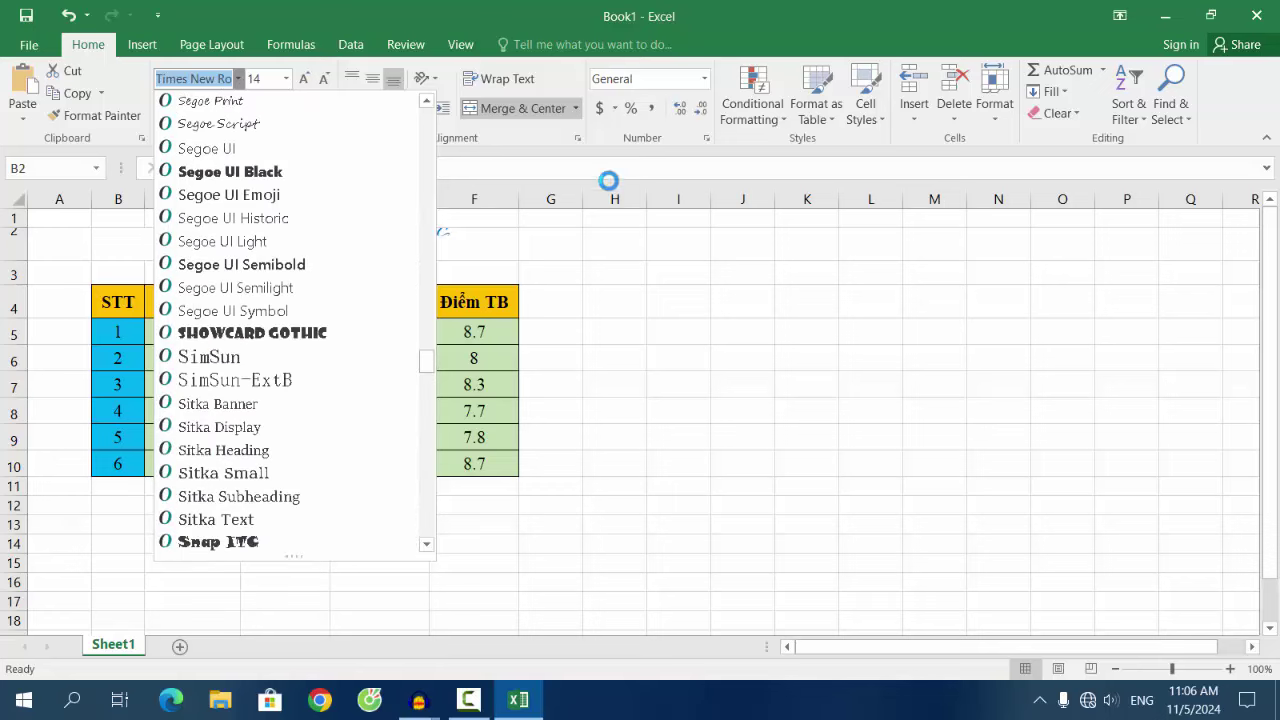
click(548, 136)
click(180, 647)
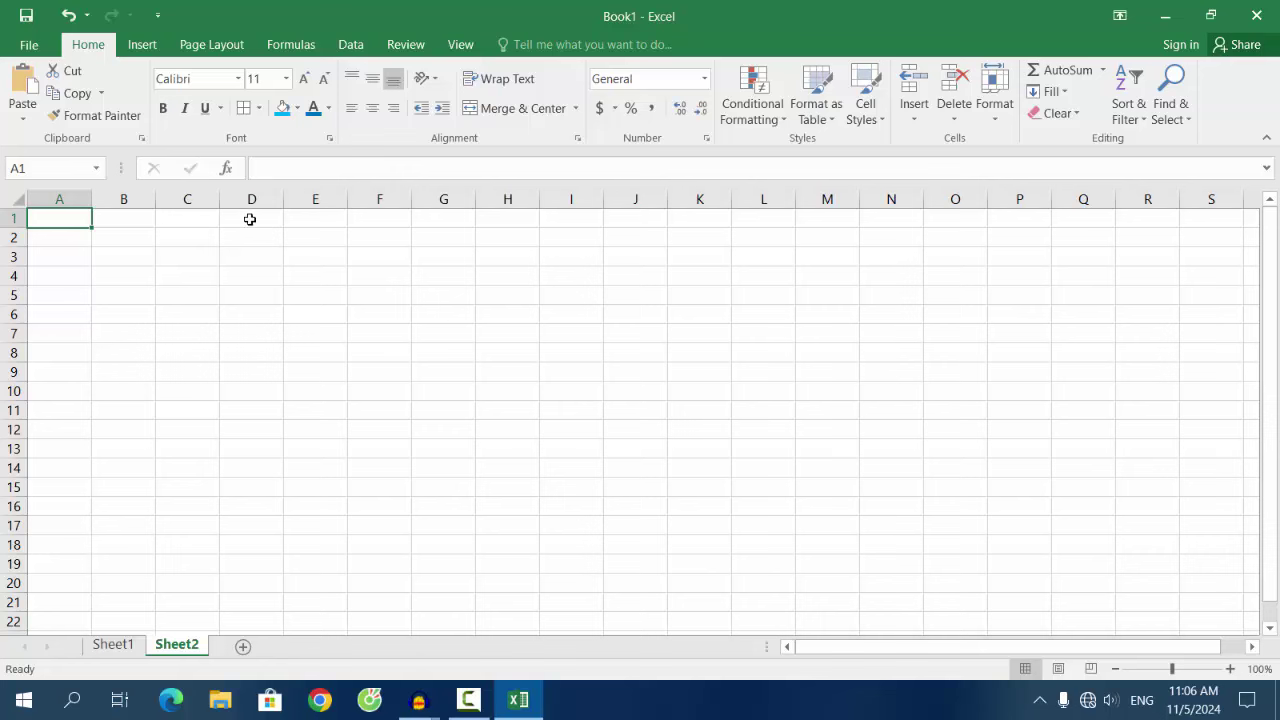
click(286, 78)
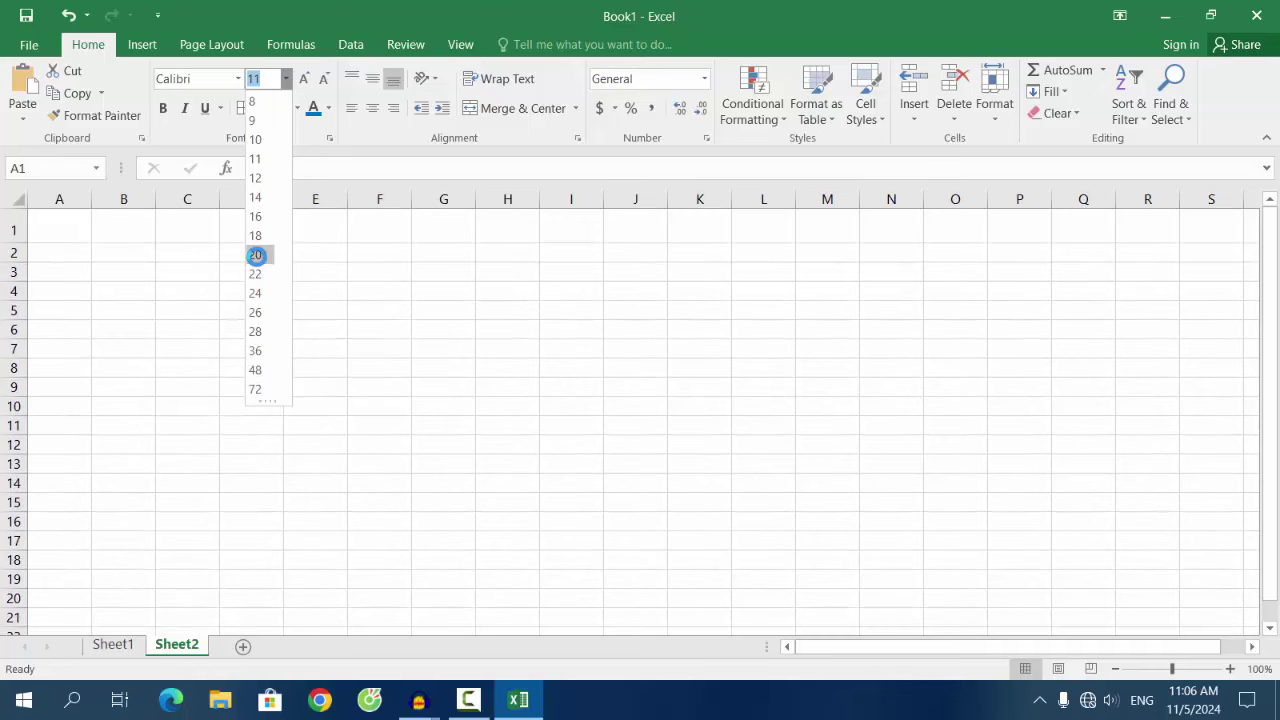
click(357, 142)
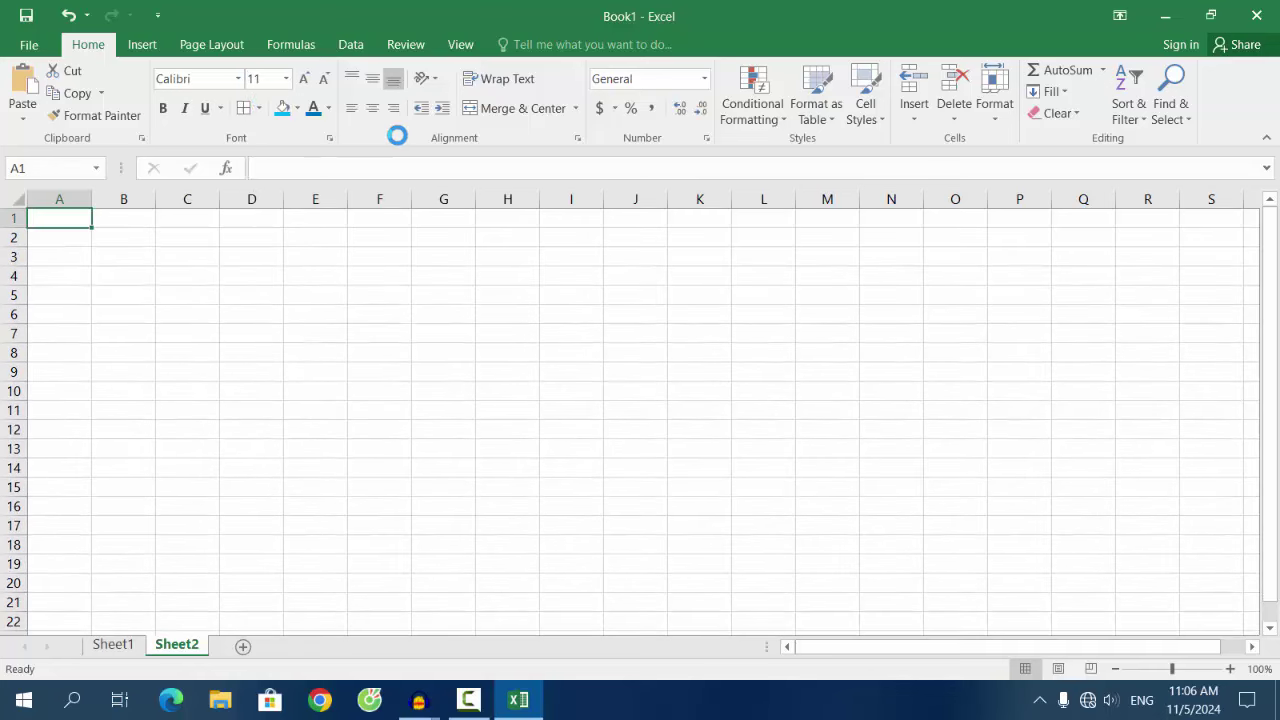
click(240, 79)
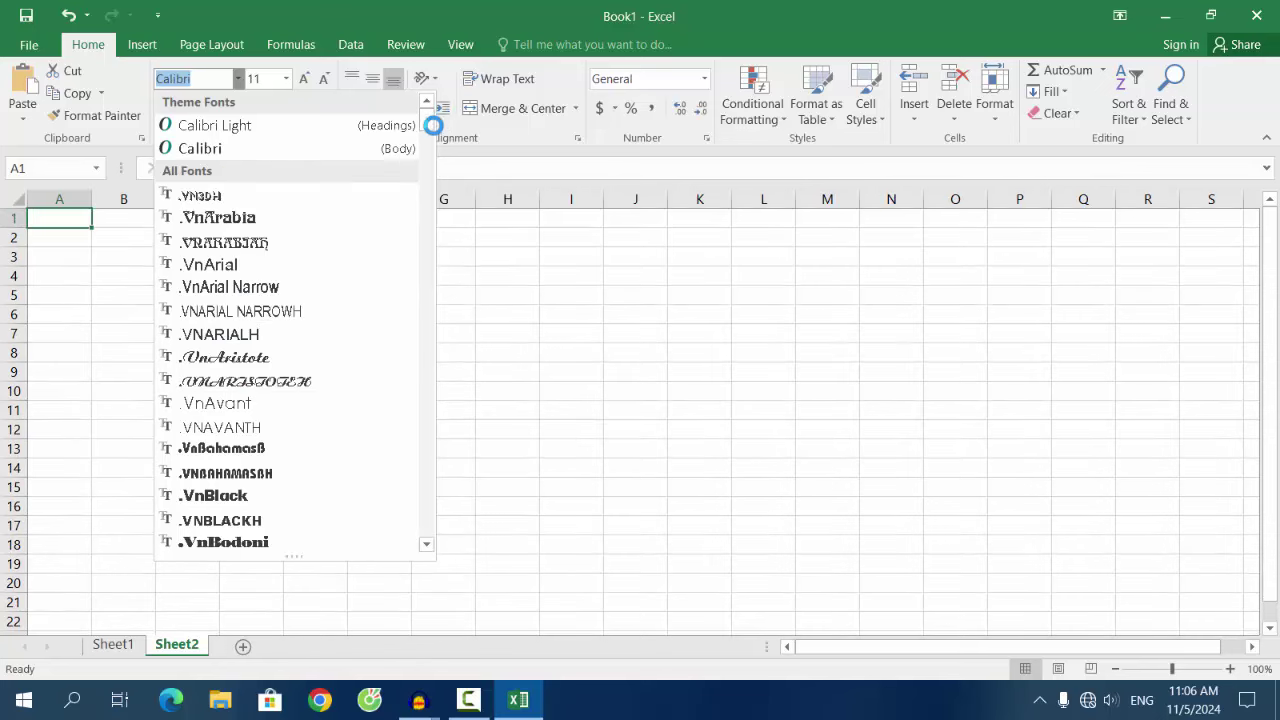
mouse_move(428, 122)
mouse_down()
mouse_move(428, 474)
mouse_move(434, 131)
mouse_move(526, 138)
mouse_up()
click(526, 138)
click(446, 40)
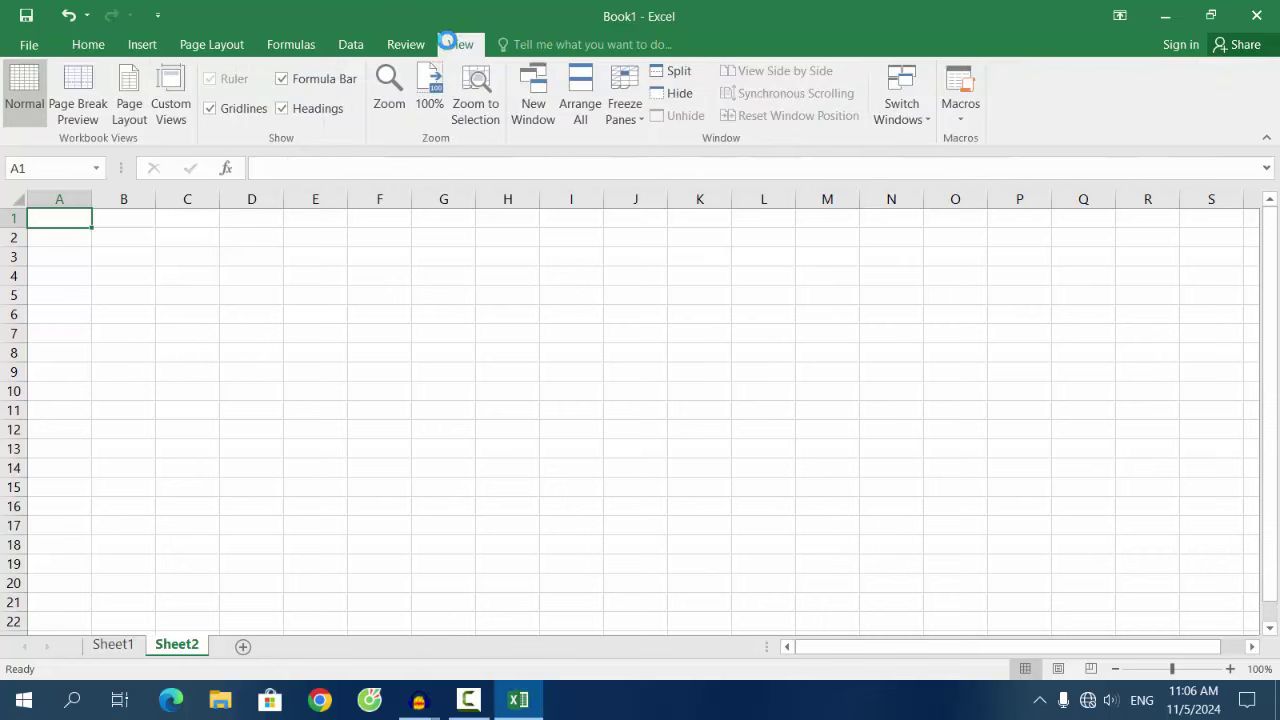
click(408, 44)
click(350, 44)
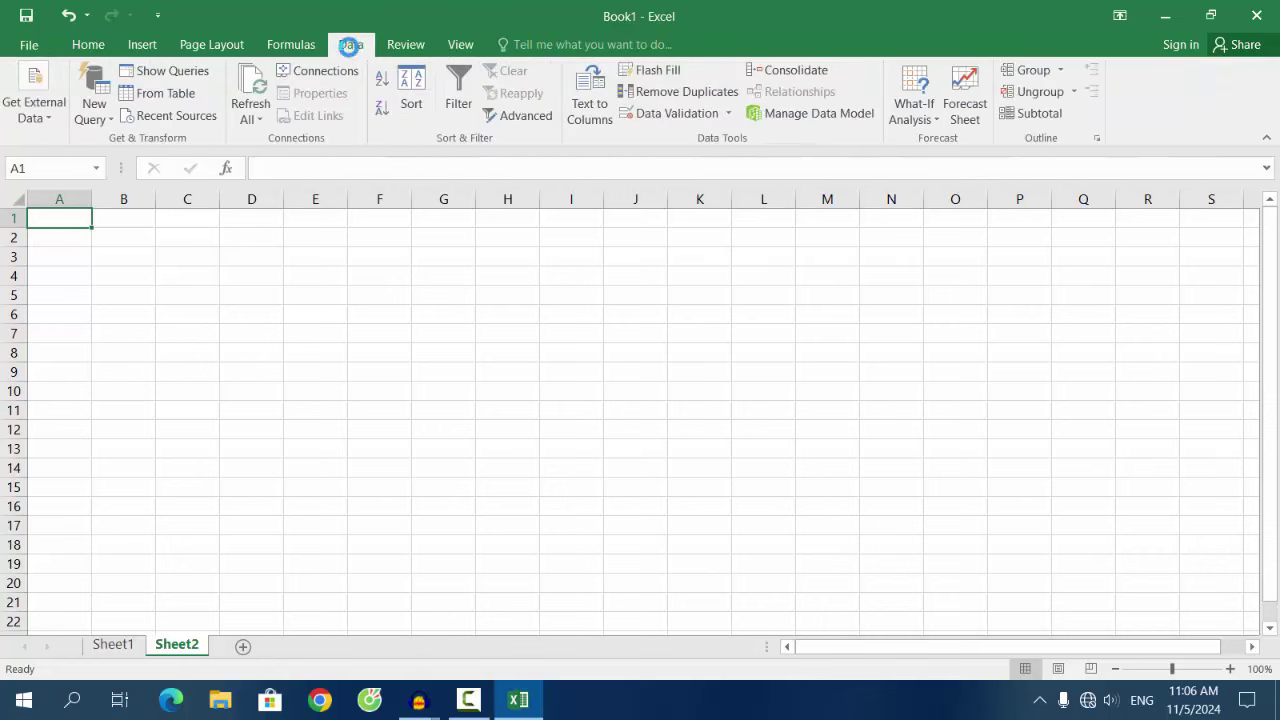
click(88, 44)
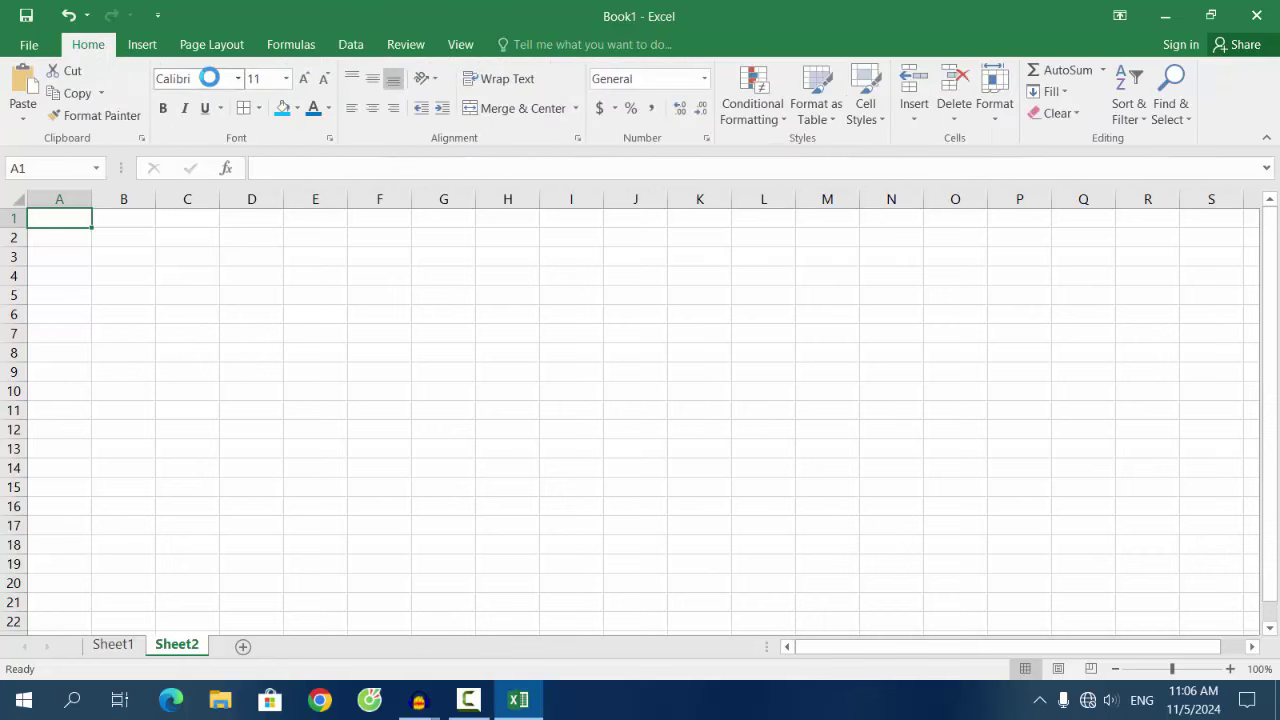